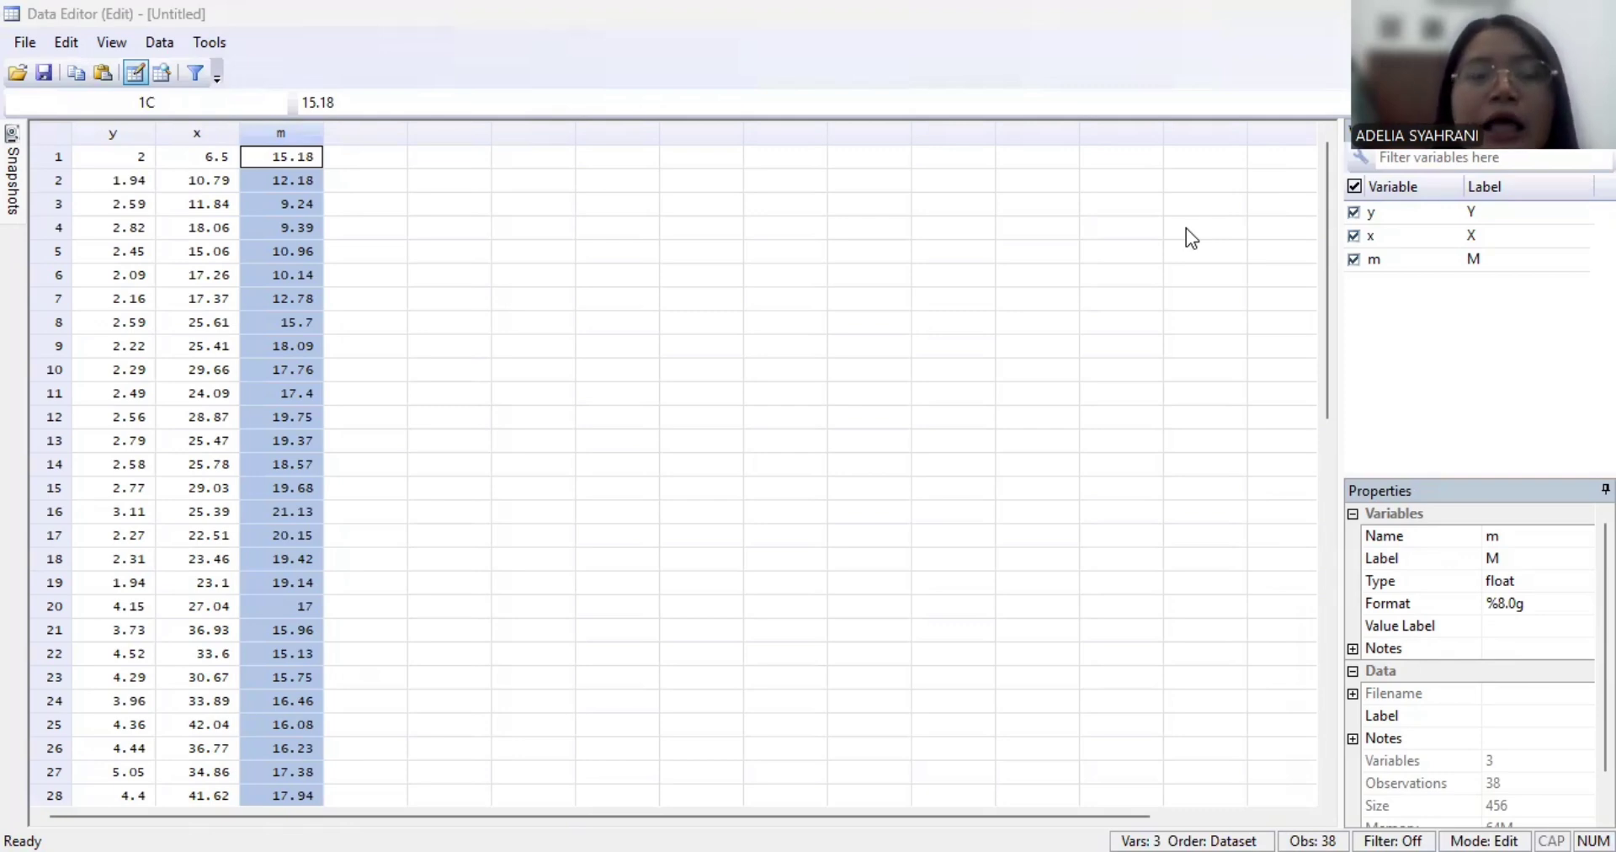
- Review the data columns of variables y, x and m one after another
{"action": "left_click", "coordinate": [289, 239]}
{"action": "left_click", "coordinate": [141, 130]}
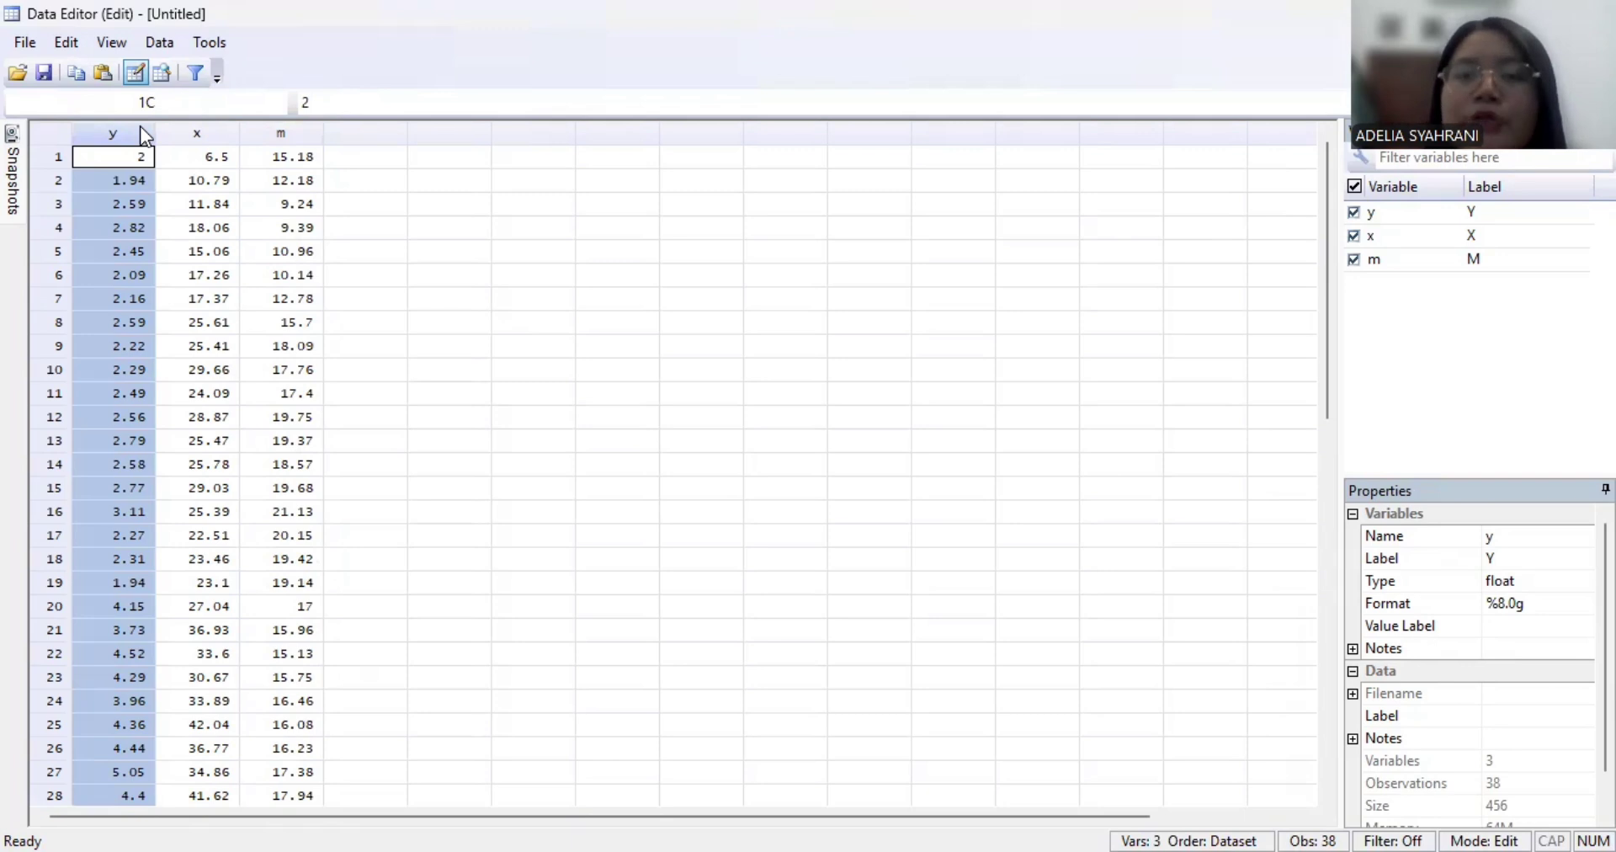
{"action": "left_click", "coordinate": [178, 135]}
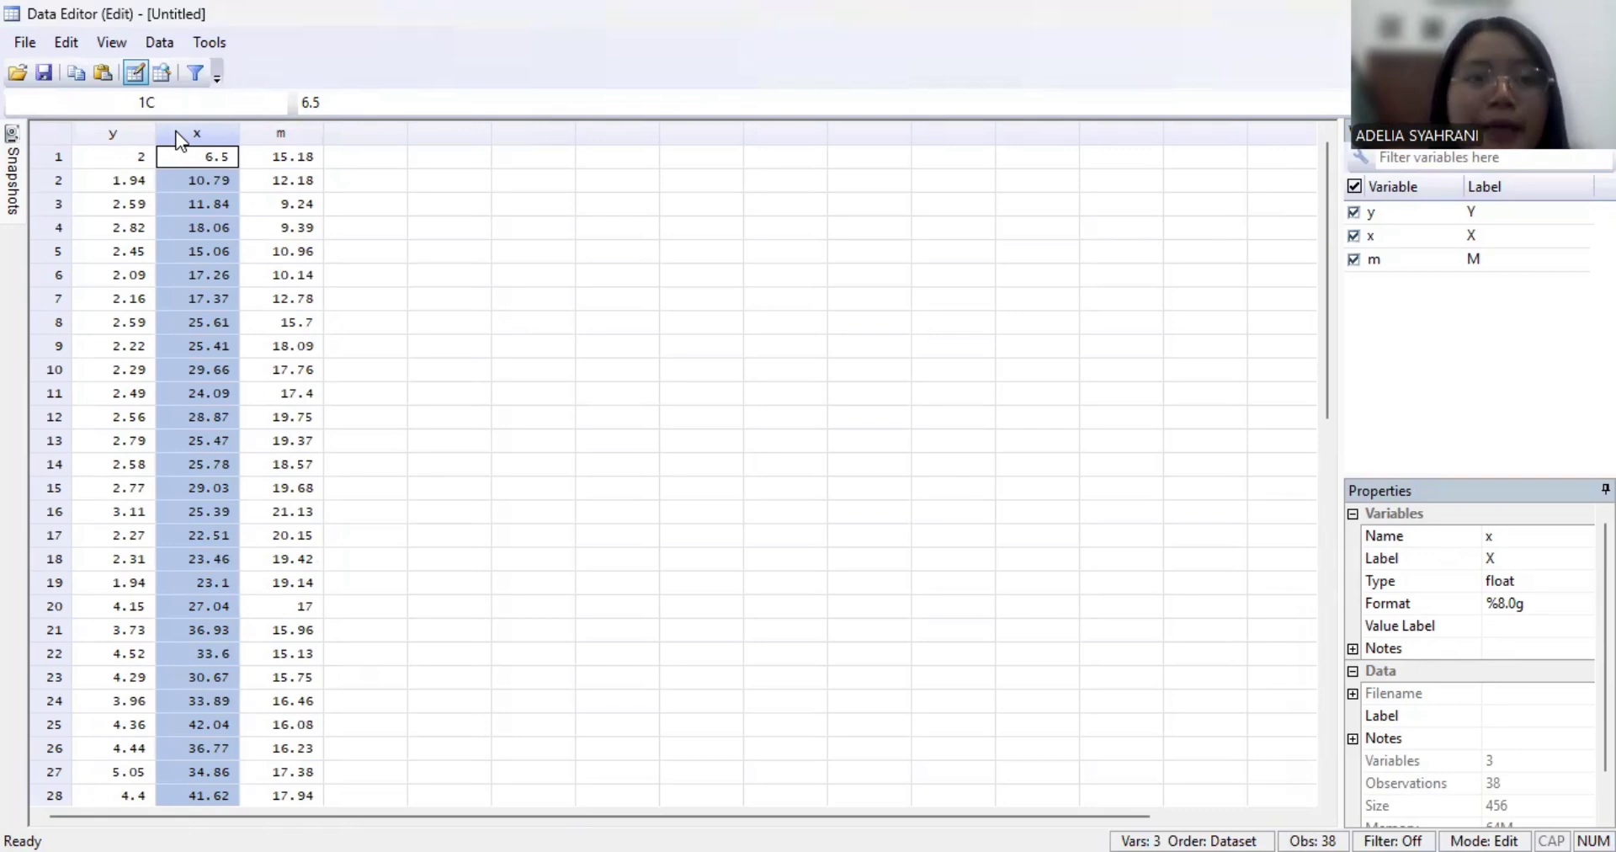
{"action": "left_click", "coordinate": [271, 133]}
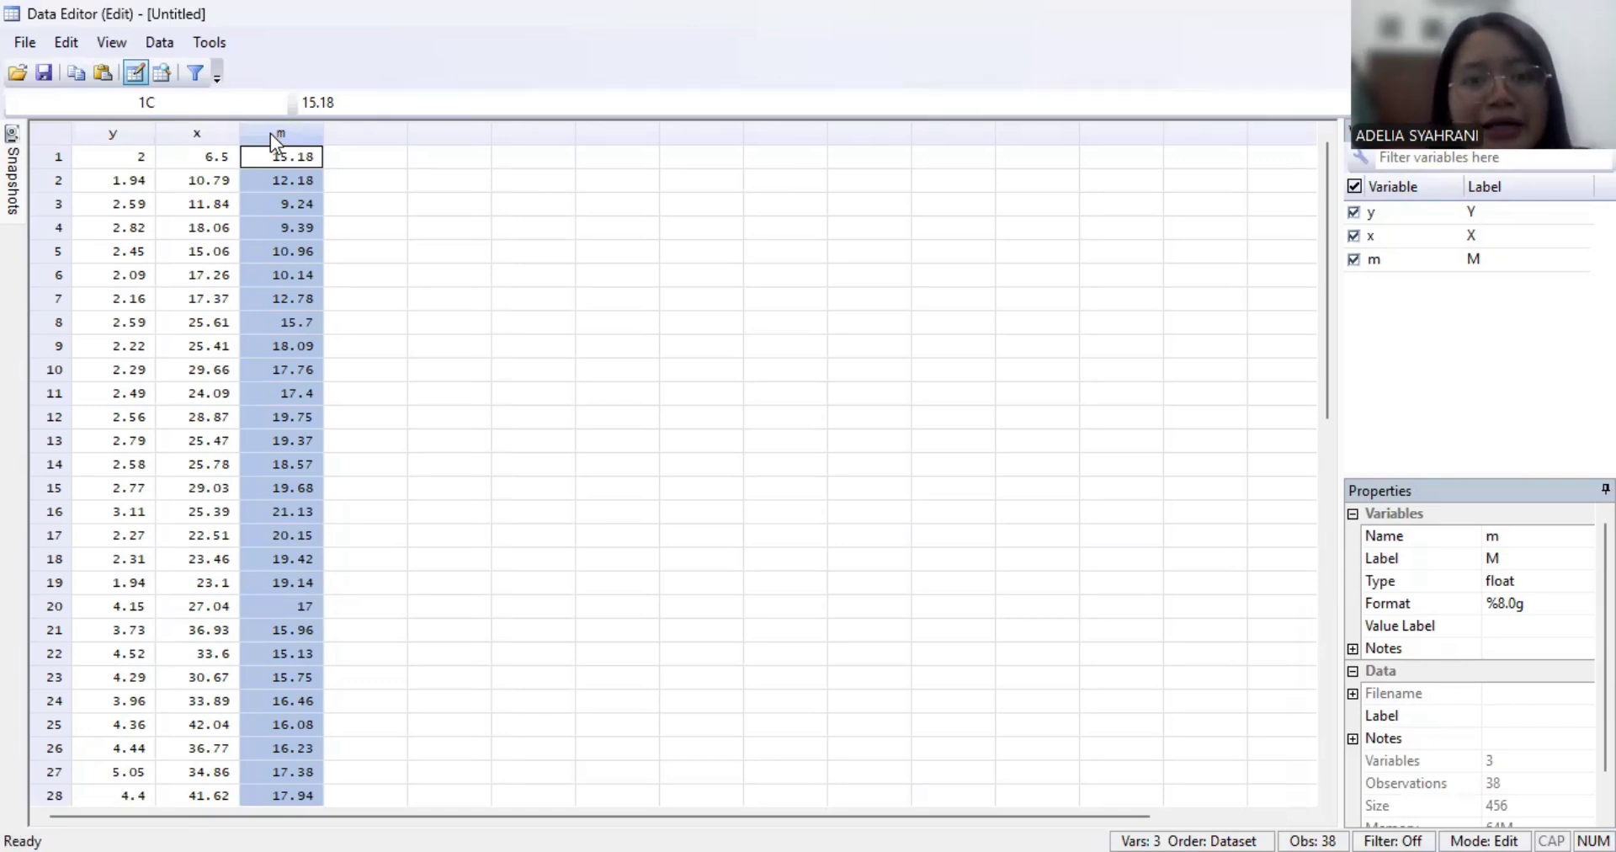
- Run a linear regression of y on x with the command reg y x in the main Results window
{"action": "left_click", "coordinate": [764, 802]}
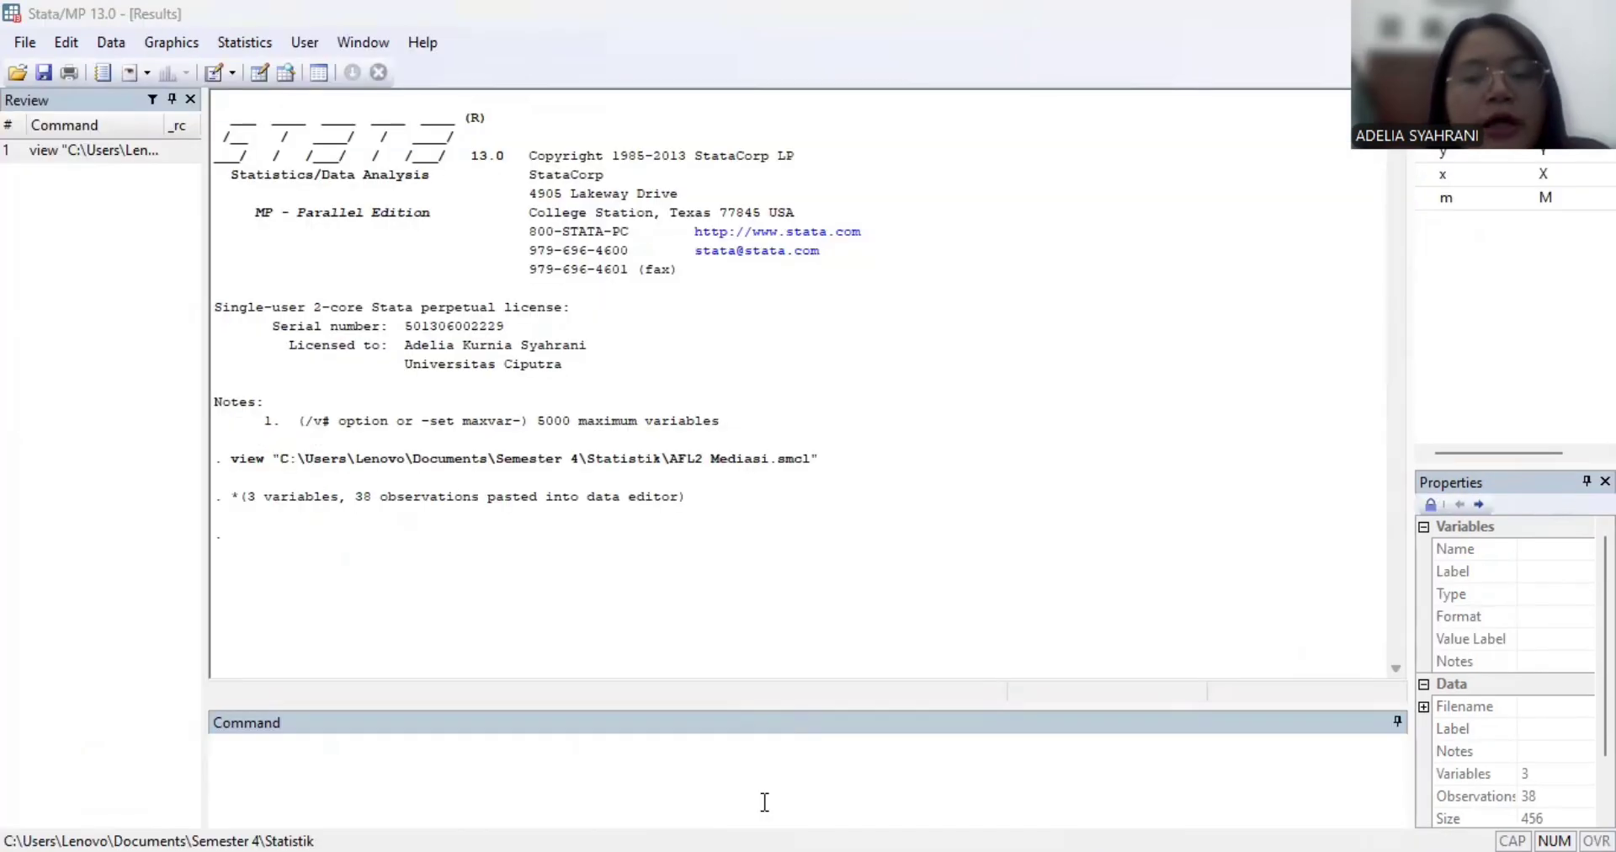
{"action": "left_click", "coordinate": [764, 802]}
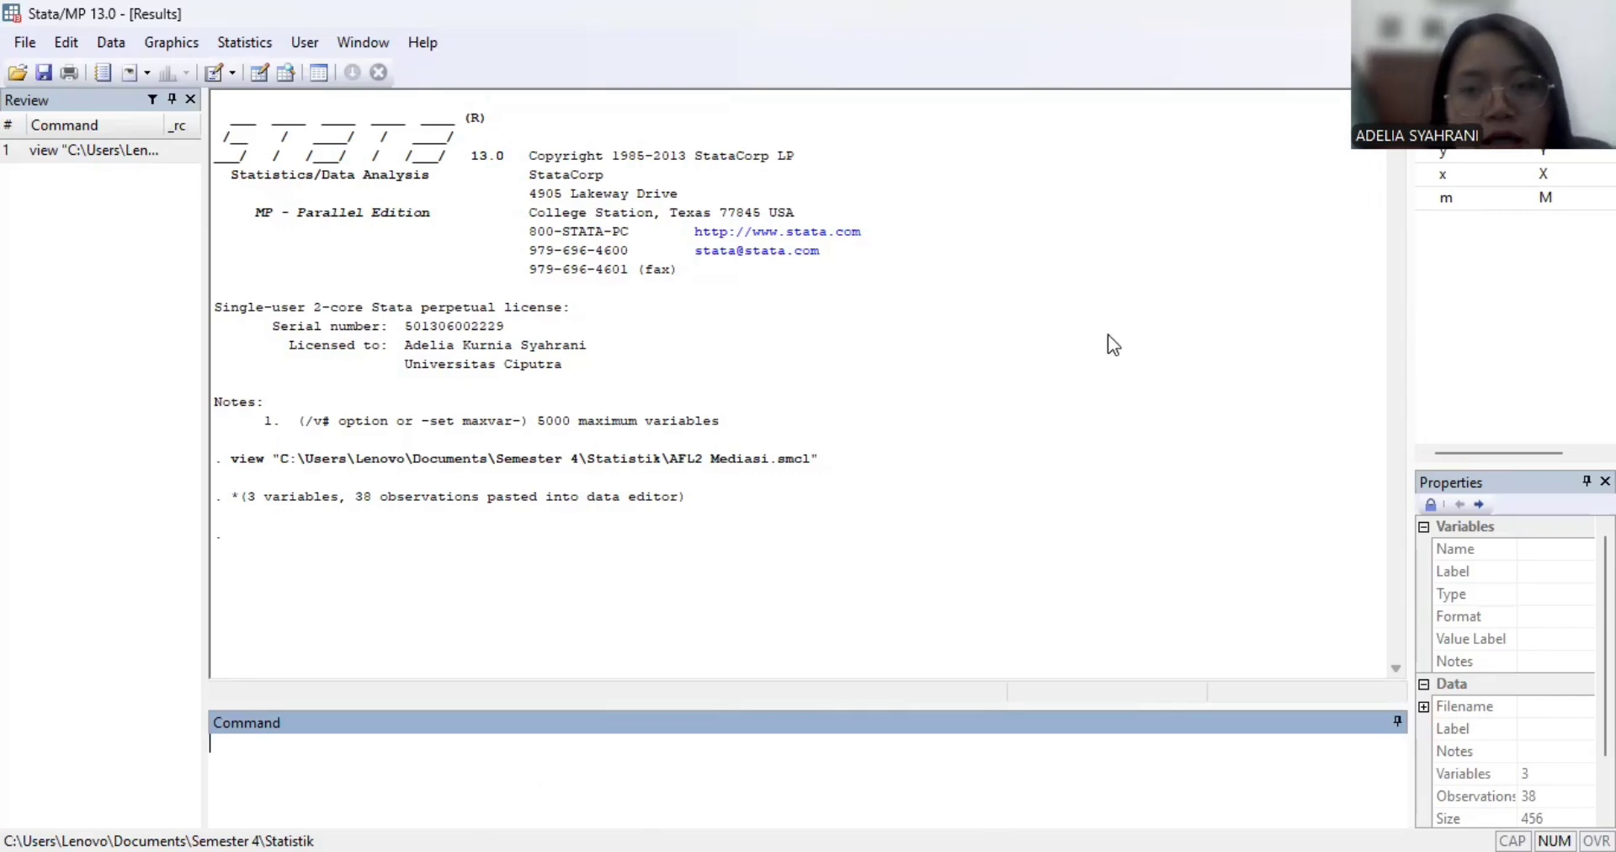
{"action": "left_click", "coordinate": [663, 802]}
{"action": "type", "text": "reg "}
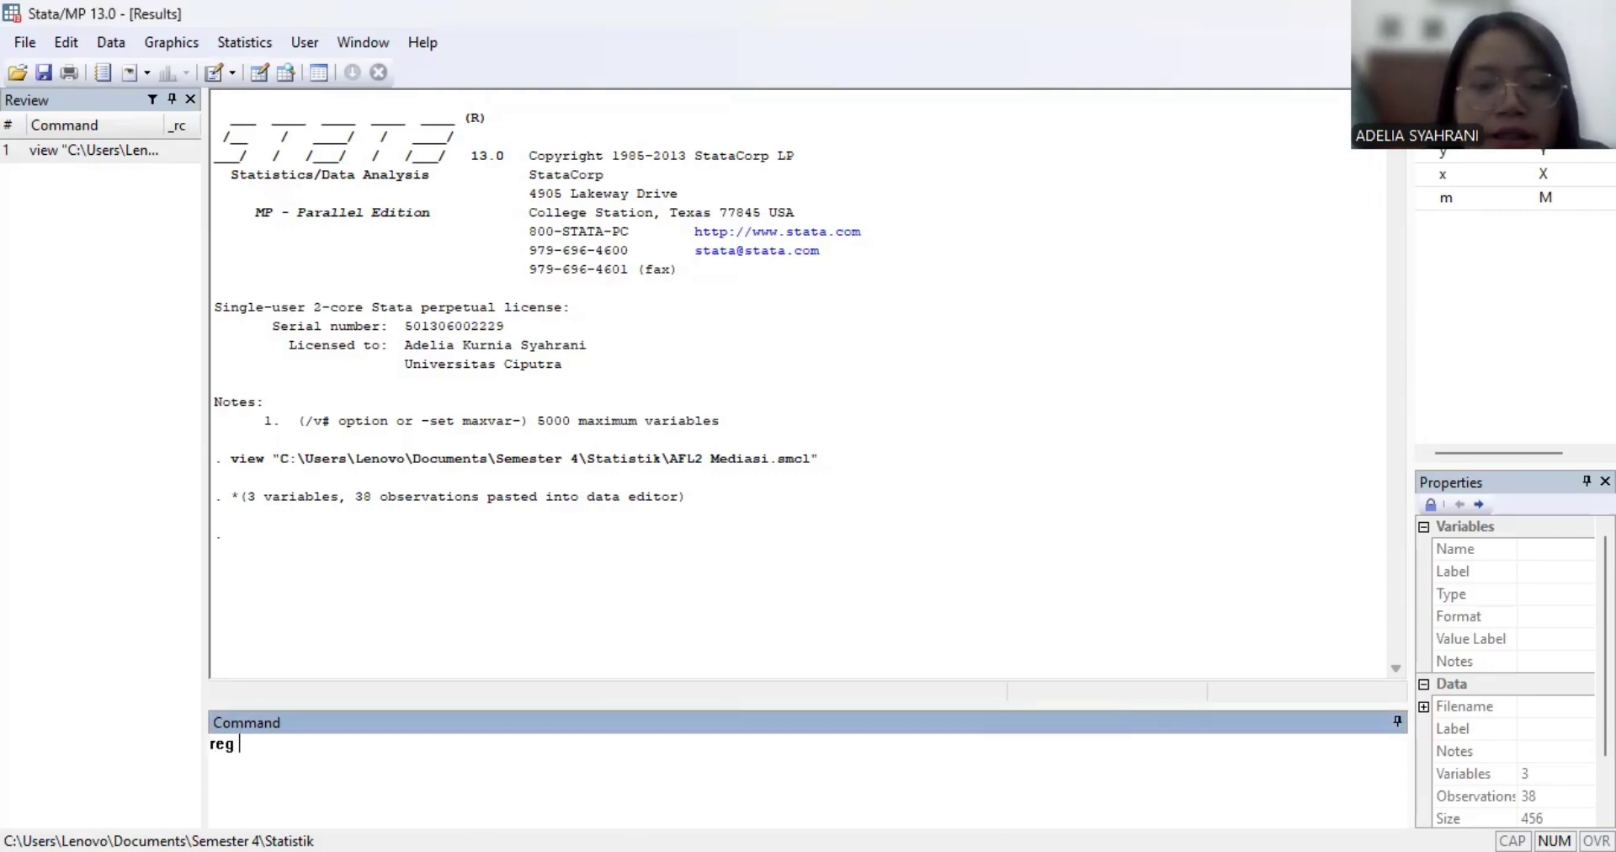
{"action": "type", "text": "y x"}
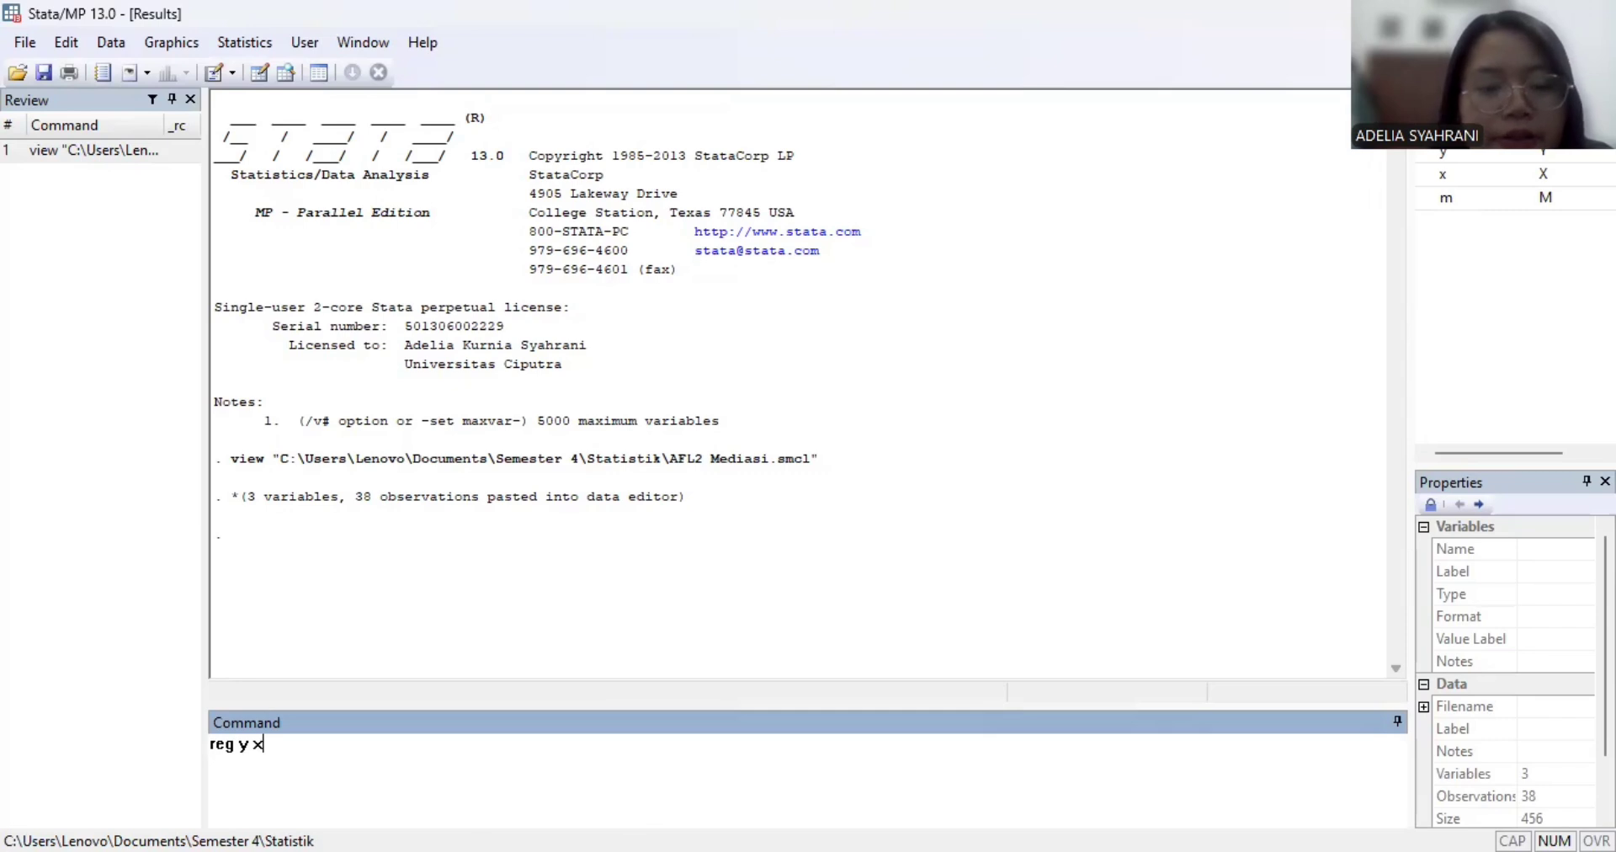
{"action": "key", "text": "Return"}
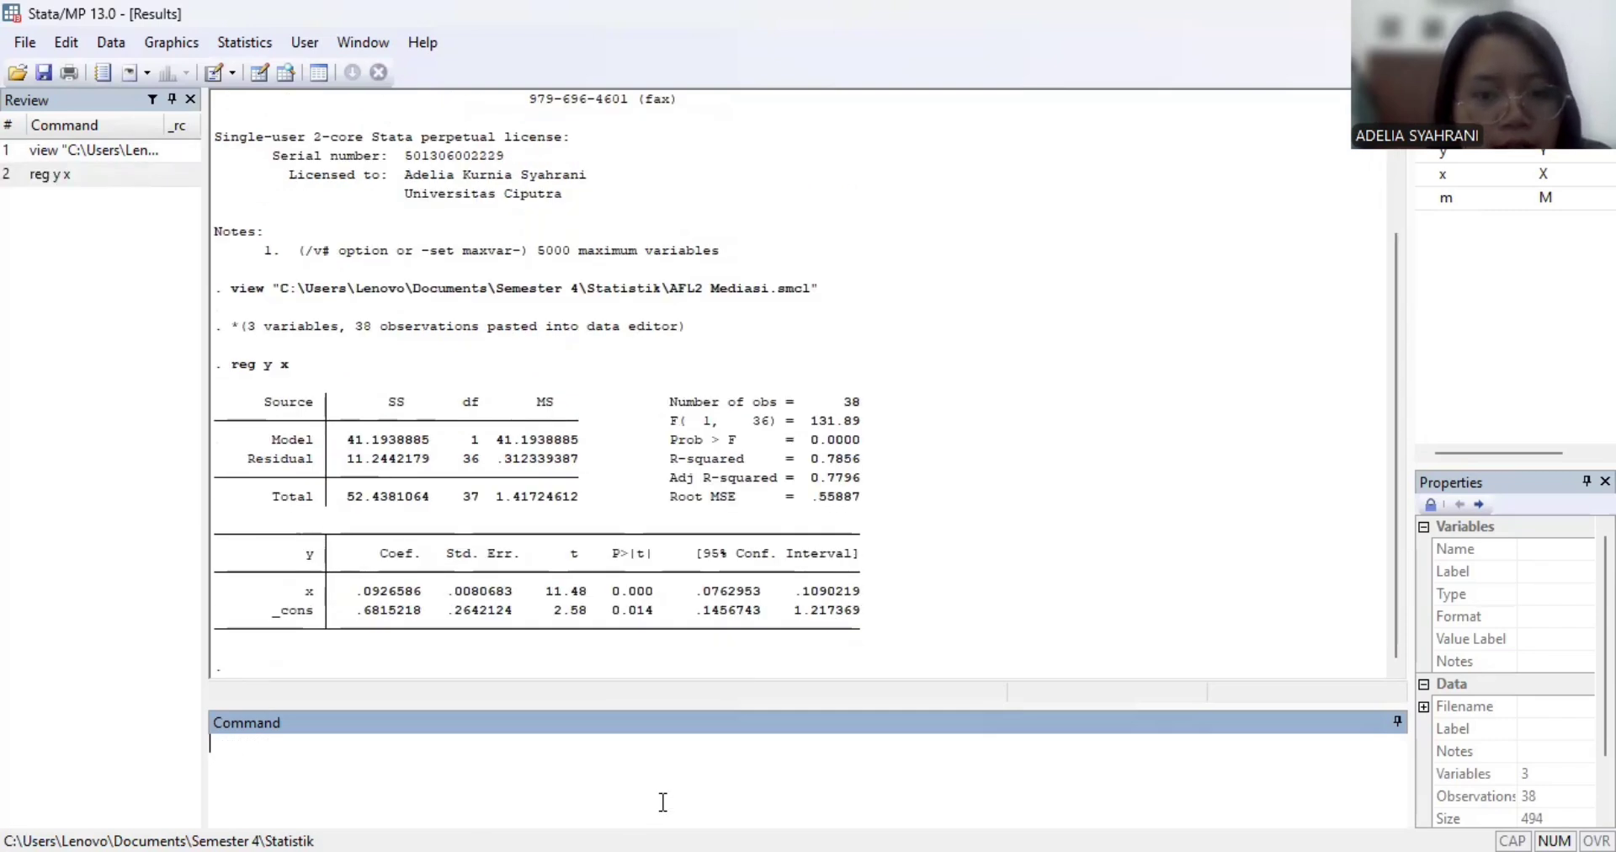
- Save the residuals of the y on x regression as res and test their normality with sktest
{"action": "type", "text": "predic"}
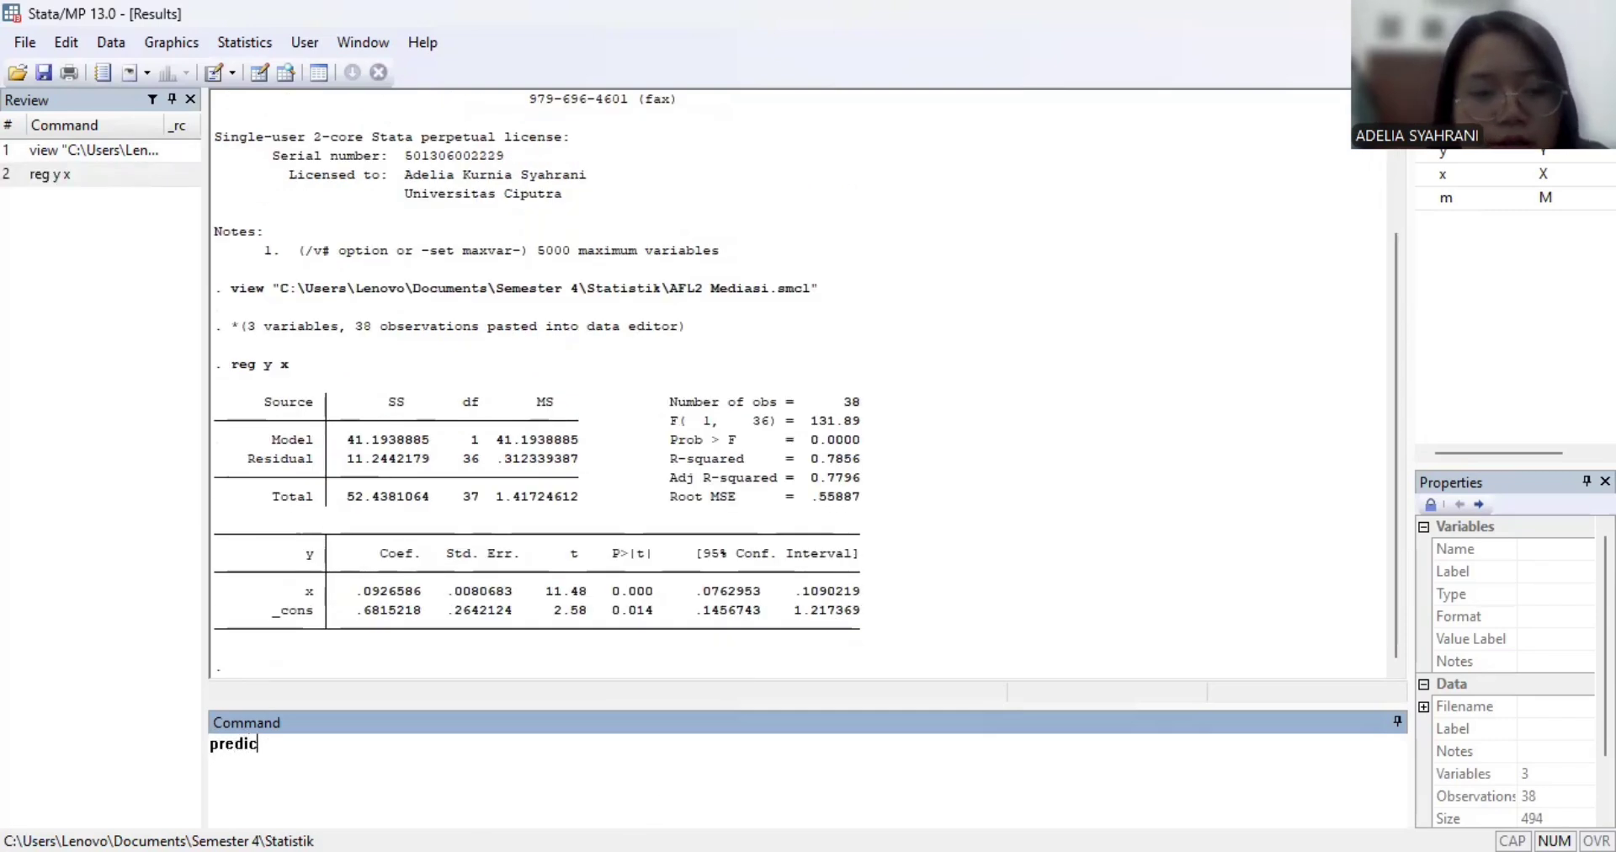
{"action": "type", "text": "t res,r"}
{"action": "key", "text": "Return"}
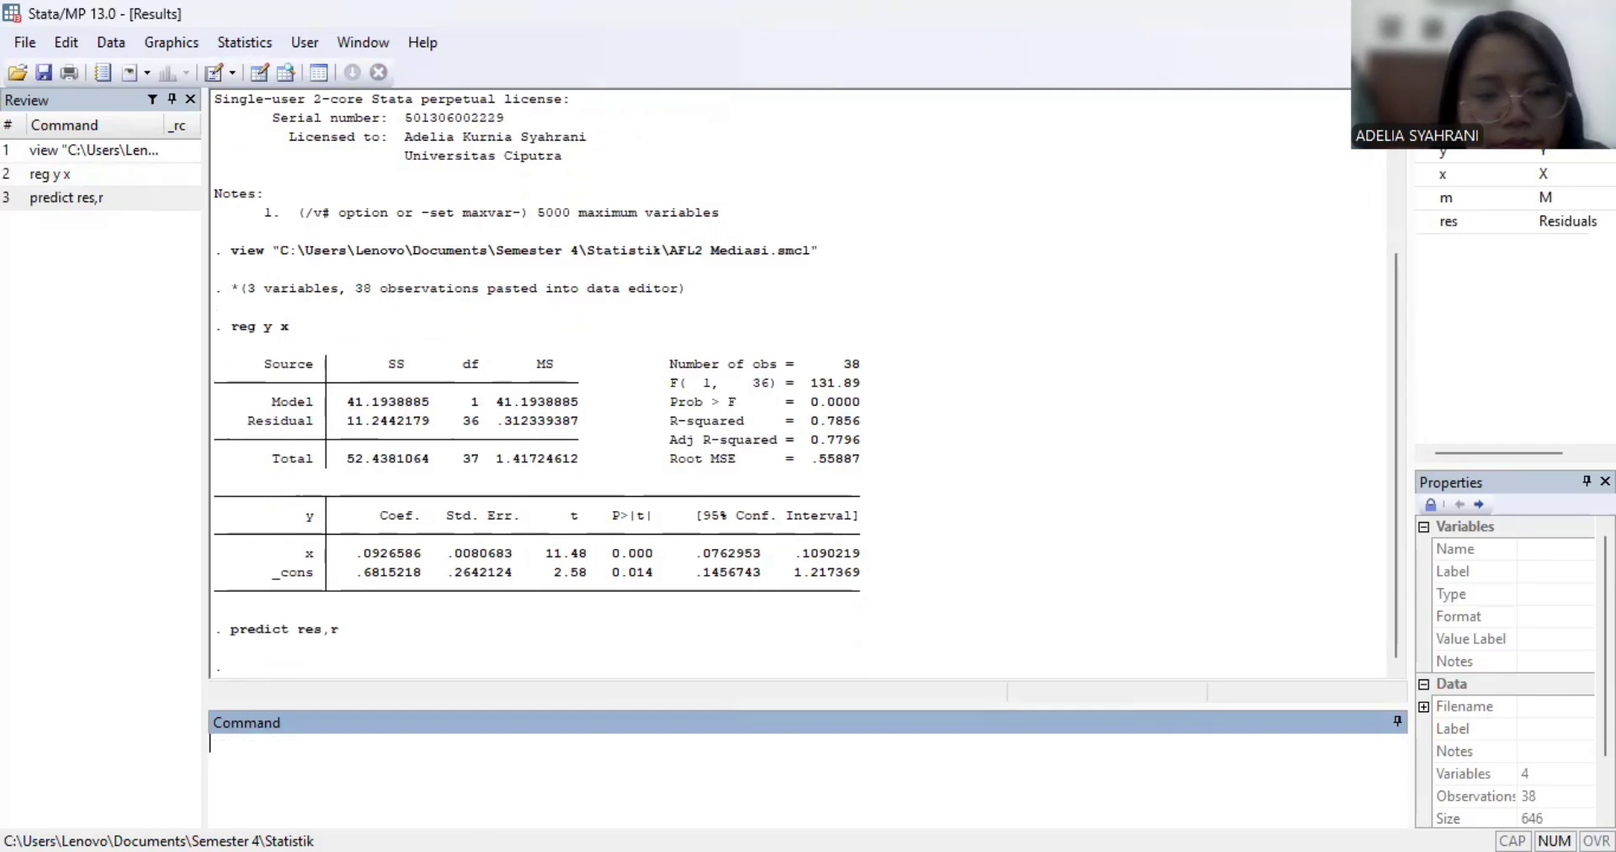
{"action": "type", "text": "skte"}
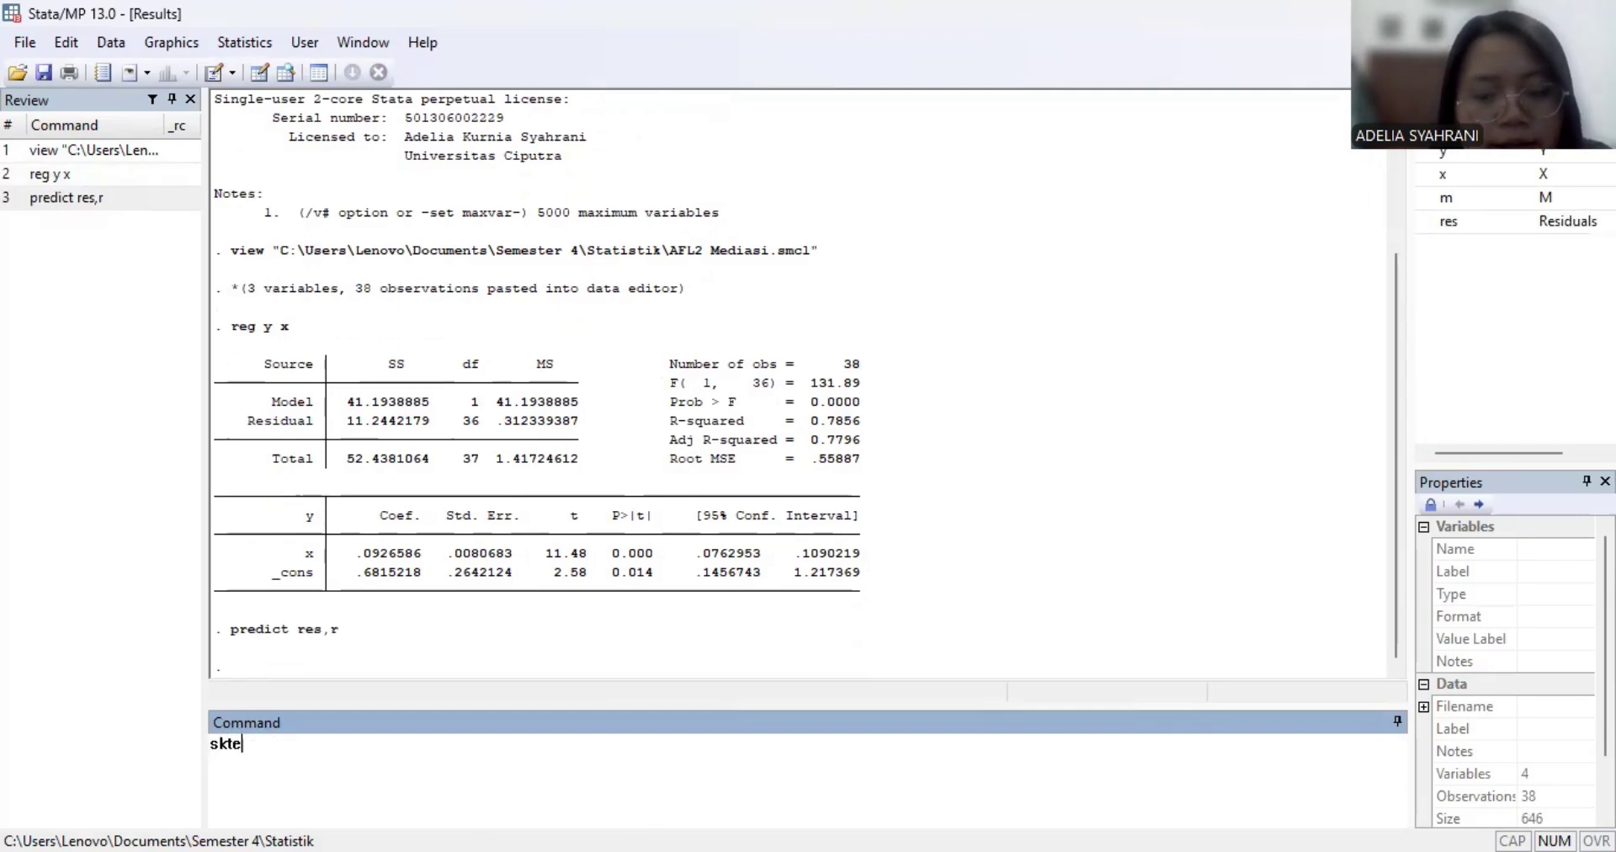
{"action": "type", "text": "st res"}
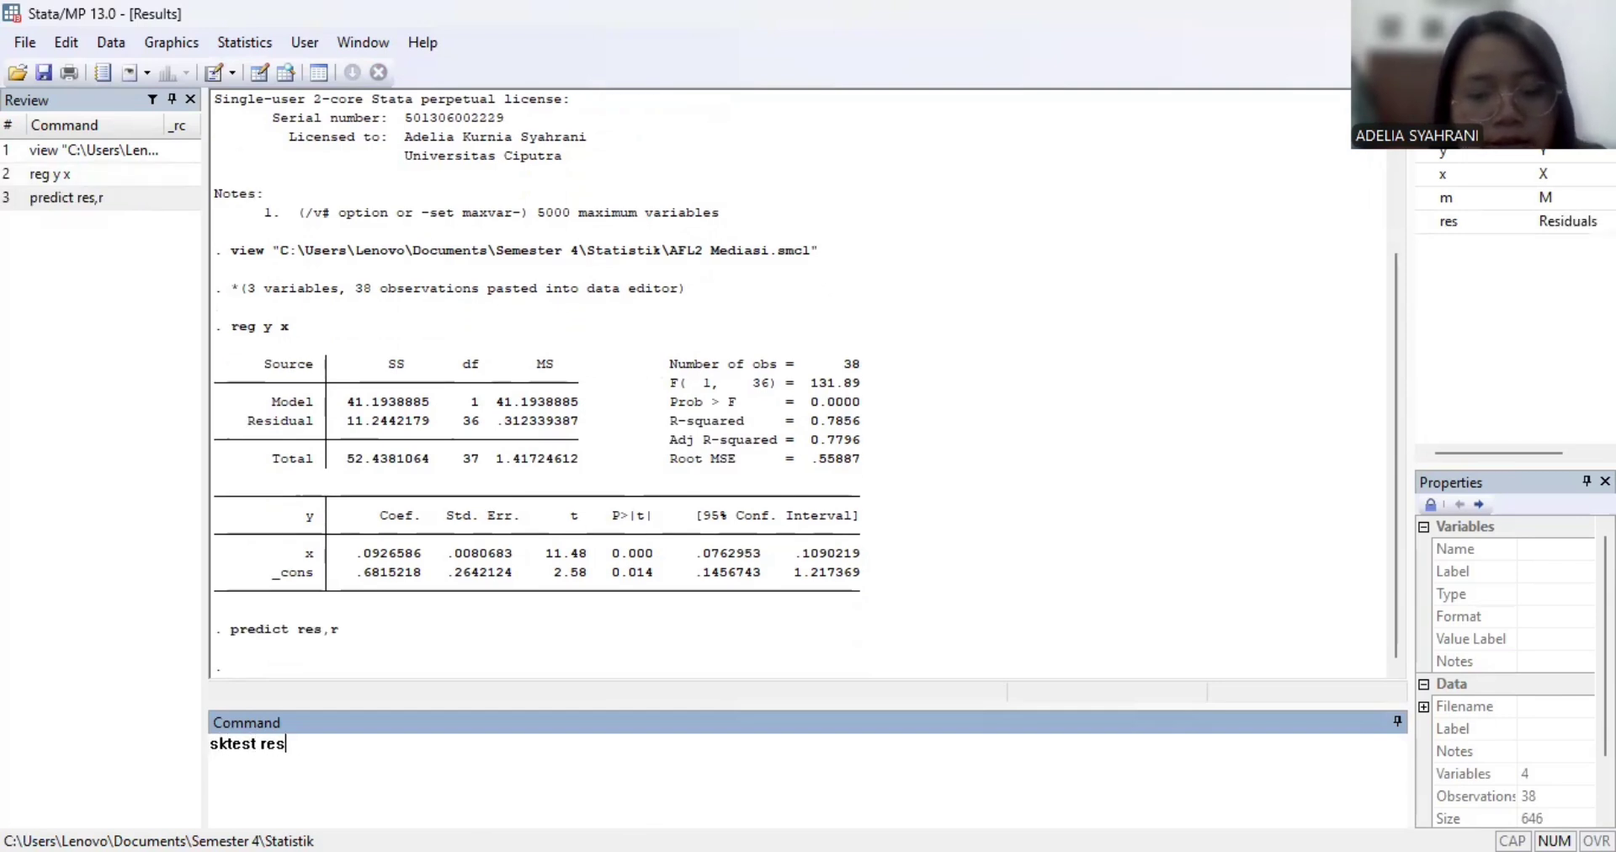
{"action": "key", "text": "Return"}
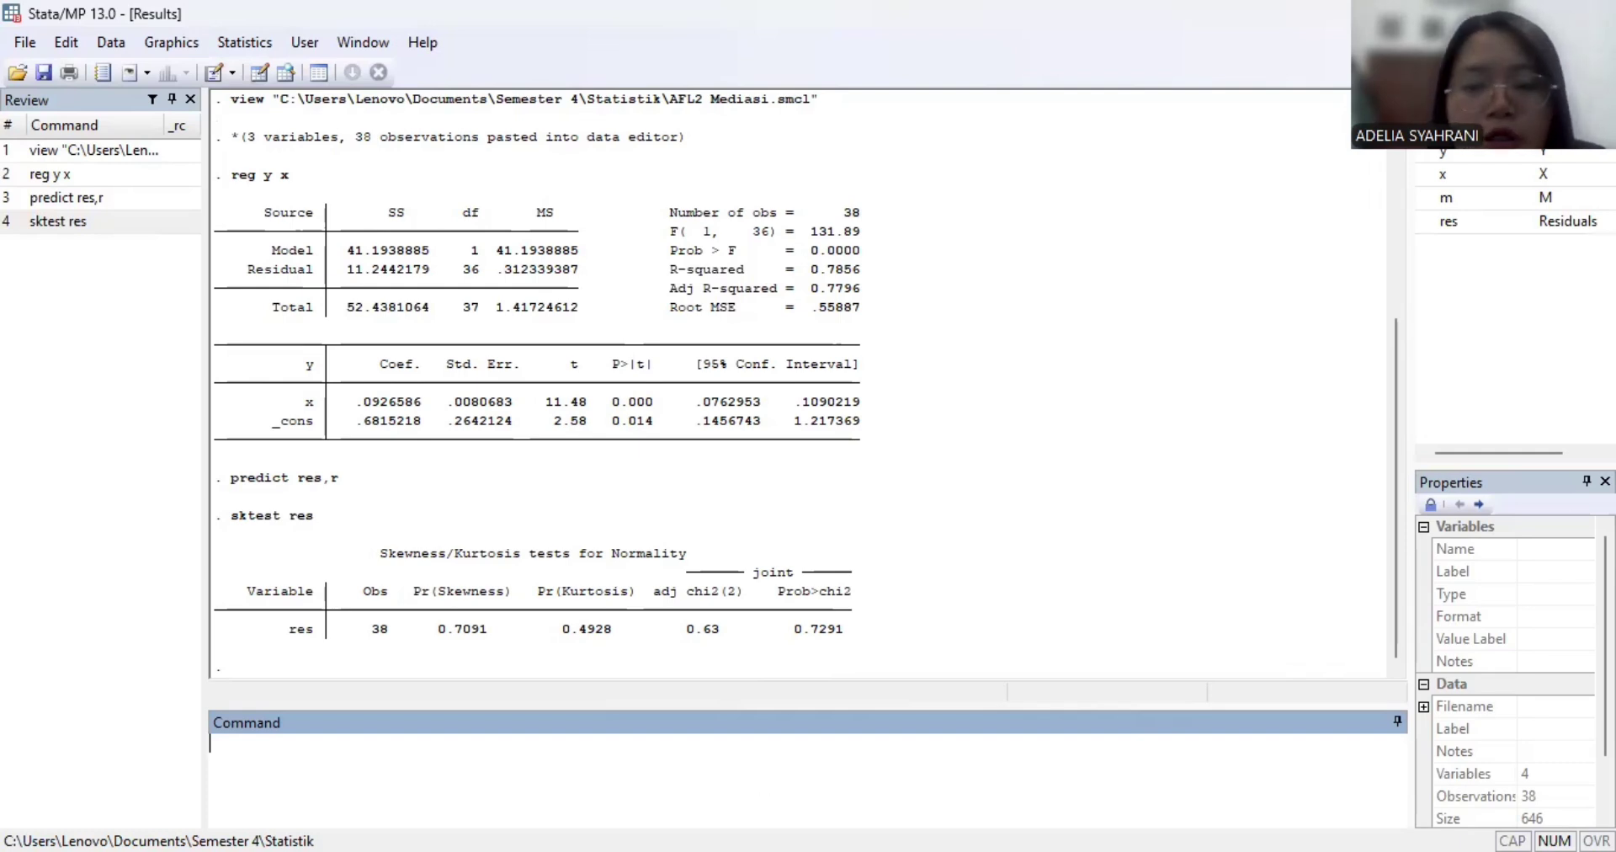
- Run hettest for heteroskedasticity on the y on x regression, and rerun reg y x
{"action": "type", "text": "hettest"}
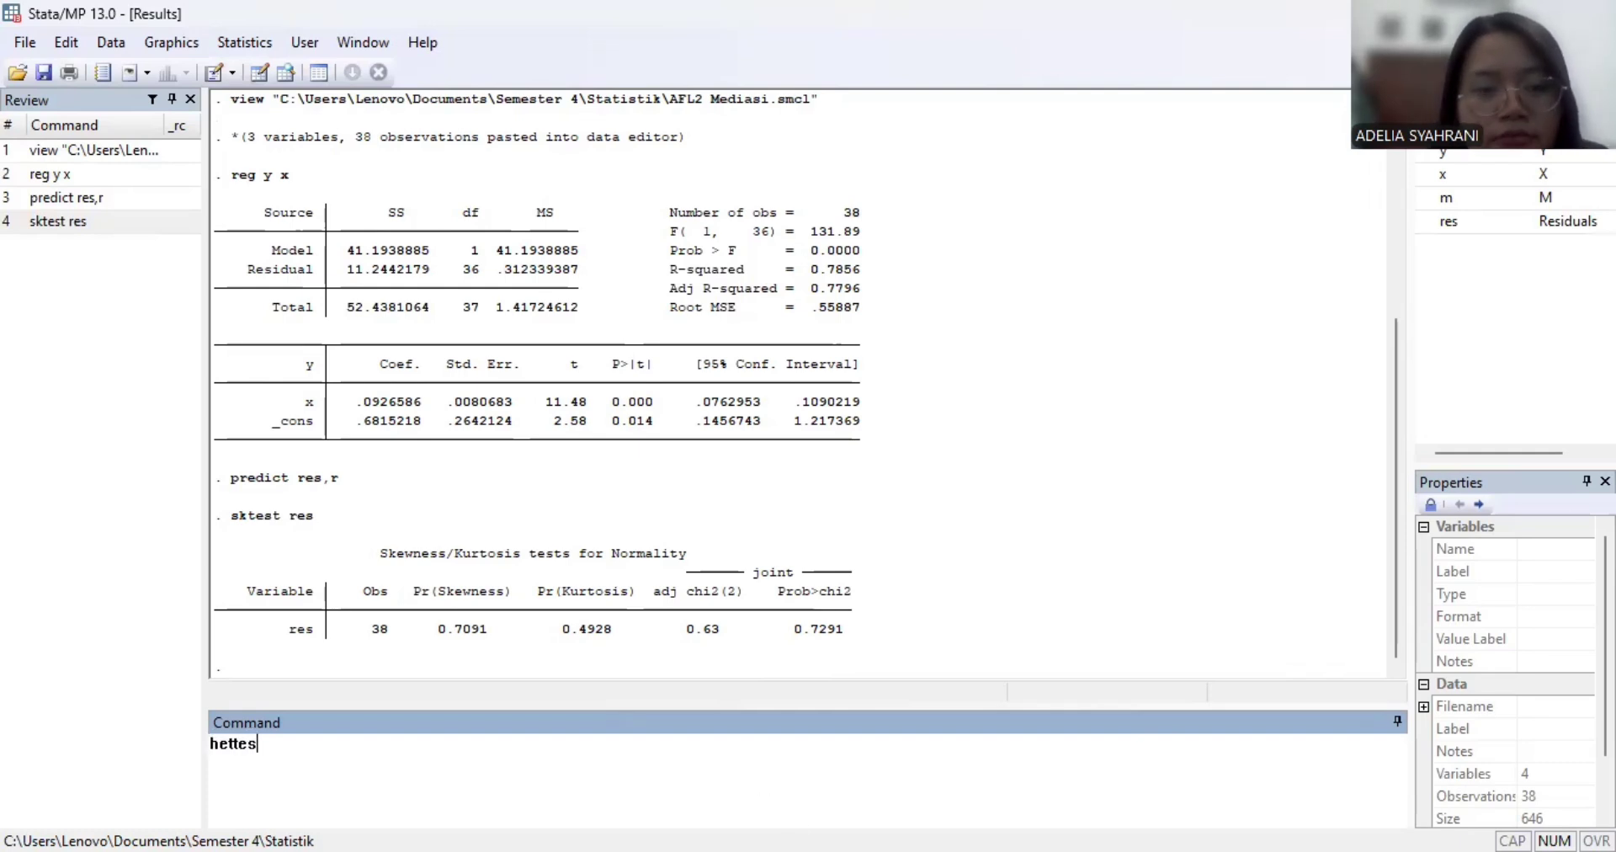
{"action": "key", "text": "Return"}
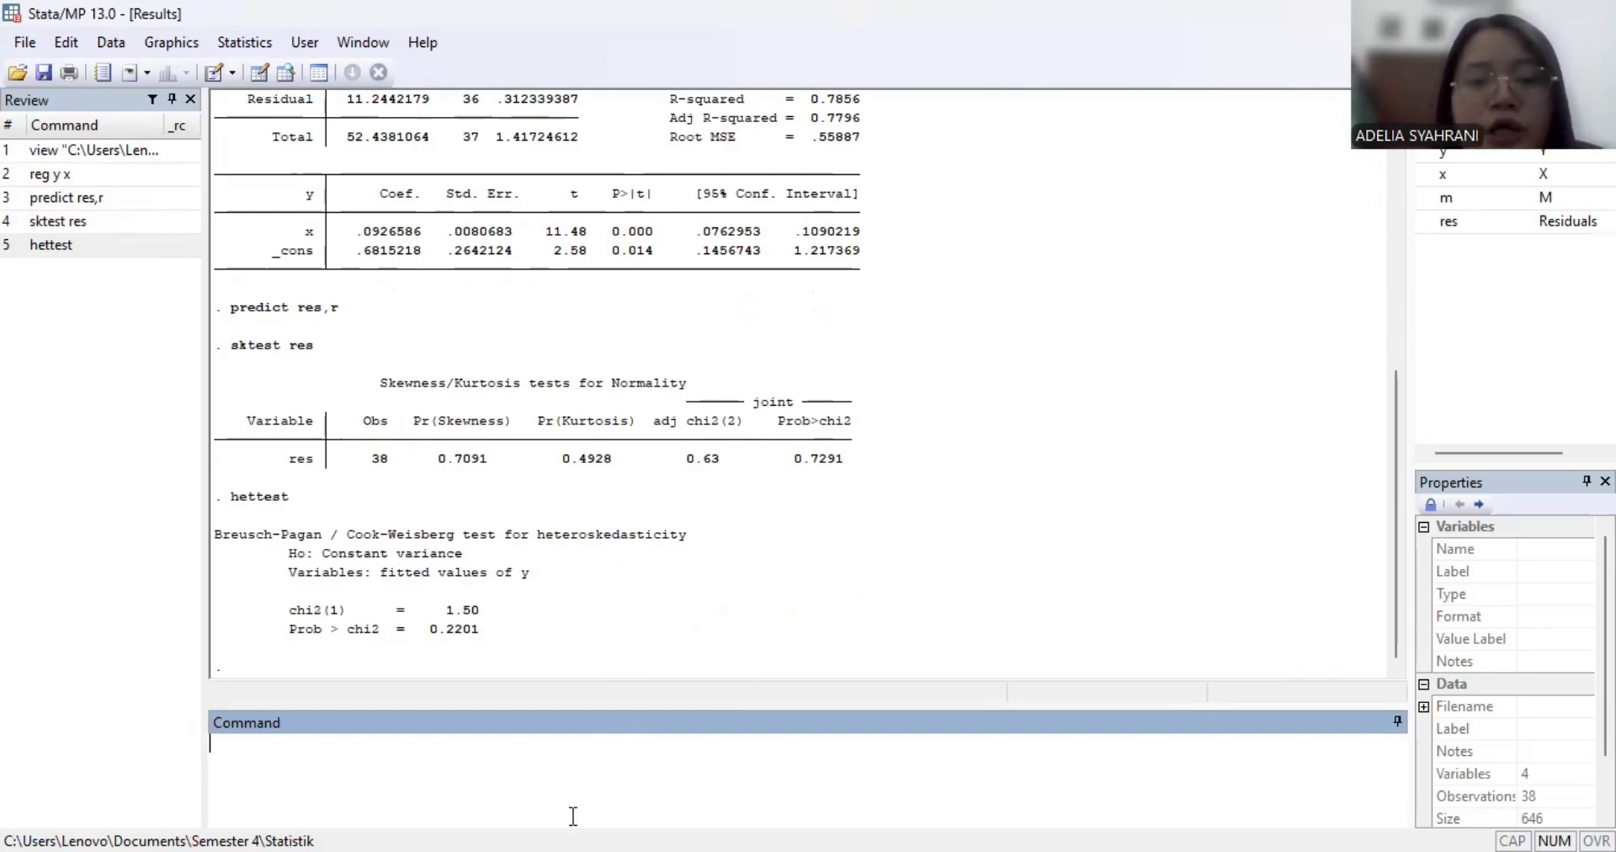
{"action": "double_click", "coordinate": [84, 180]}
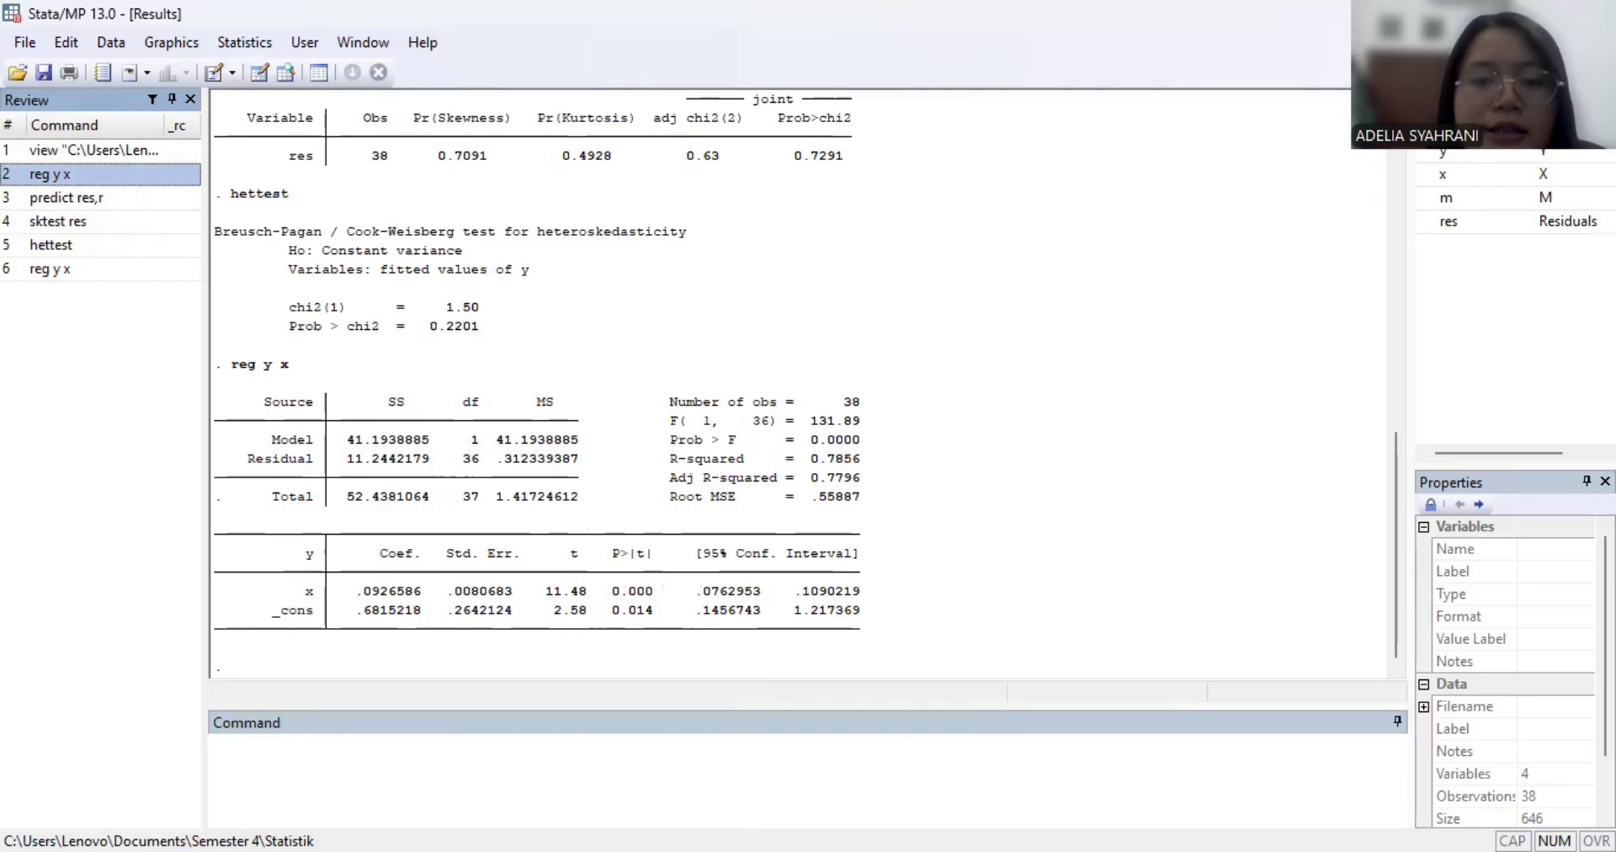
- Regress the mediator m on x with the command reg m x
{"action": "left_click", "coordinate": [973, 735]}
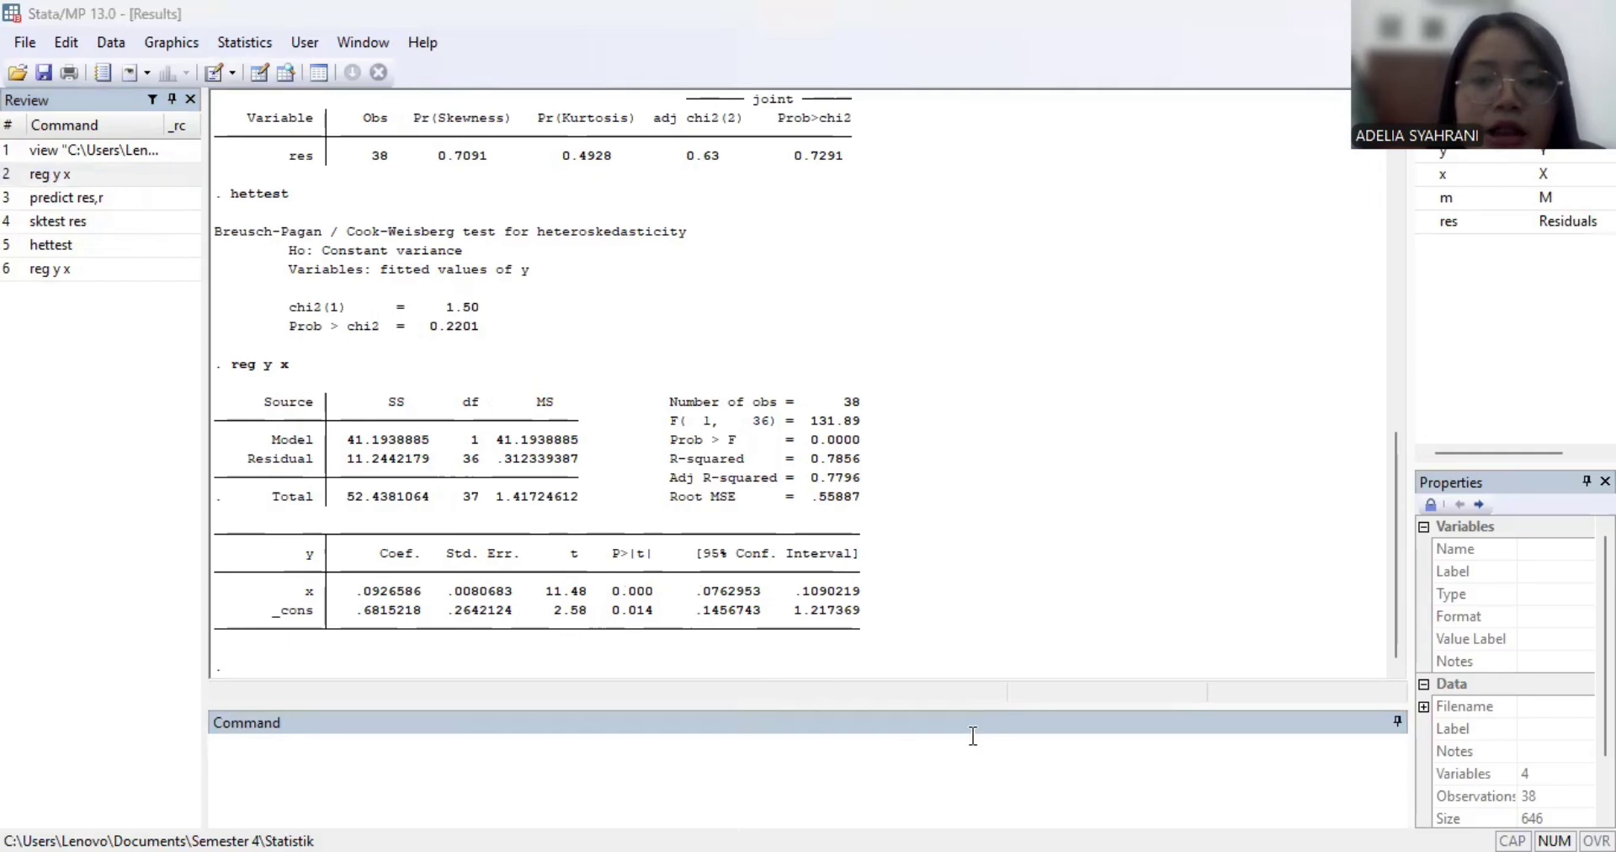
{"action": "left_click", "coordinate": [875, 797]}
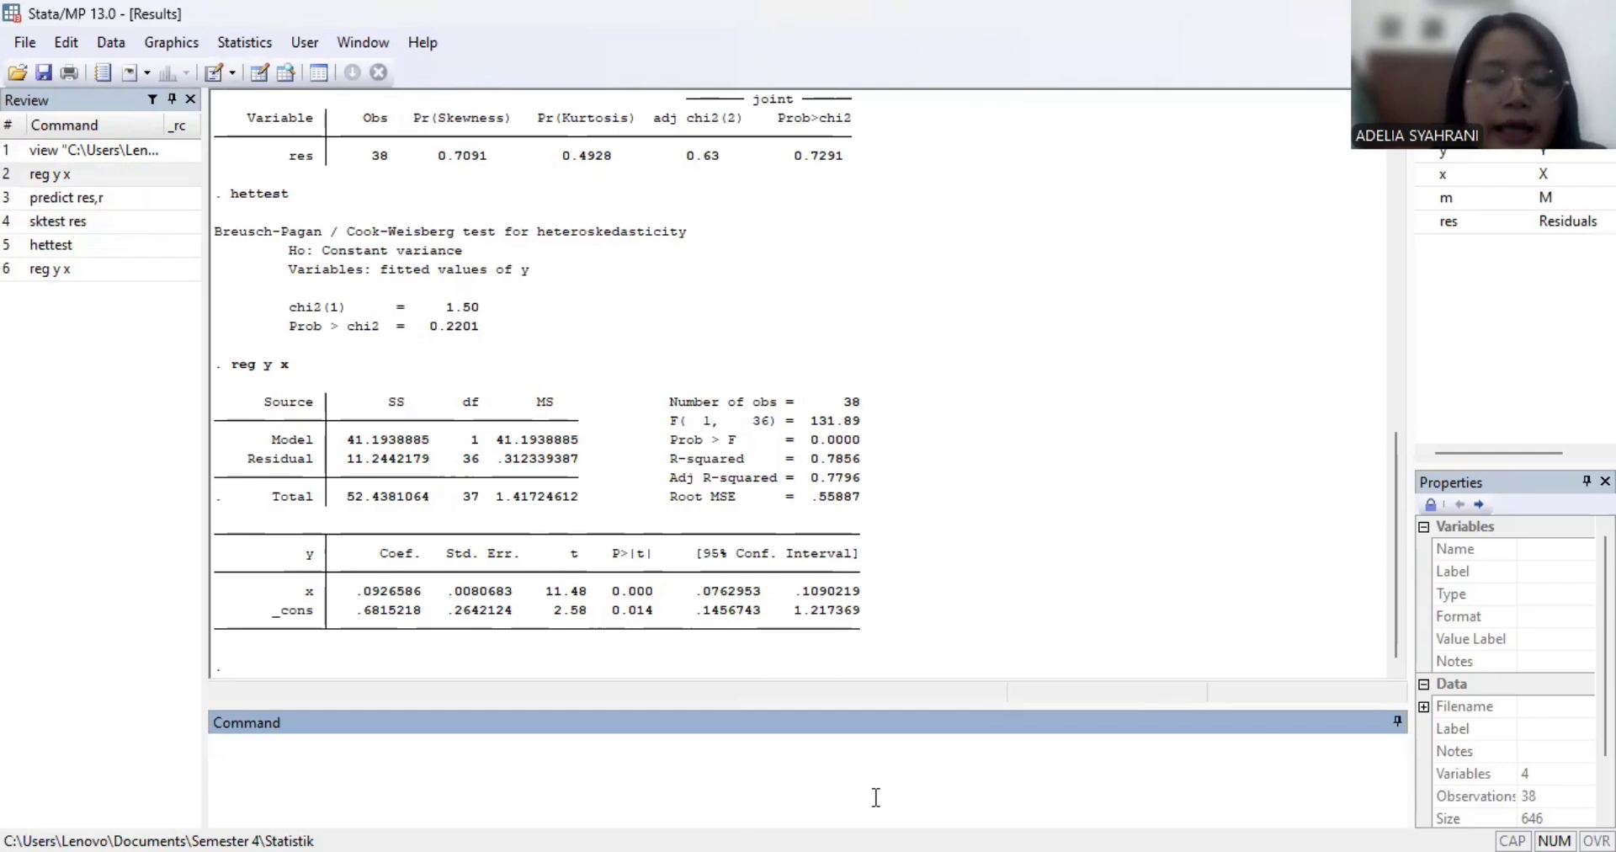
{"action": "type", "text": "reg "}
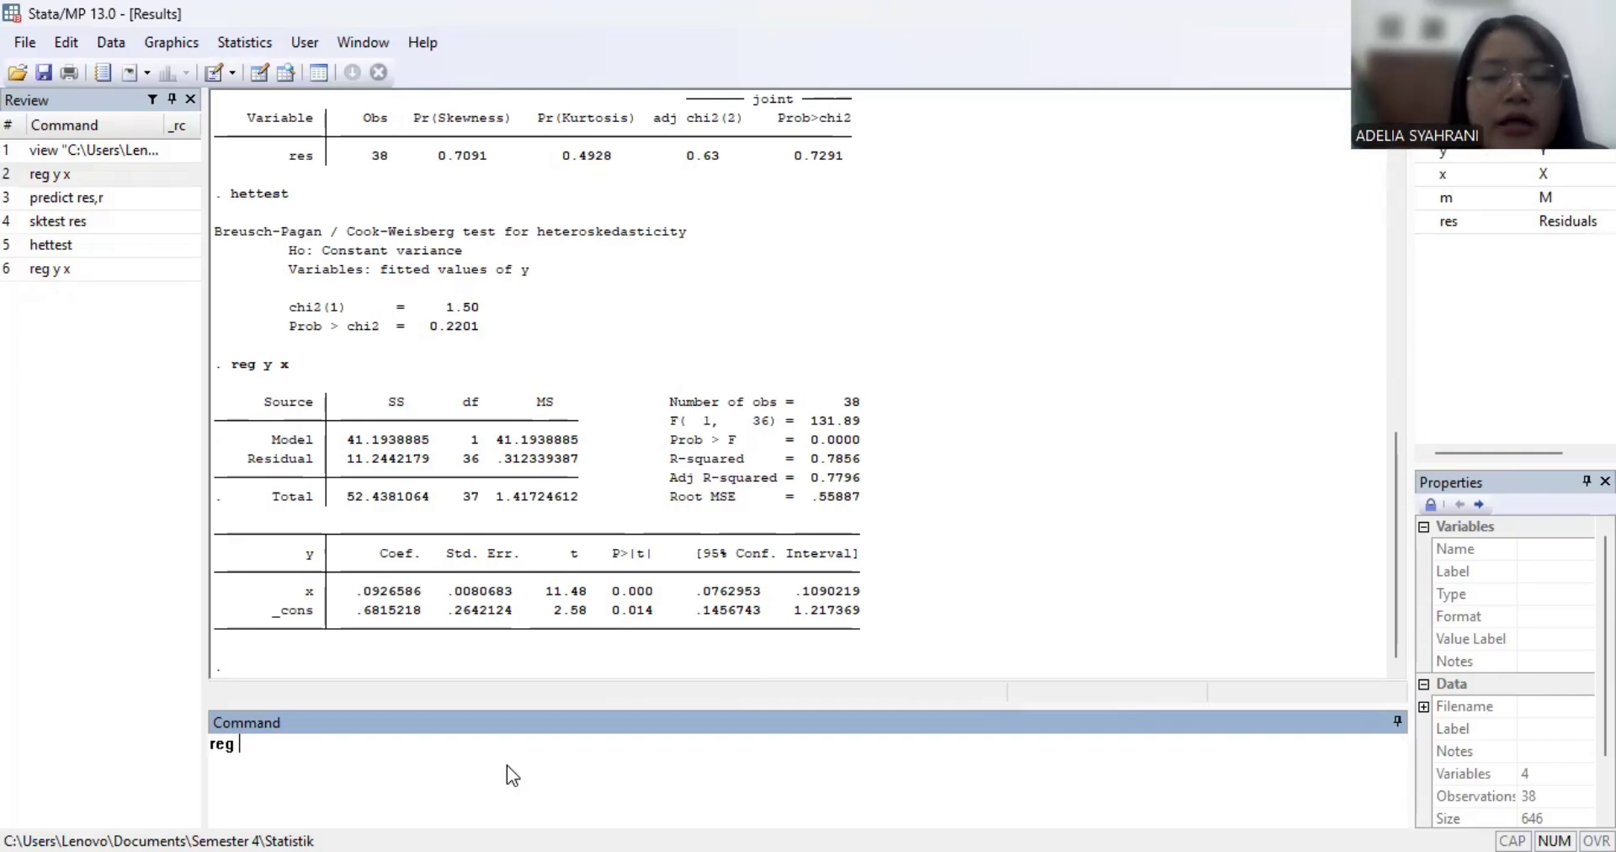
{"action": "type", "text": "m x"}
{"action": "key", "text": "Return"}
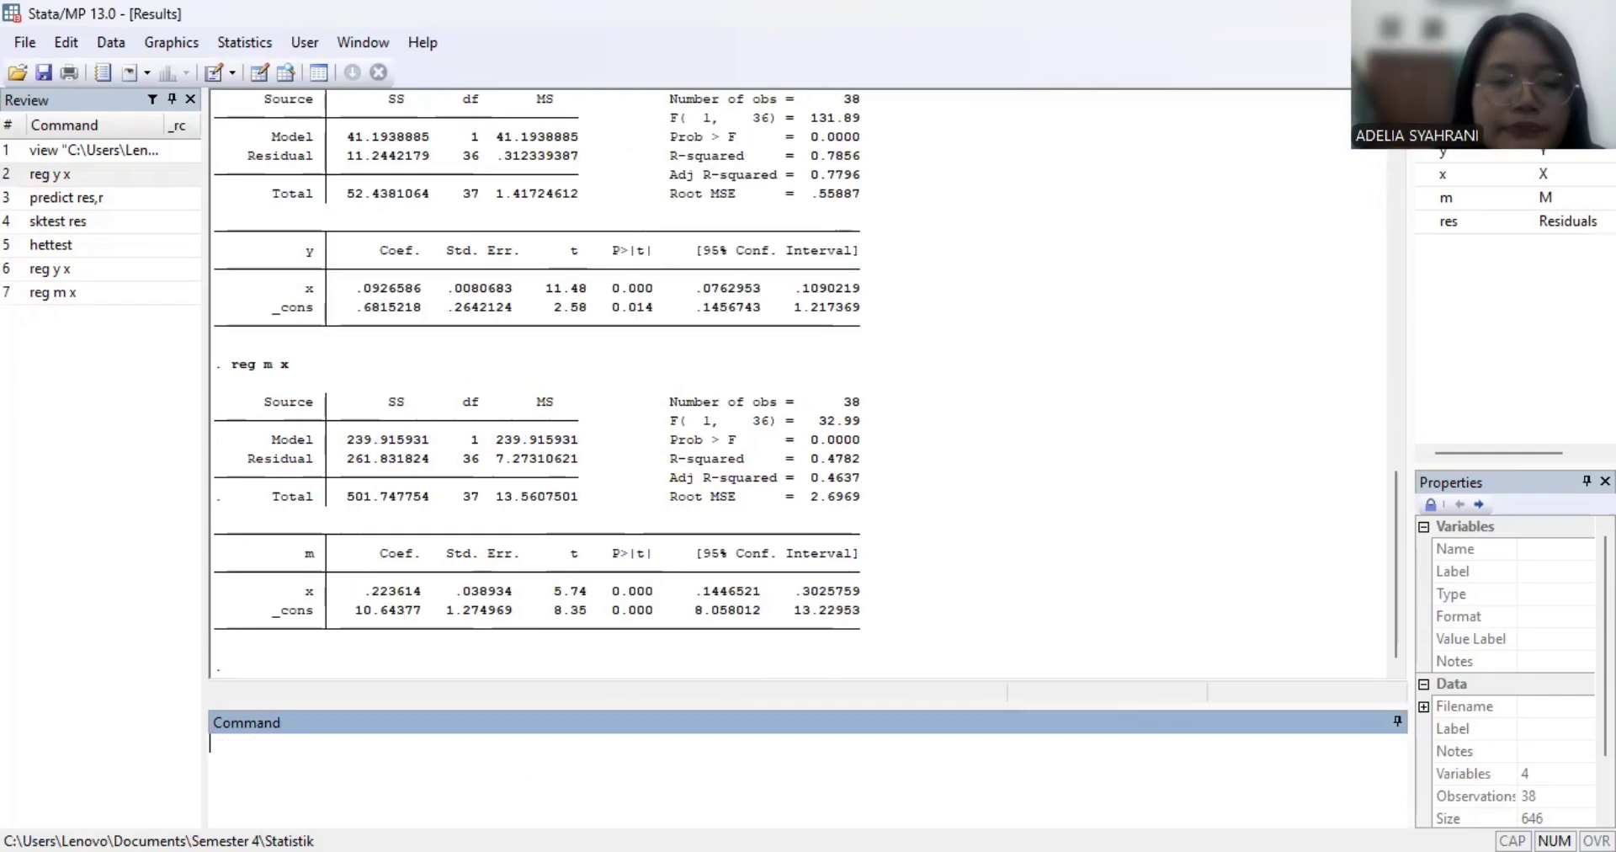
- Save the residuals of the m on x regression as res2 and run the sktest normality test on them
{"action": "type", "text": "predi"}
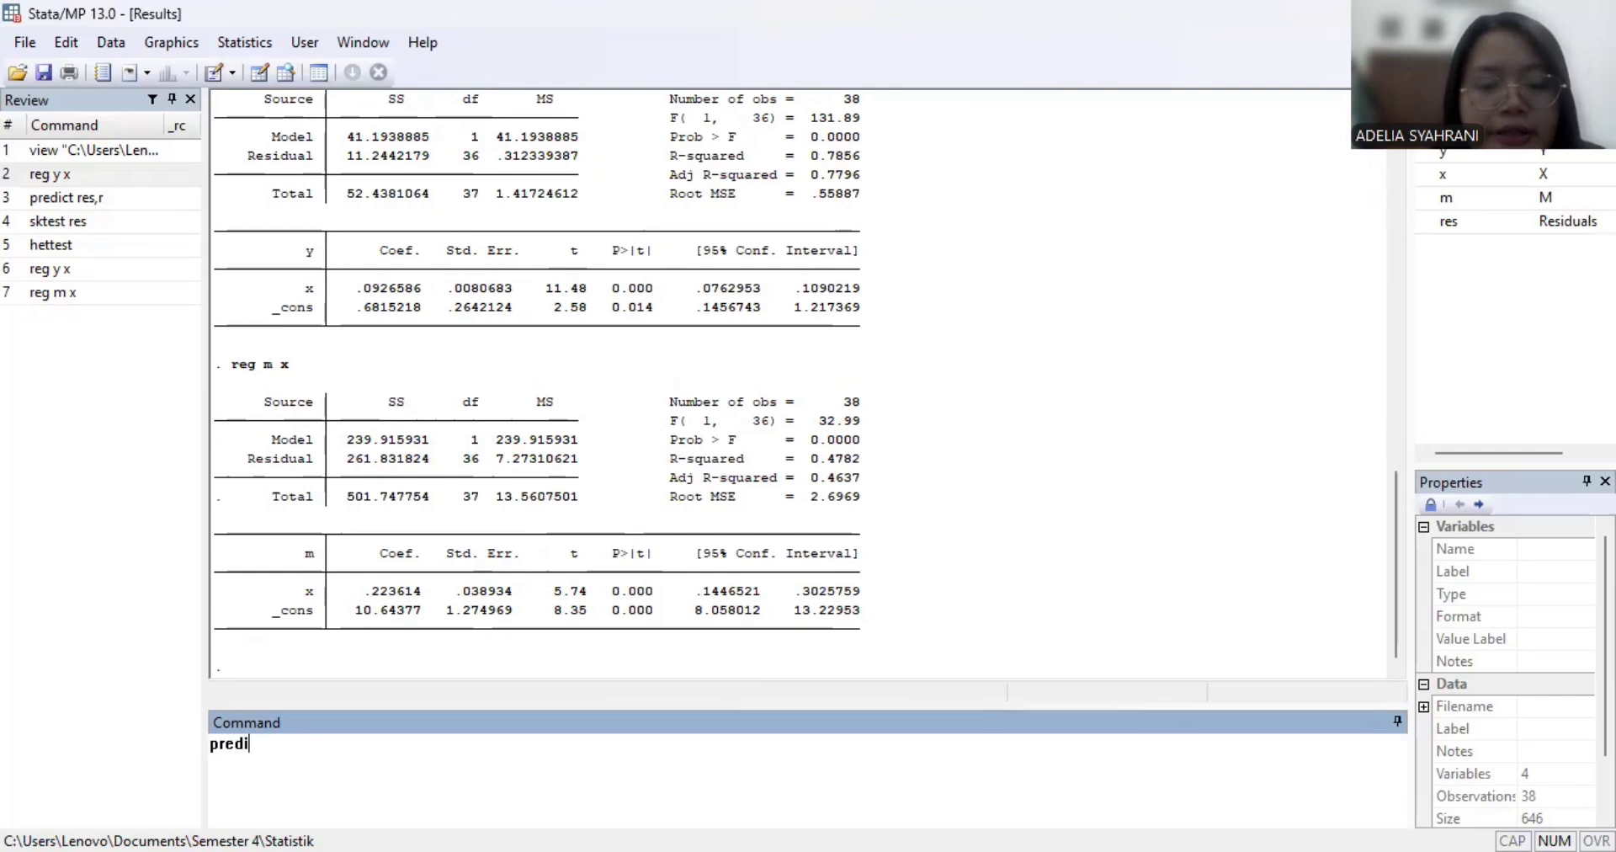
{"action": "type", "text": "ct res2,r"}
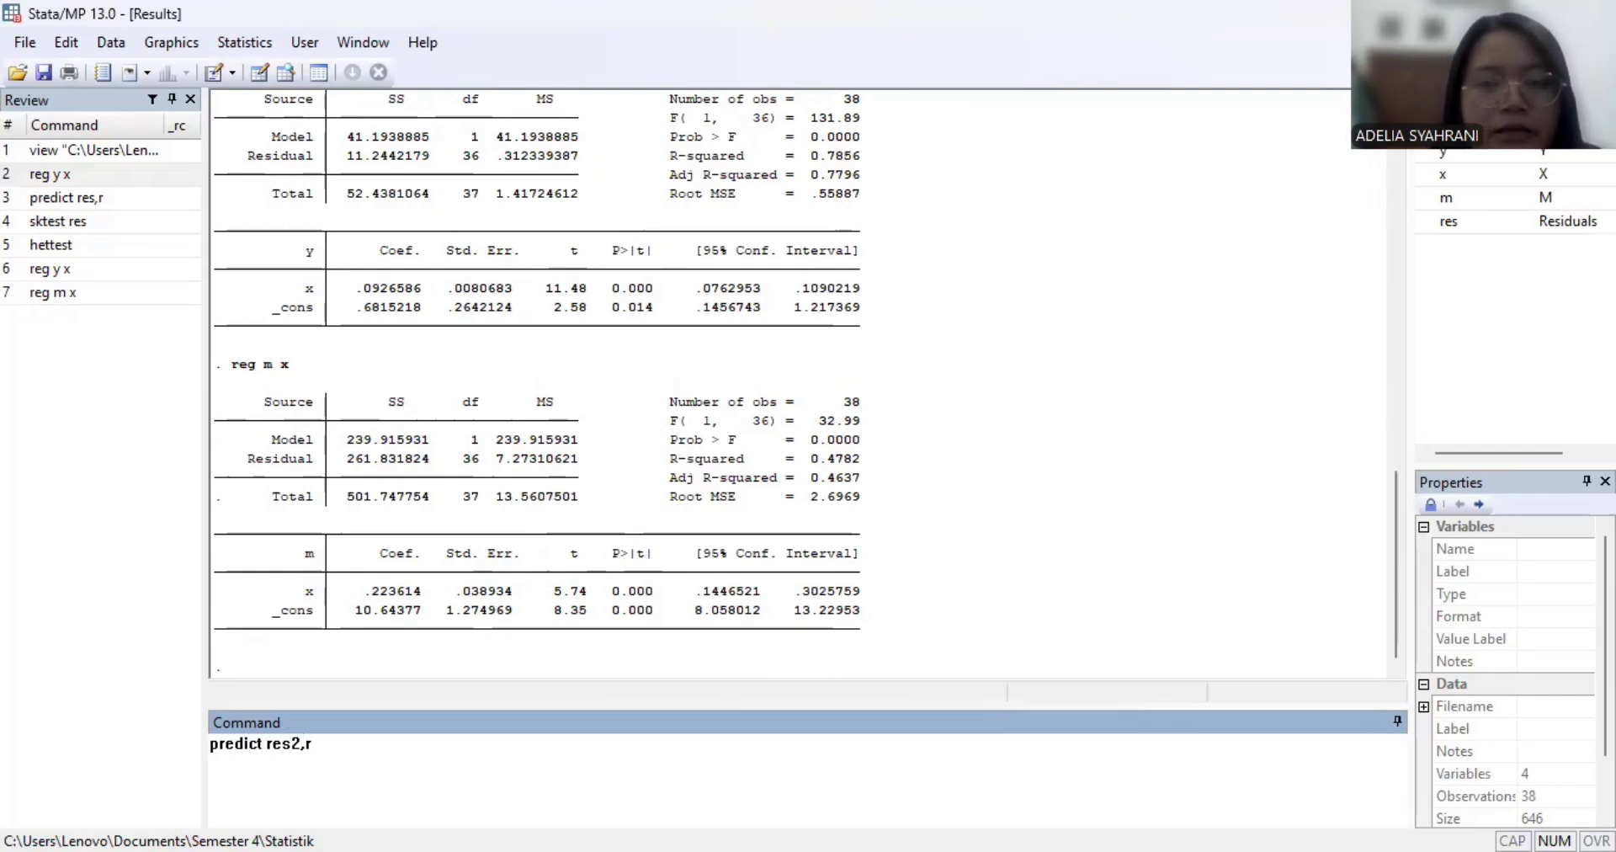
{"action": "key", "text": "Return"}
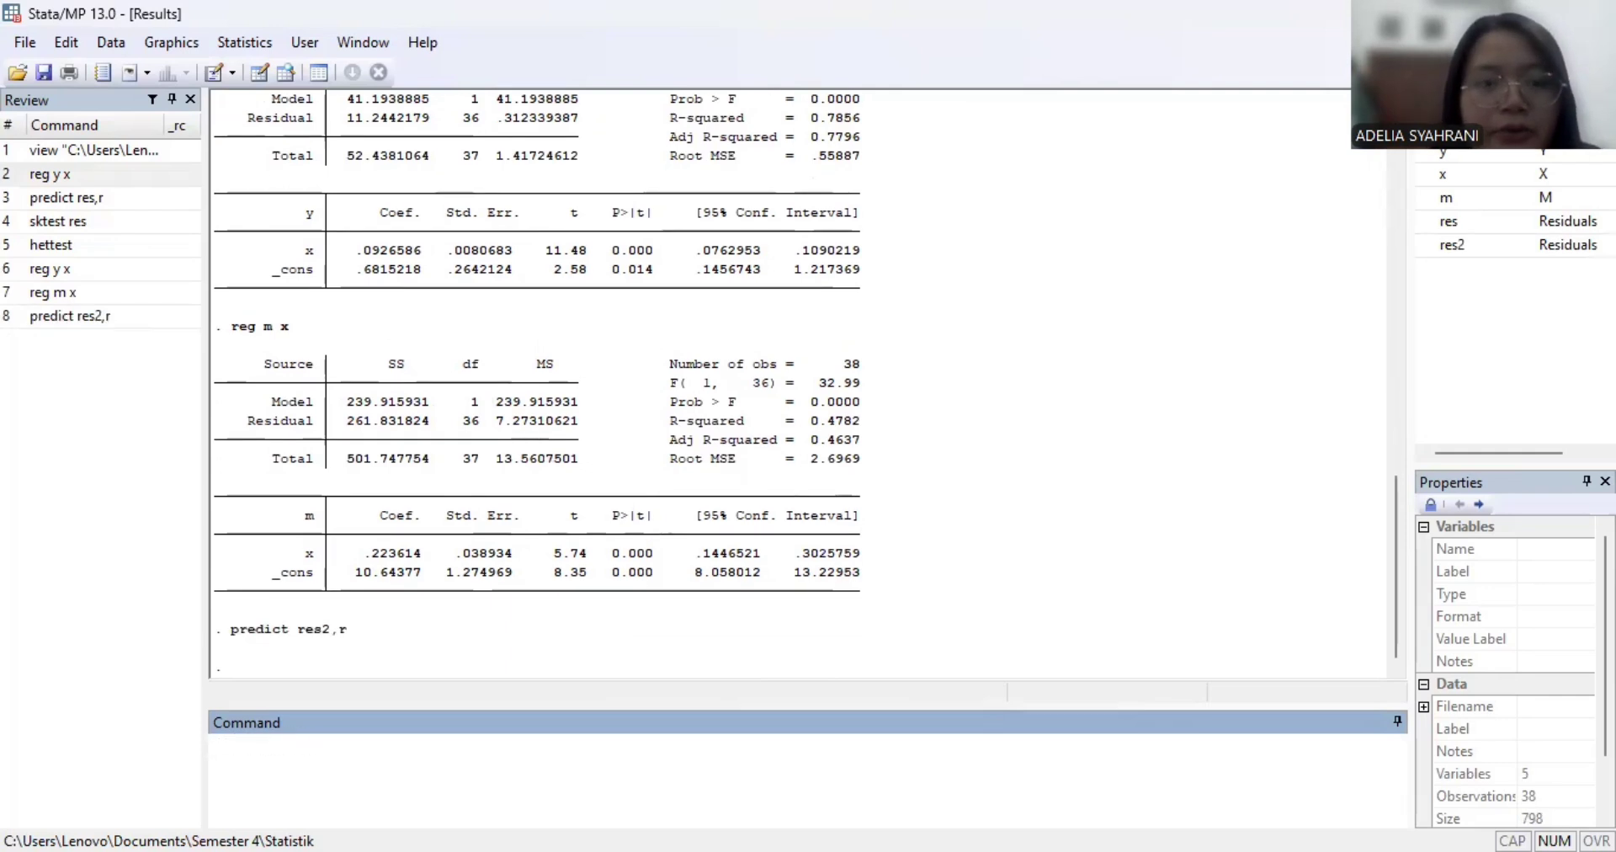
{"action": "type", "text": "skte"}
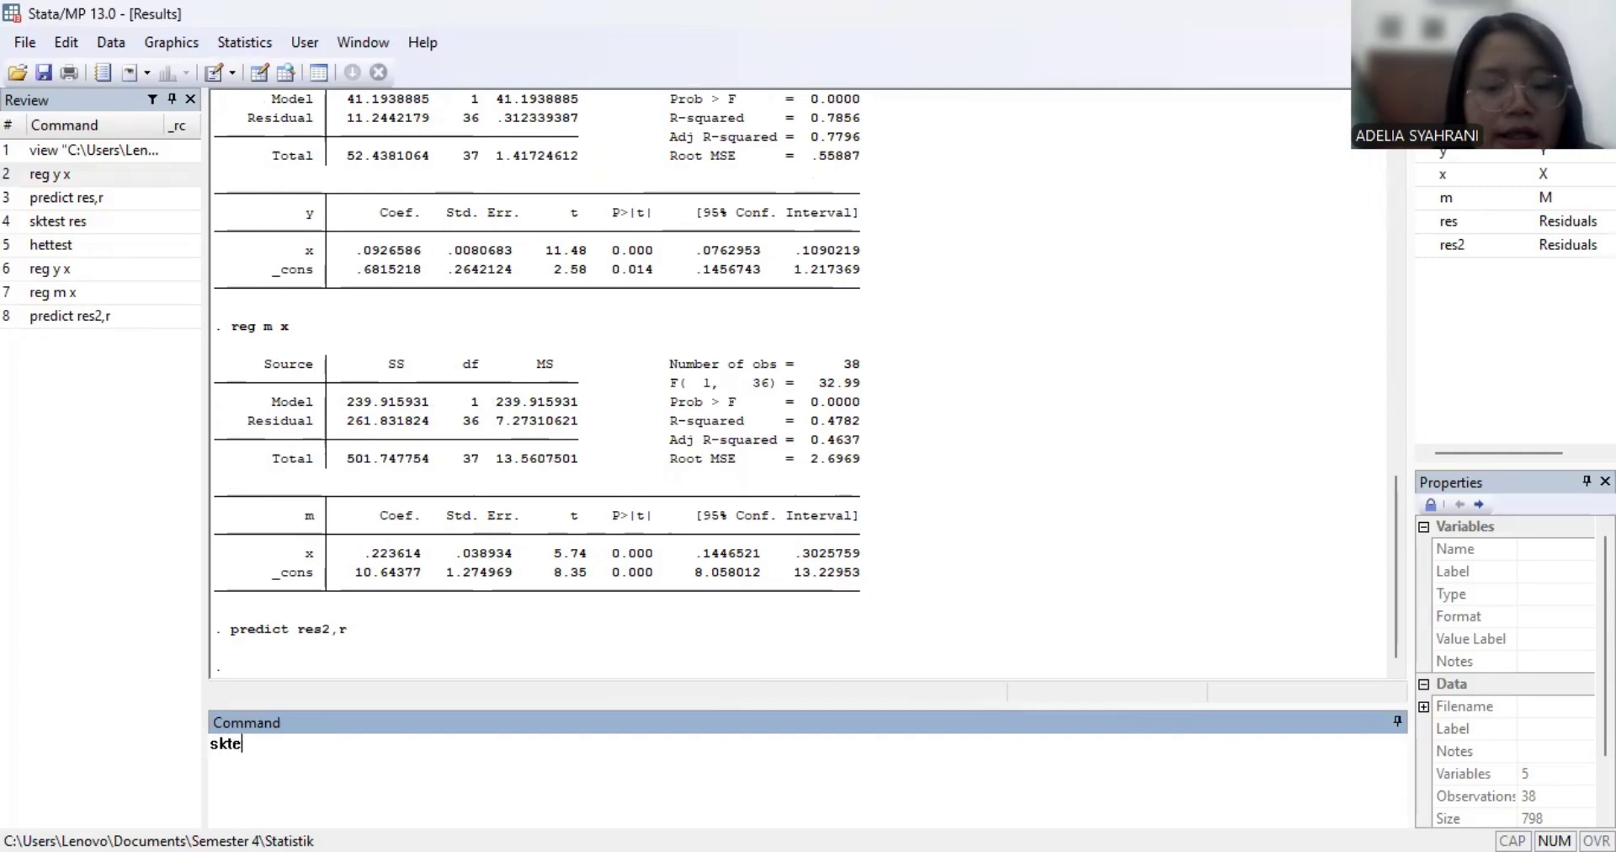
{"action": "type", "text": "st res2"}
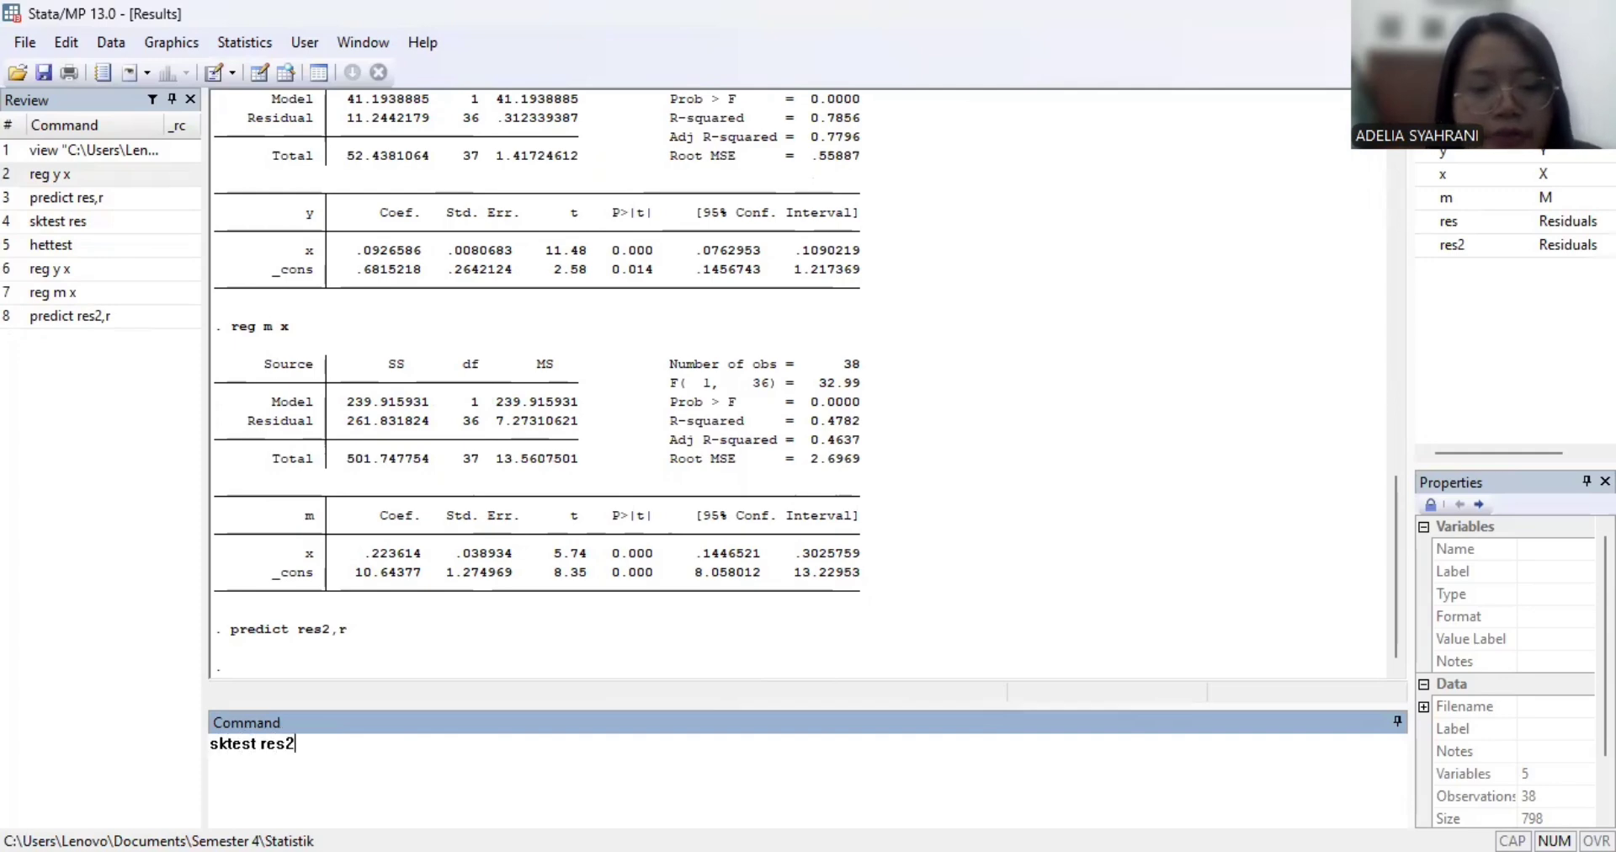
{"action": "key", "text": "Return"}
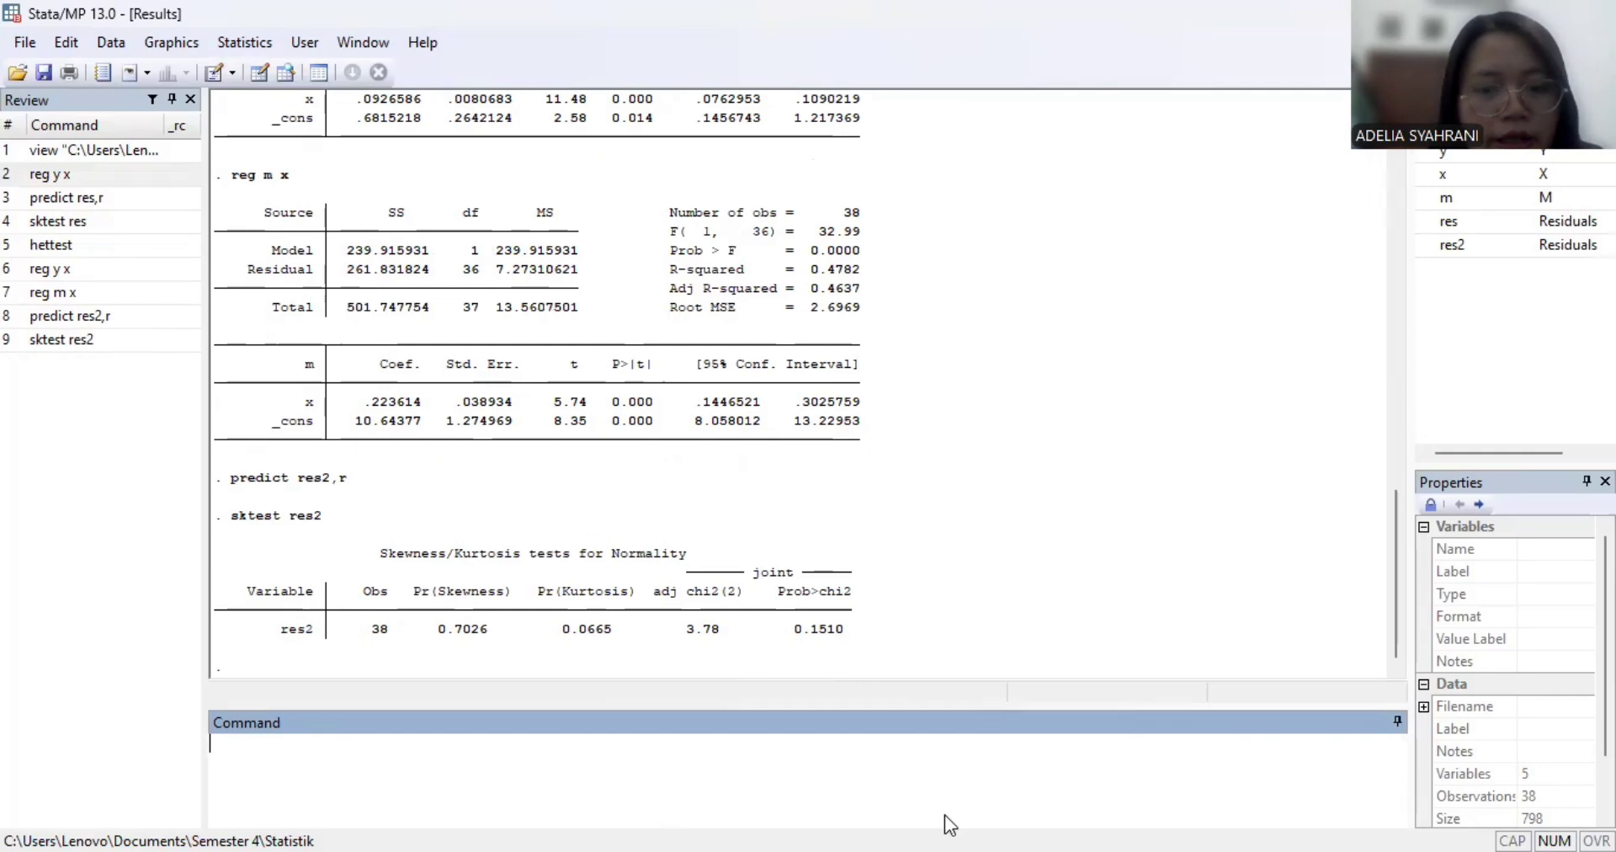
- Run hettest for heteroskedasticity on the m on x regression, and rerun reg m x
{"action": "left_click", "coordinate": [623, 802]}
{"action": "type", "text": "h"}
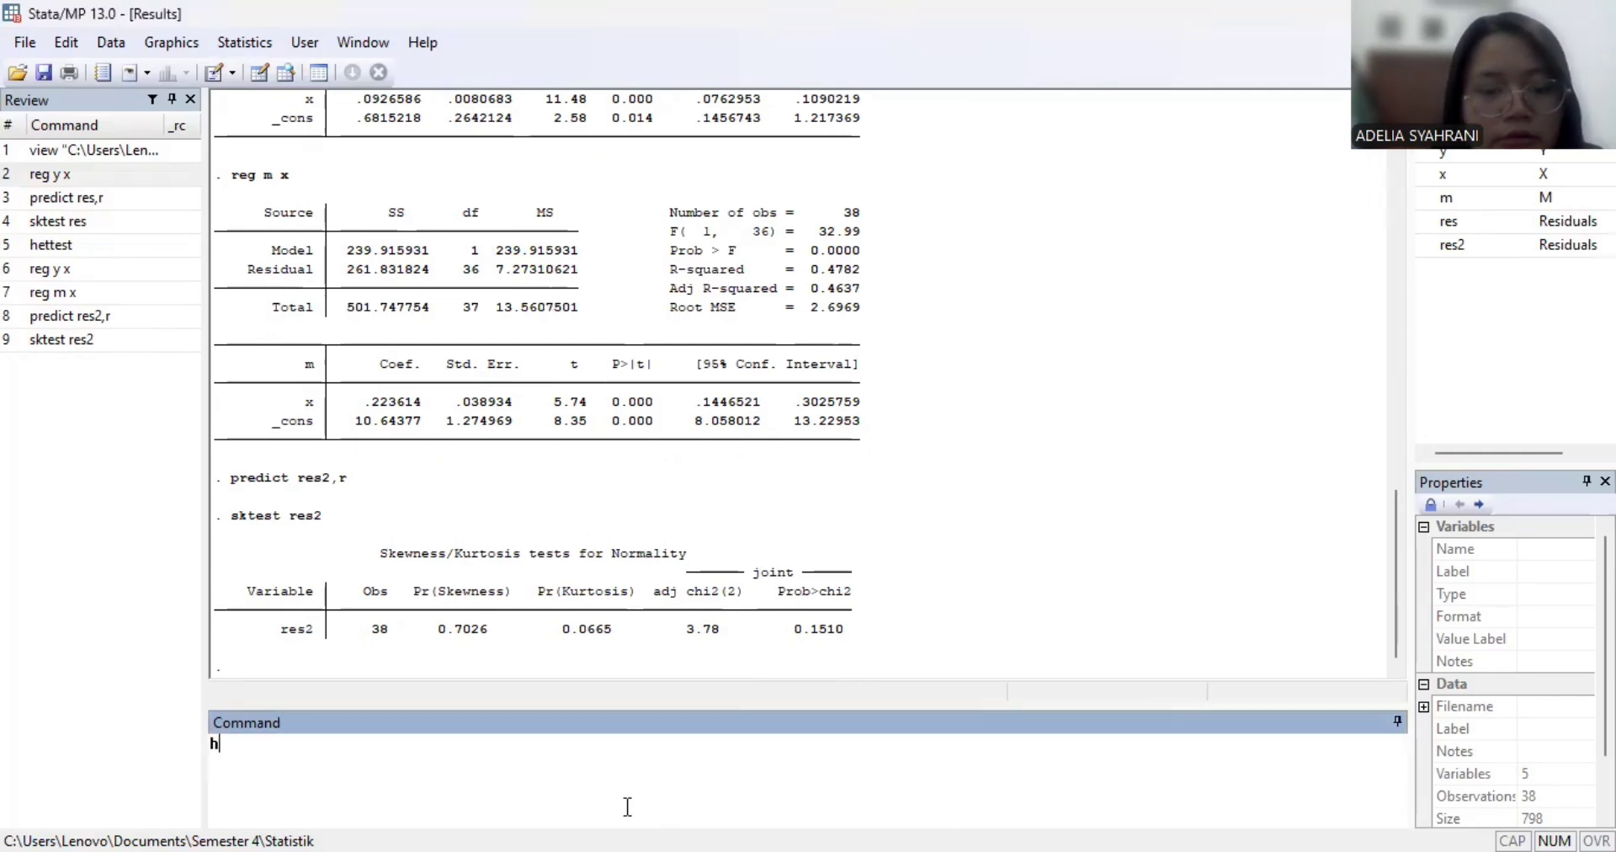
{"action": "type", "text": "ettest"}
{"action": "key", "text": "Return"}
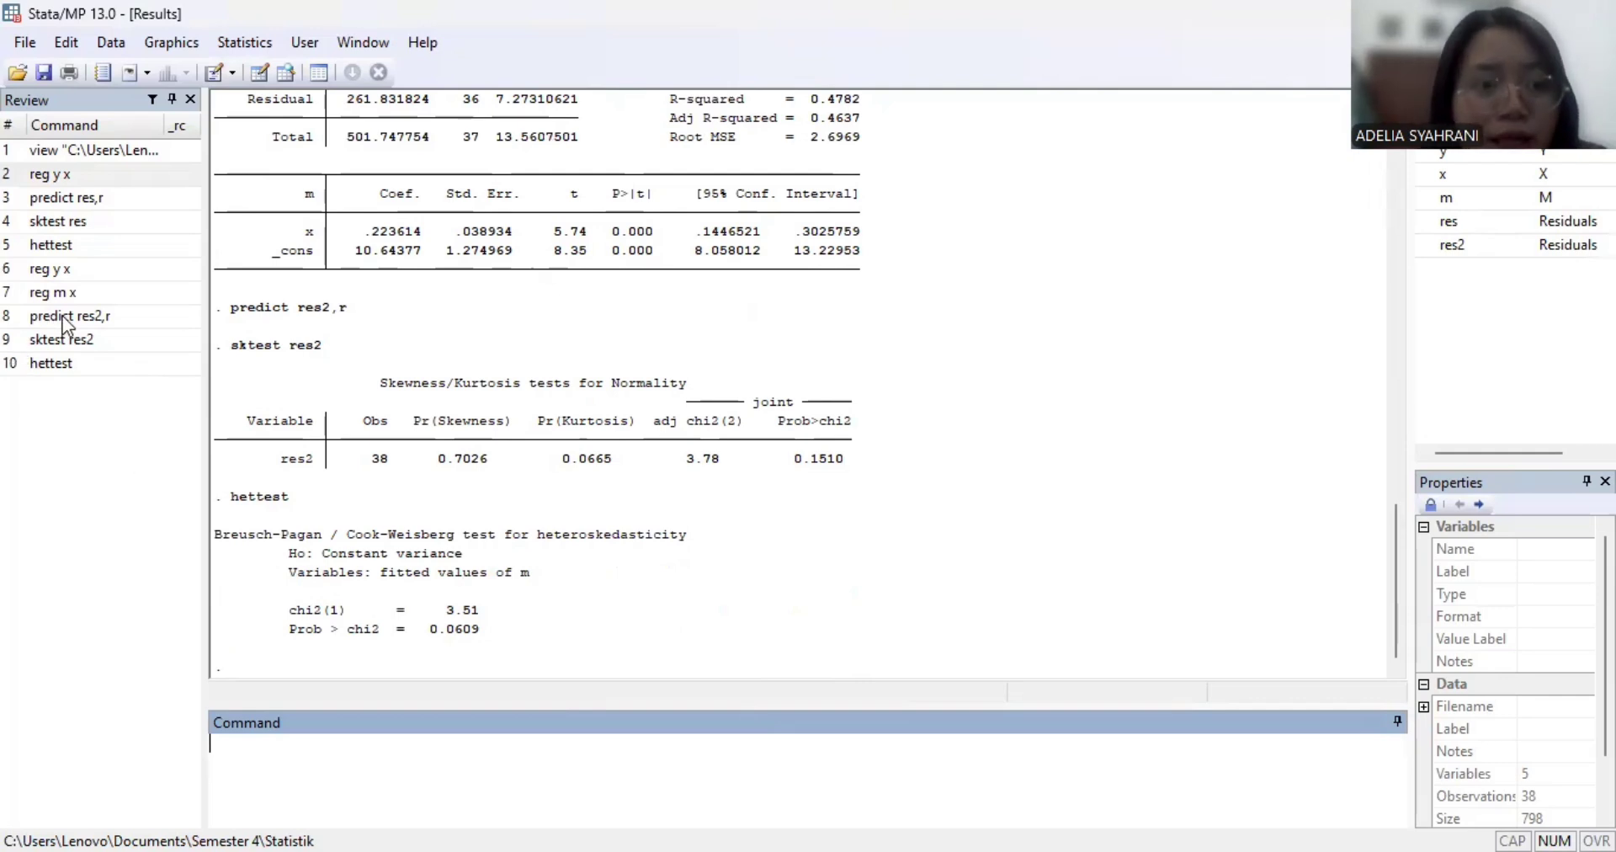
{"action": "left_click", "coordinate": [79, 292]}
{"action": "key", "text": "Return"}
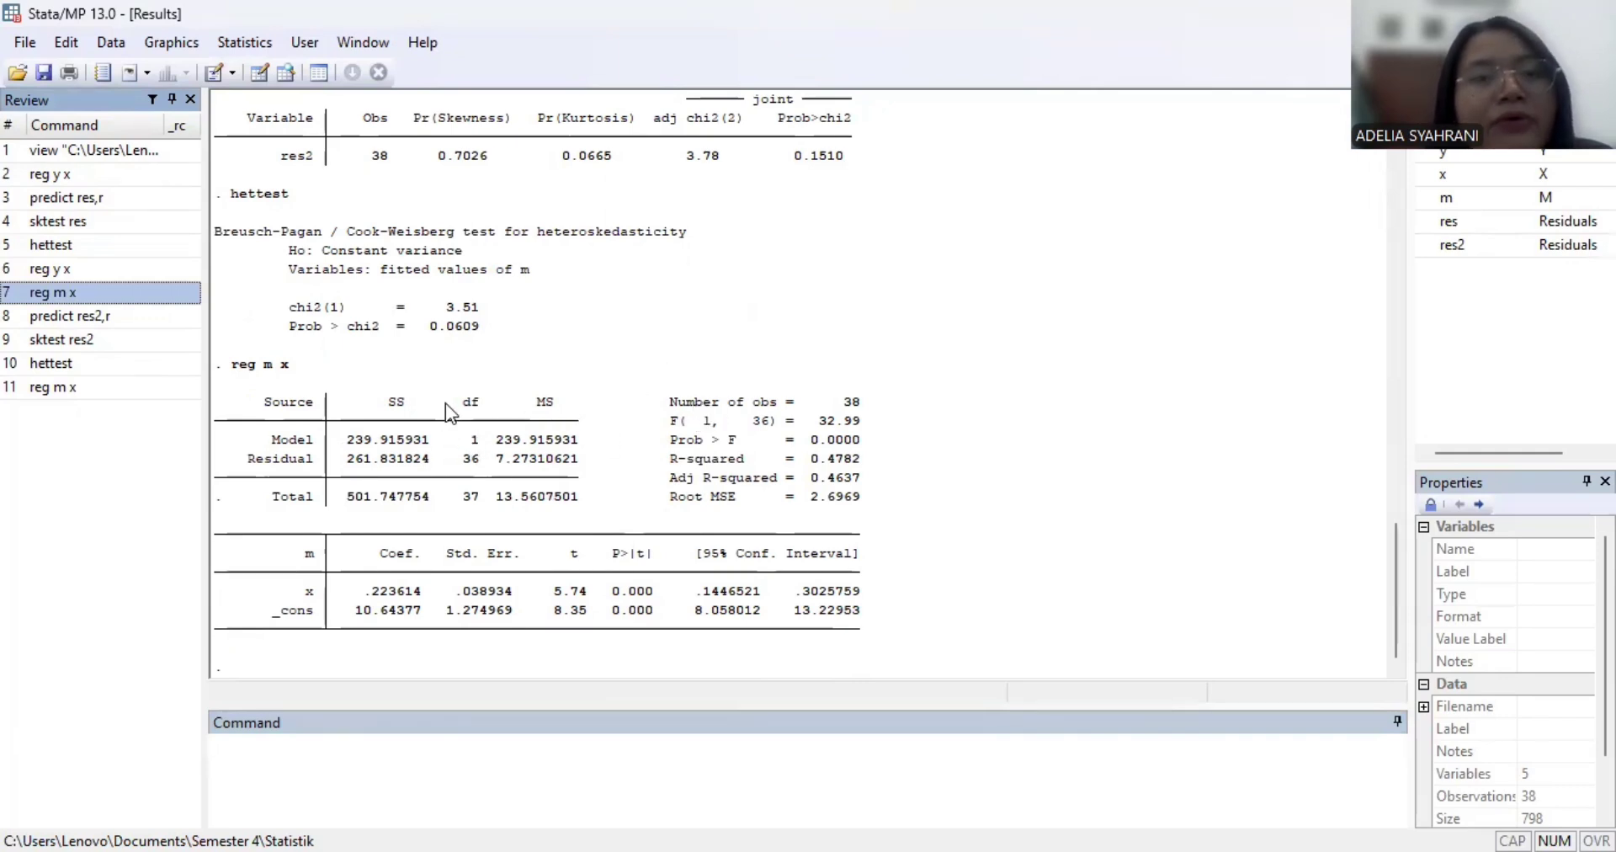
- Regress y on both x and m with the command reg y x m
{"action": "left_click", "coordinate": [490, 747]}
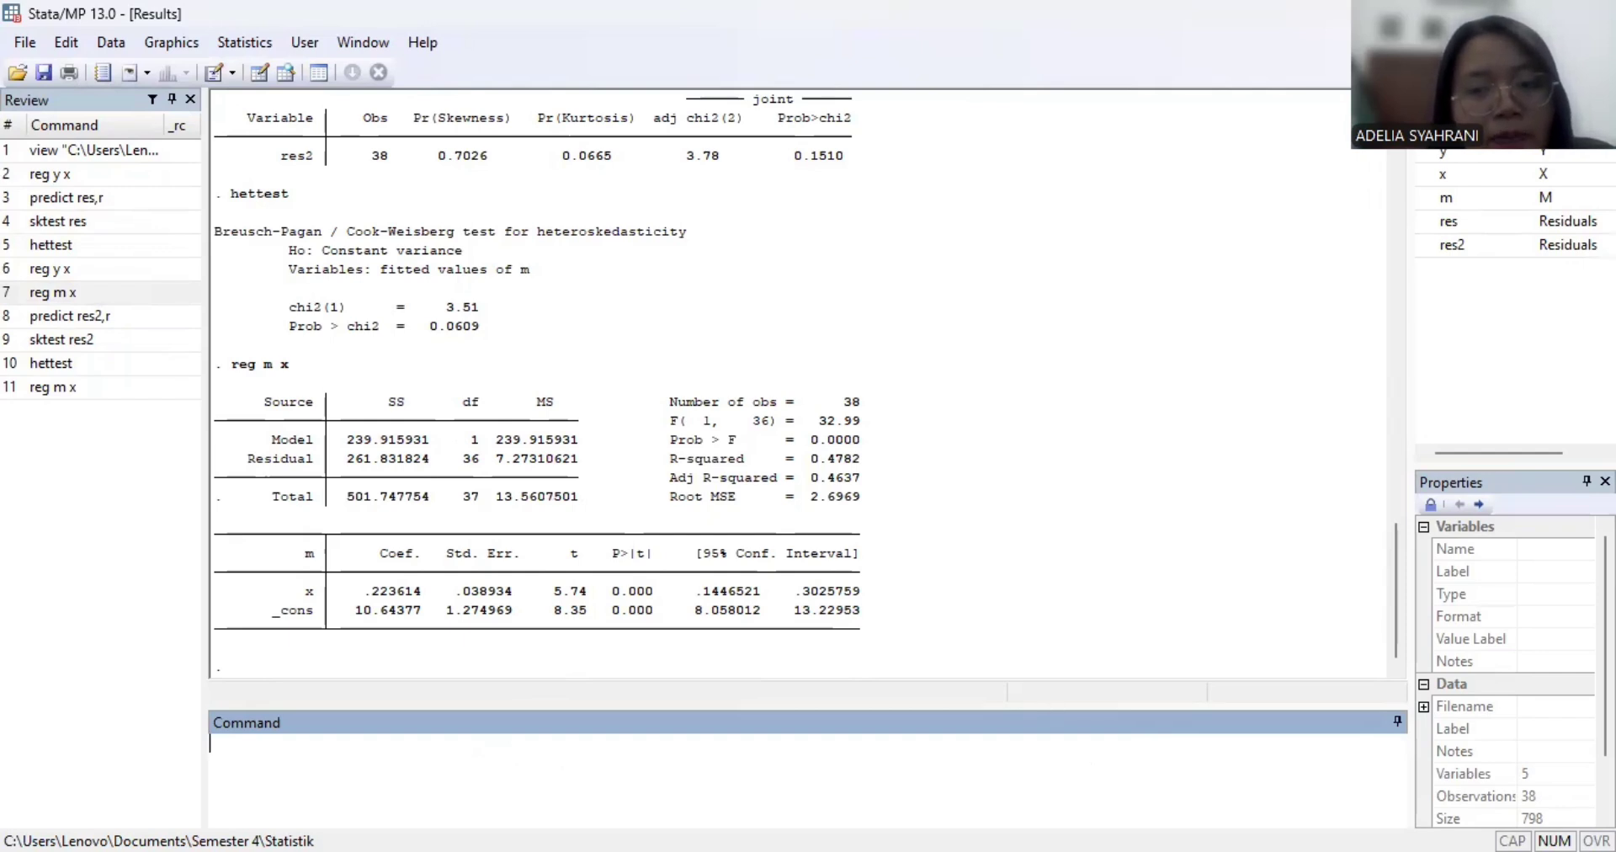
{"action": "key", "text": "alt+Tab"}
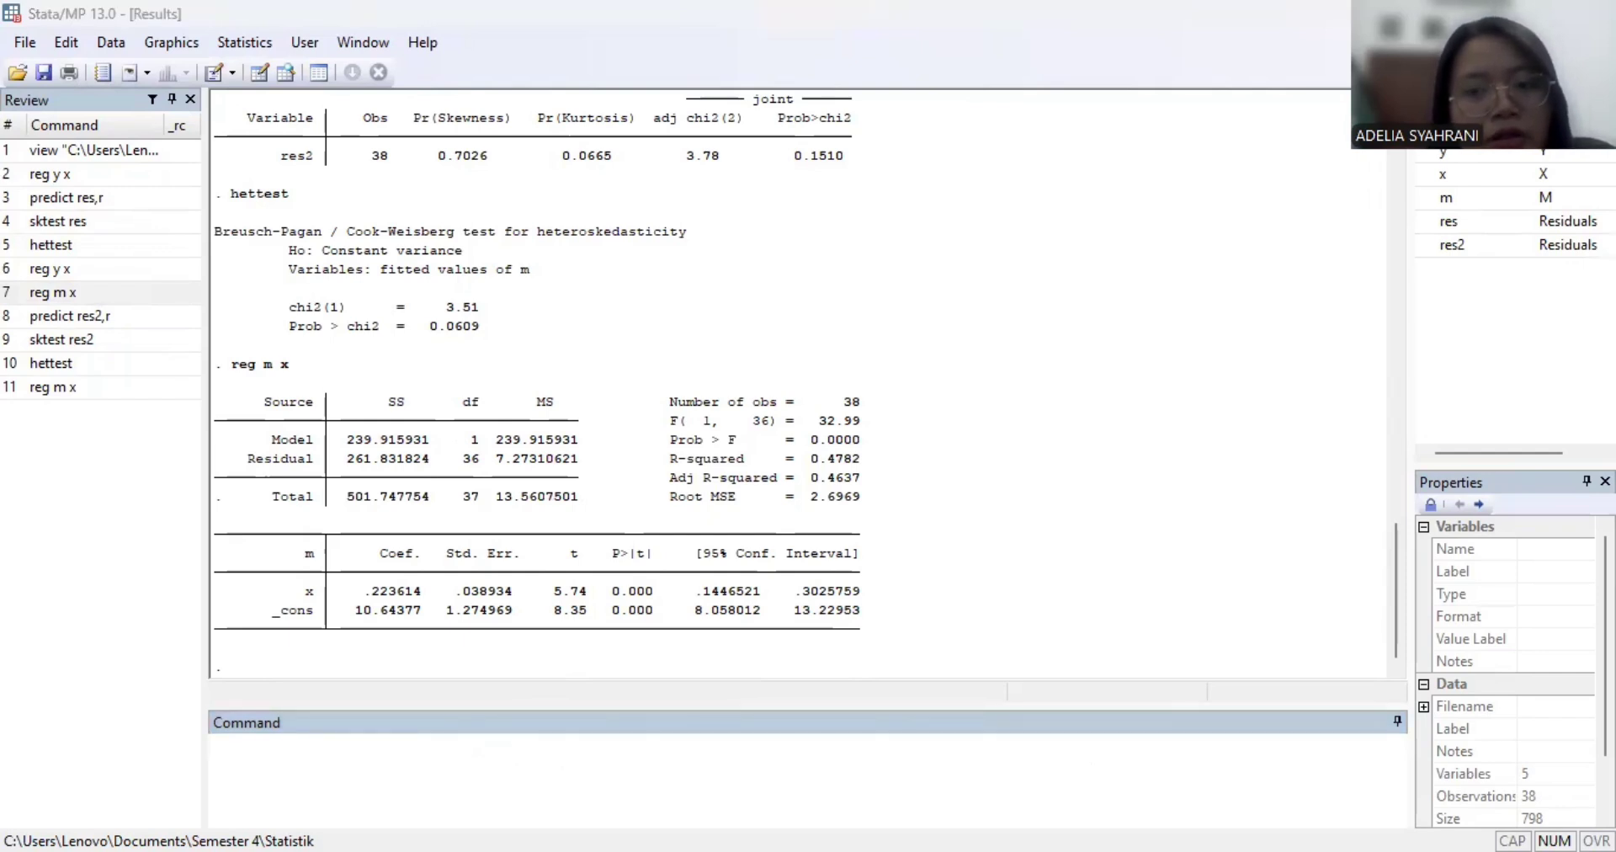
{"action": "left_click", "coordinate": [747, 762]}
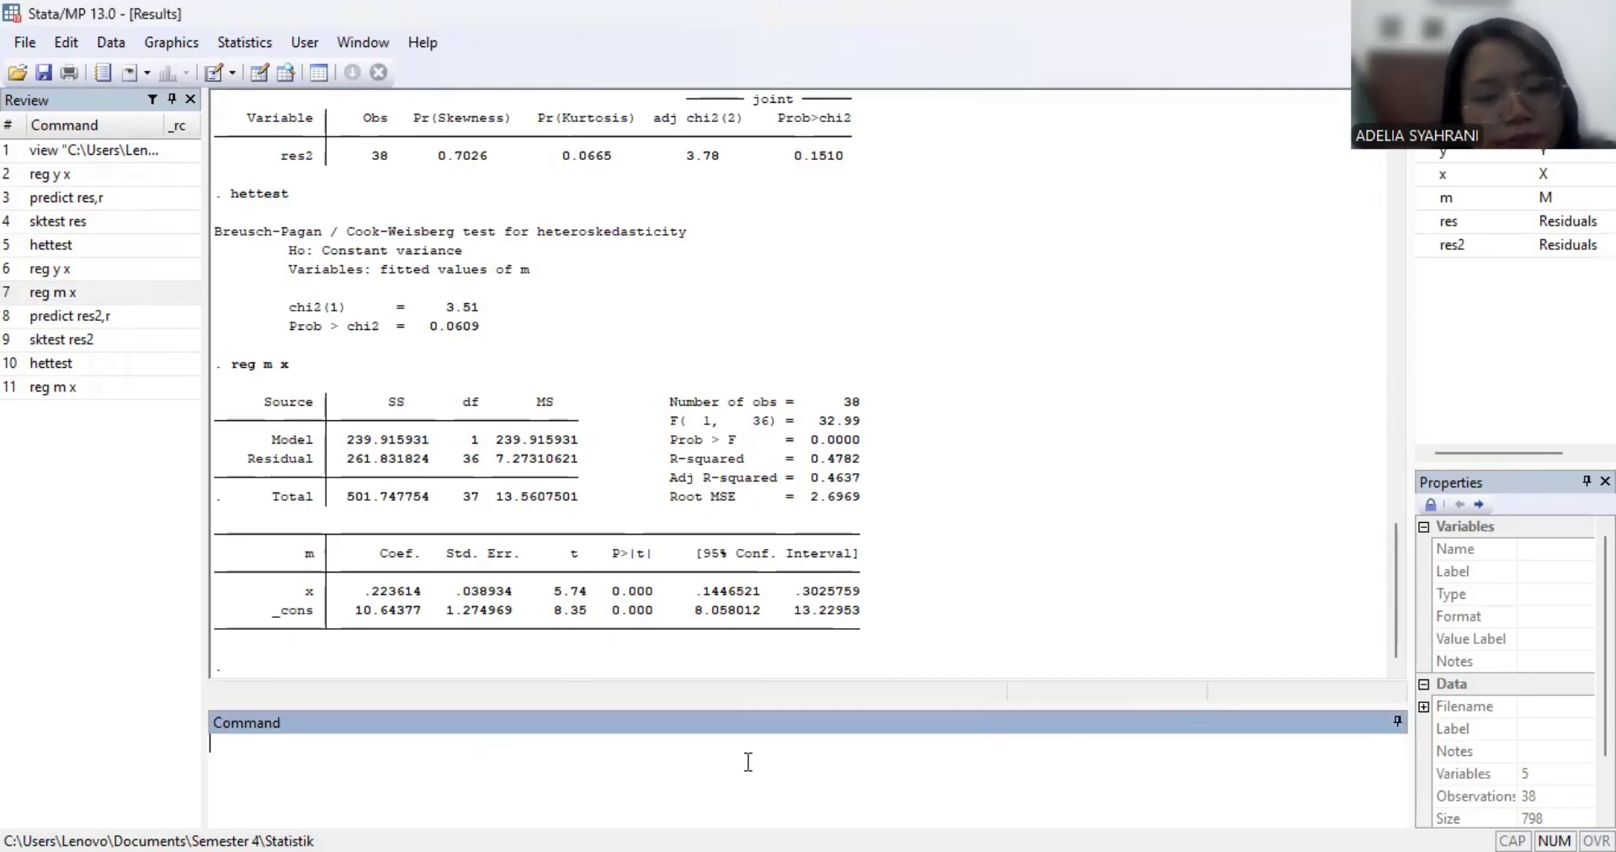
{"action": "type", "text": "reg"}
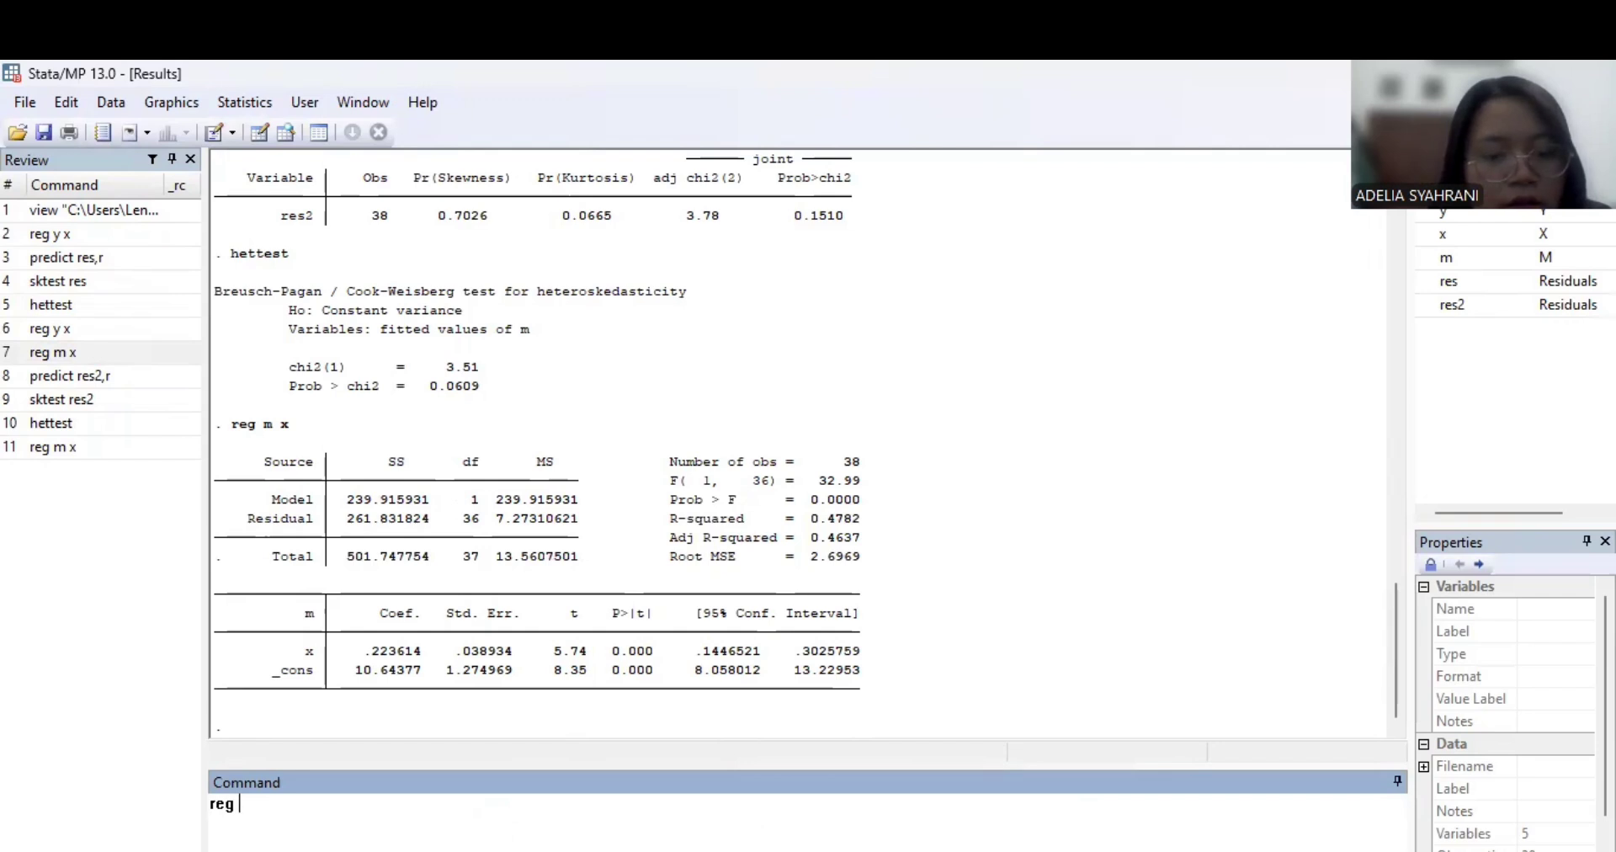
{"action": "type", "text": " y x m"}
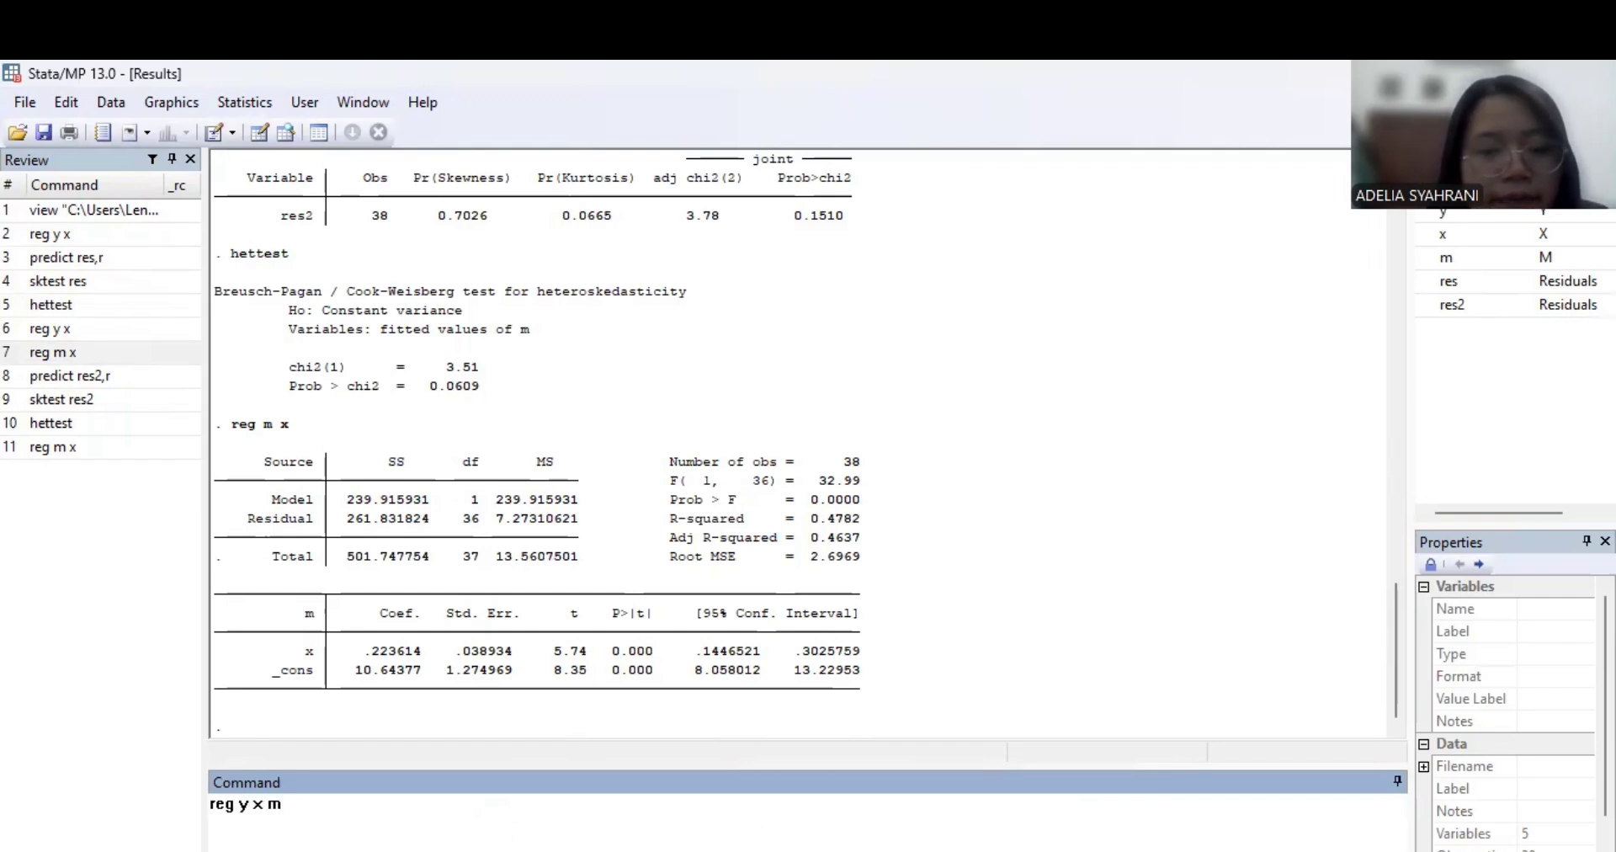
{"action": "key", "text": "Return"}
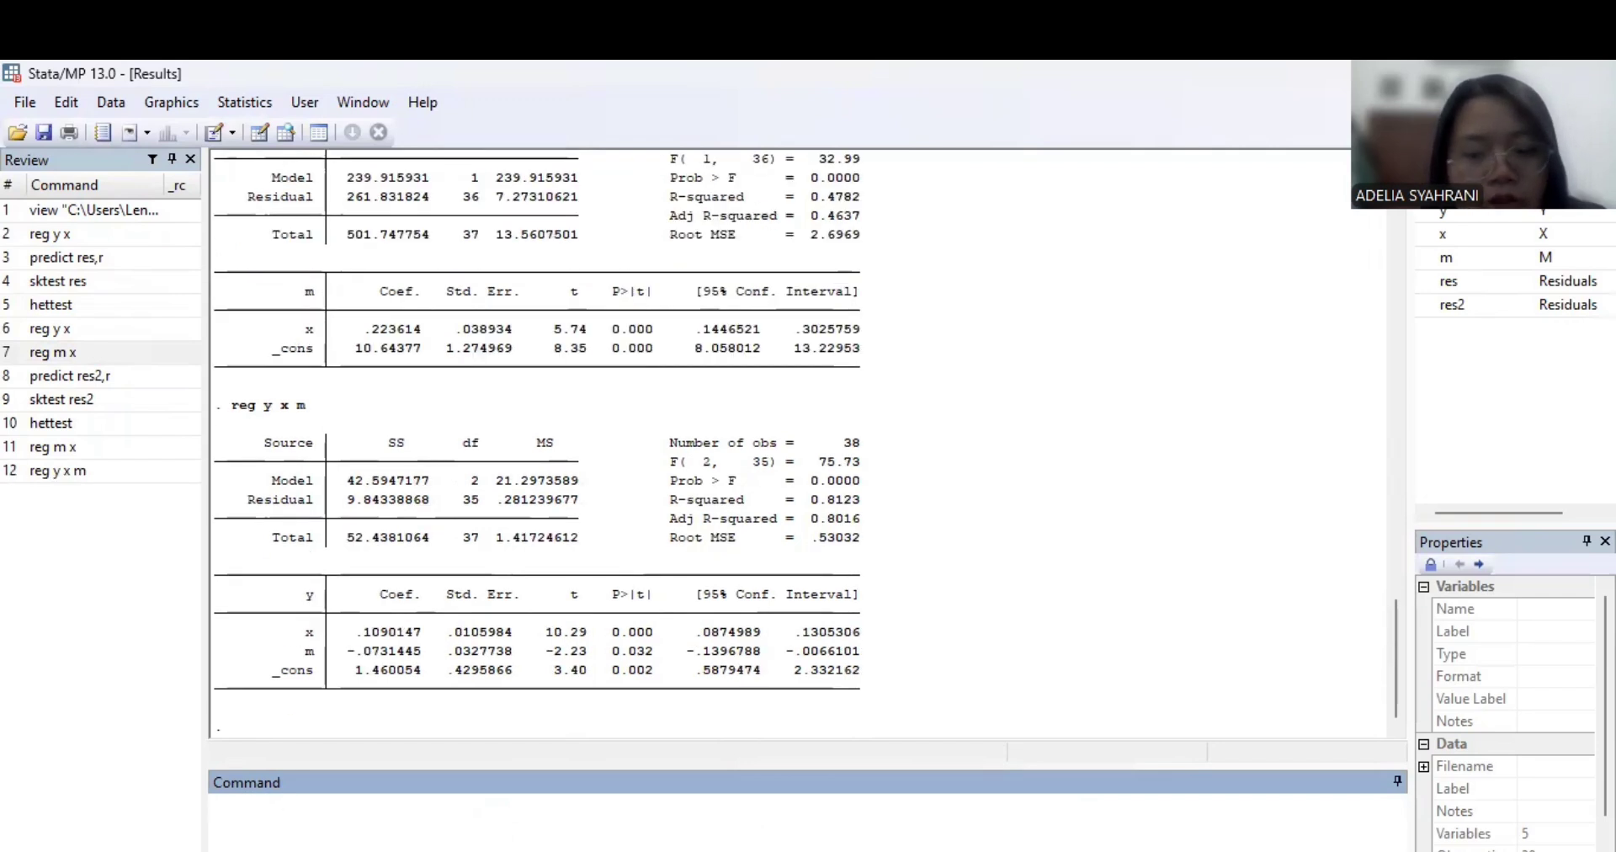
- Save the residuals of the y on x and m regression as res3 and run the sktest normality test on them
{"action": "type", "text": "predict "}
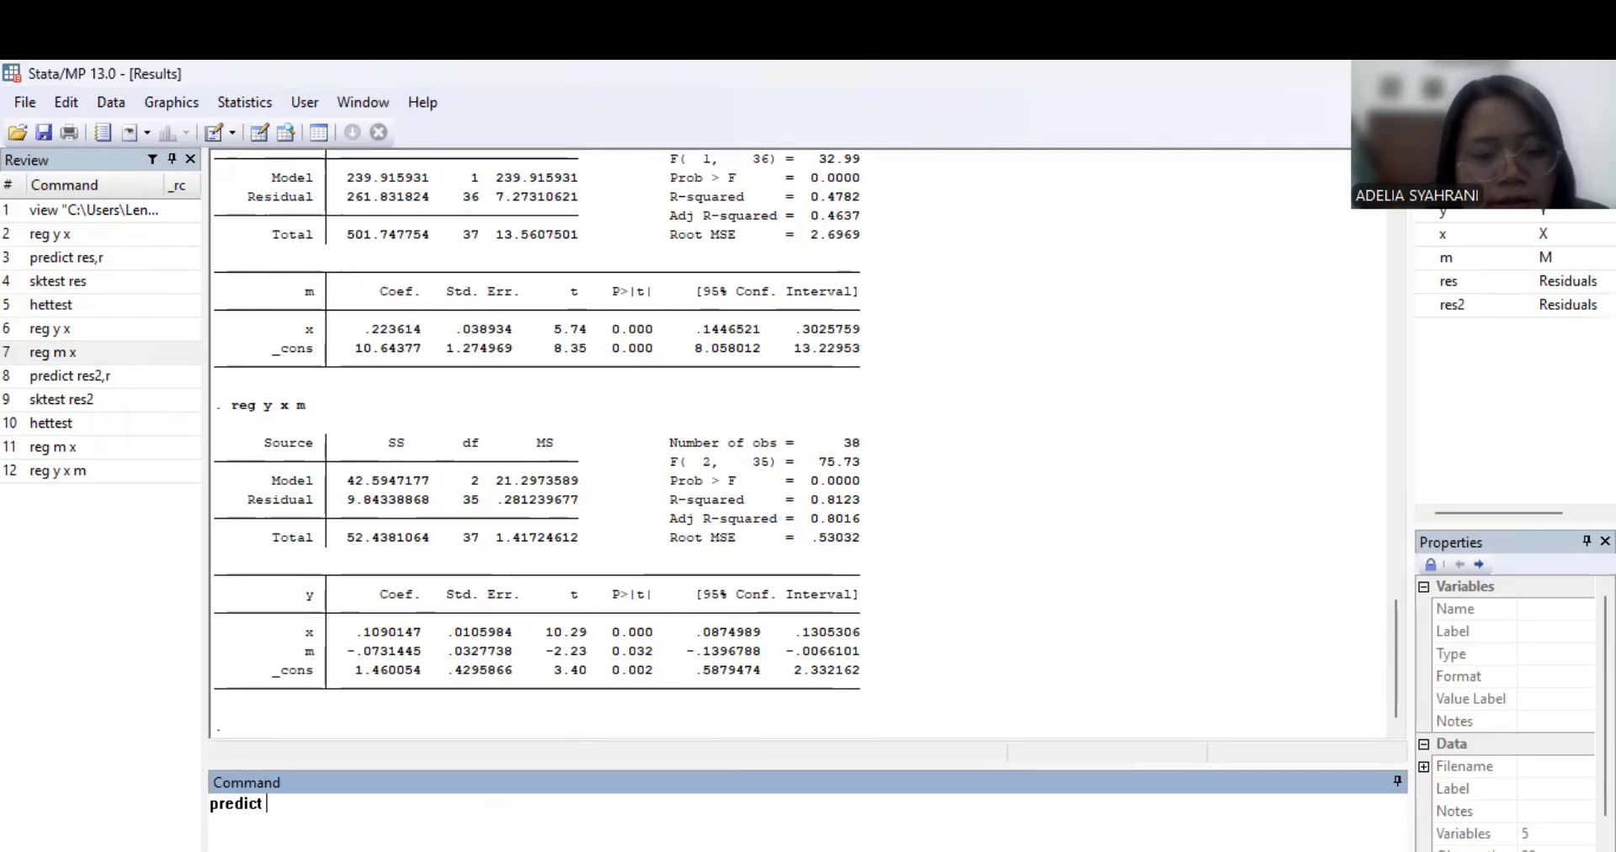
{"action": "type", "text": "res,"}
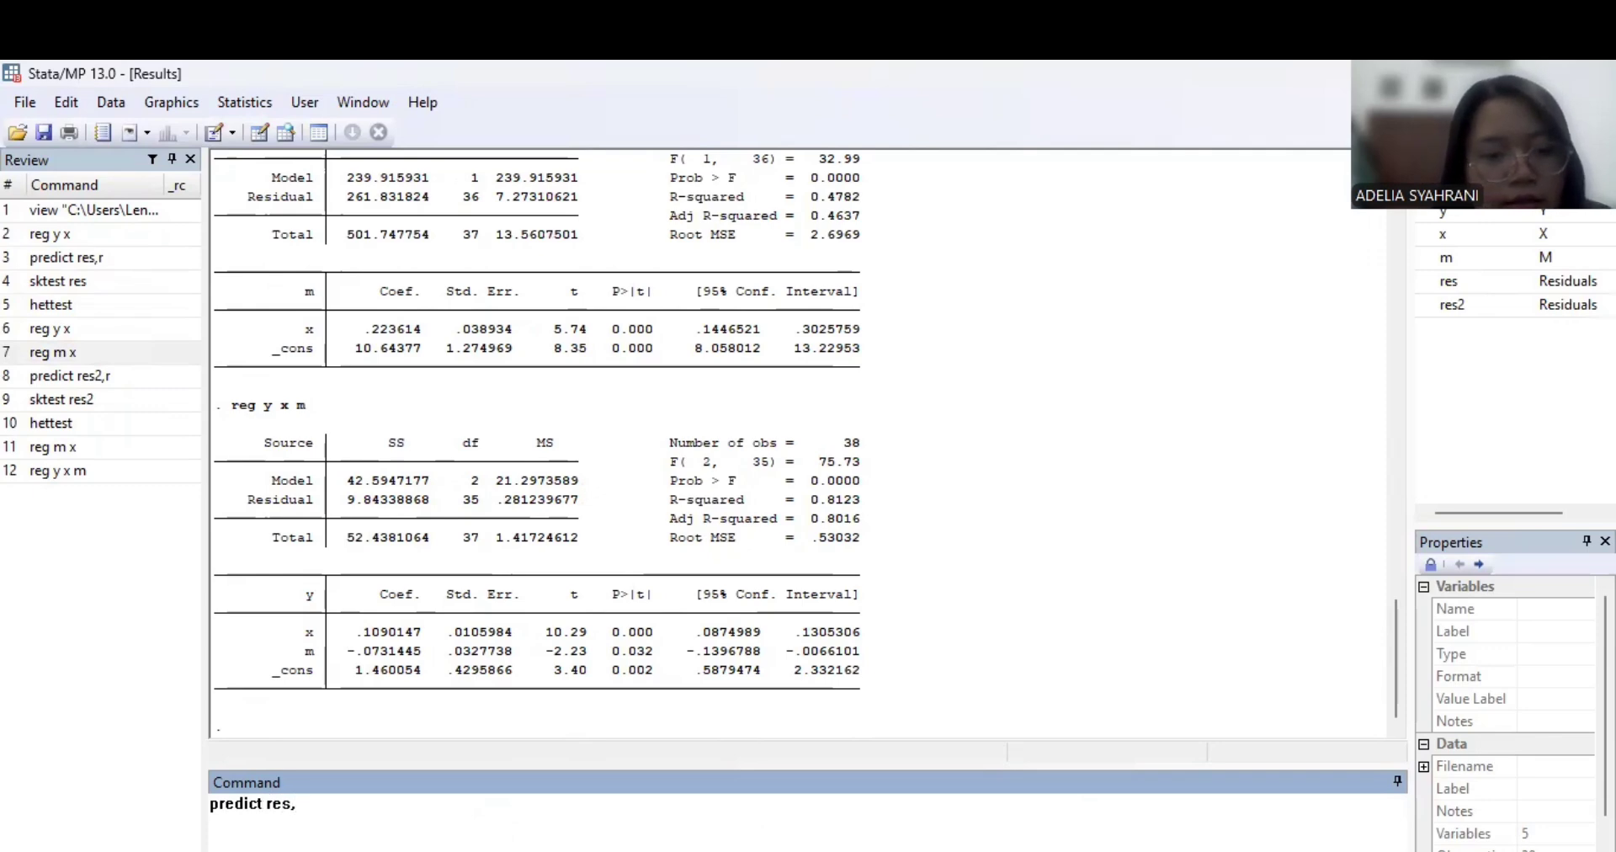
{"action": "key", "text": "BackSpace"}
{"action": "type", "text": "3,r"}
{"action": "key", "text": "Return"}
{"action": "type", "text": "skte"}
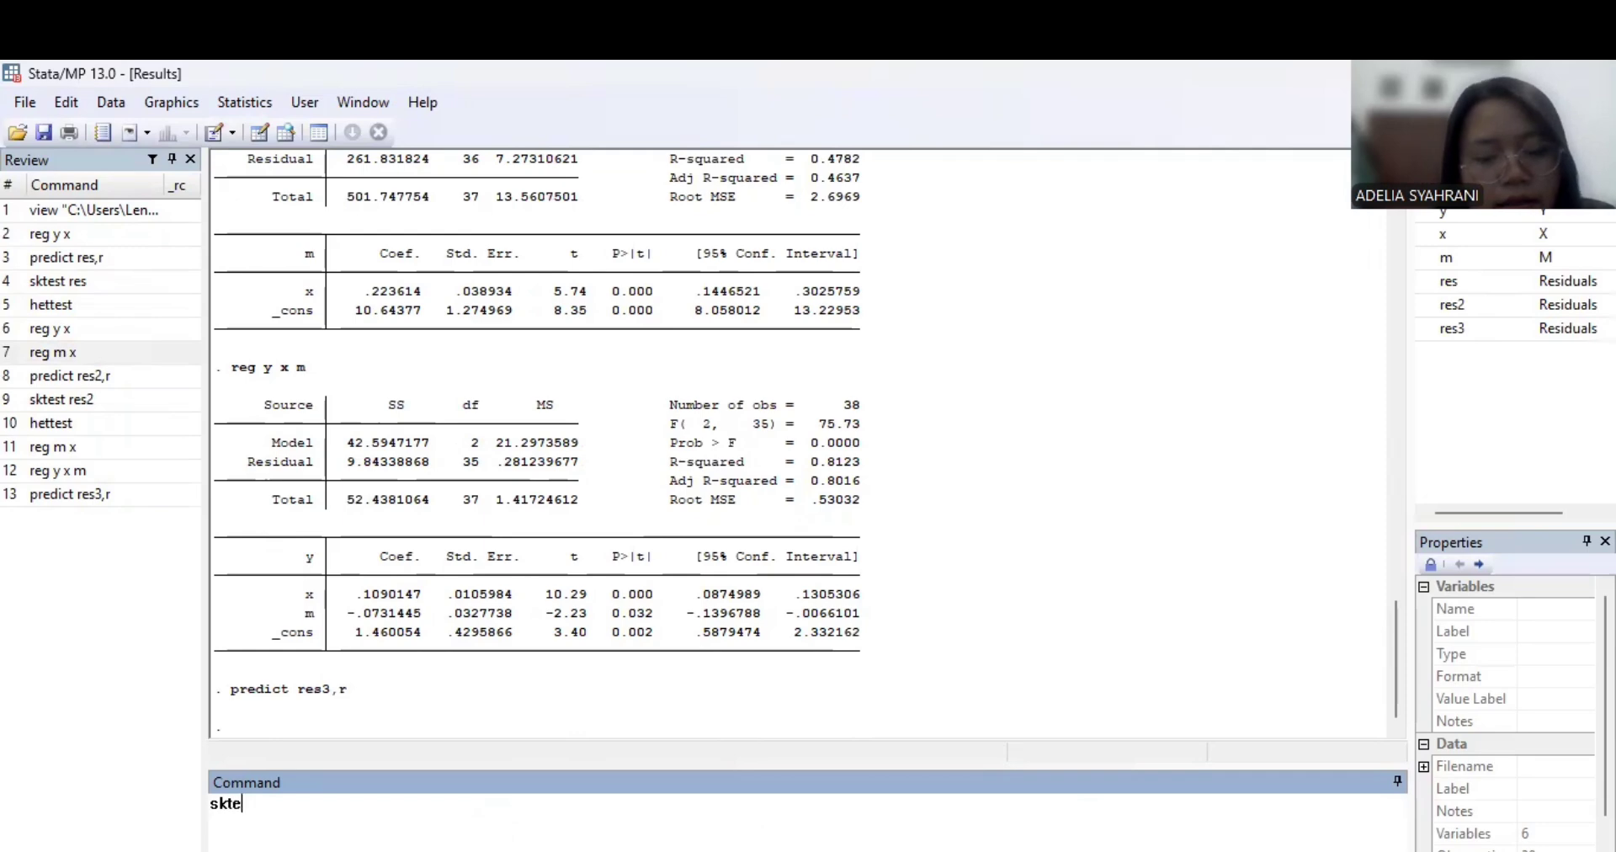
{"action": "type", "text": "st res3"}
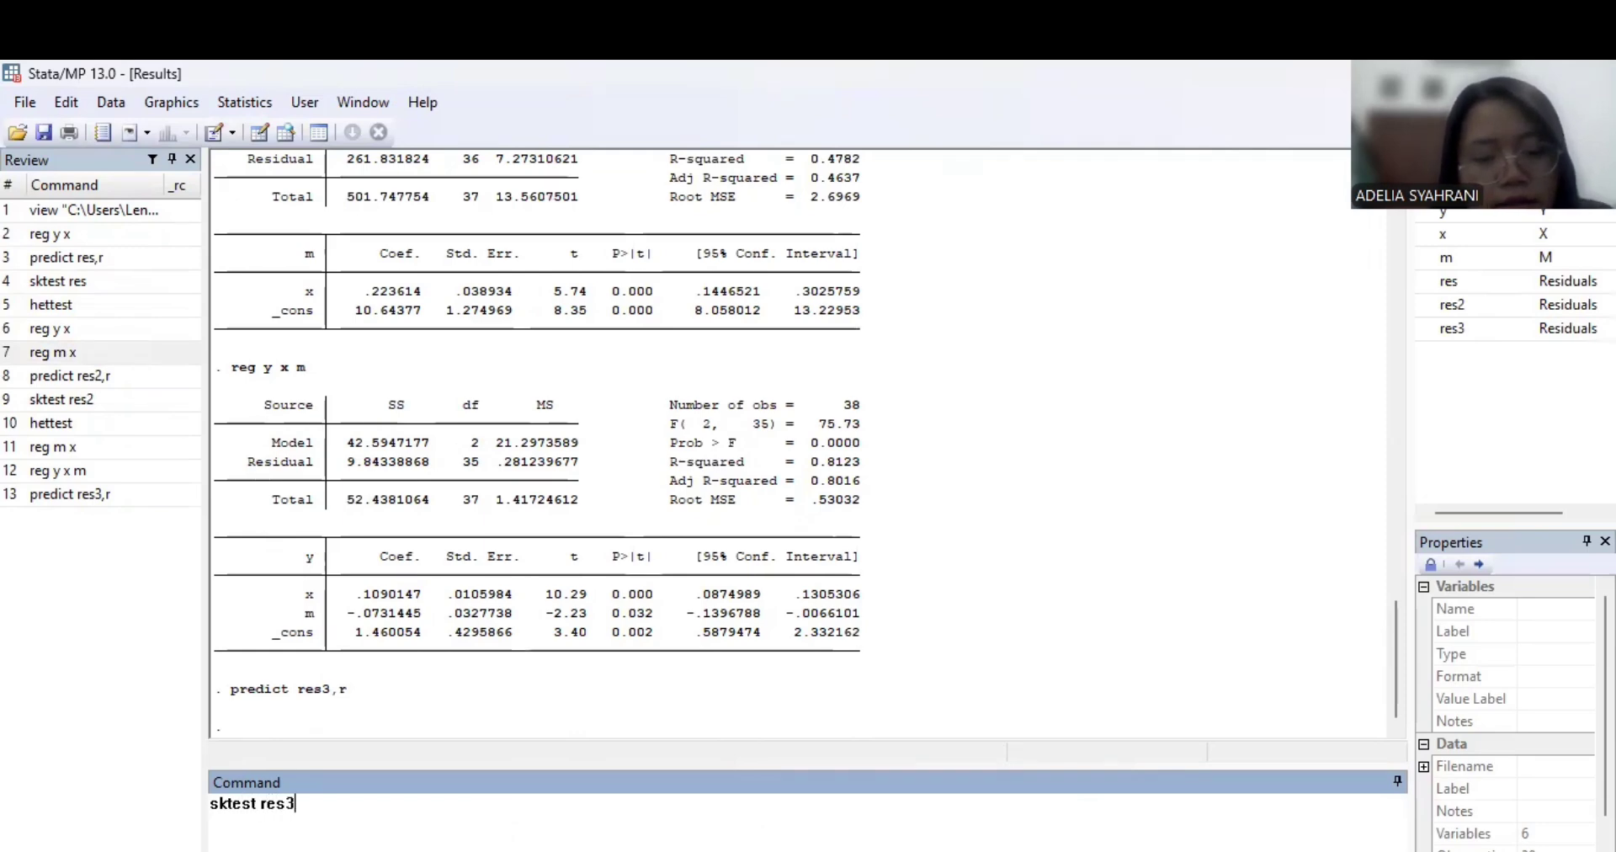
{"action": "key", "text": "Return"}
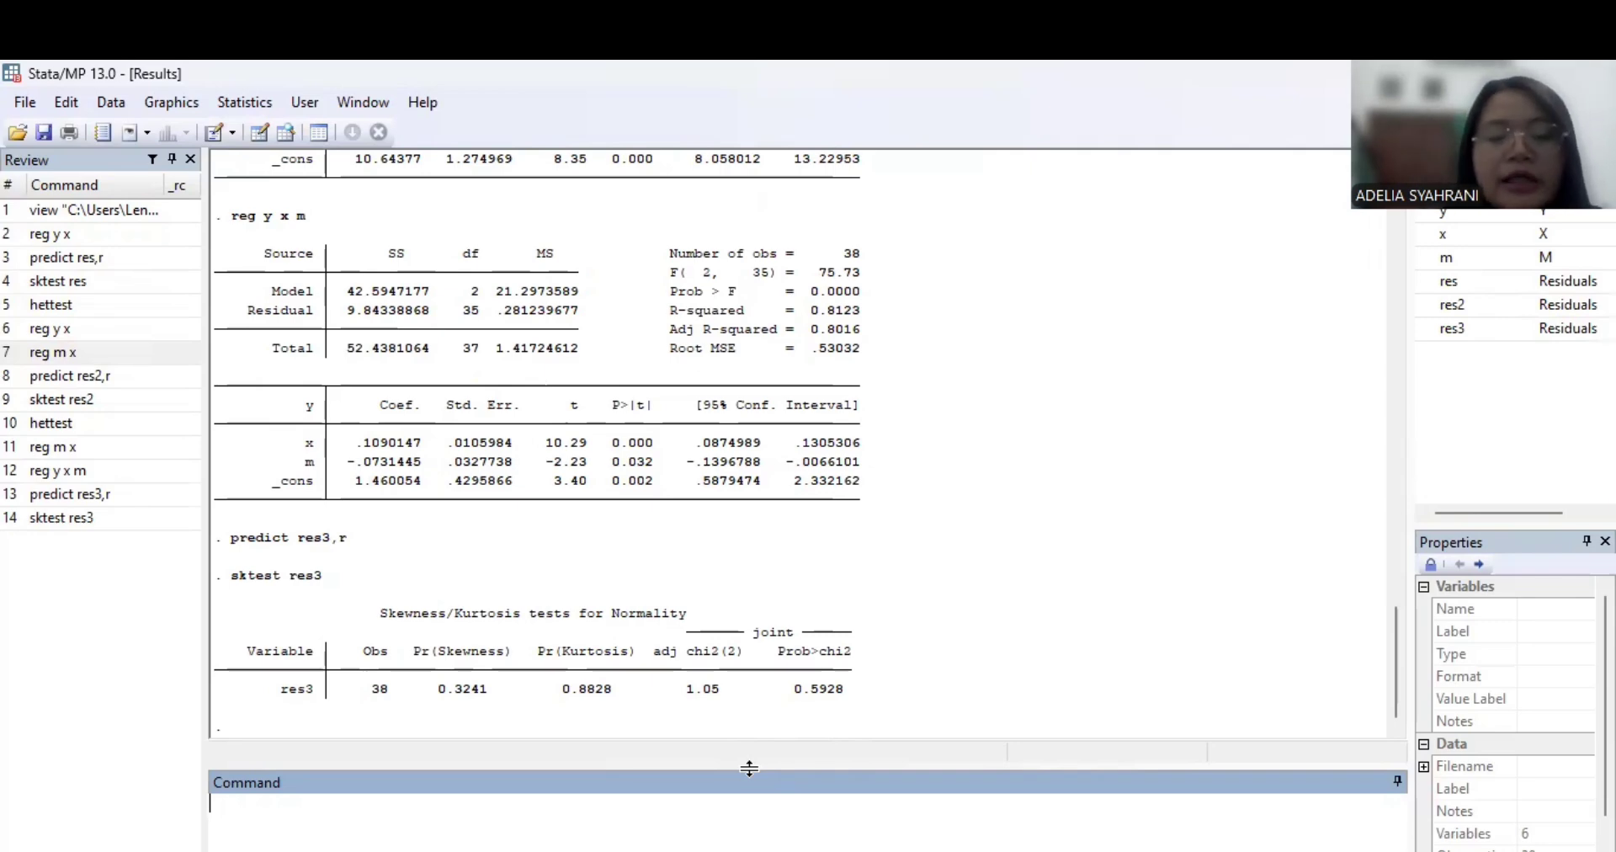
- Test the y on x and m regression for multicollinearity with vif and for heteroskedasticity with hettest
{"action": "type", "text": "vif"}
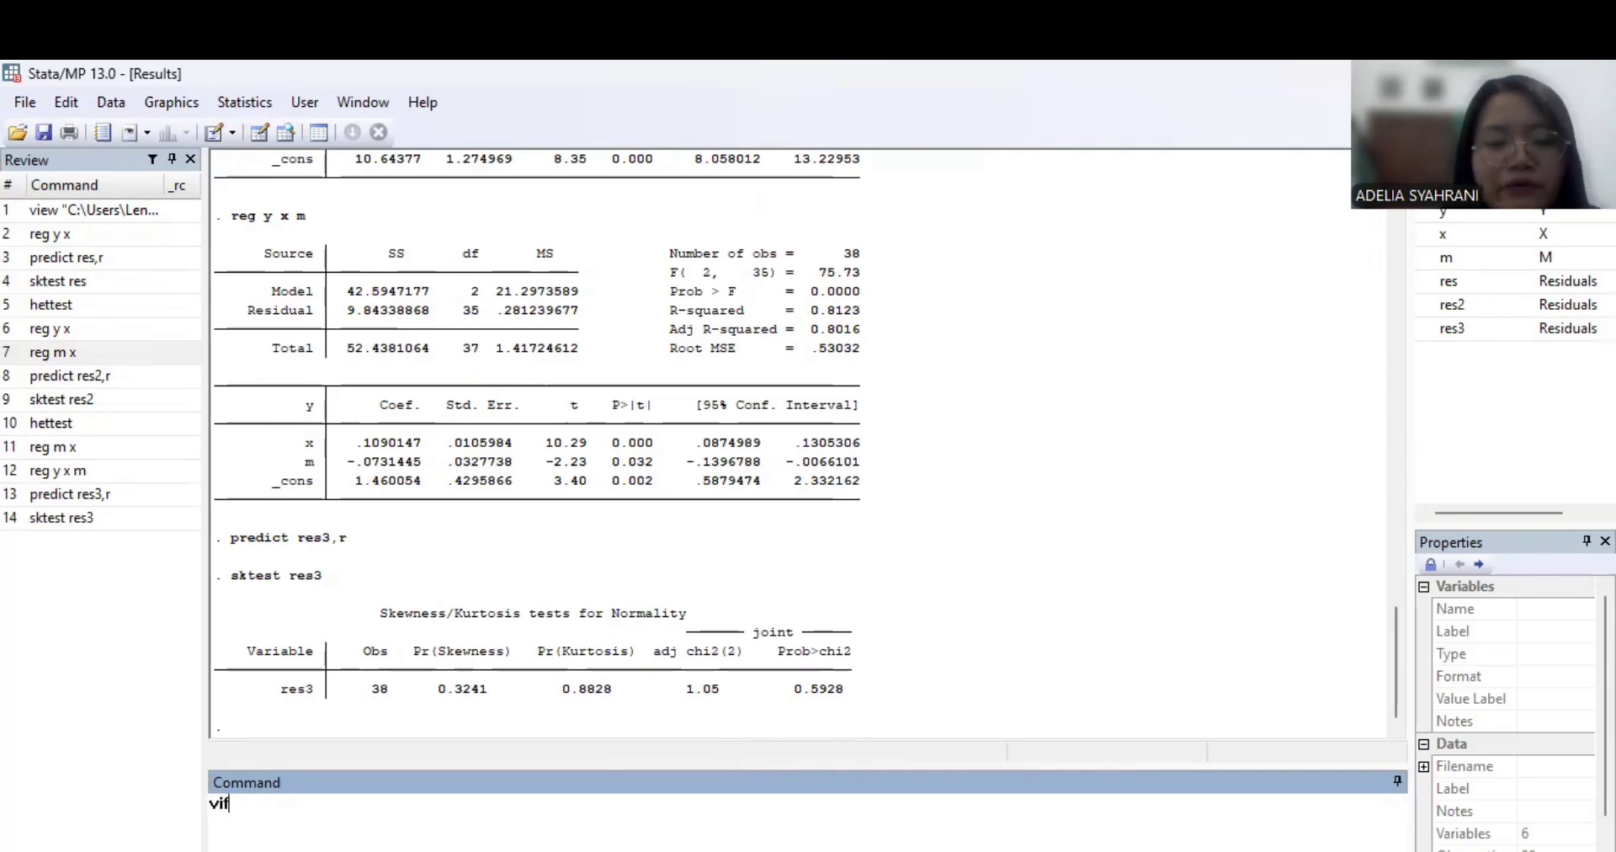
{"action": "key", "text": "Return"}
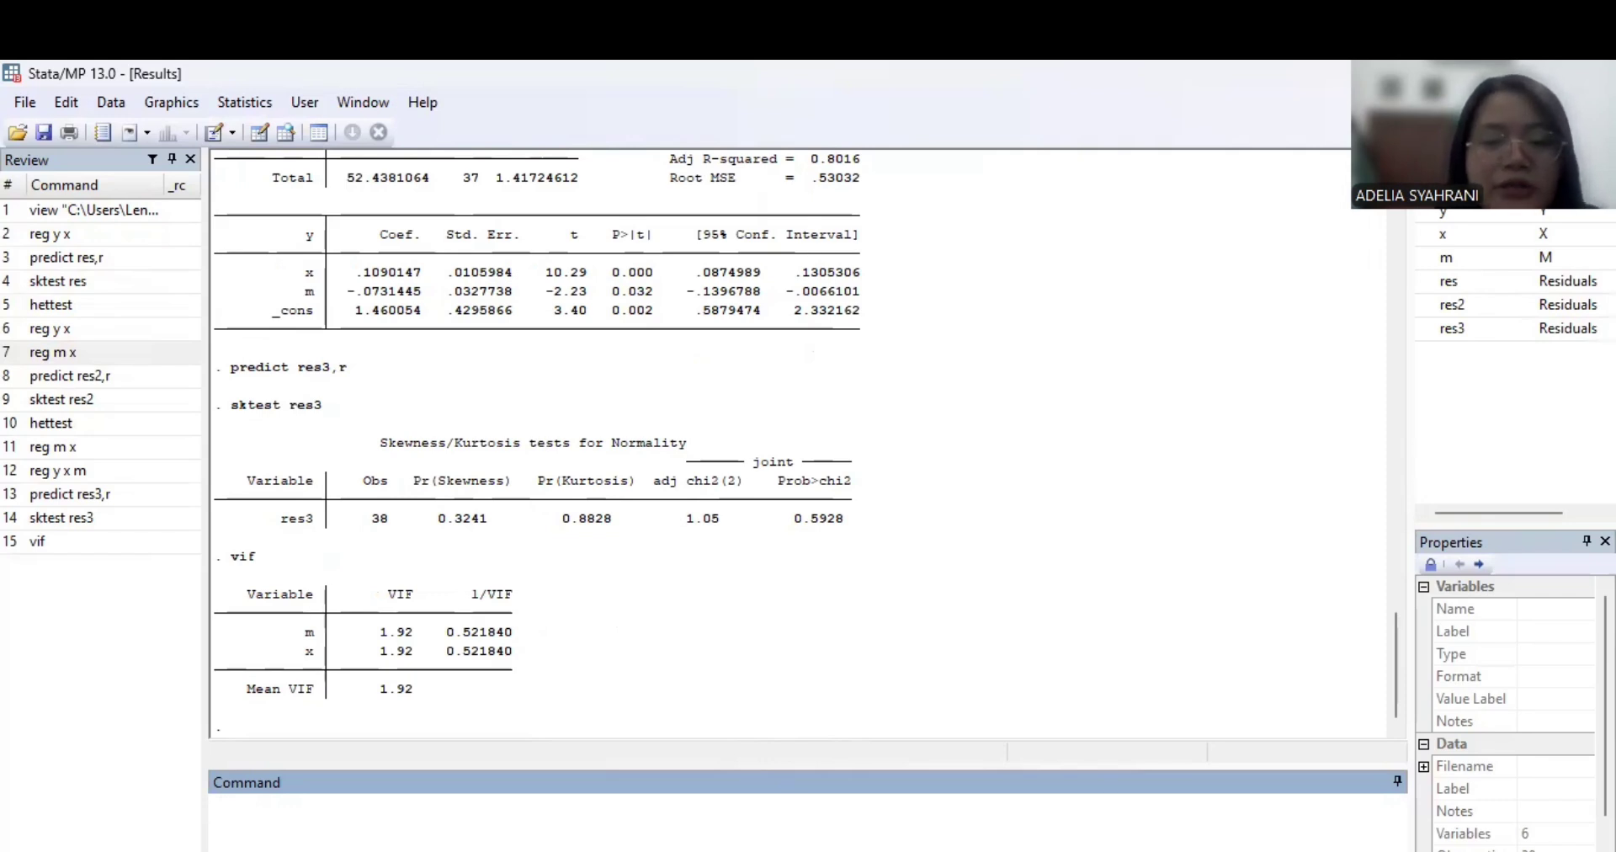
{"action": "left_click", "coordinate": [559, 804]}
{"action": "type", "text": "hettest"}
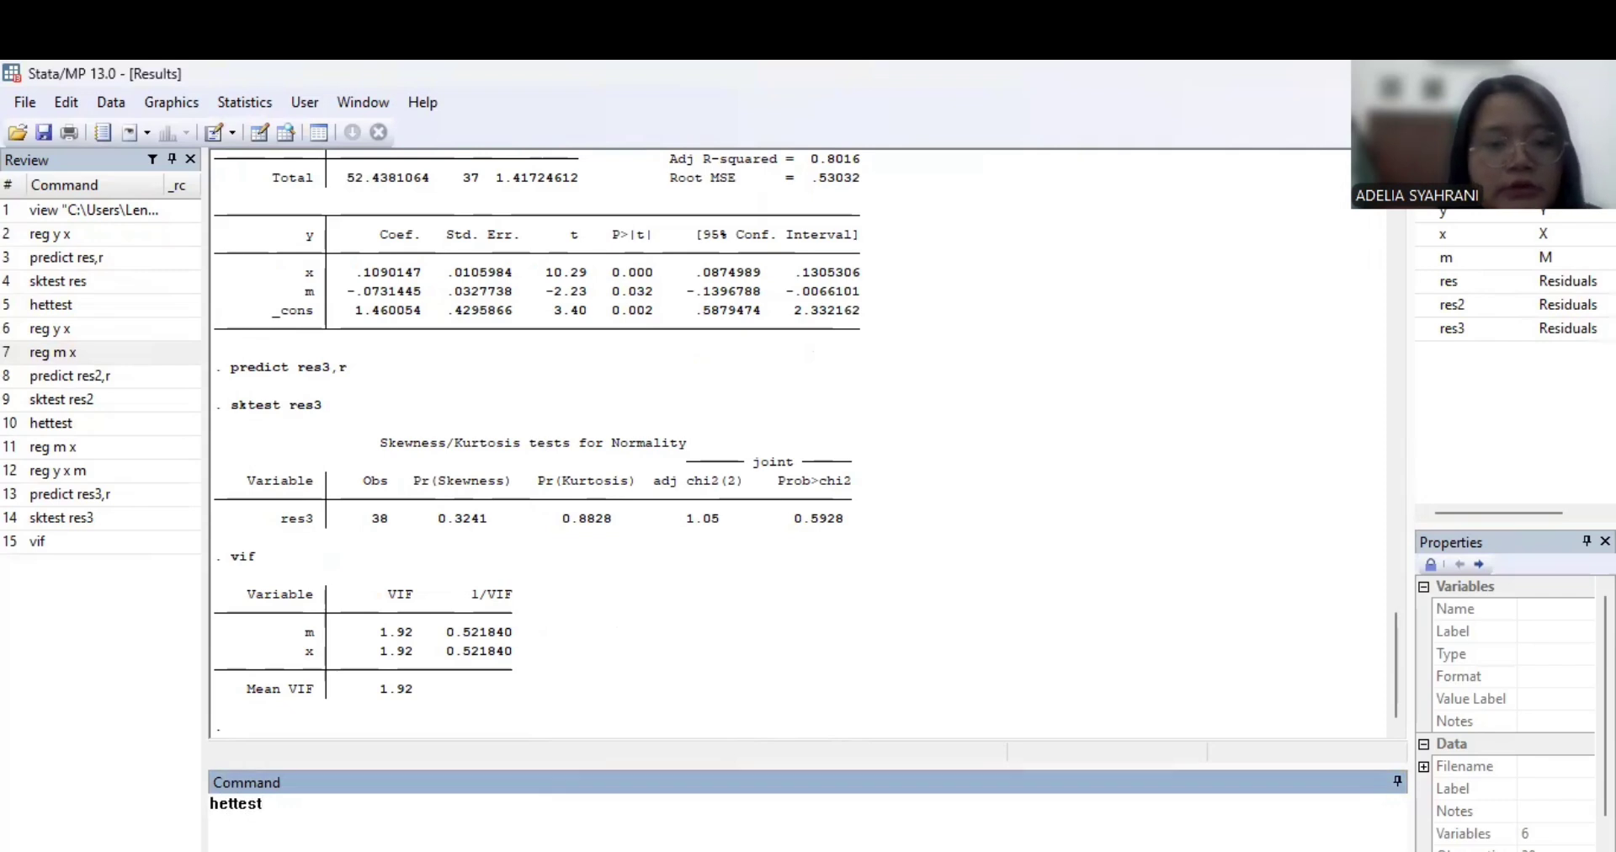
{"action": "key", "text": "Return"}
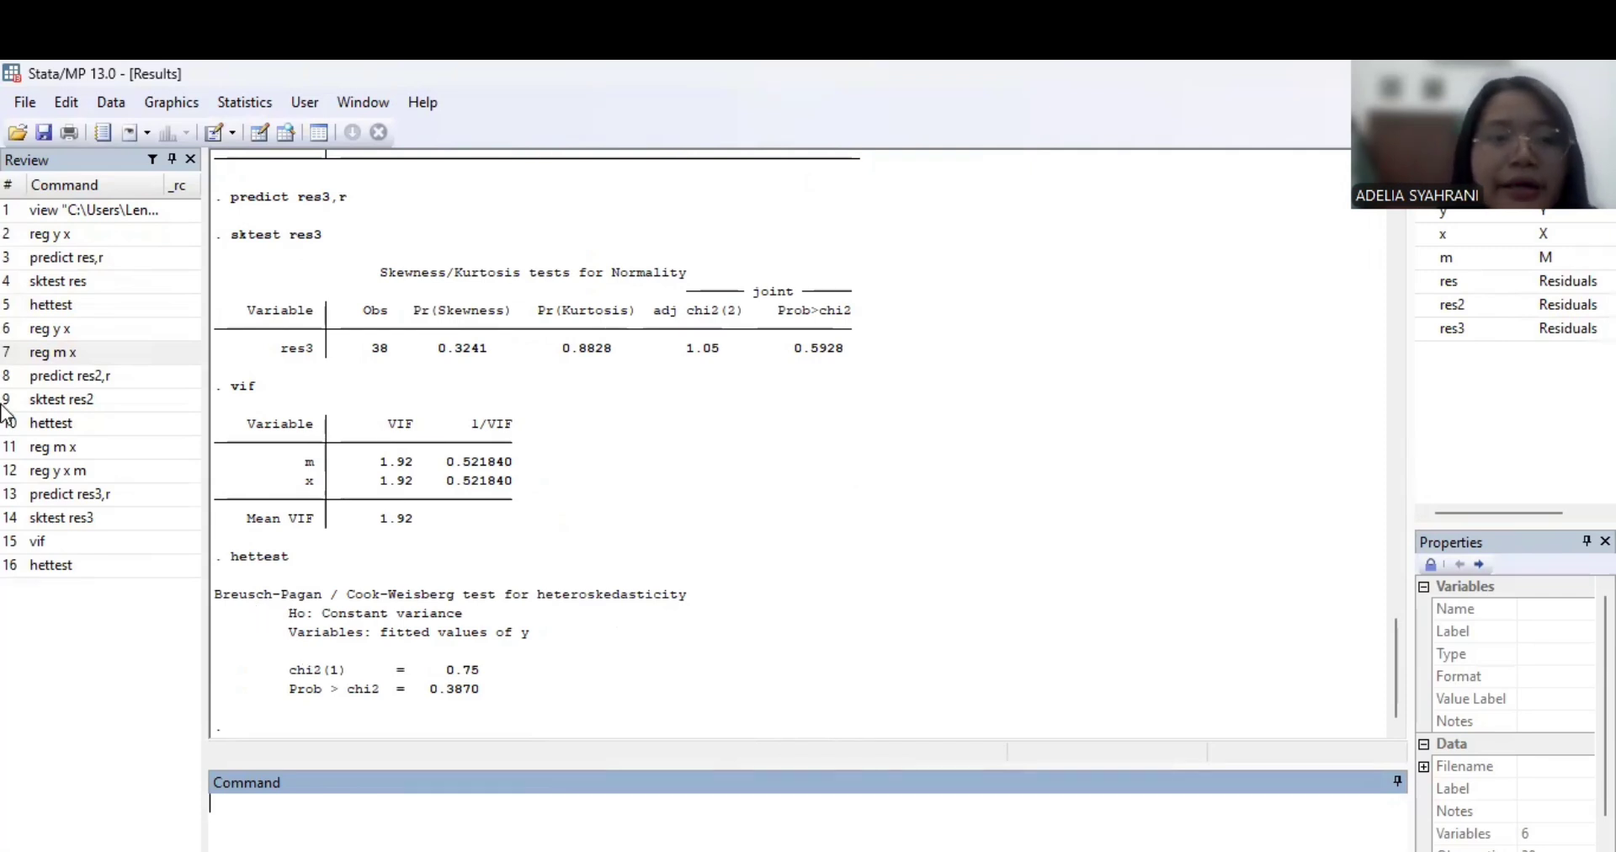
- Rerun reg y x m and compare its coefficients and significance with the reg y x and reg m x results
{"action": "double_click", "coordinate": [94, 470]}
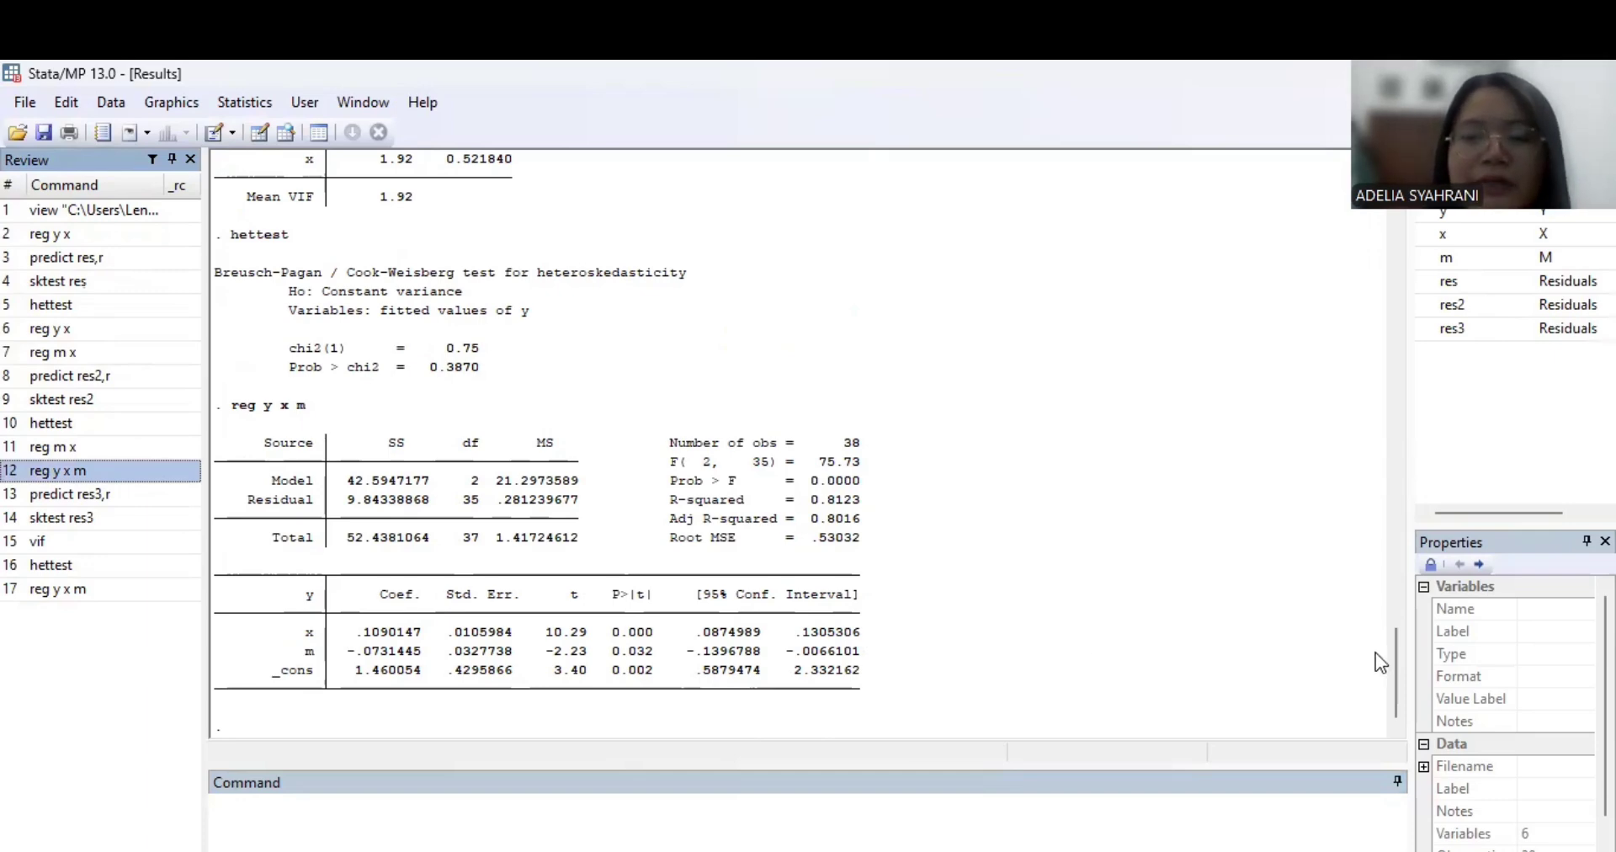
{"action": "left_click_drag", "start_coordinate": [1397, 672], "coordinate": [1390, 325]}
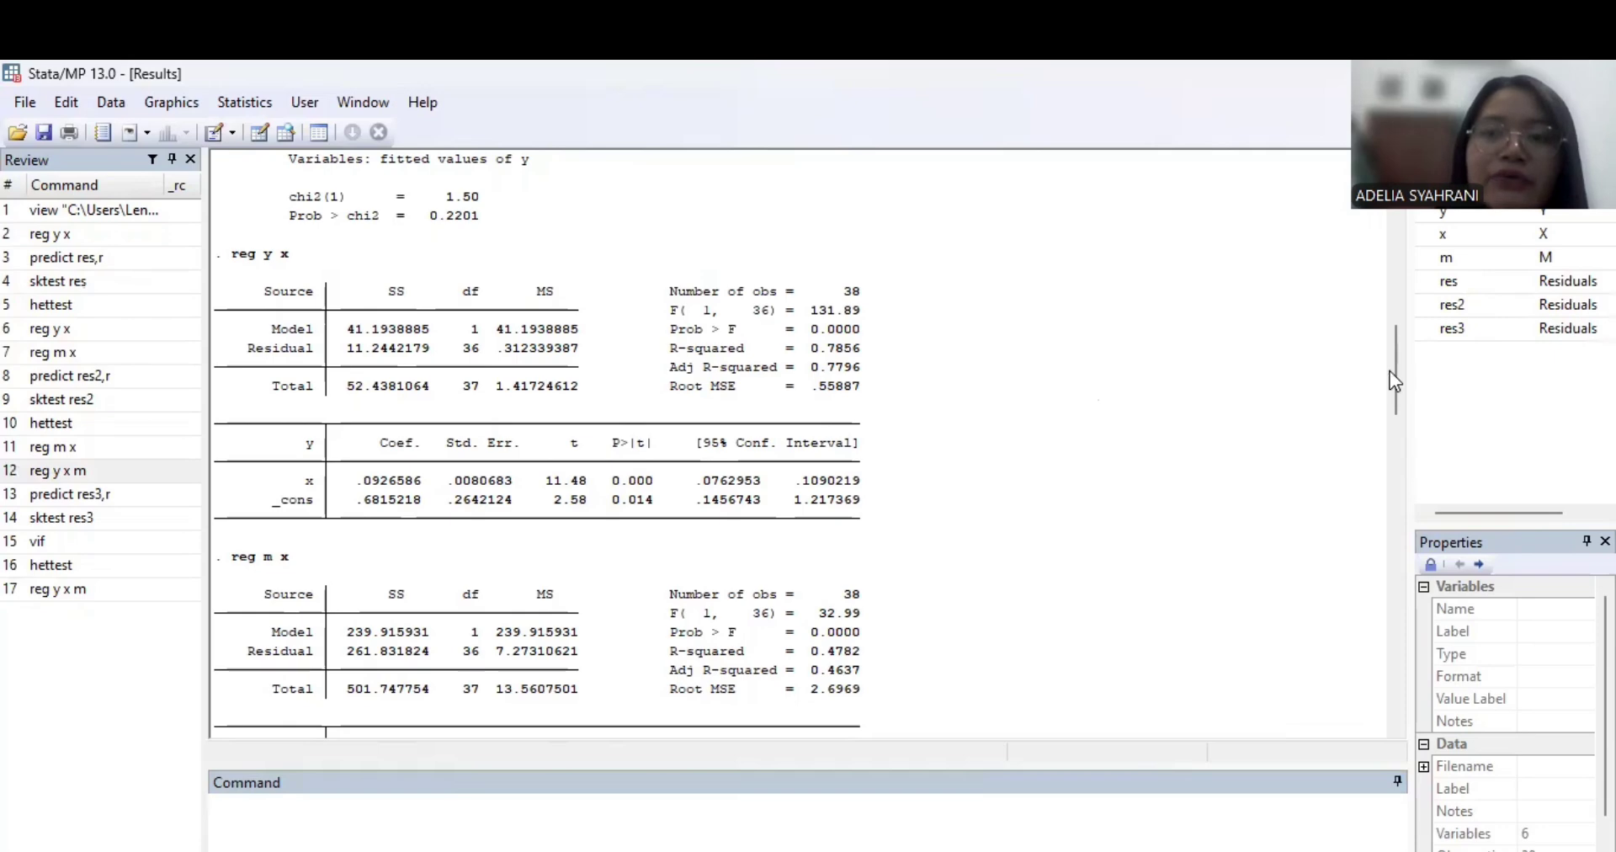
{"action": "left_click_drag", "start_coordinate": [1391, 371], "coordinate": [1350, 522]}
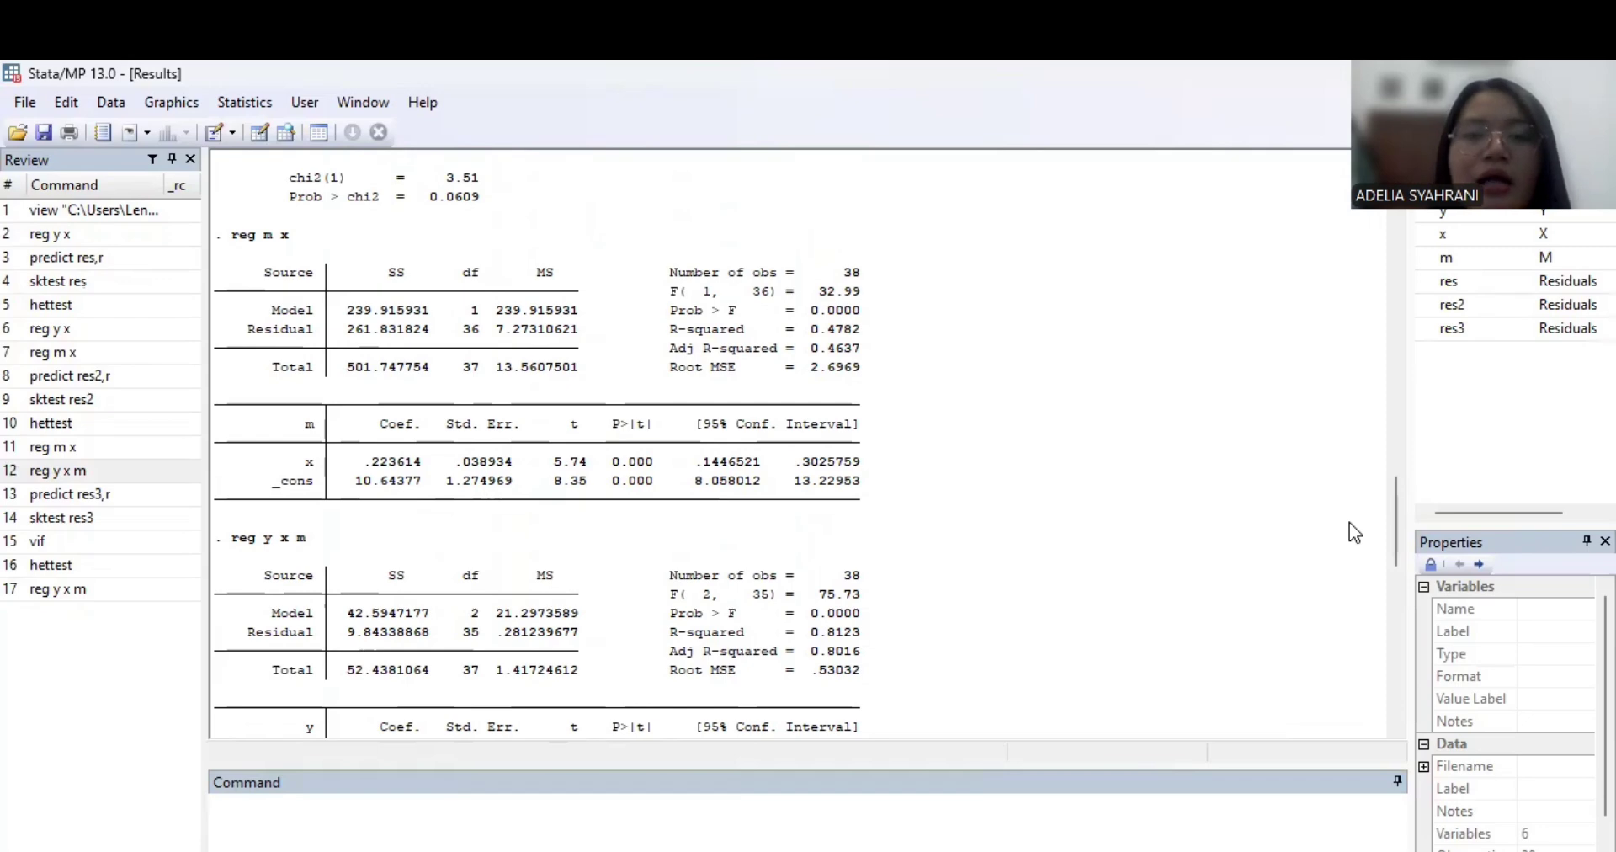
{"action": "left_click_drag", "start_coordinate": [1399, 522], "coordinate": [1361, 685]}
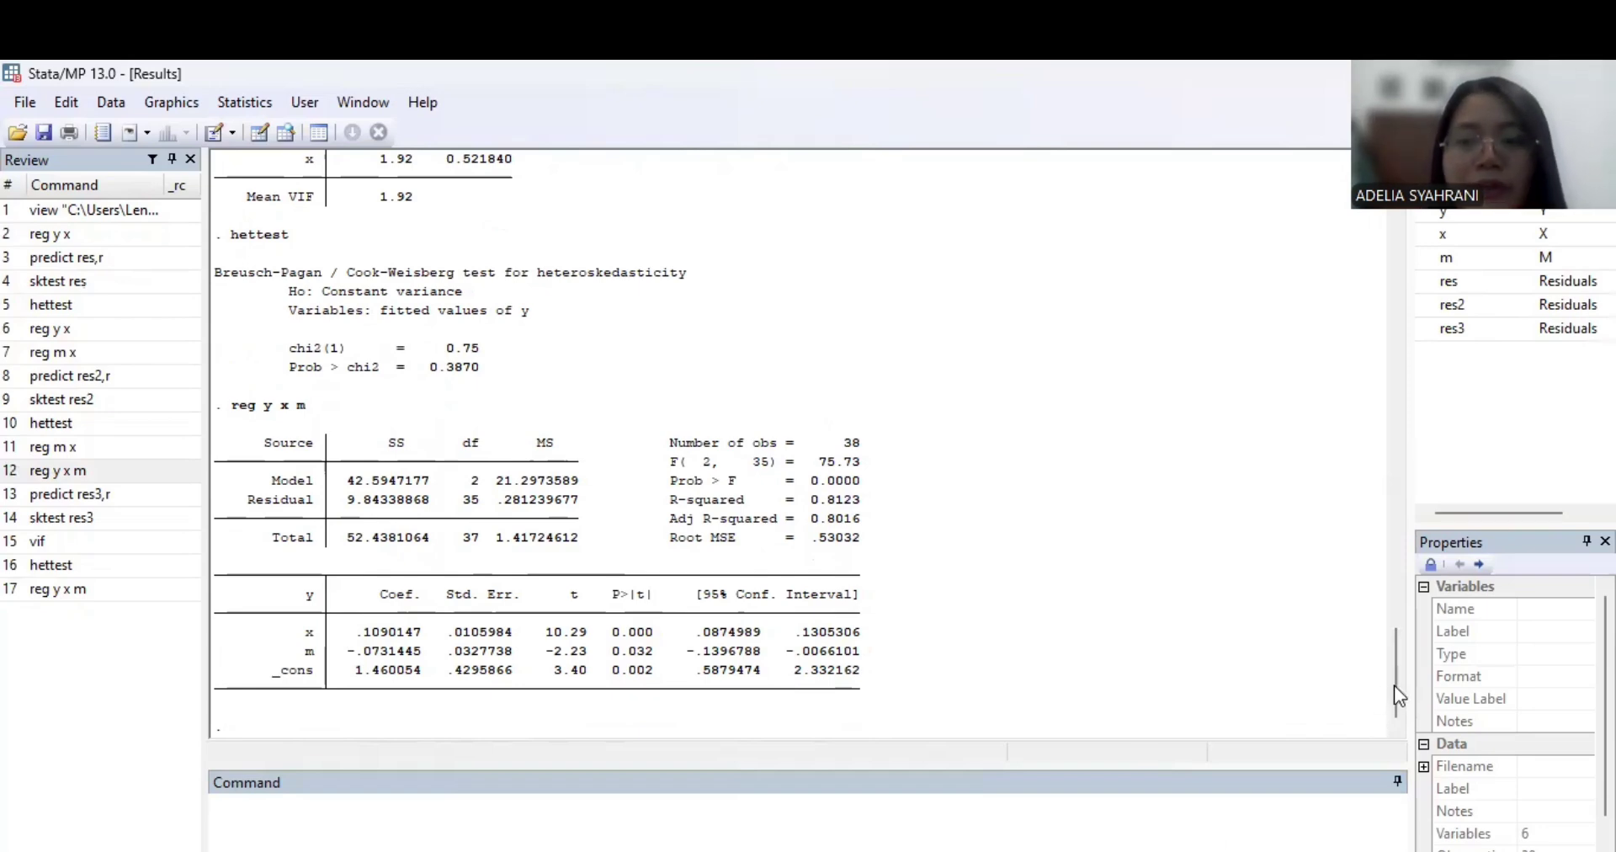
{"action": "left_click_drag", "start_coordinate": [1394, 685], "coordinate": [1393, 385]}
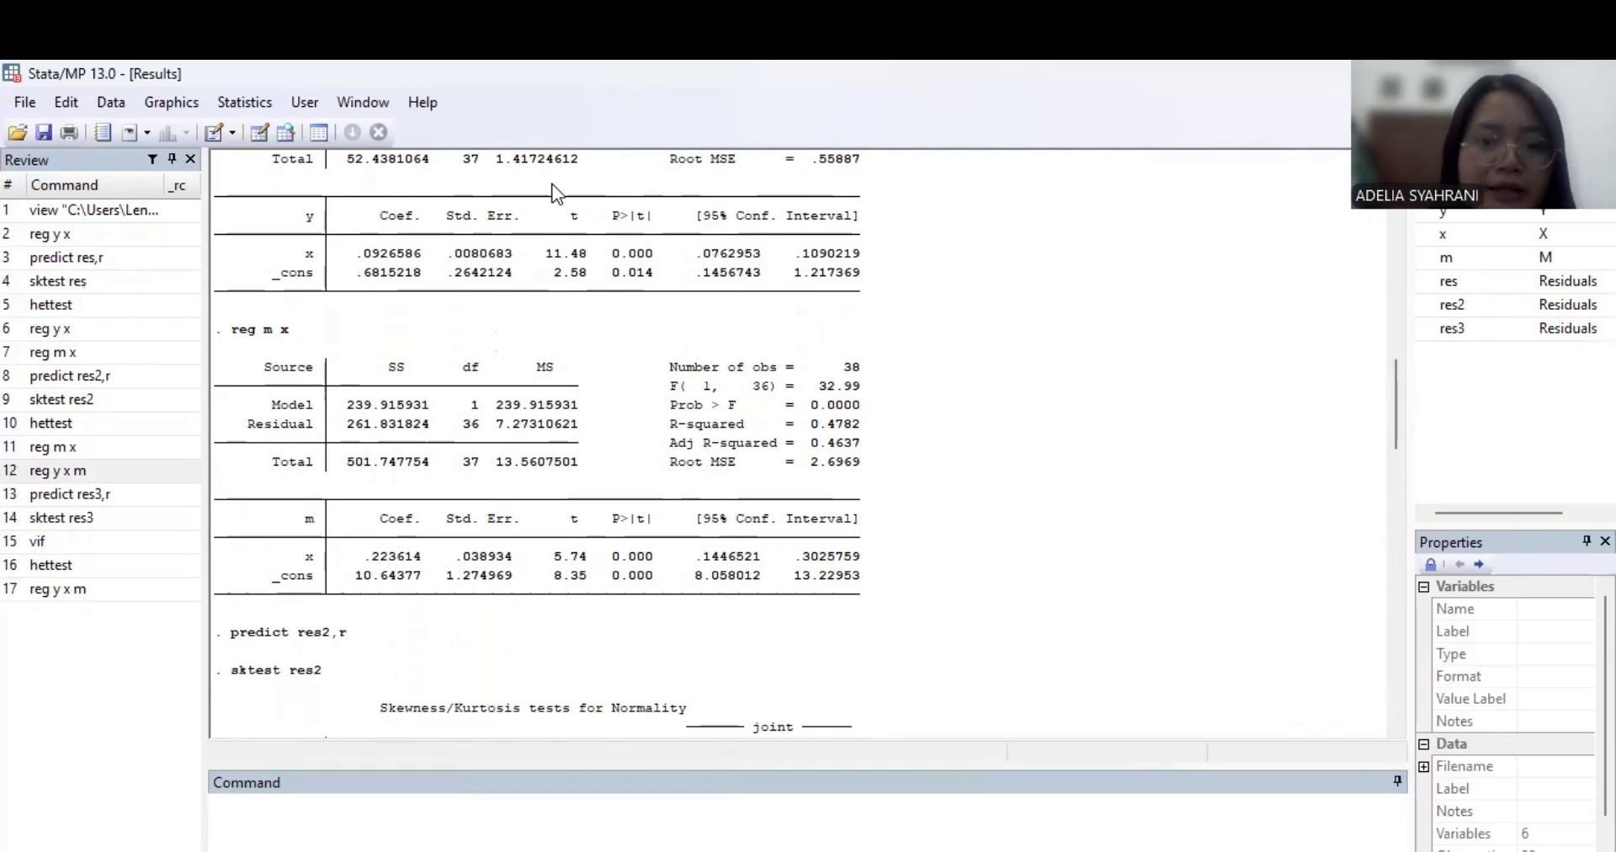
- Switch to the Sobel test calculator in the browser and examine its A, B, SEA and SEB parameters against the mediation diagram
{"action": "key", "text": "alt+Tab"}
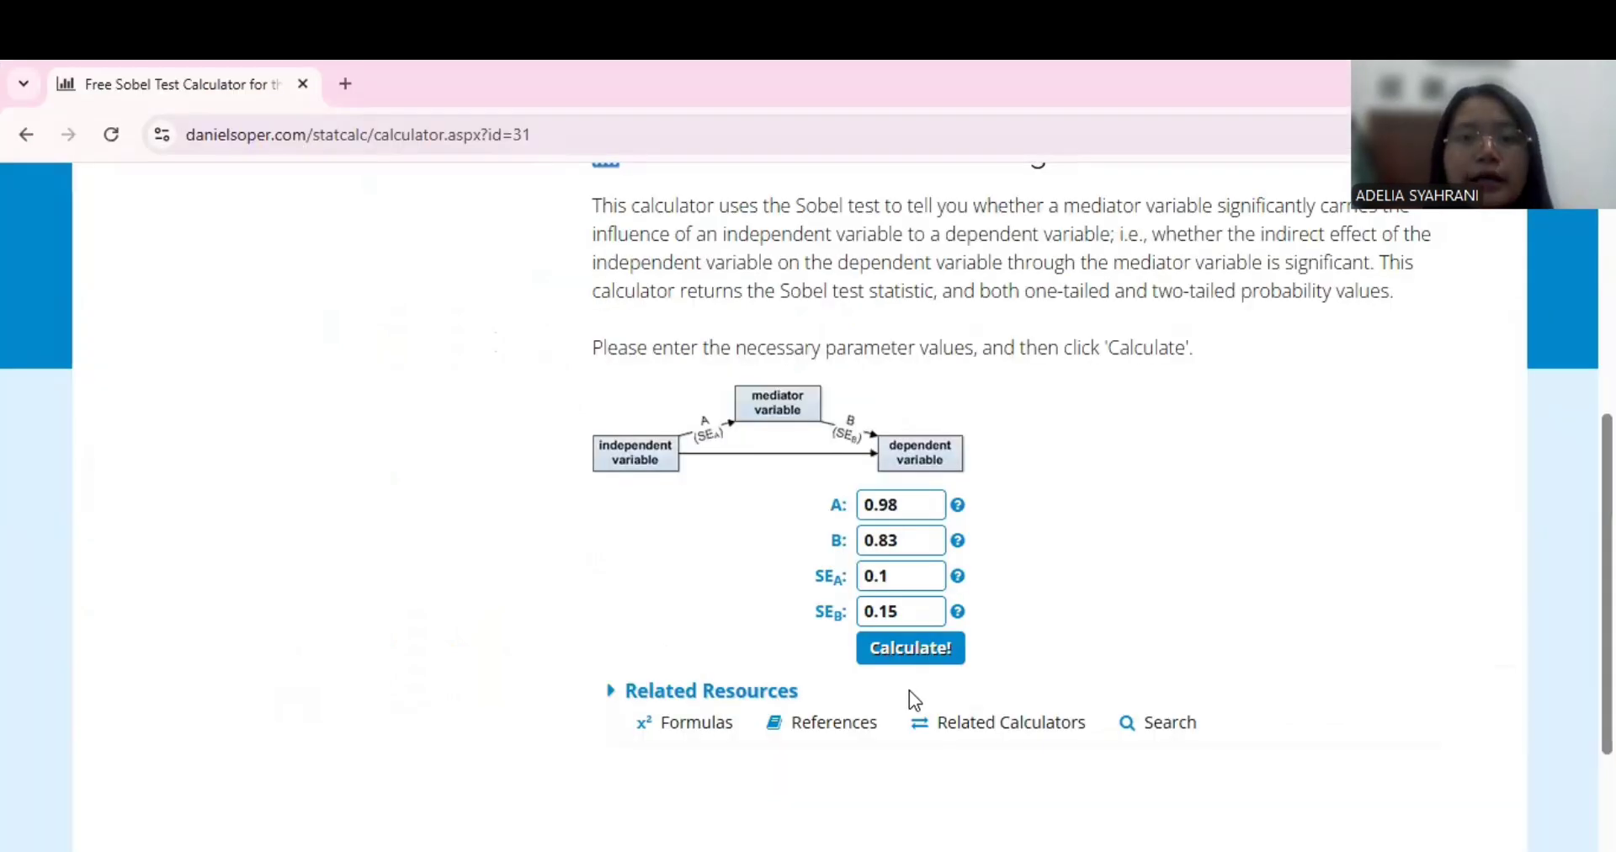
{"action": "left_click", "coordinate": [912, 510]}
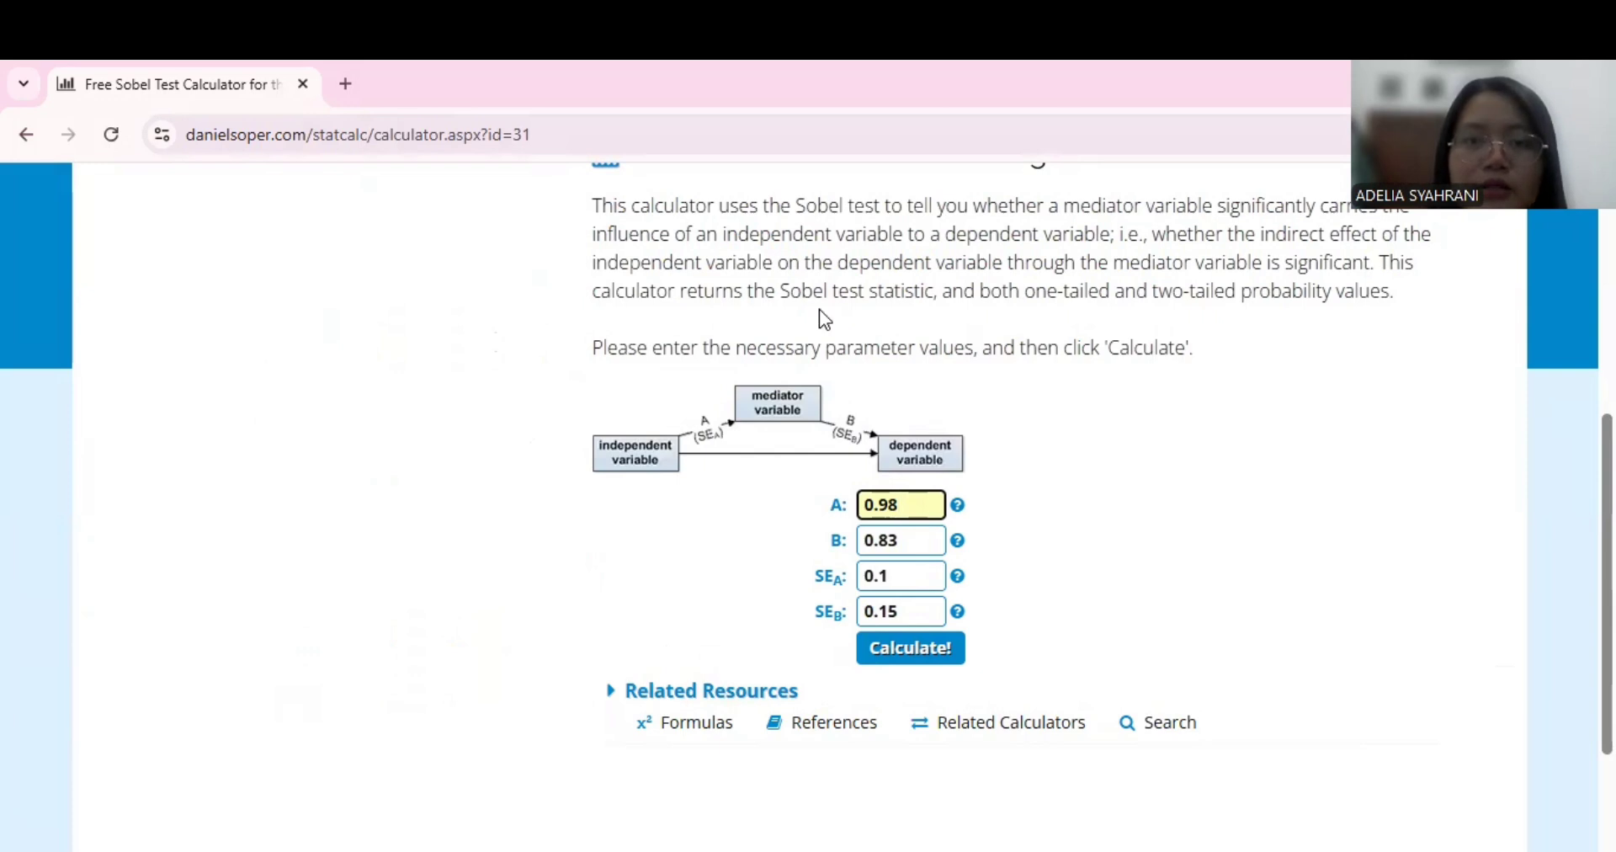
{"action": "left_click", "coordinate": [799, 163]}
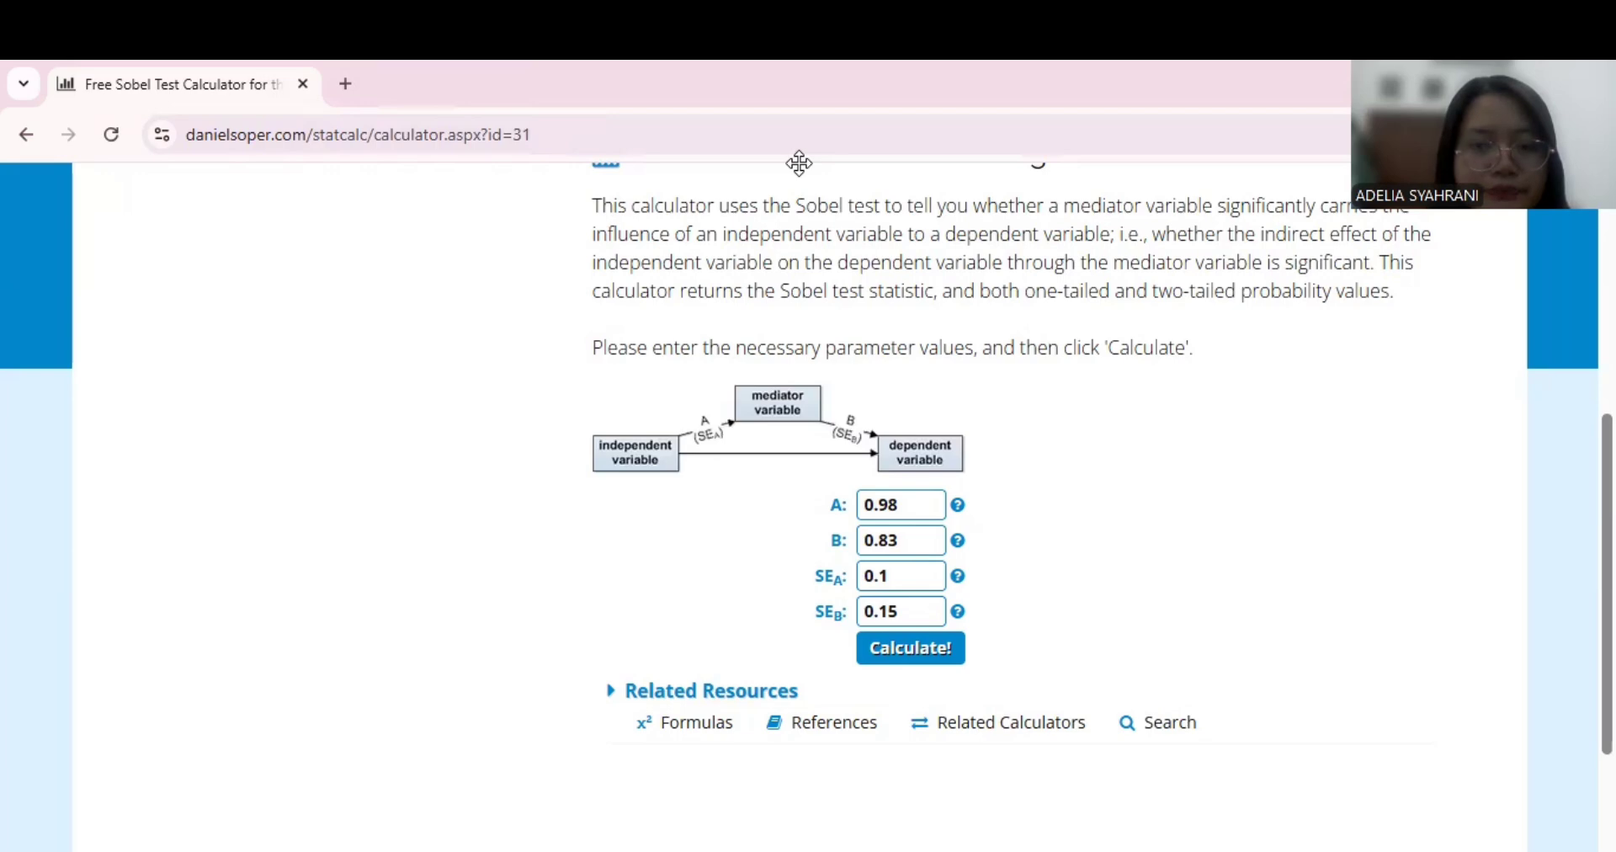
{"action": "left_click", "coordinate": [1453, 654]}
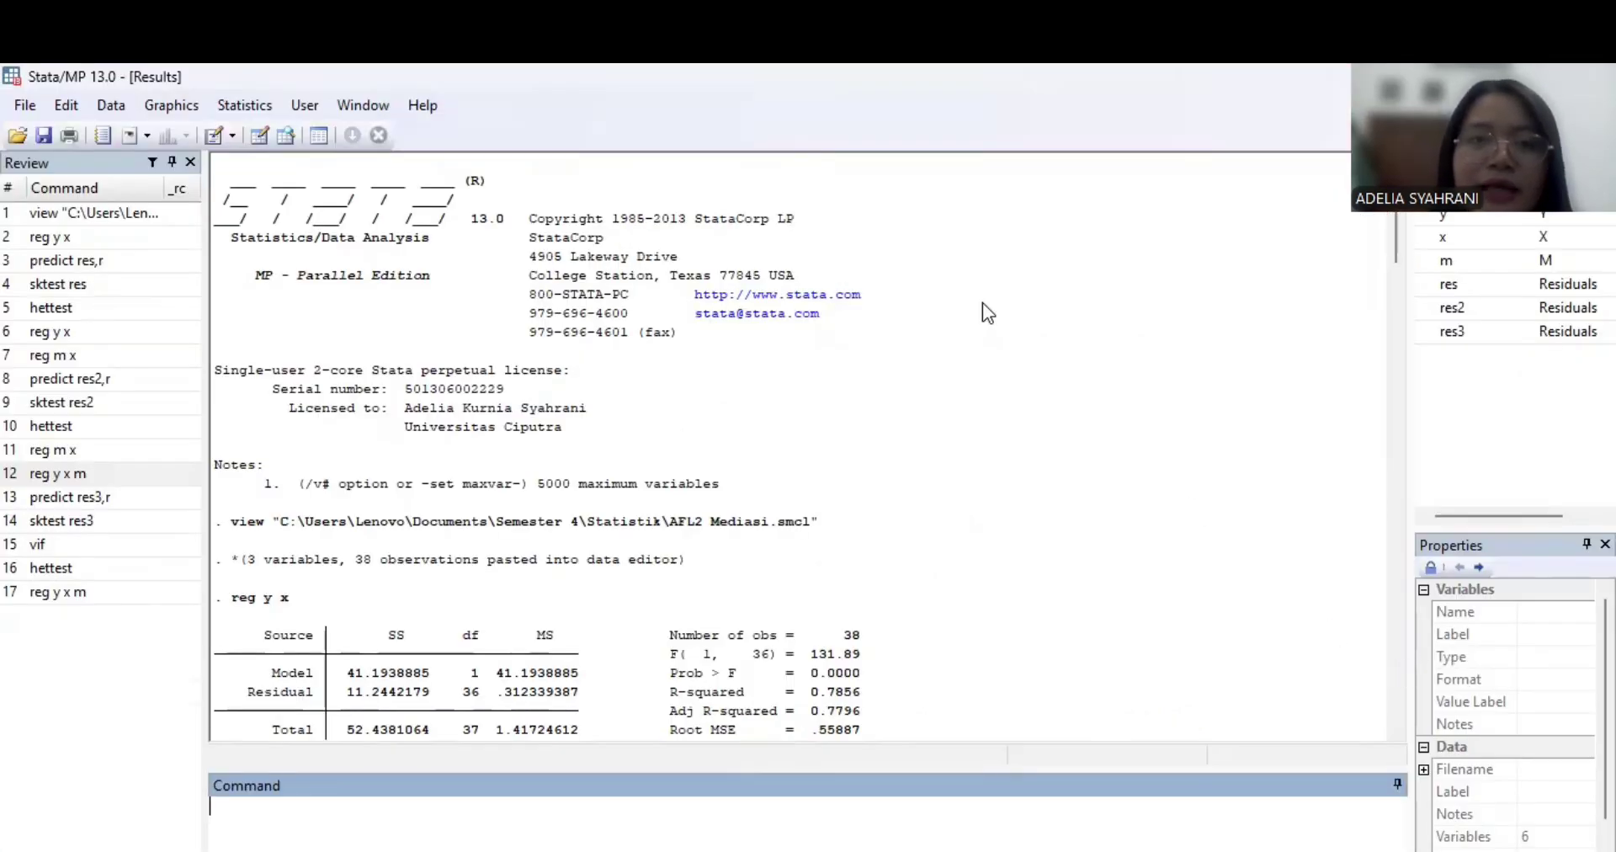
{"action": "key", "text": "alt+Tab"}
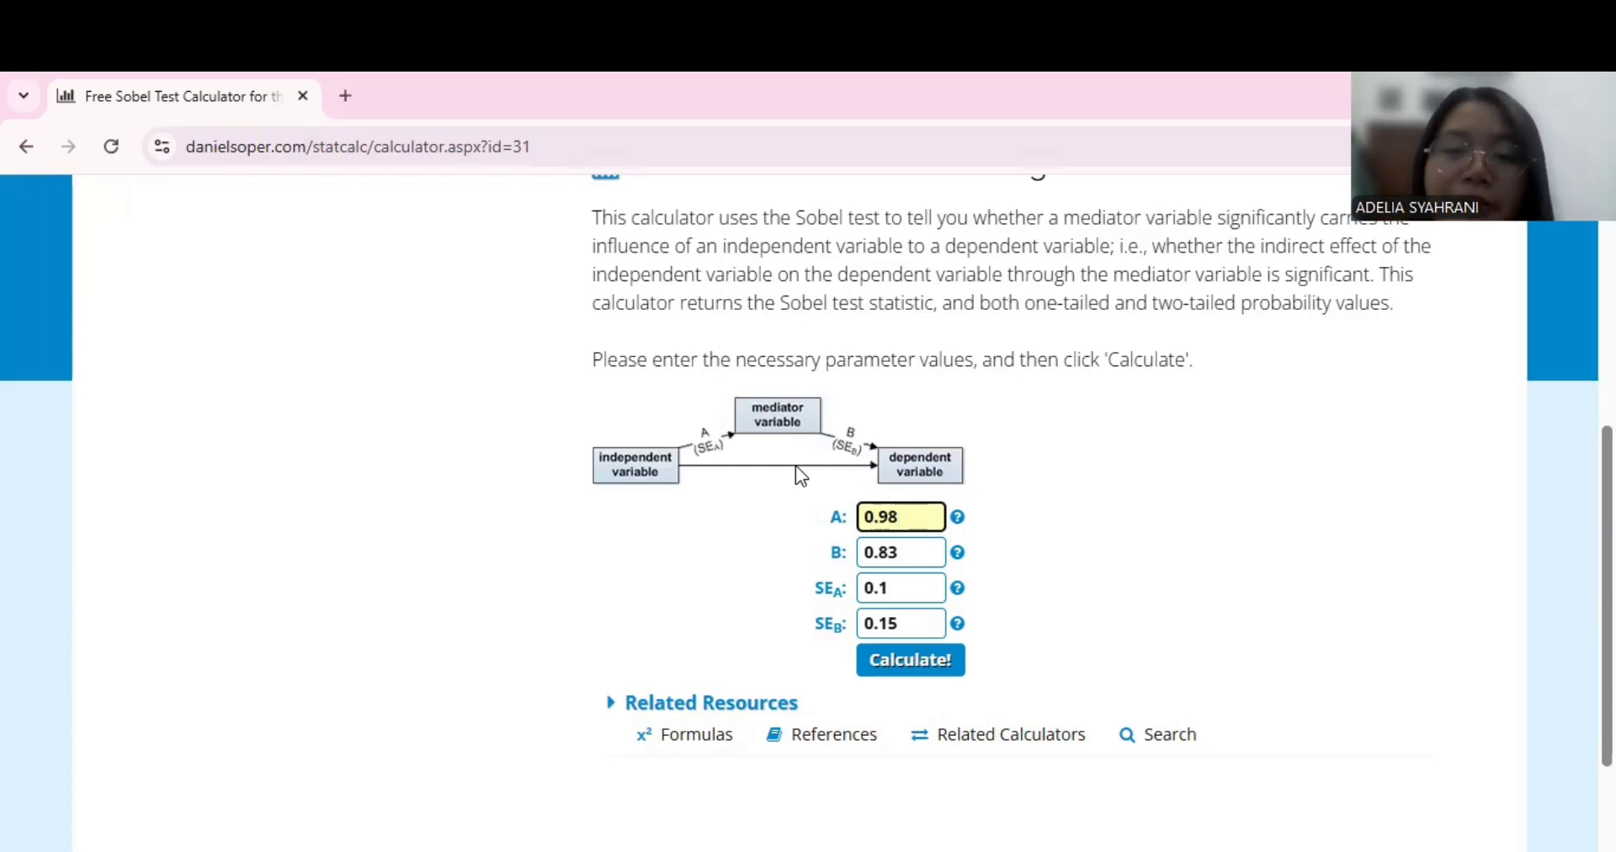
{"action": "left_click_drag", "start_coordinate": [838, 556], "coordinate": [917, 553]}
{"action": "left_click", "coordinate": [917, 554]}
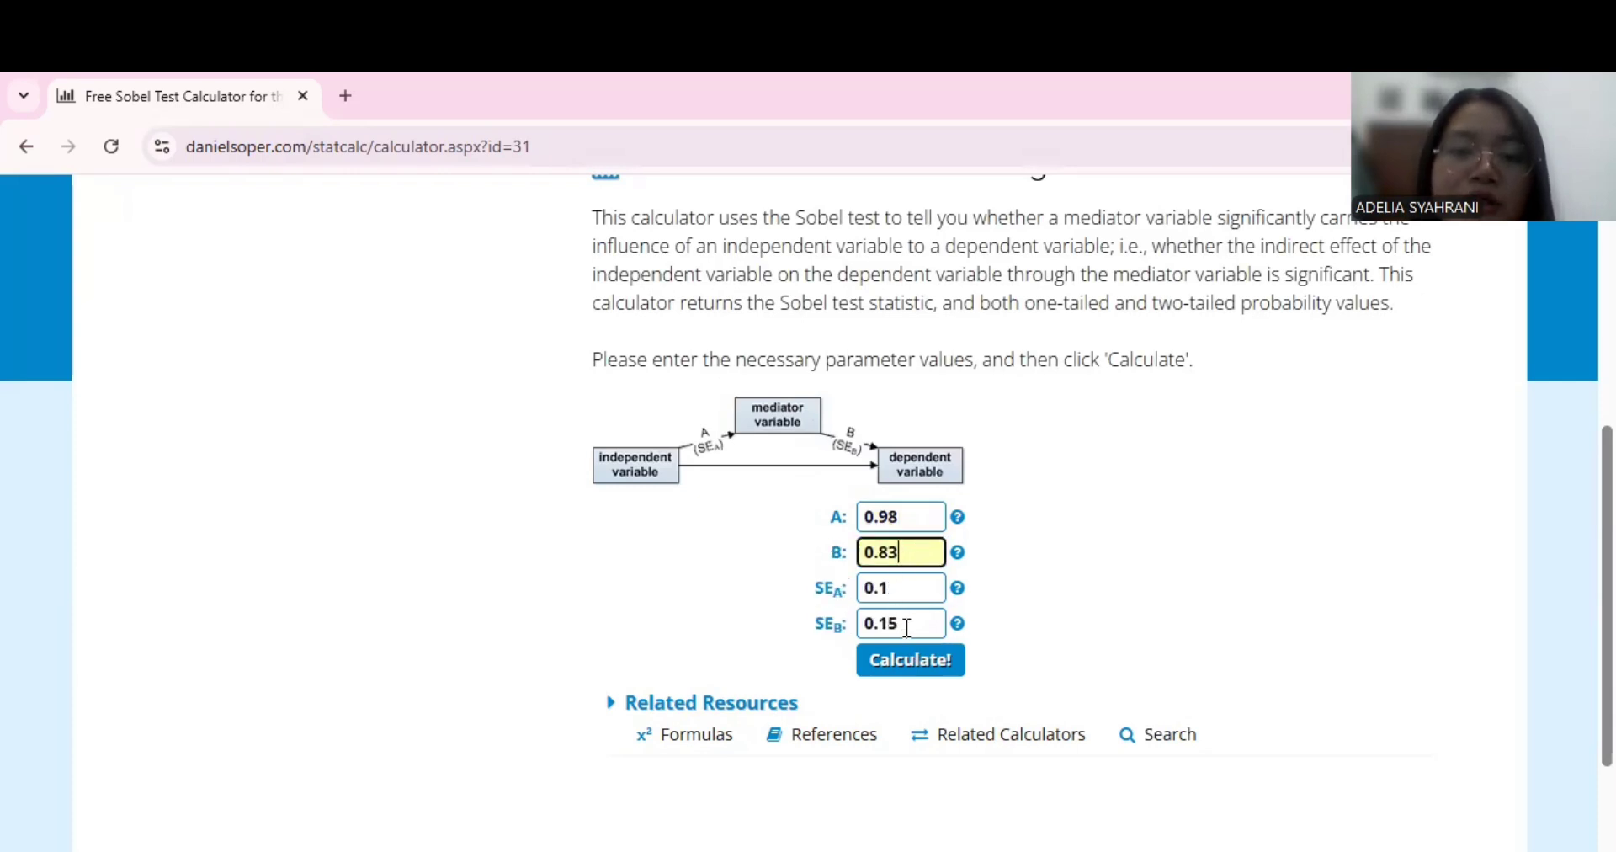
{"action": "left_click_drag", "start_coordinate": [899, 624], "coordinate": [861, 624]}
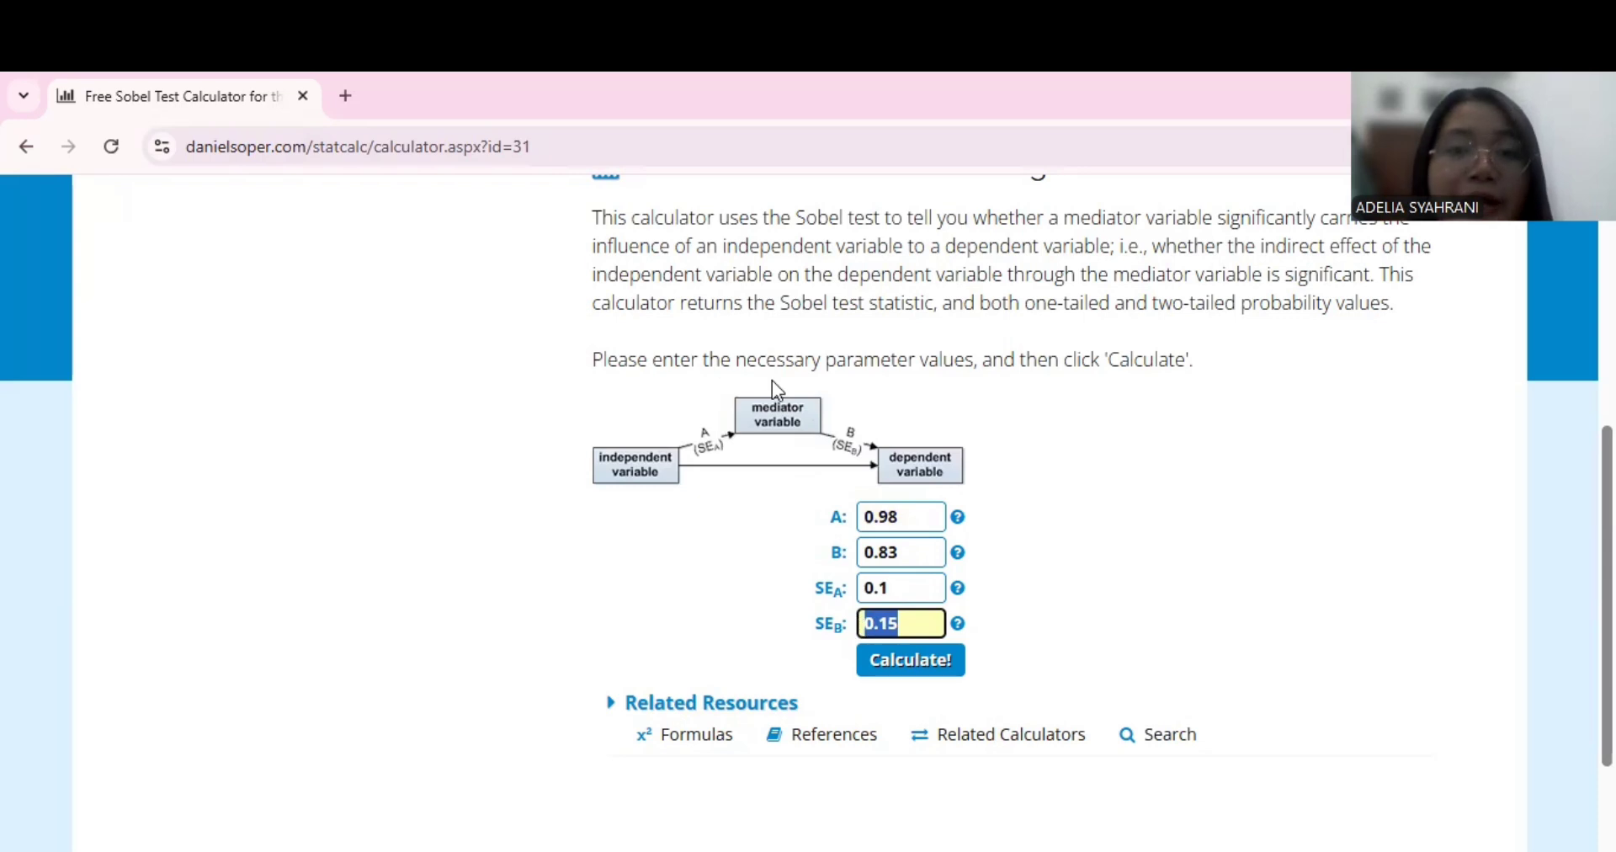
- Switch back to Stata and locate the coefficient and standard error of x in reg m x and of m in reg y x m
{"action": "key", "text": "alt+Tab"}
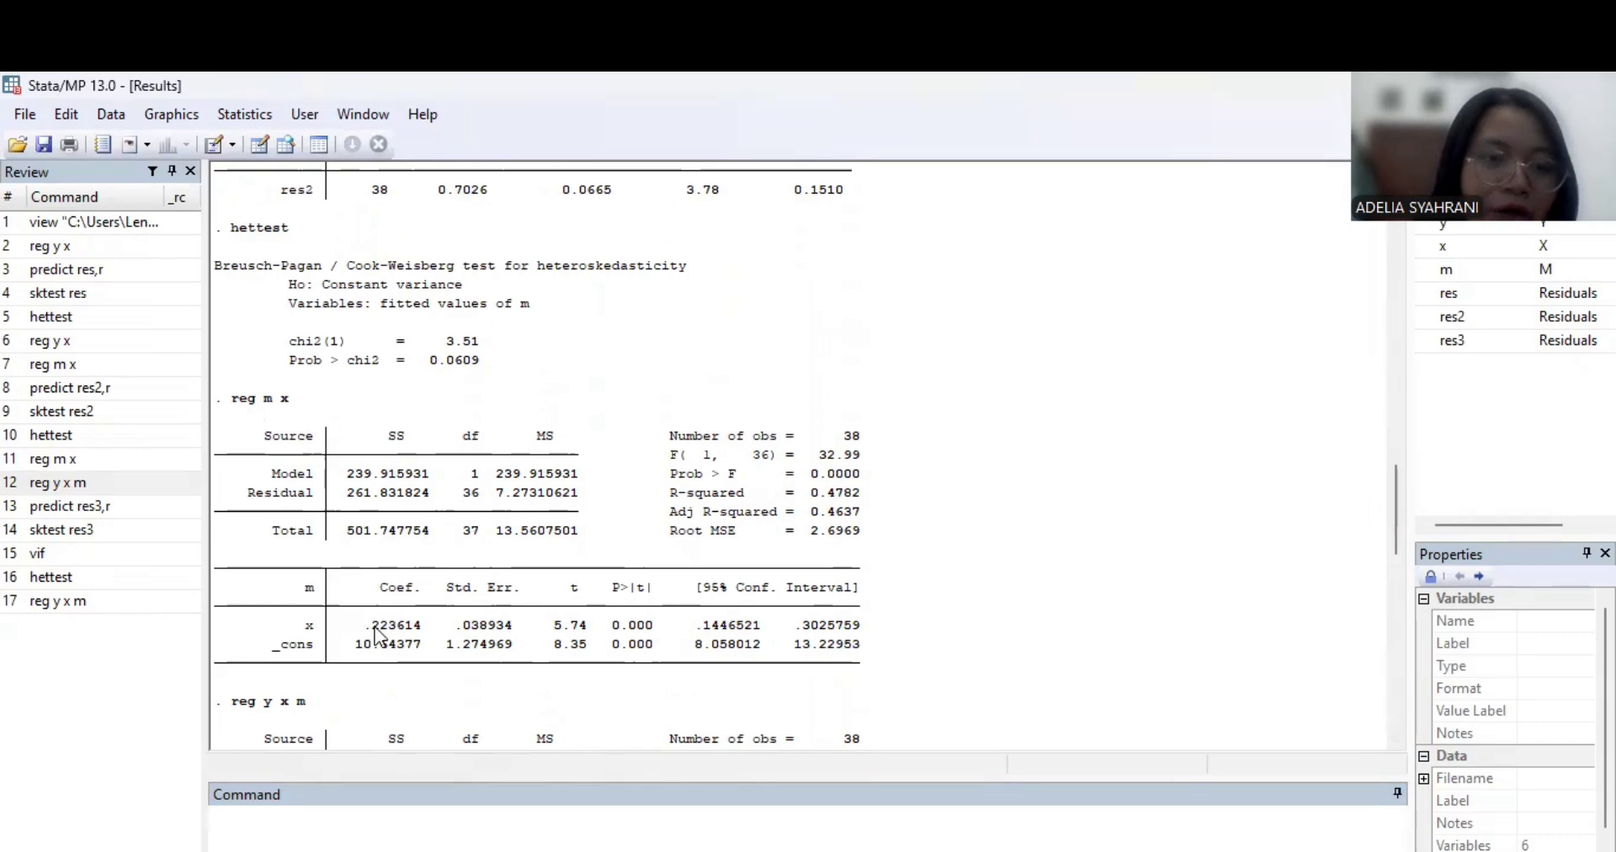
{"action": "left_click_drag", "start_coordinate": [375, 633], "coordinate": [423, 640]}
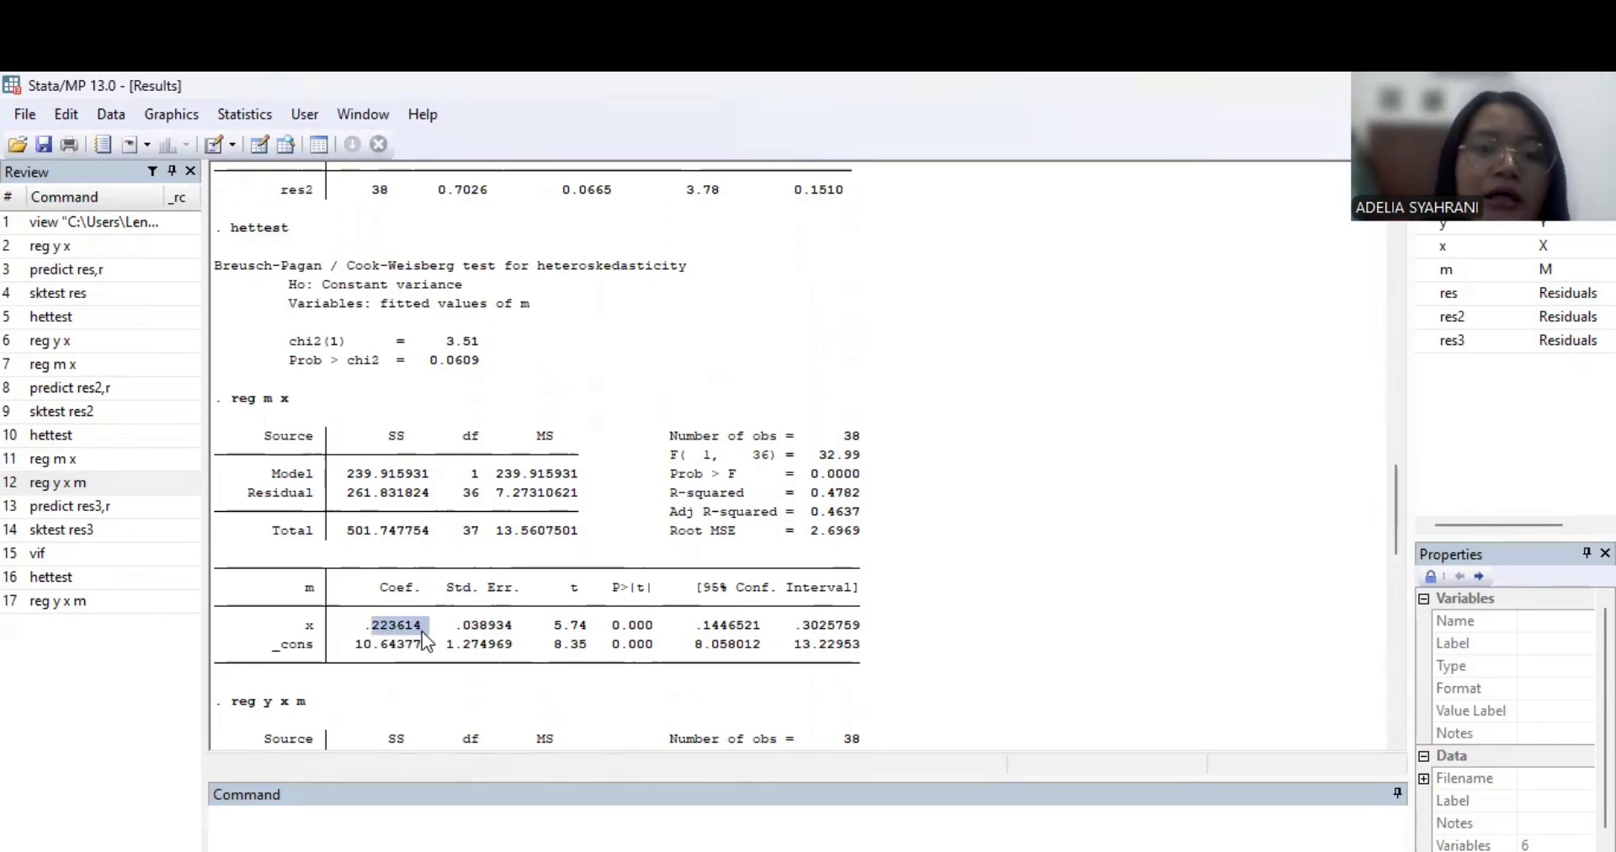
{"action": "left_click_drag", "start_coordinate": [454, 626], "coordinate": [510, 631]}
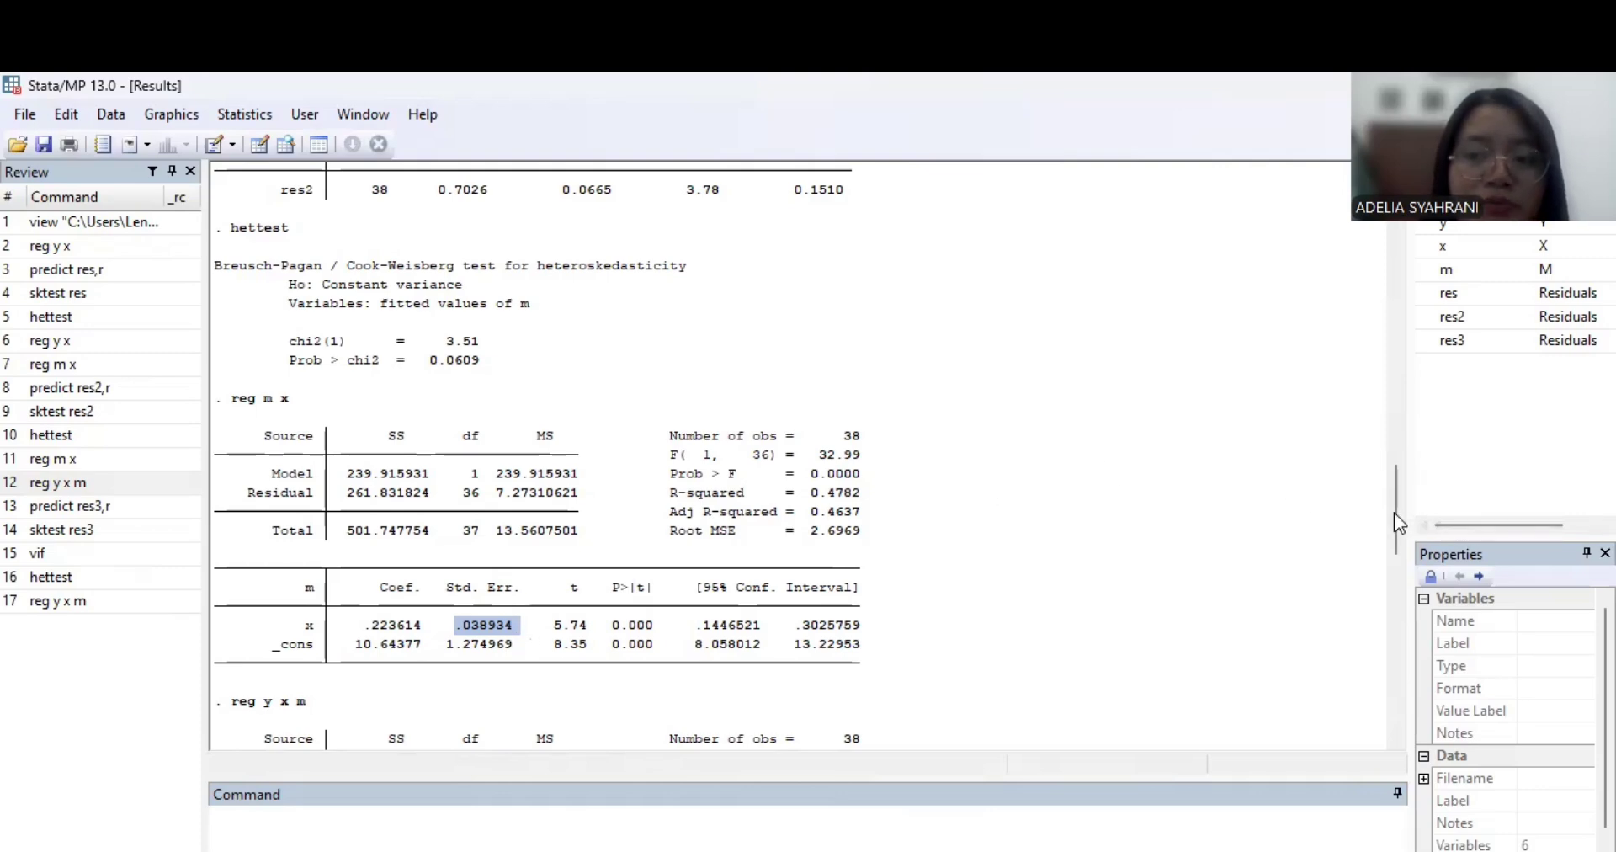
{"action": "left_click_drag", "start_coordinate": [1394, 512], "coordinate": [1380, 697]}
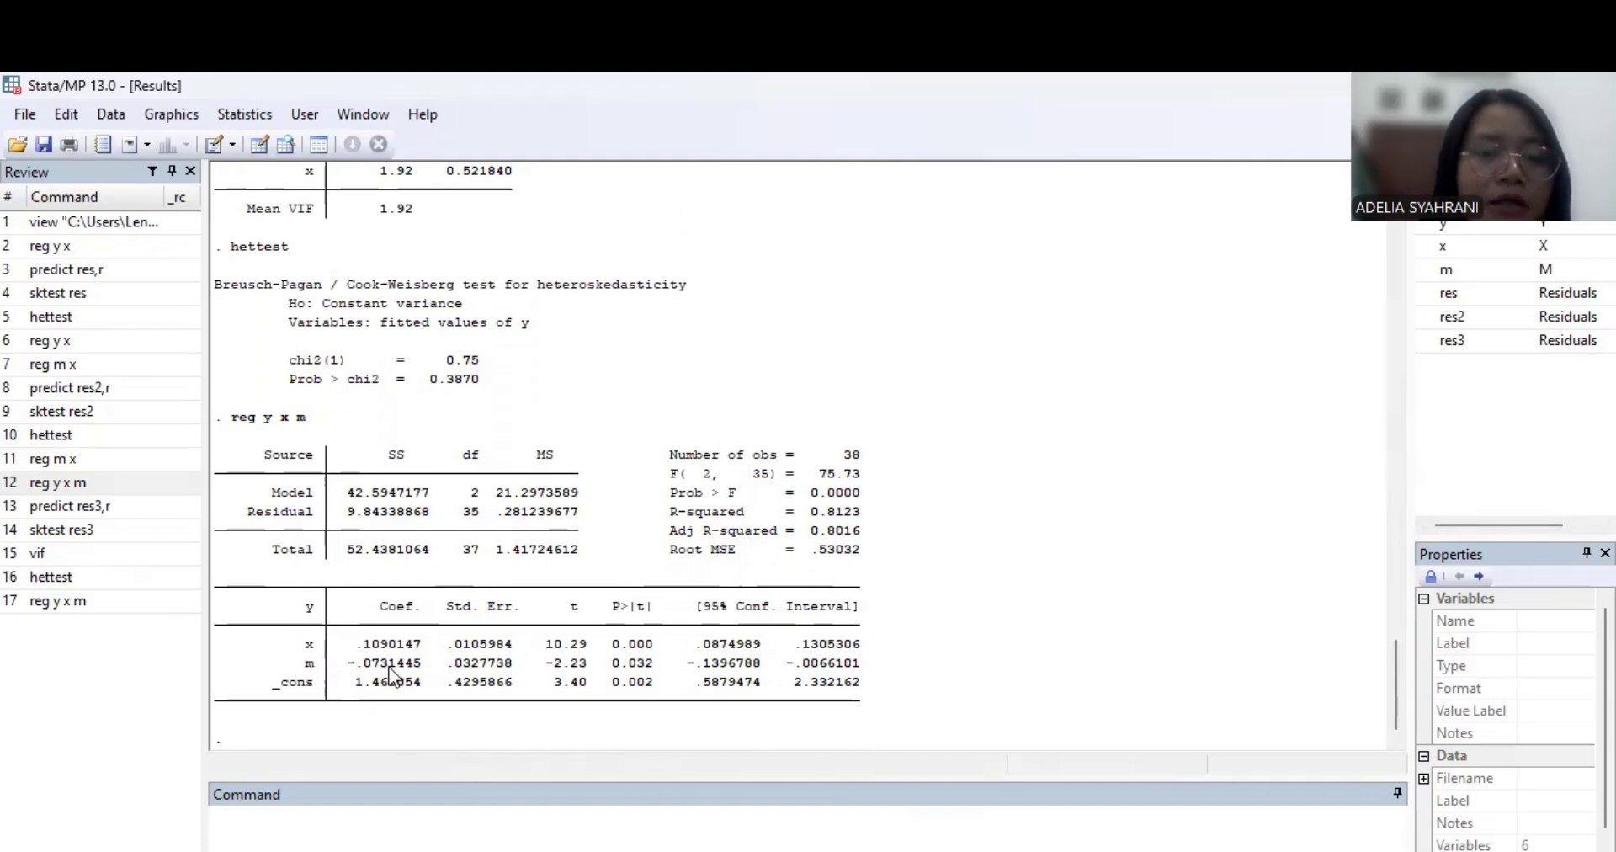
{"action": "left_click_drag", "start_coordinate": [356, 664], "coordinate": [520, 666]}
{"action": "left_click_drag", "start_coordinate": [356, 665], "coordinate": [421, 663]}
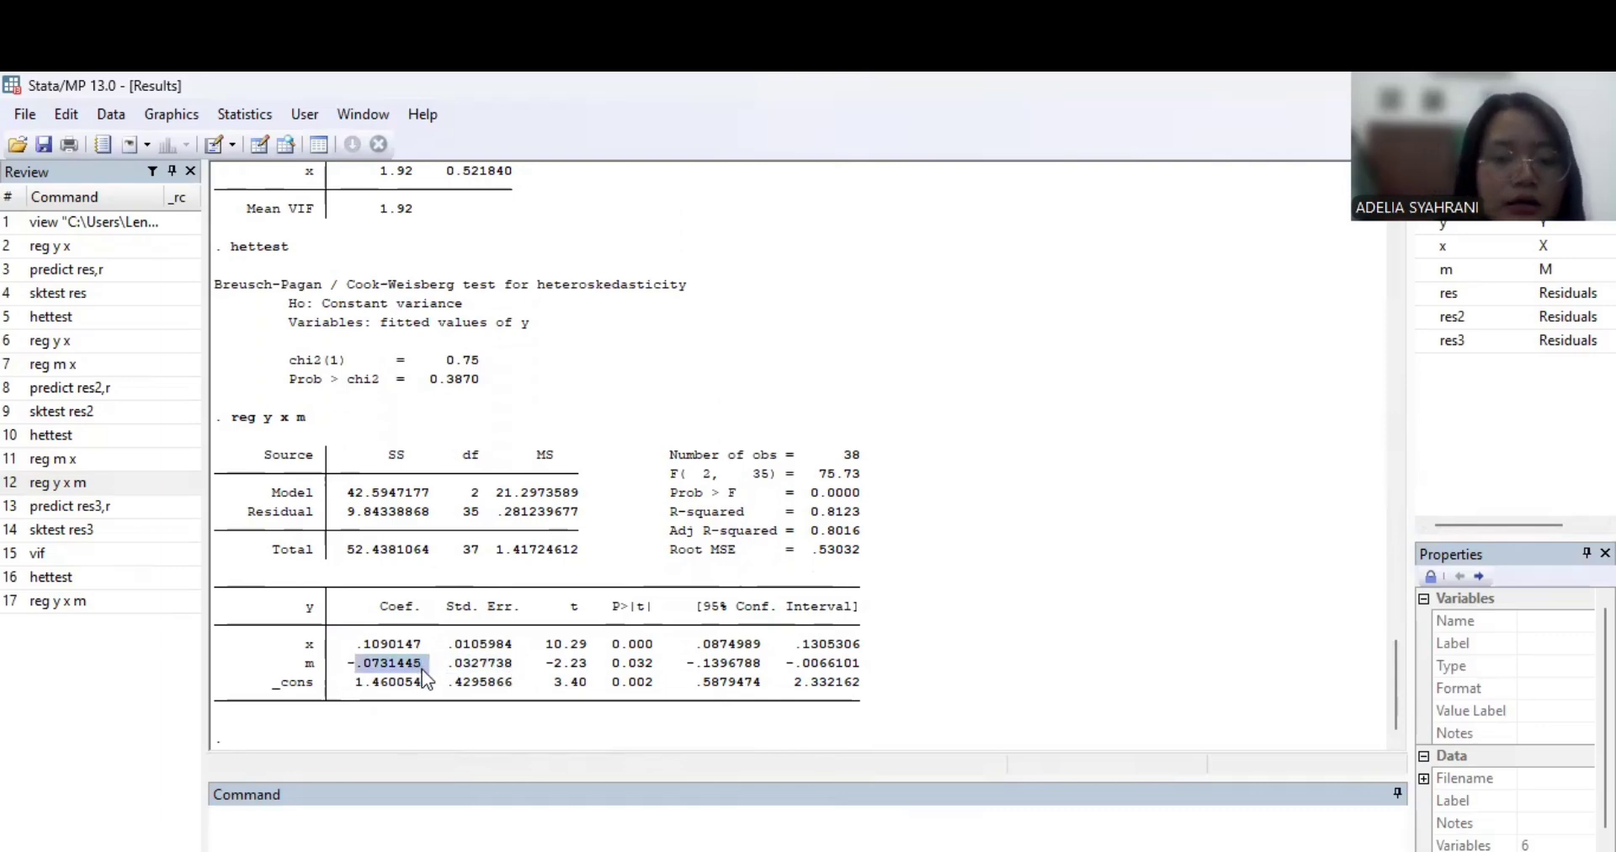
- Switch to the Sobel test calculator and calculate with A .223614, B .073144, SEA .038934 and SEB .032773
{"action": "key", "text": "alt+Tab"}
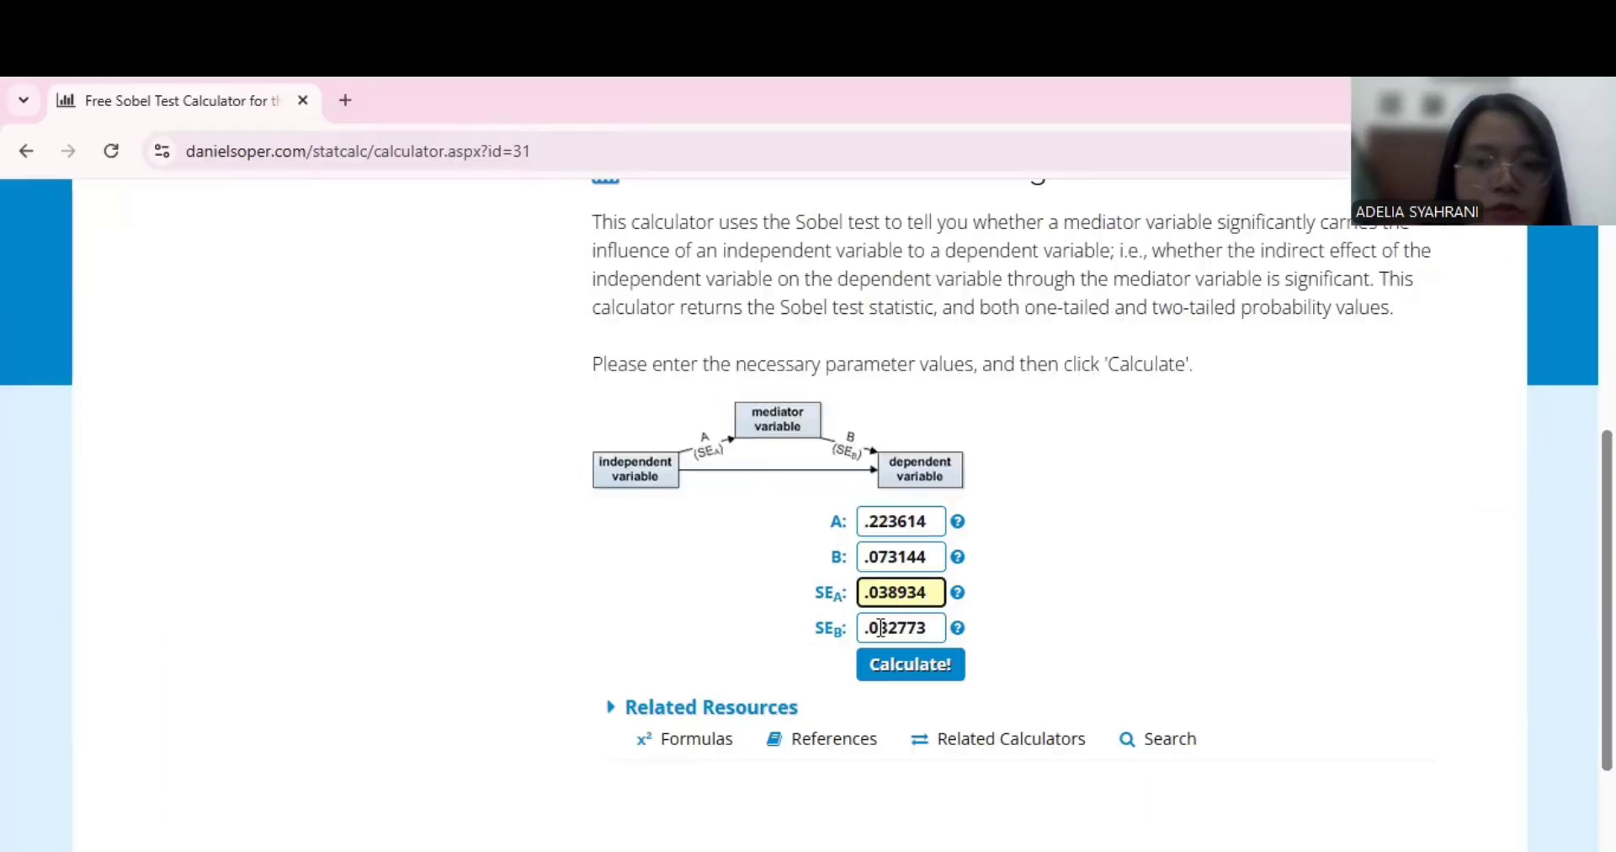
{"action": "left_click", "coordinate": [896, 674]}
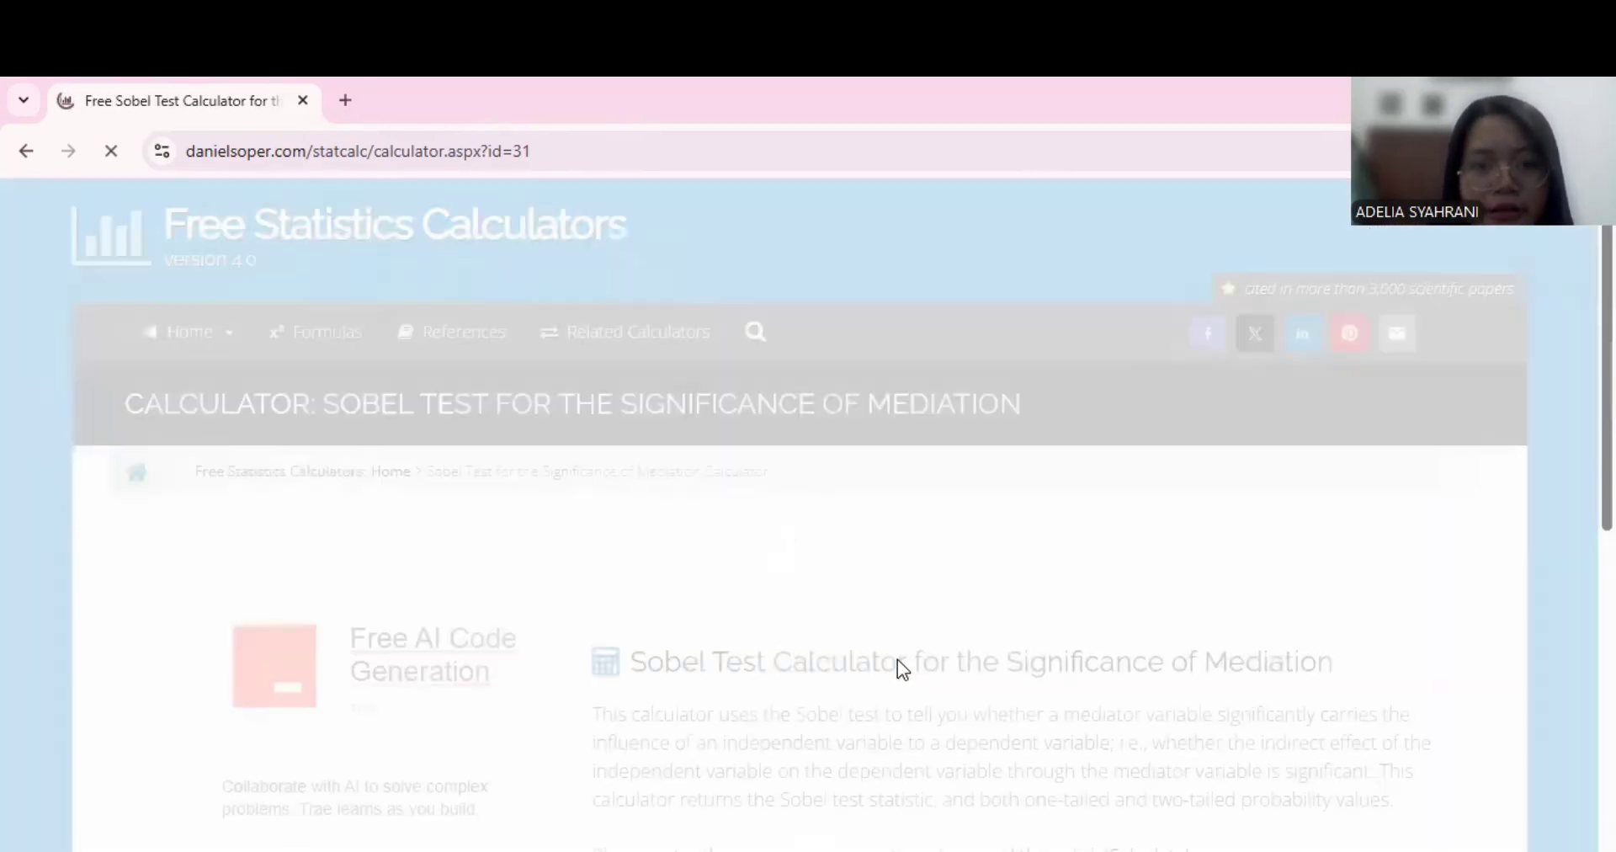
{"action": "scroll", "coordinate": [897, 659], "scroll_direction": "down", "scroll_amount": 7}
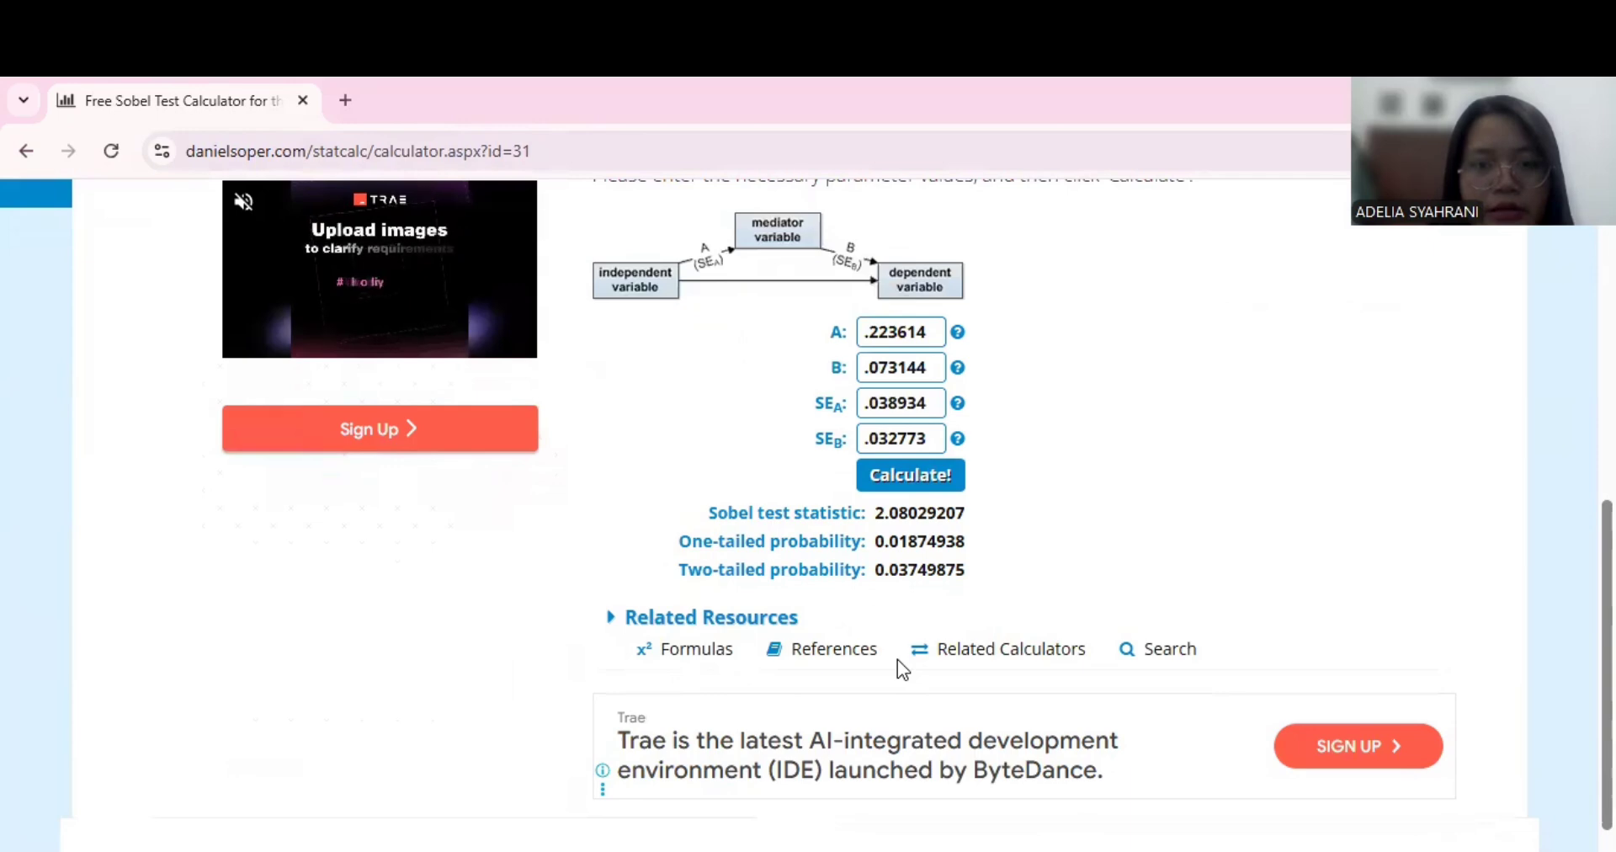
{"action": "scroll", "coordinate": [897, 659], "scroll_direction": "up", "scroll_amount": 1}
{"action": "scroll", "coordinate": [841, 624], "scroll_direction": "up", "scroll_amount": 1}
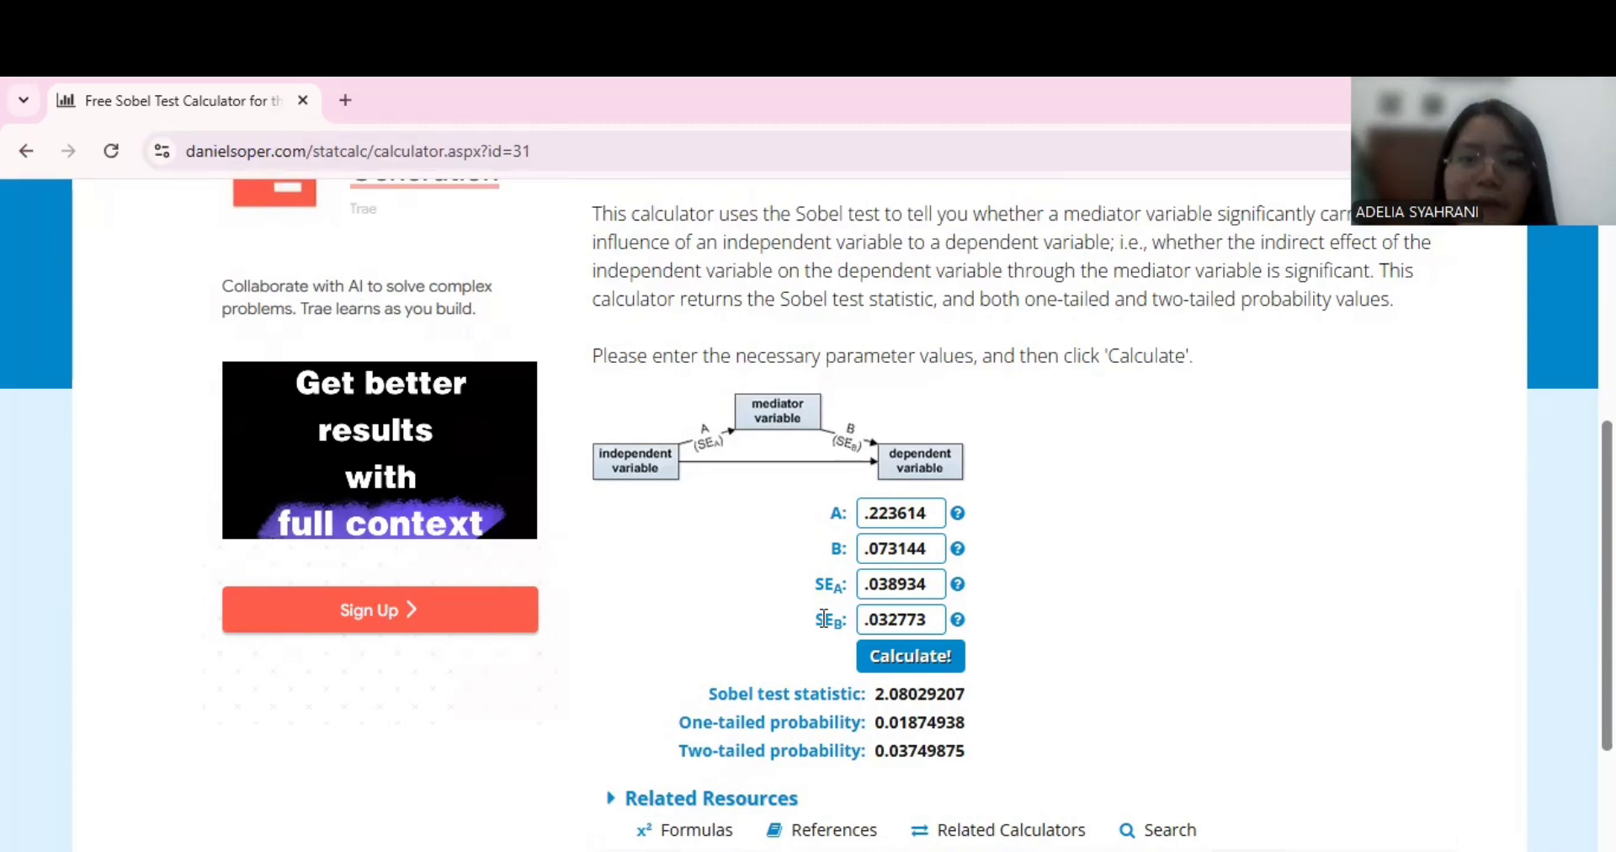
- Switch back to Stata and try to run mvtest normality x y m, unvariate stats(all)
{"action": "key", "text": "alt+Tab"}
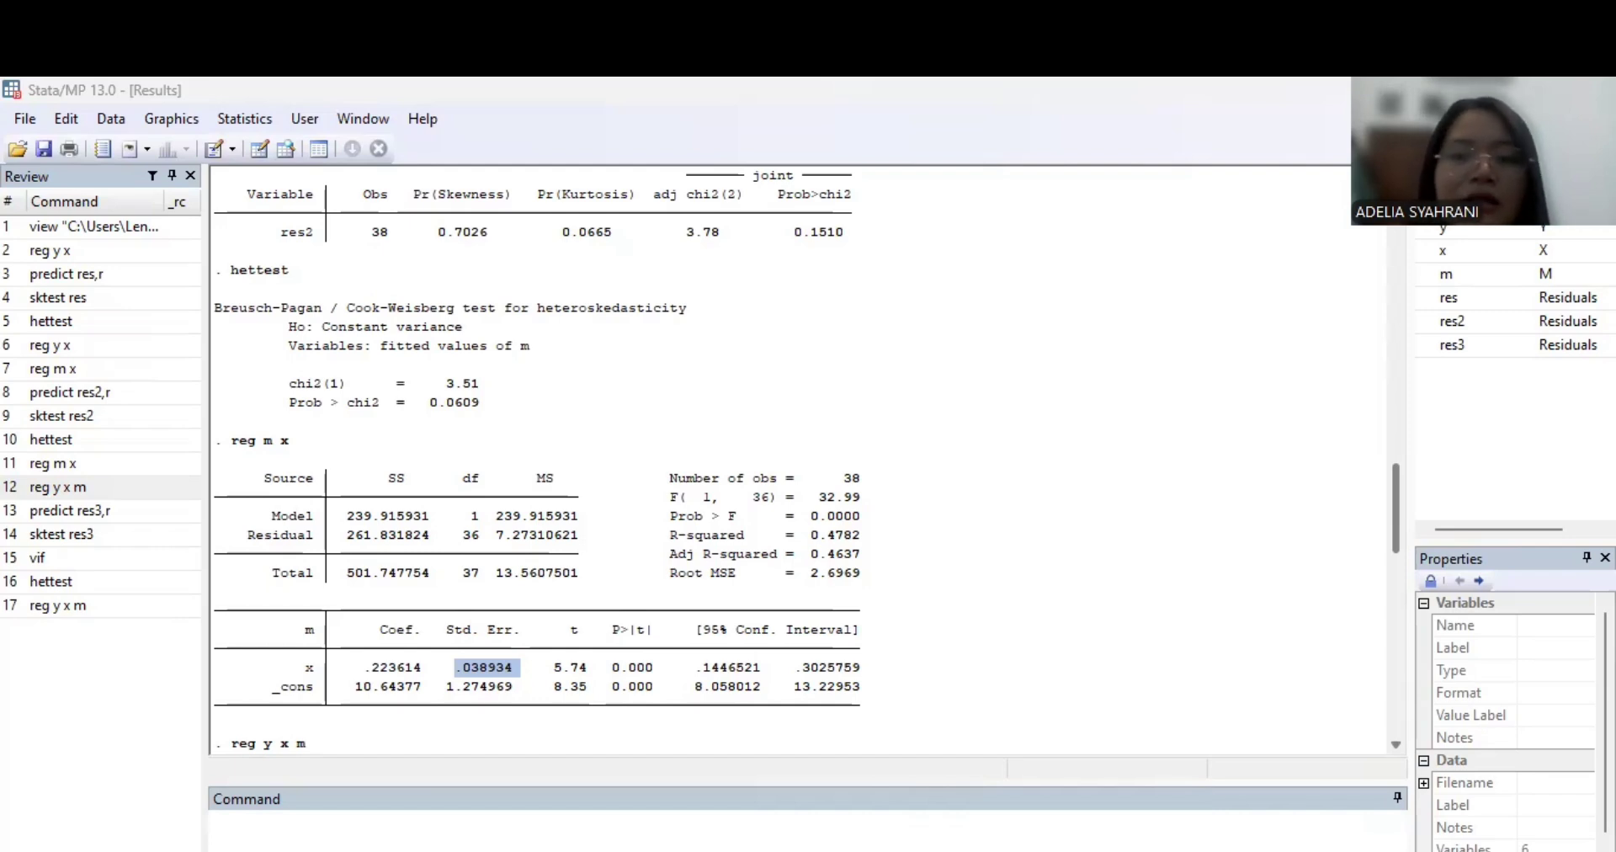
{"action": "left_click", "coordinate": [774, 846]}
{"action": "type", "text": "m"}
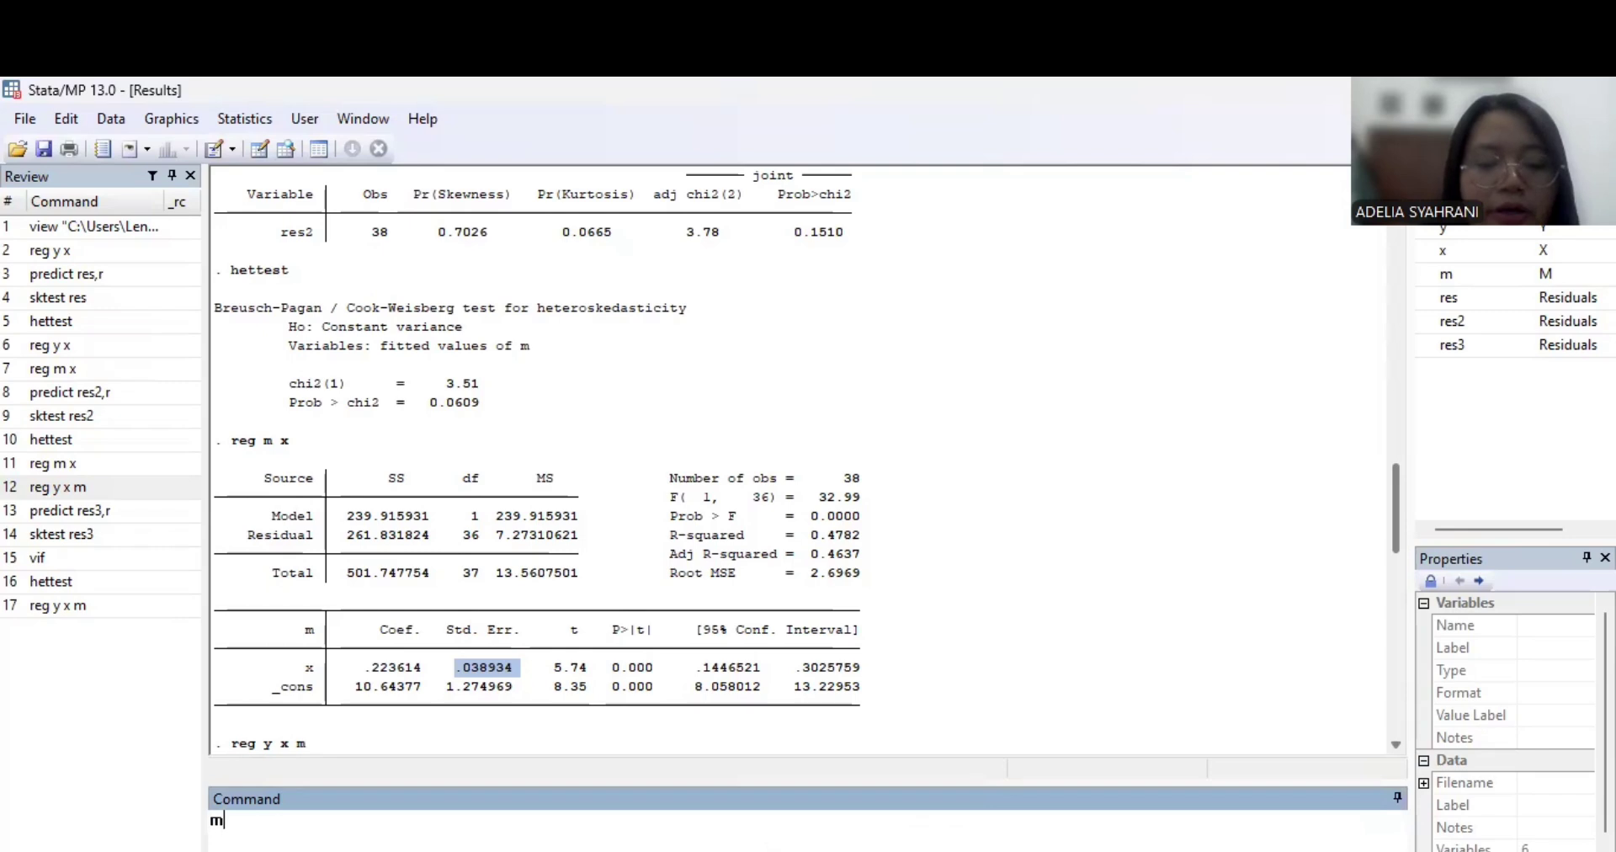
{"action": "type", "text": "vtest n"}
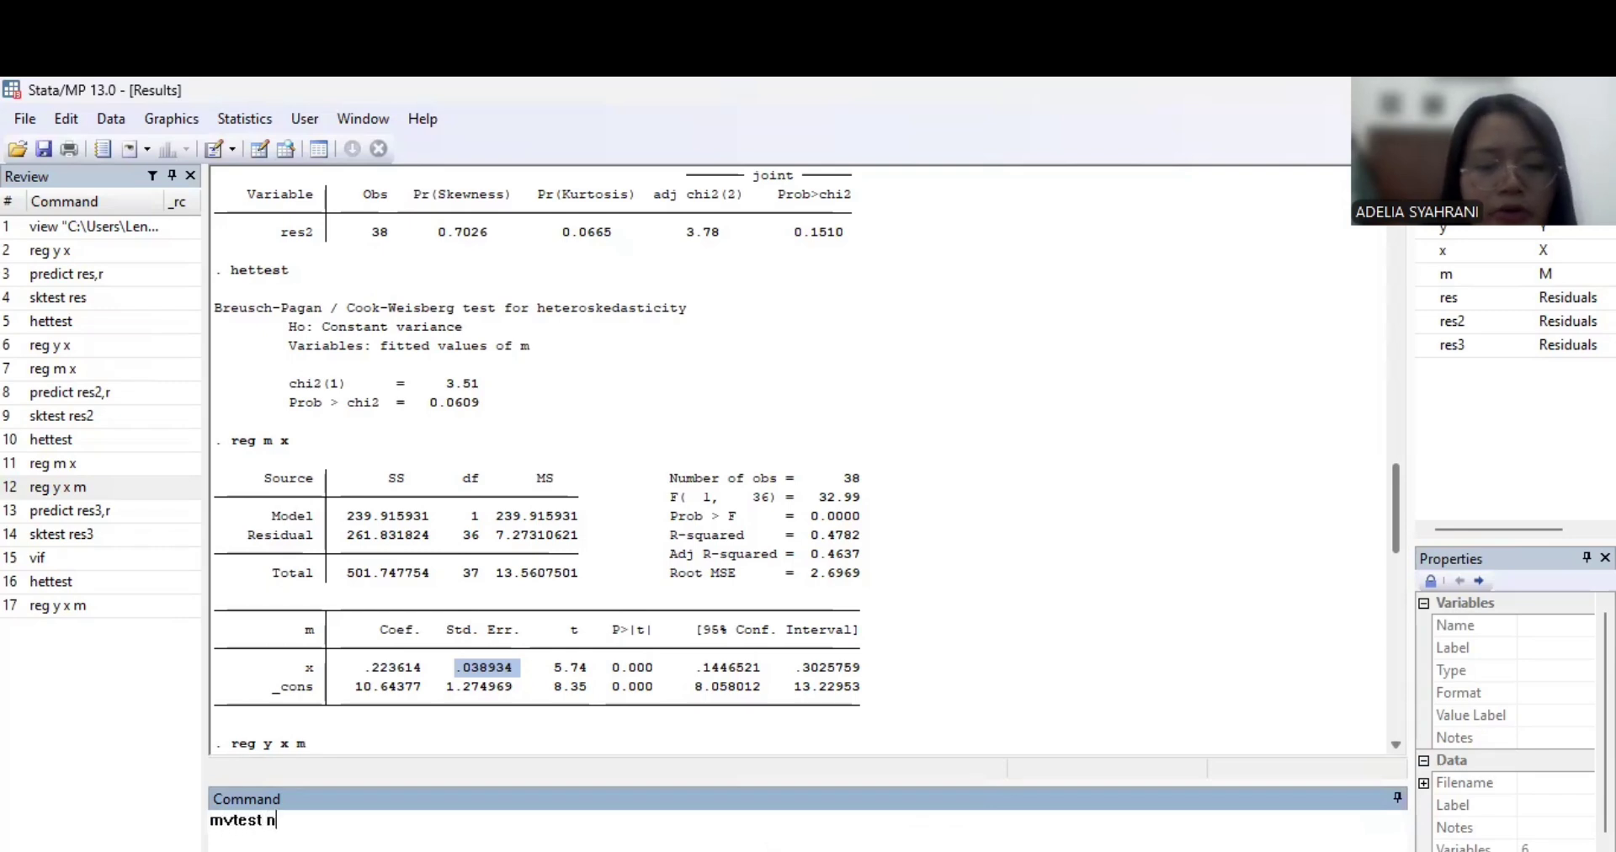
{"action": "type", "text": "ormal"}
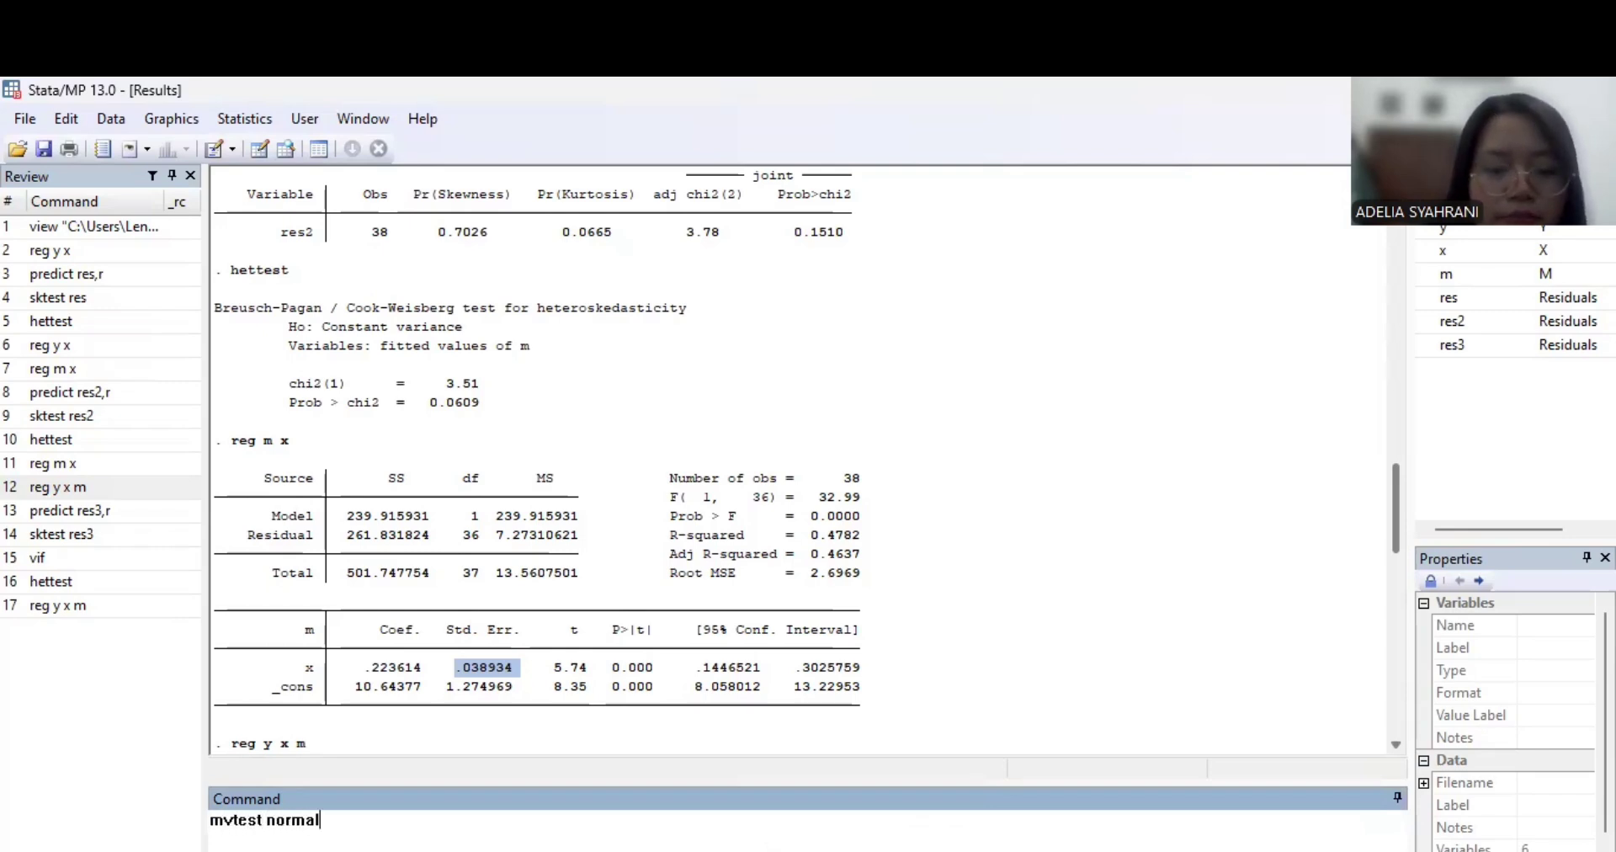
{"action": "type", "text": "ity x"}
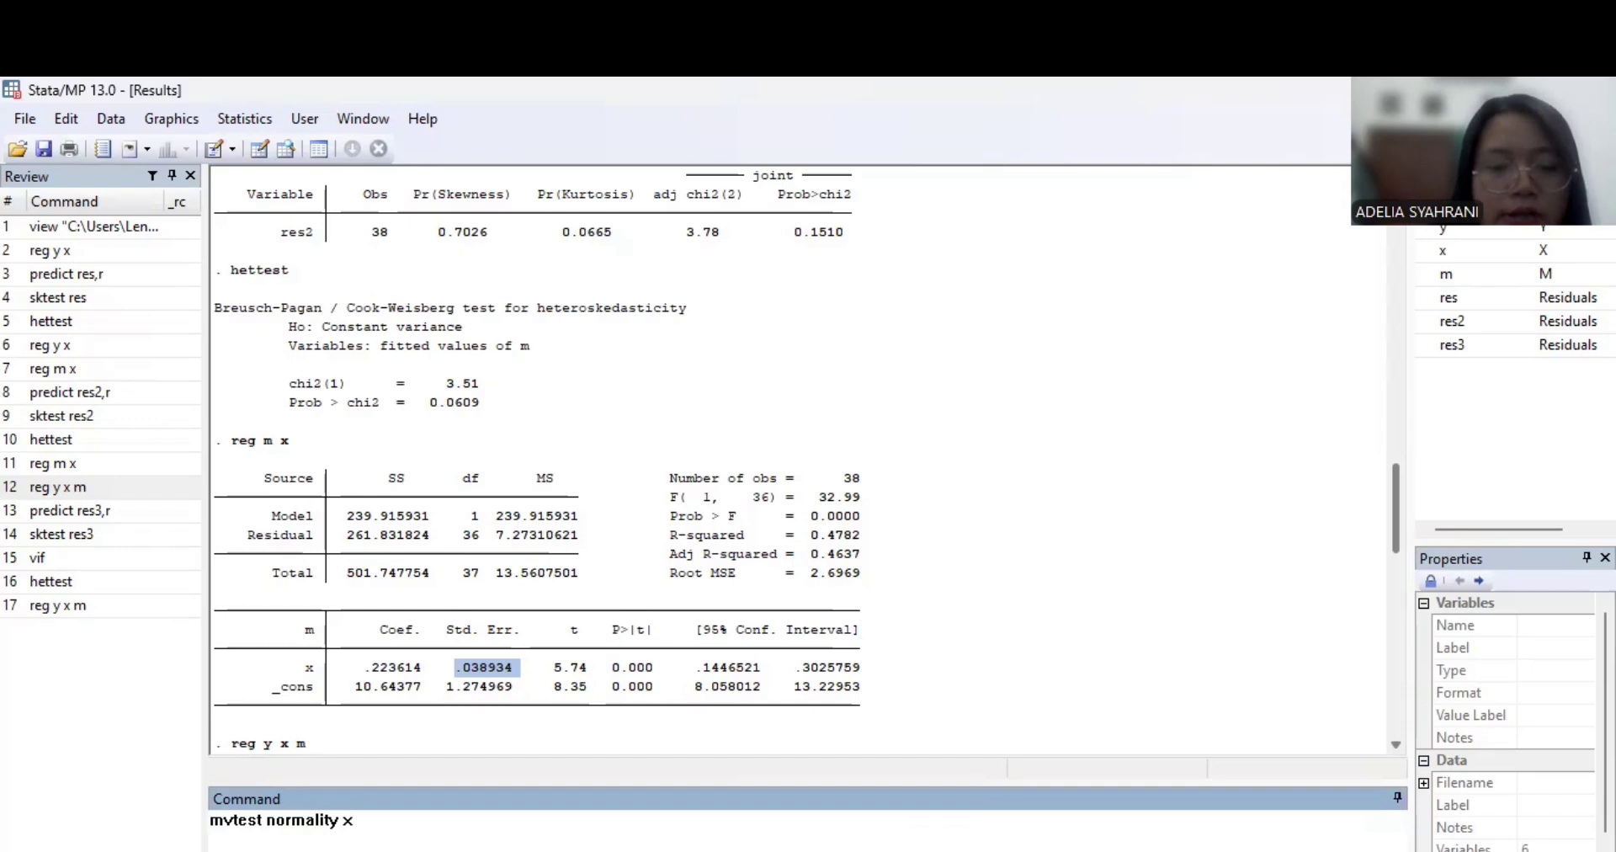
{"action": "type", "text": " y "}
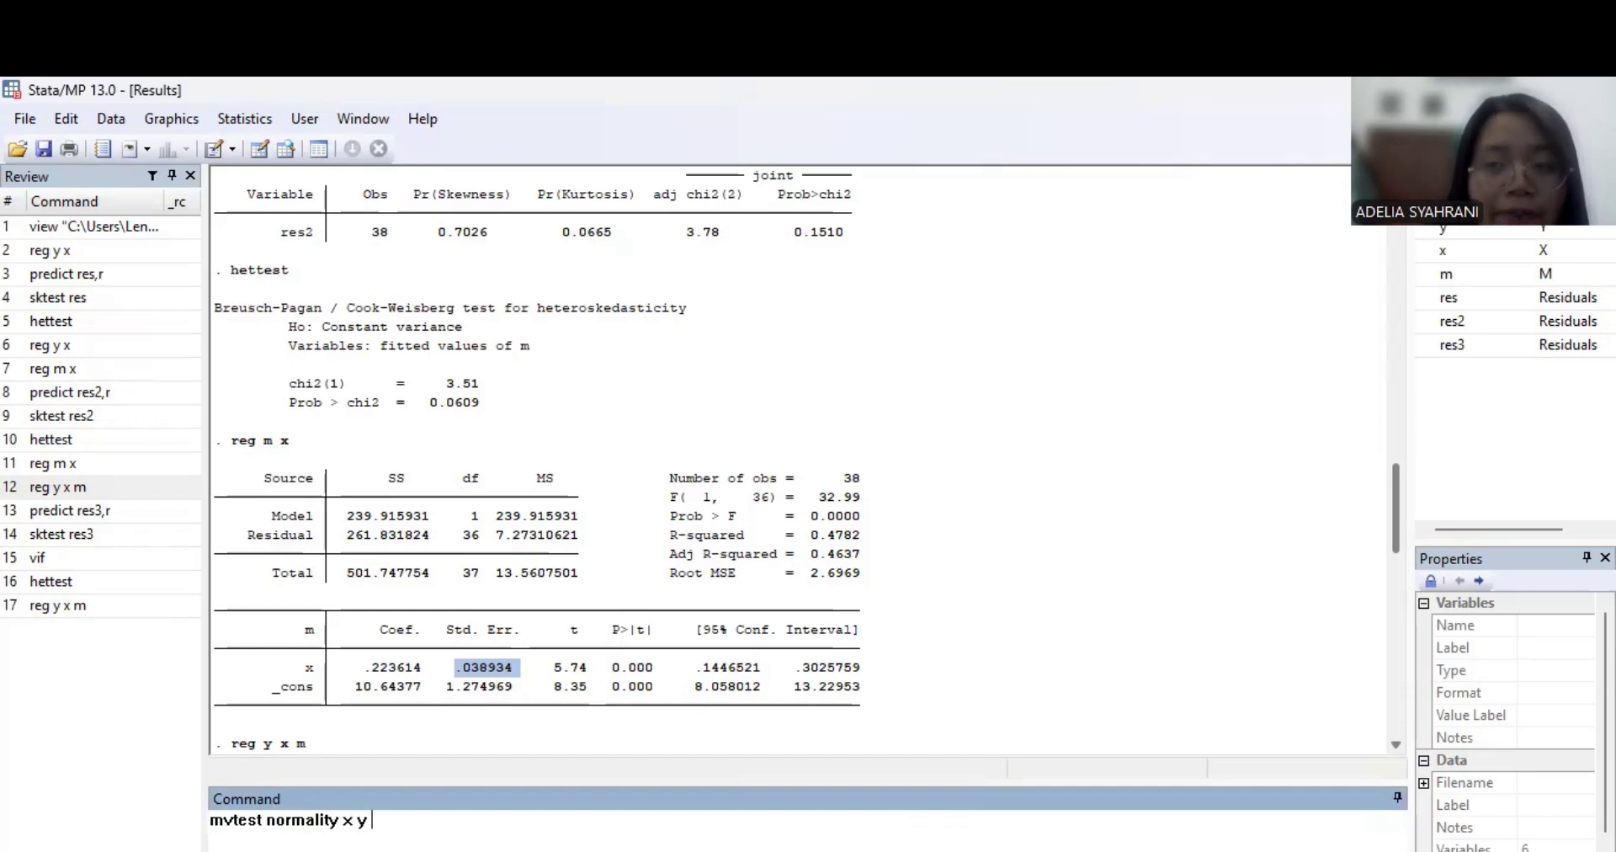
{"action": "type", "text": "m"}
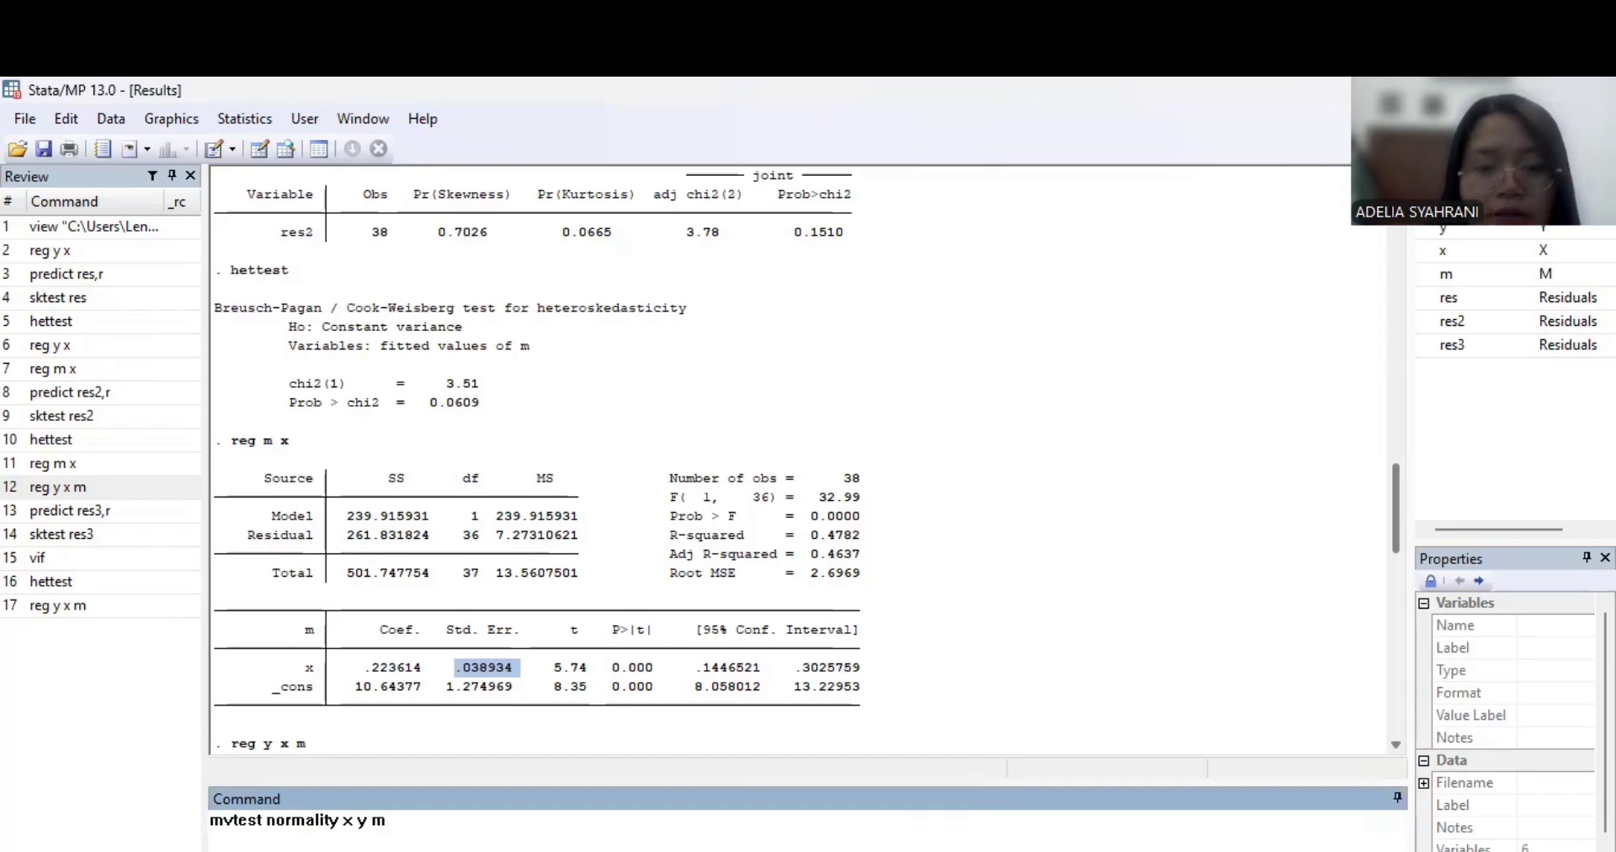
{"action": "type", "text": ", un"}
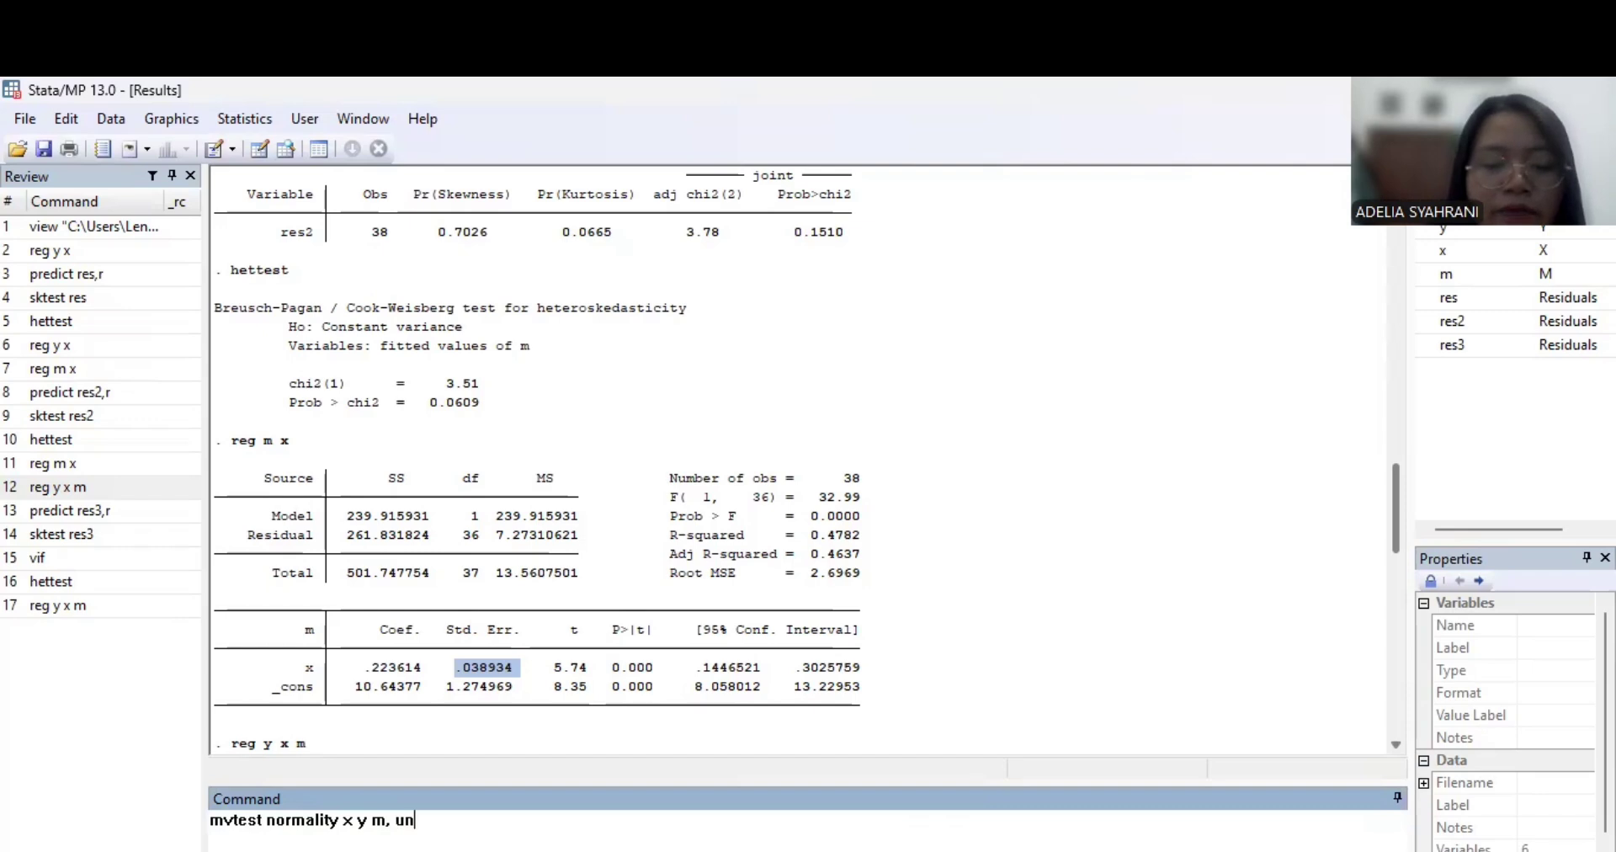
{"action": "type", "text": "variate"}
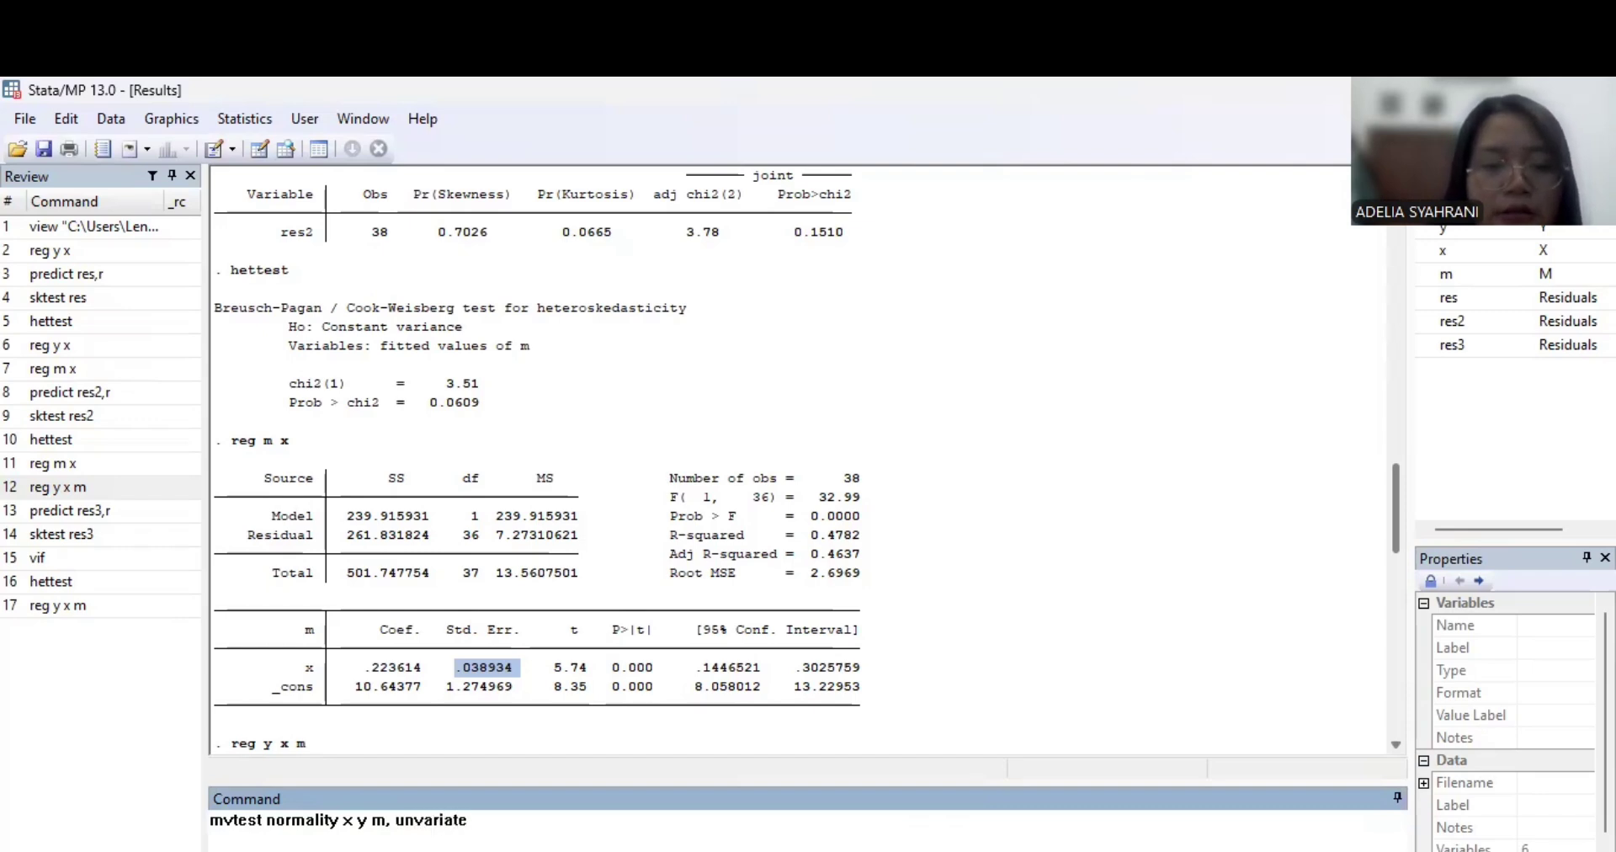
{"action": "type", "text": " stats(alla"}
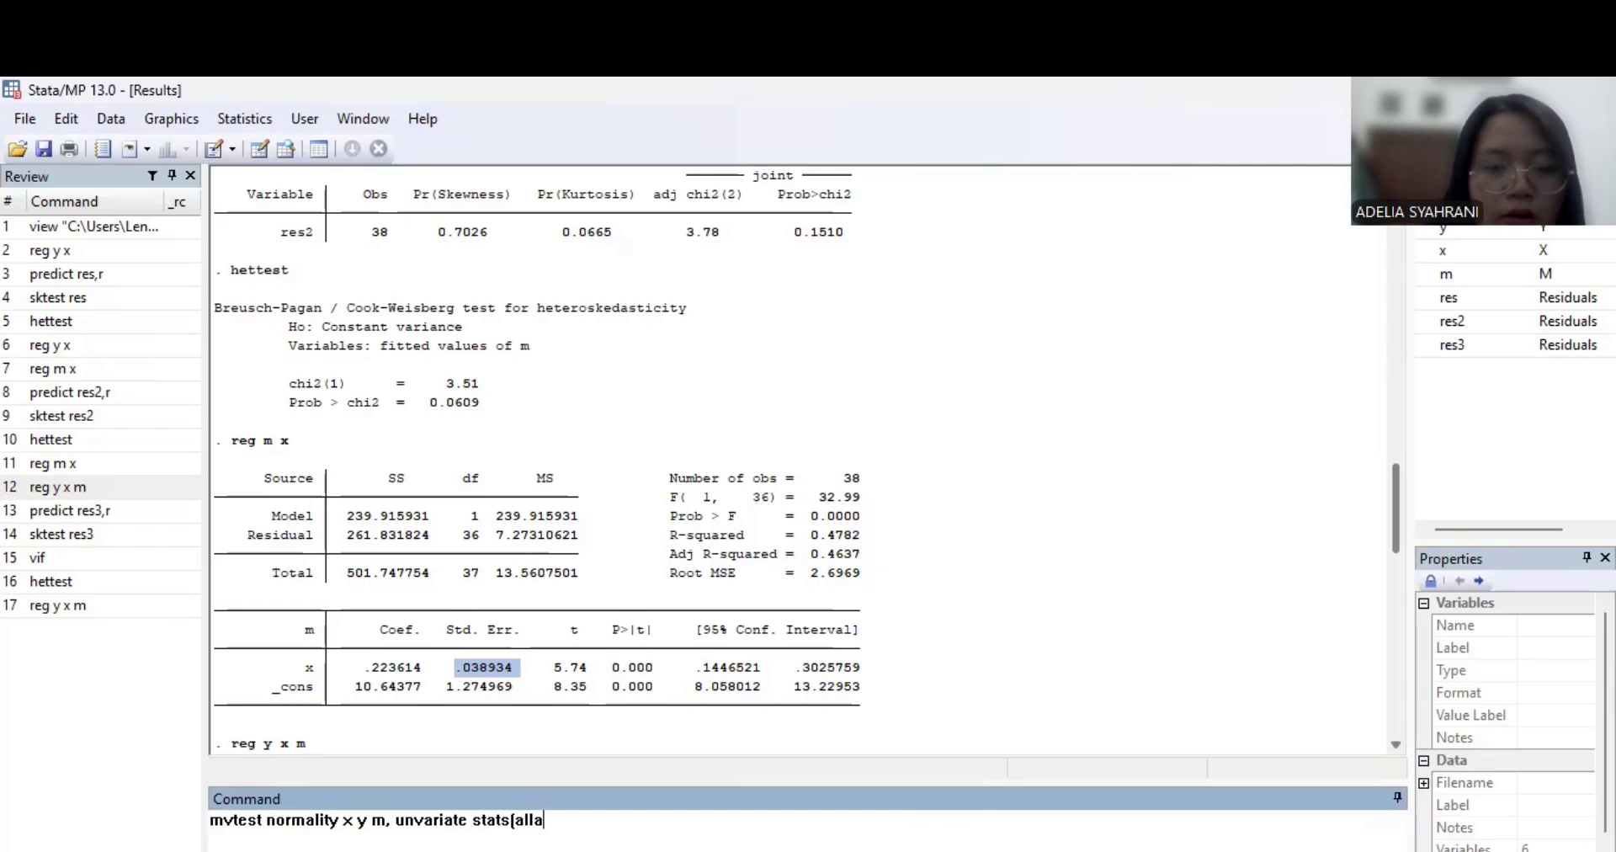
{"action": "key", "text": "BackSpace"}
{"action": "type", "text": ")"}
{"action": "key", "text": "Return"}
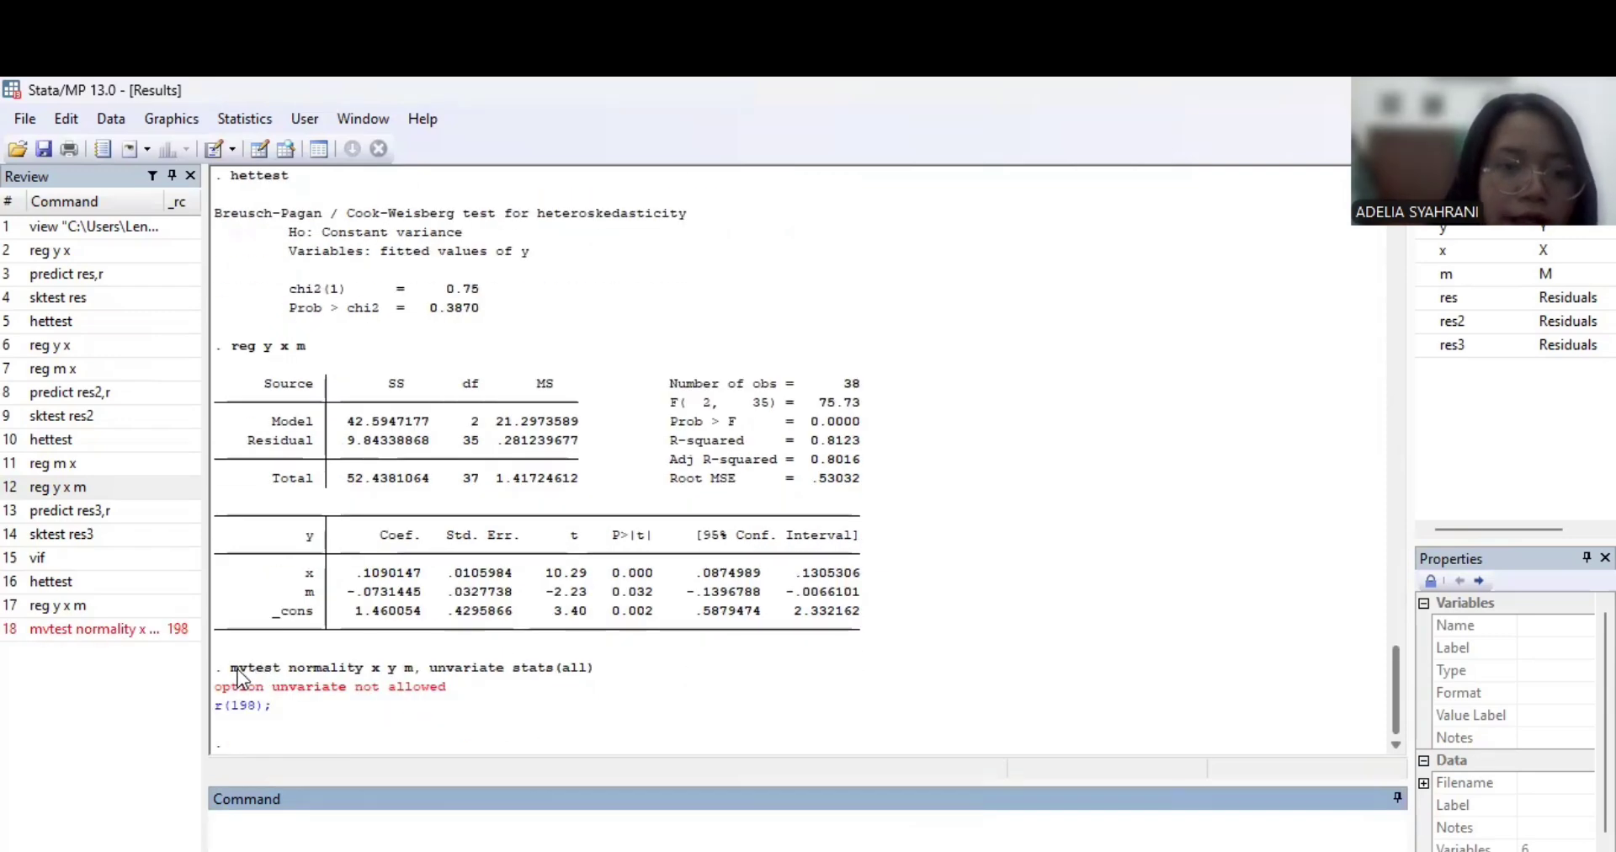
- Reuse the failed mvtest command with its option corrected, running mvtest normality x y m, univariate stats(all)
{"action": "left_click_drag", "start_coordinate": [223, 669], "coordinate": [633, 675]}
{"action": "key", "text": "ctrl+c"}
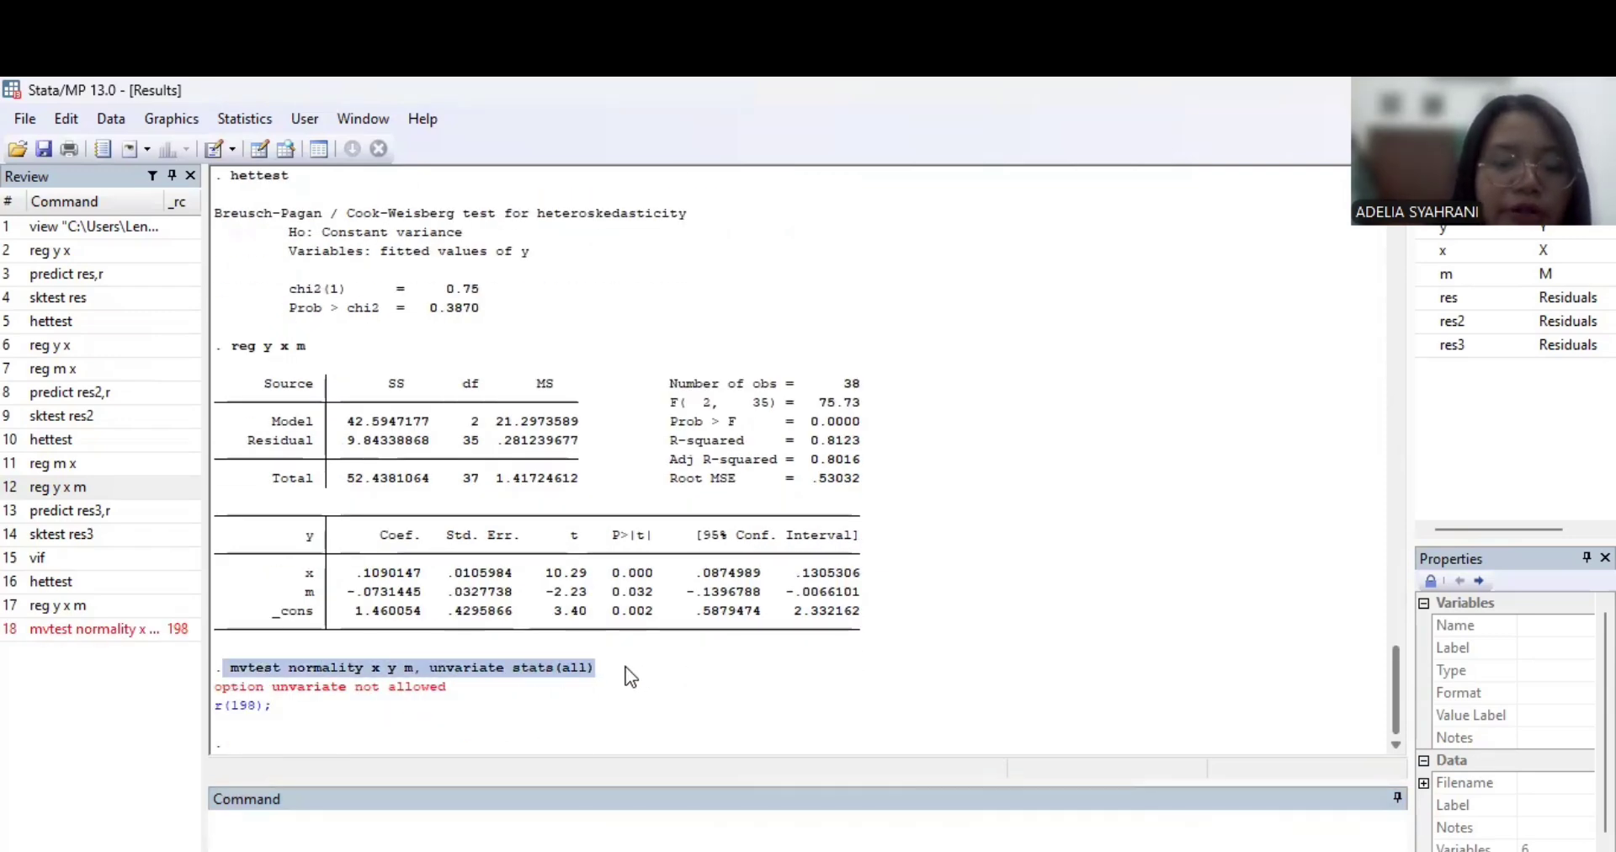
{"action": "left_click", "coordinate": [445, 846]}
{"action": "key", "text": "ctrl+v"}
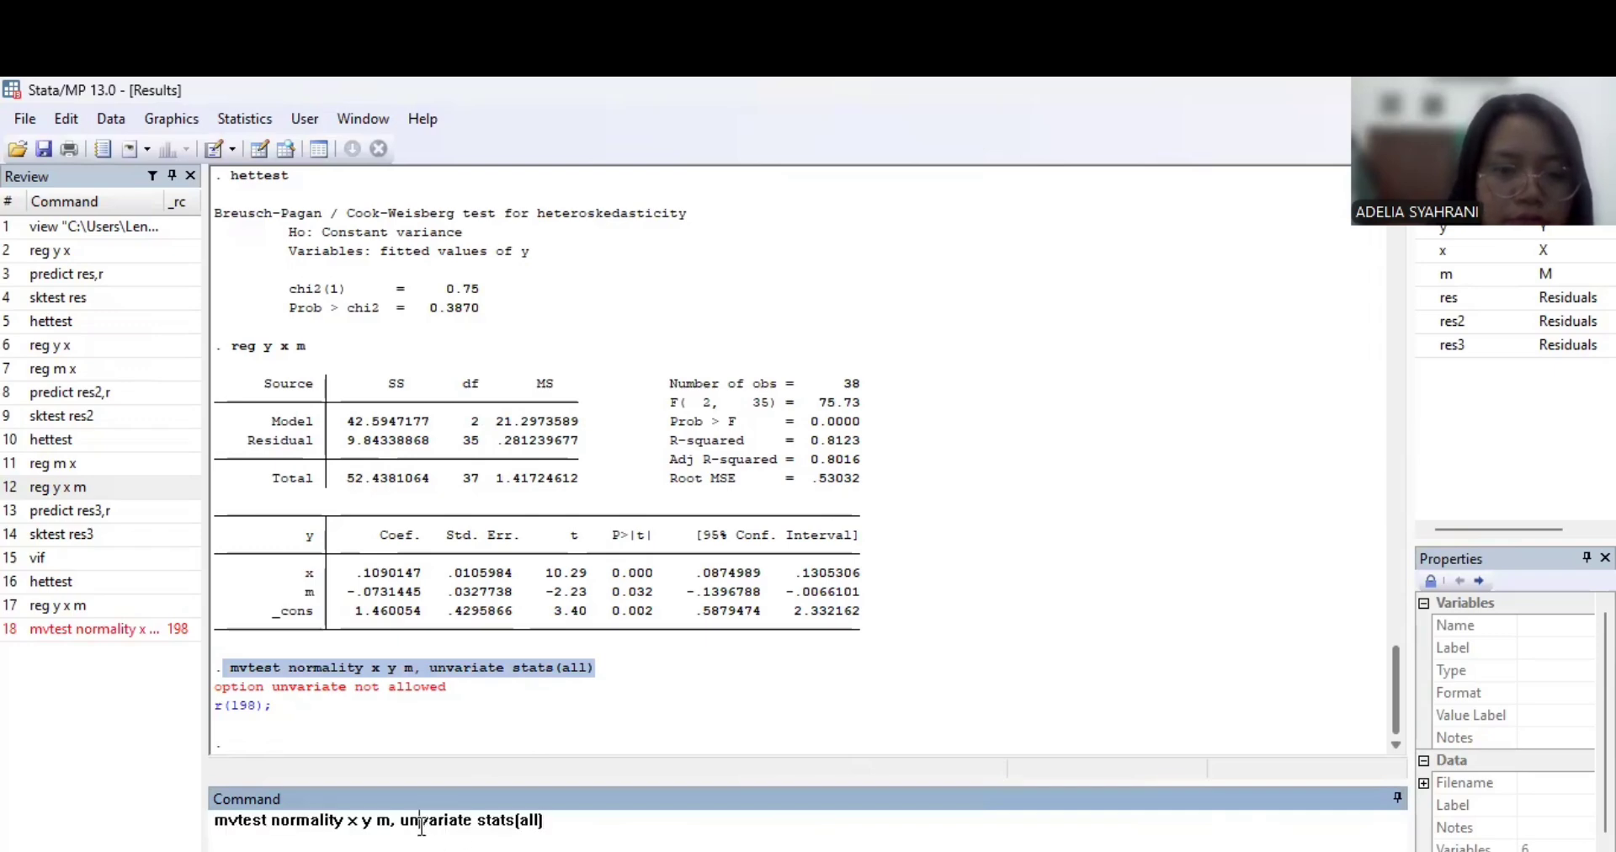
{"action": "left_click", "coordinate": [420, 821]}
{"action": "type", "text": "i"}
{"action": "key", "text": "Return"}
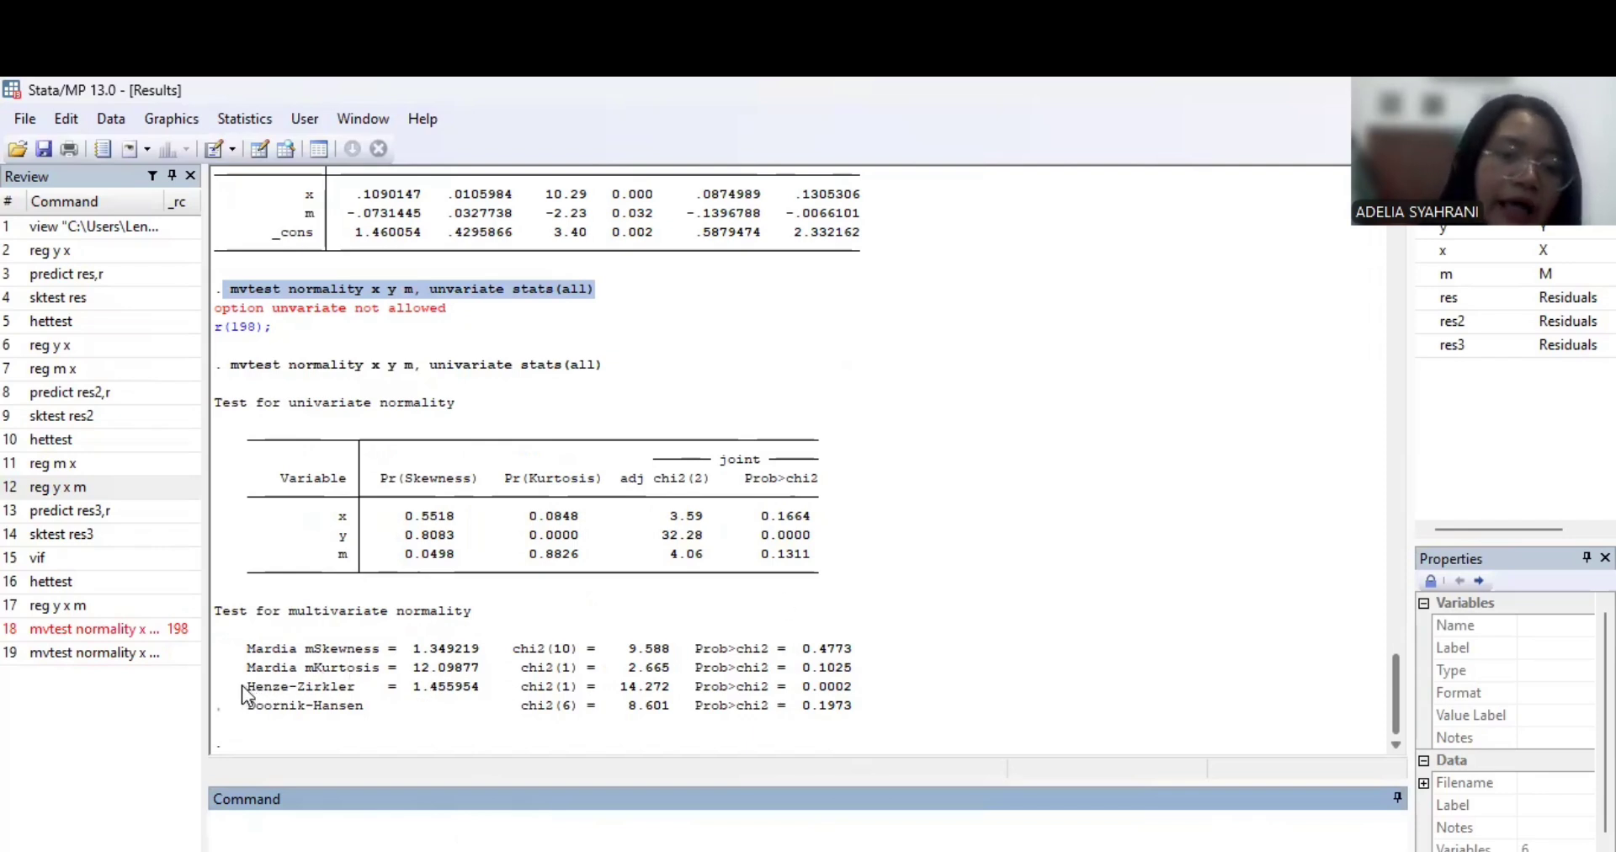
- Examine the Henze-Zirkler and Doornik-Hansen lines of the multivariate normality test
{"action": "left_click_drag", "start_coordinate": [241, 685], "coordinate": [825, 724]}
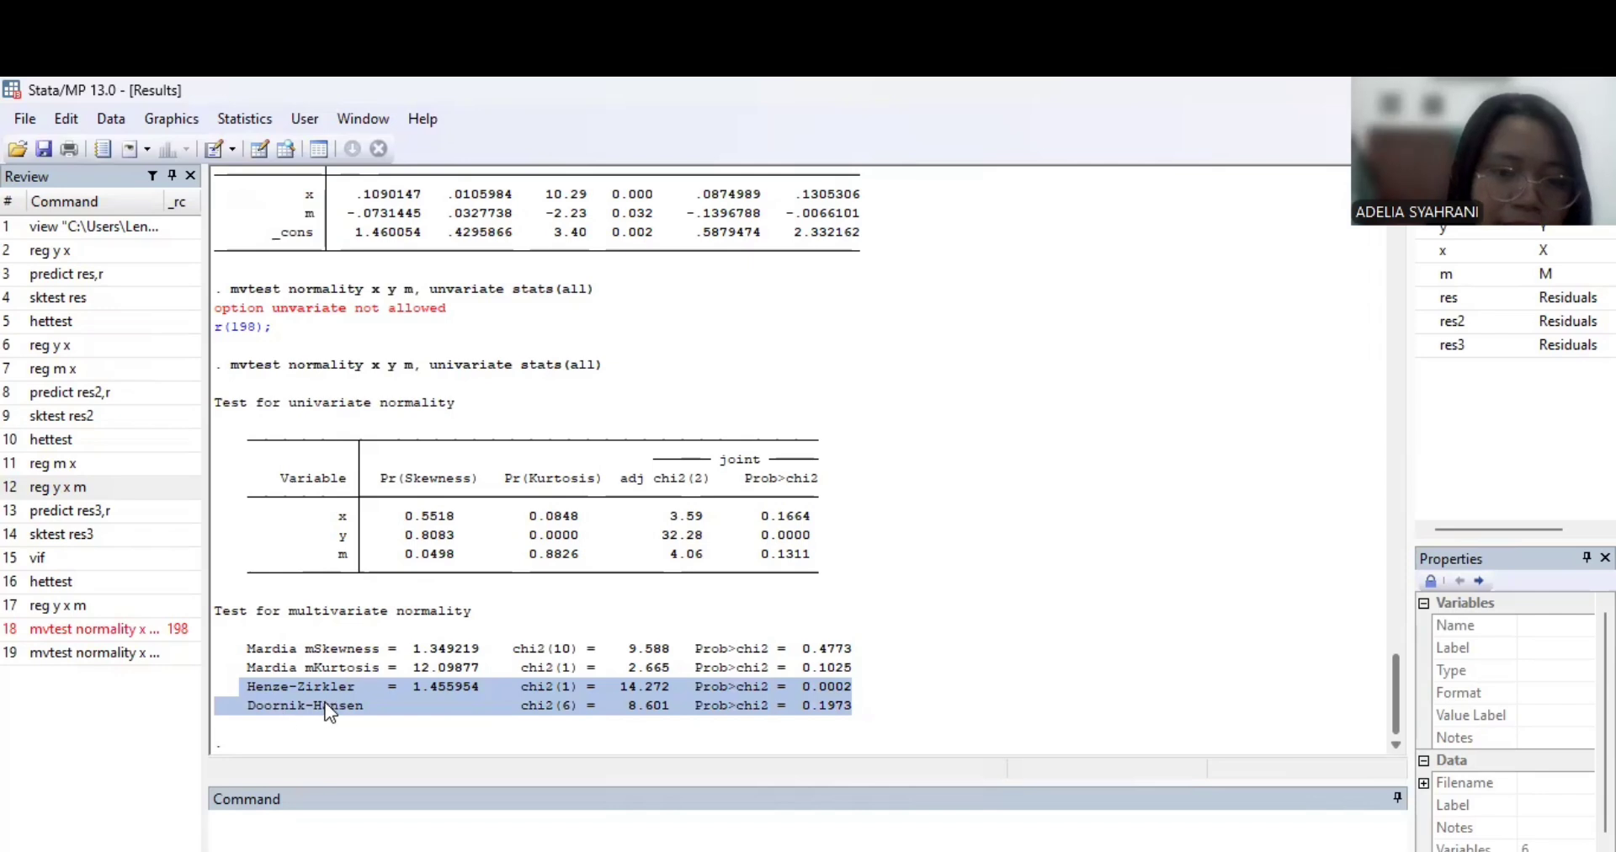
{"action": "left_click_drag", "start_coordinate": [328, 711], "coordinate": [570, 722]}
{"action": "left_click", "coordinate": [938, 661]}
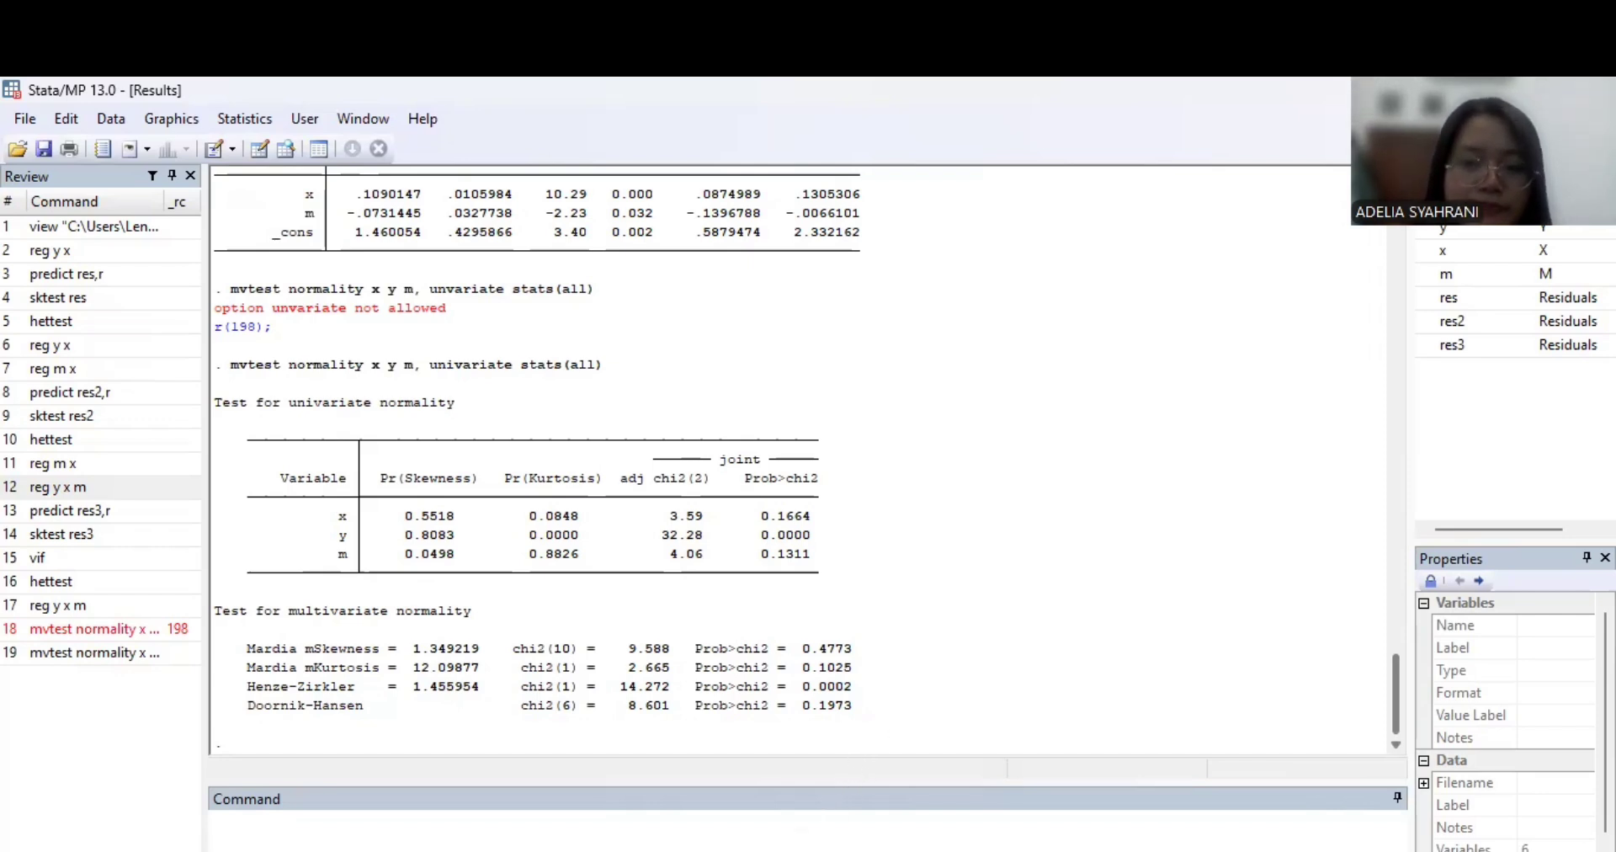
- Open the SEM Builder for structural equation model building and estimation
{"action": "key", "text": "alt+Tab"}
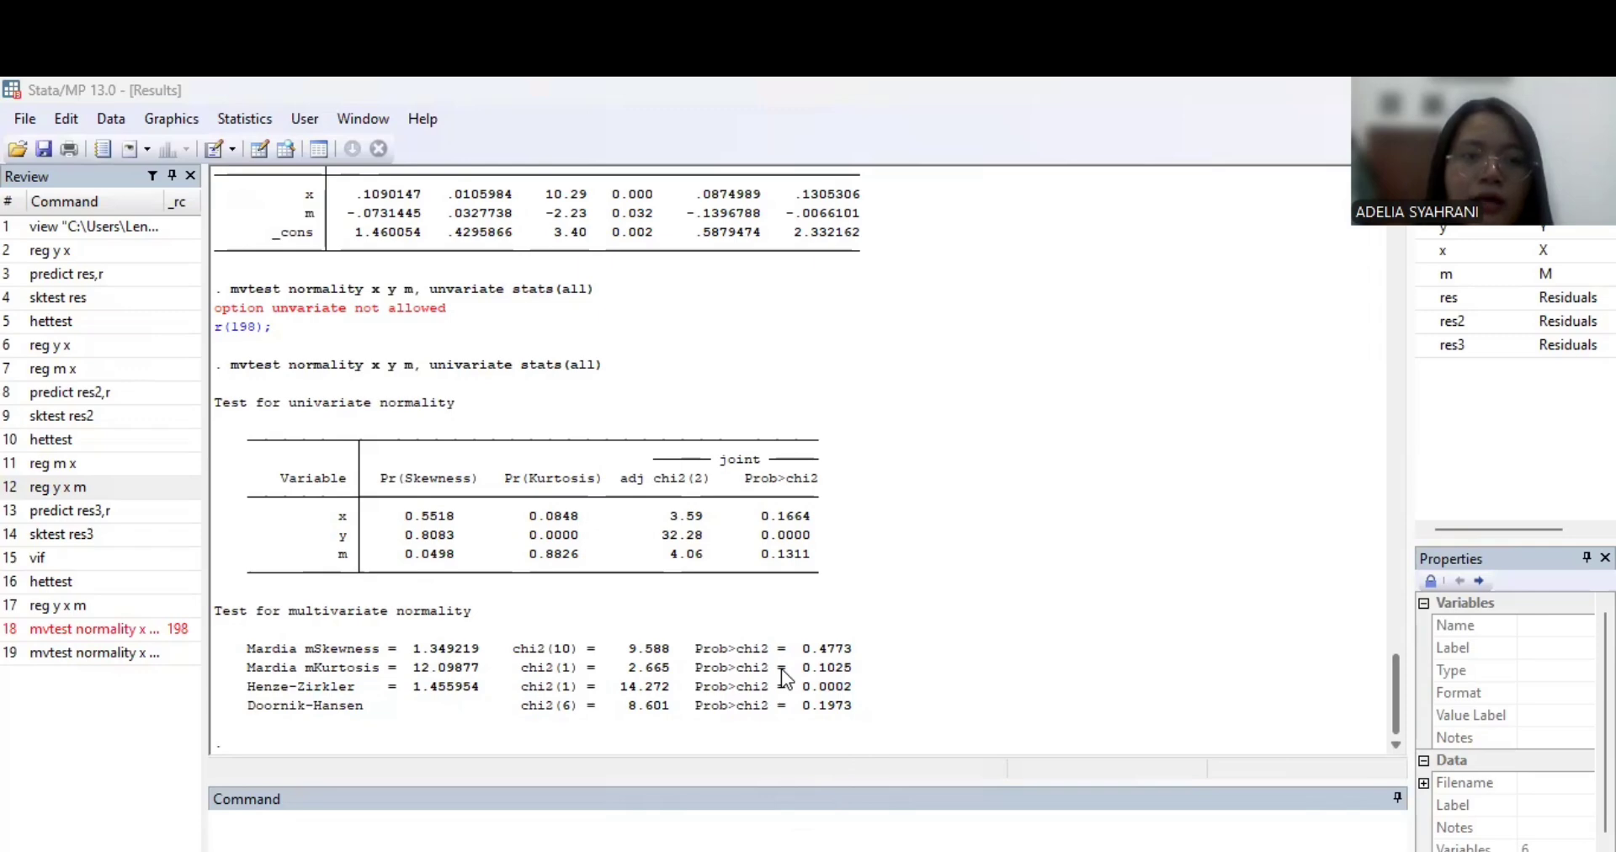
{"action": "left_click", "coordinate": [245, 137]}
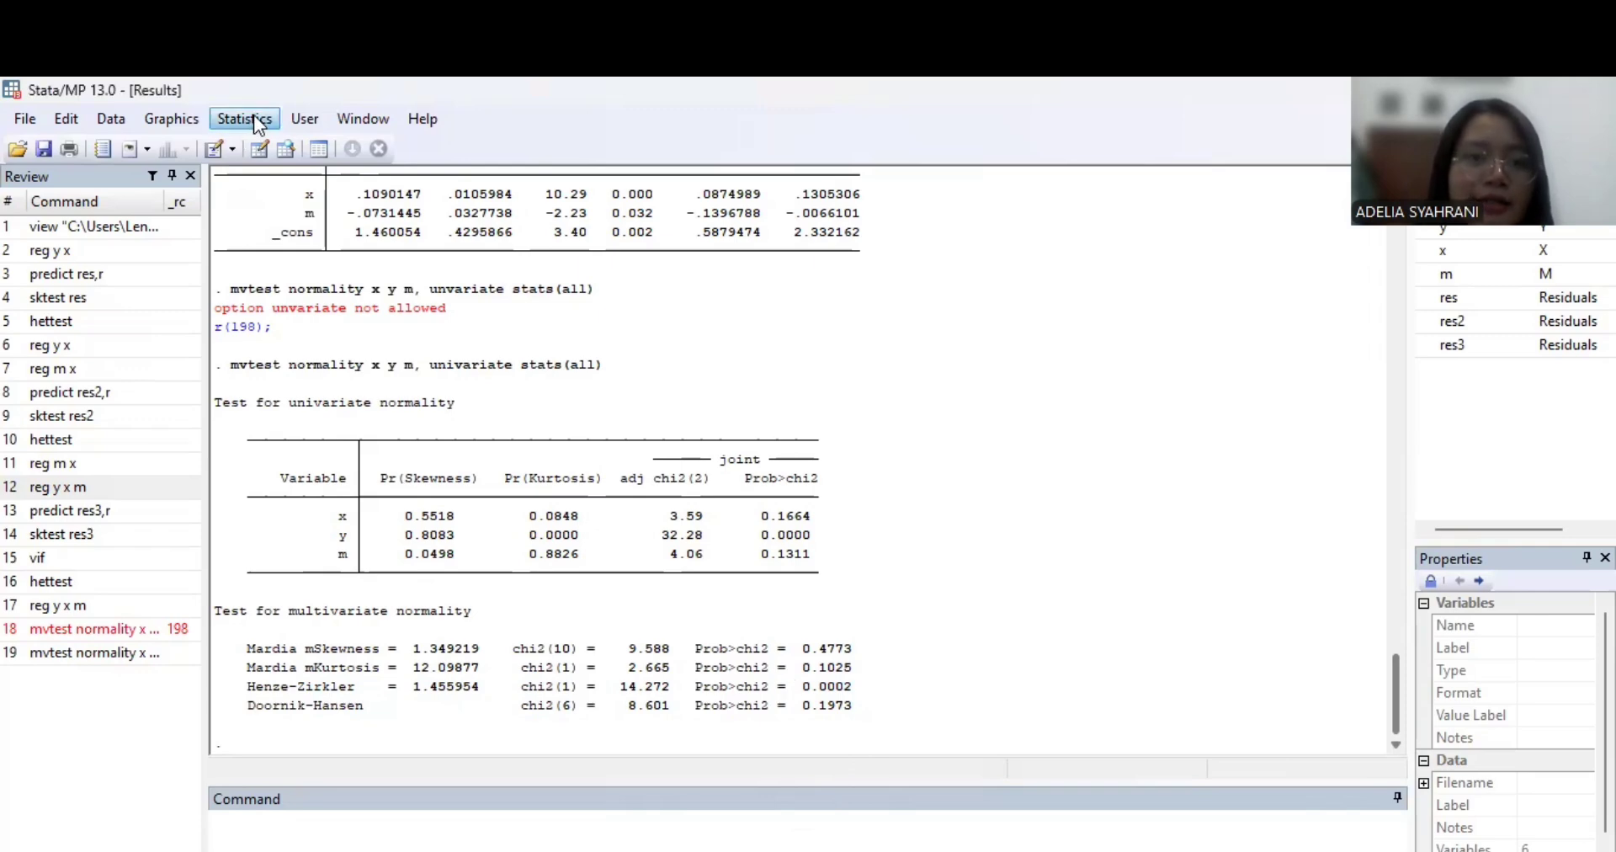
{"action": "left_click", "coordinate": [255, 124]}
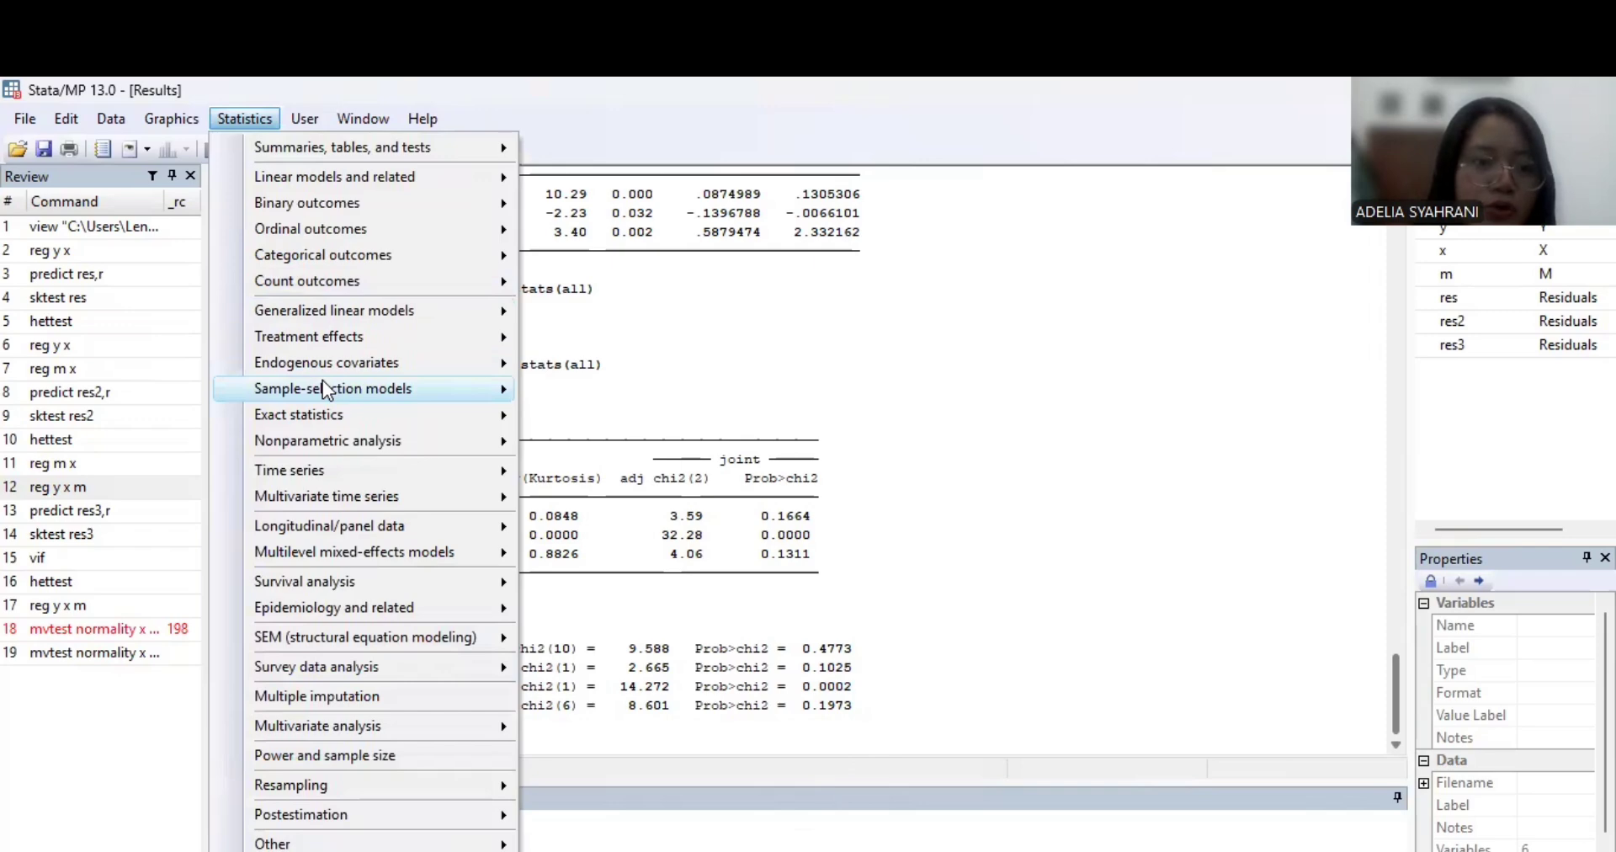
{"action": "mouse_move", "coordinate": [405, 638]}
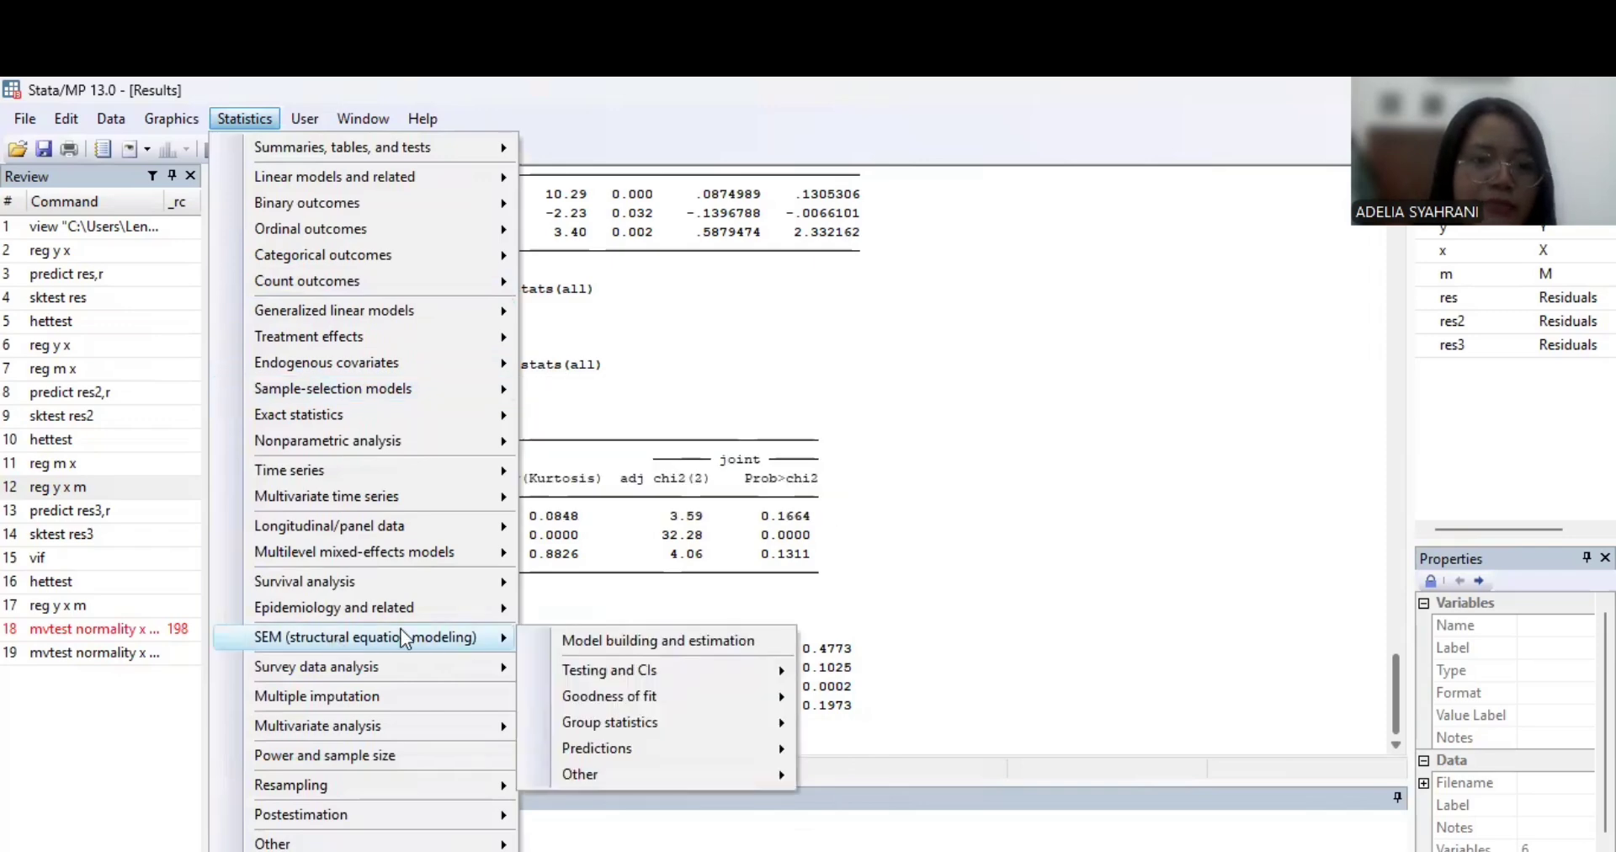
{"action": "left_click", "coordinate": [579, 641]}
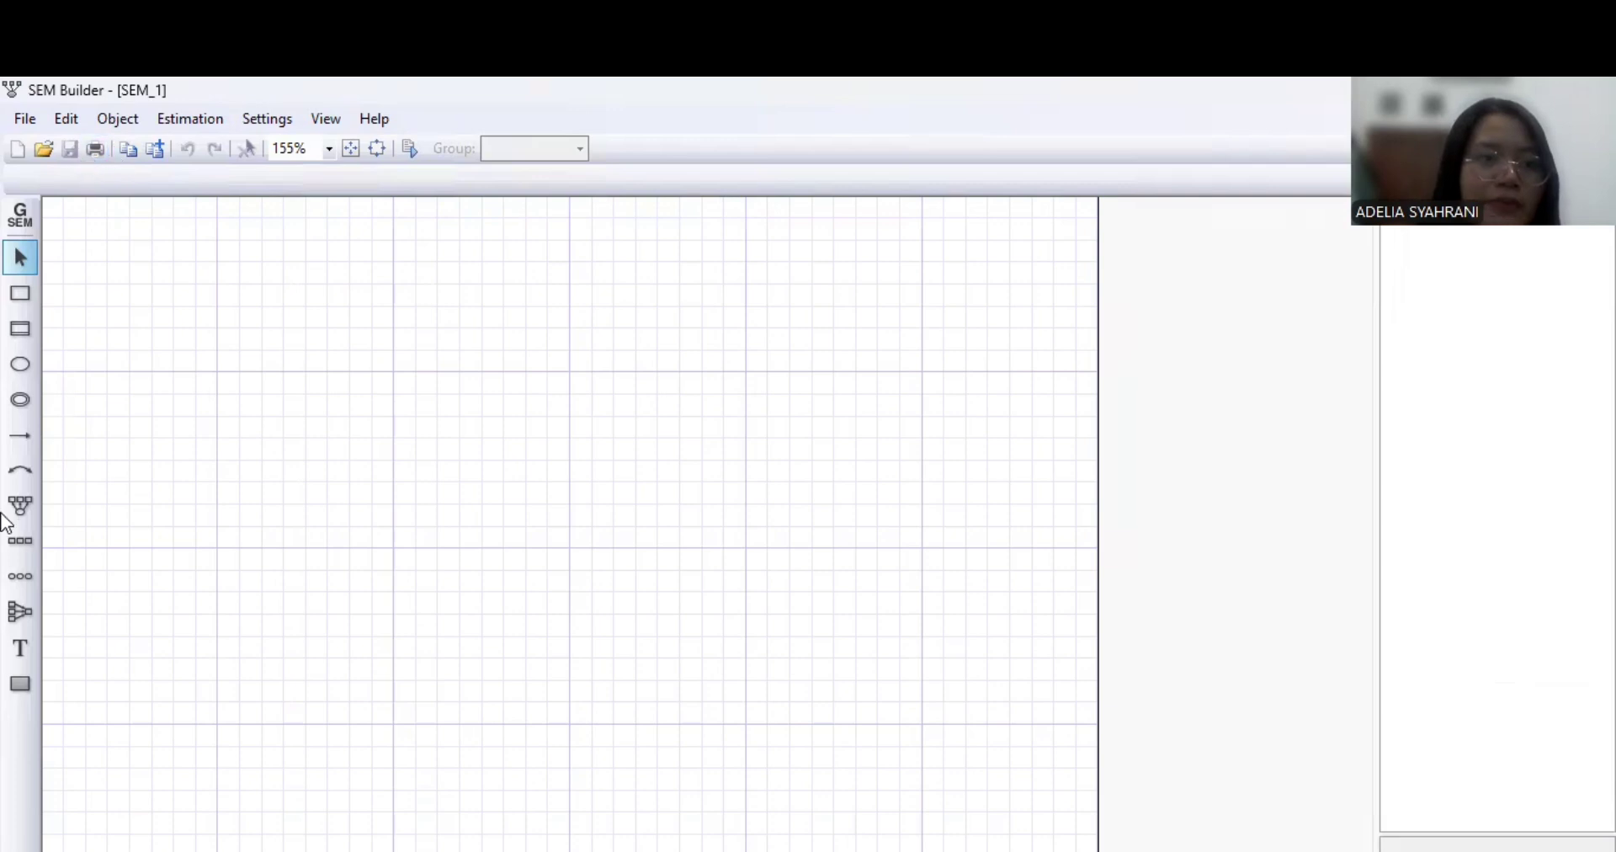
- Place three observed variable boxes in a triangle on the canvas, two level below and one above between them
{"action": "left_click", "coordinate": [17, 294]}
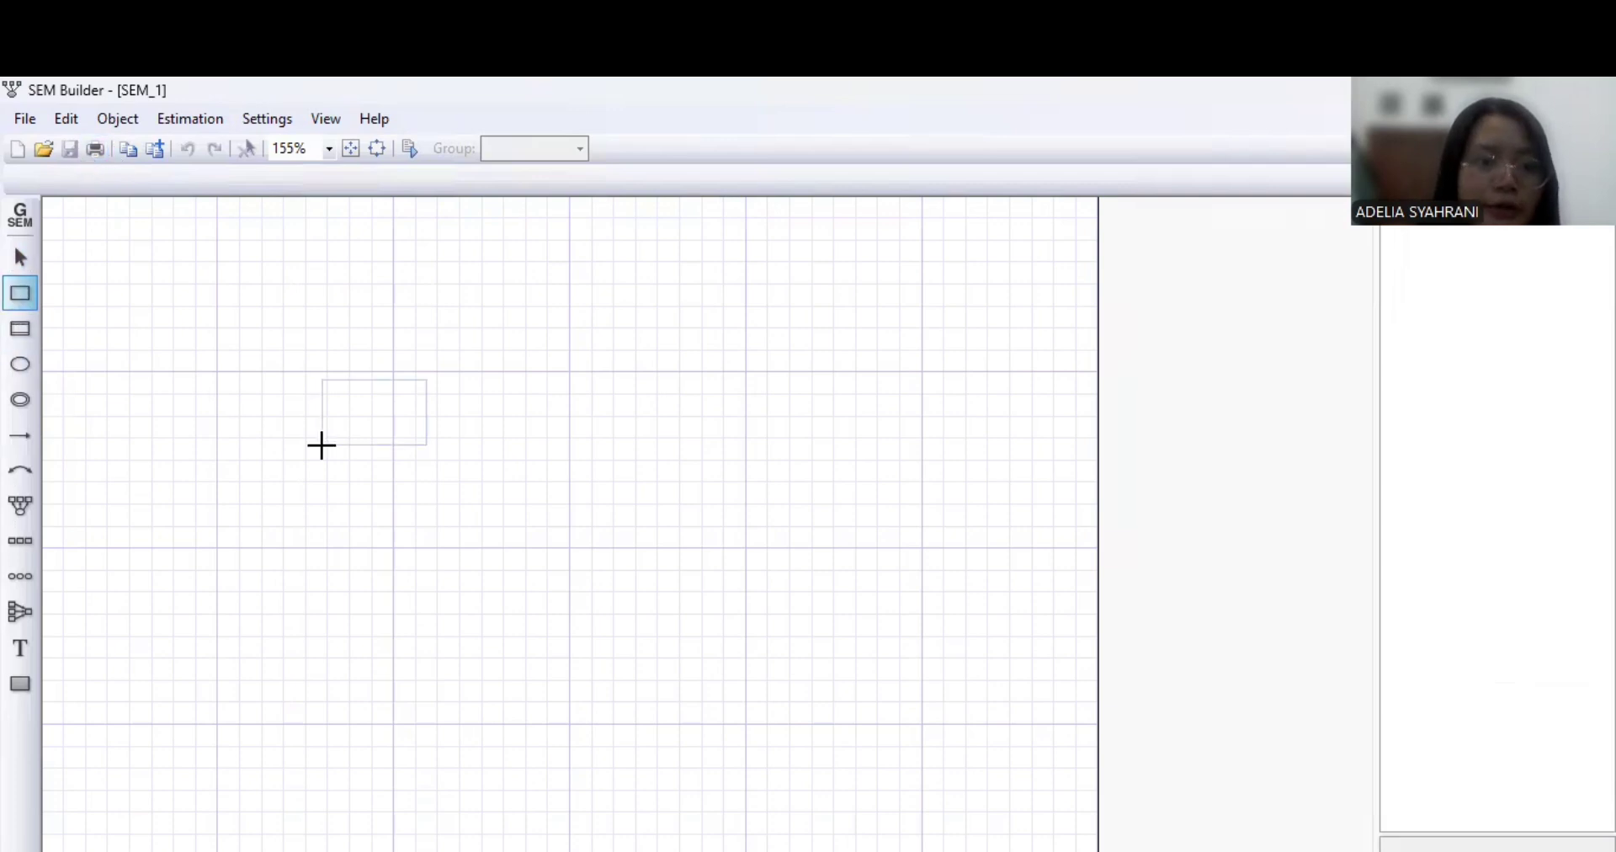
{"action": "left_click", "coordinate": [284, 514]}
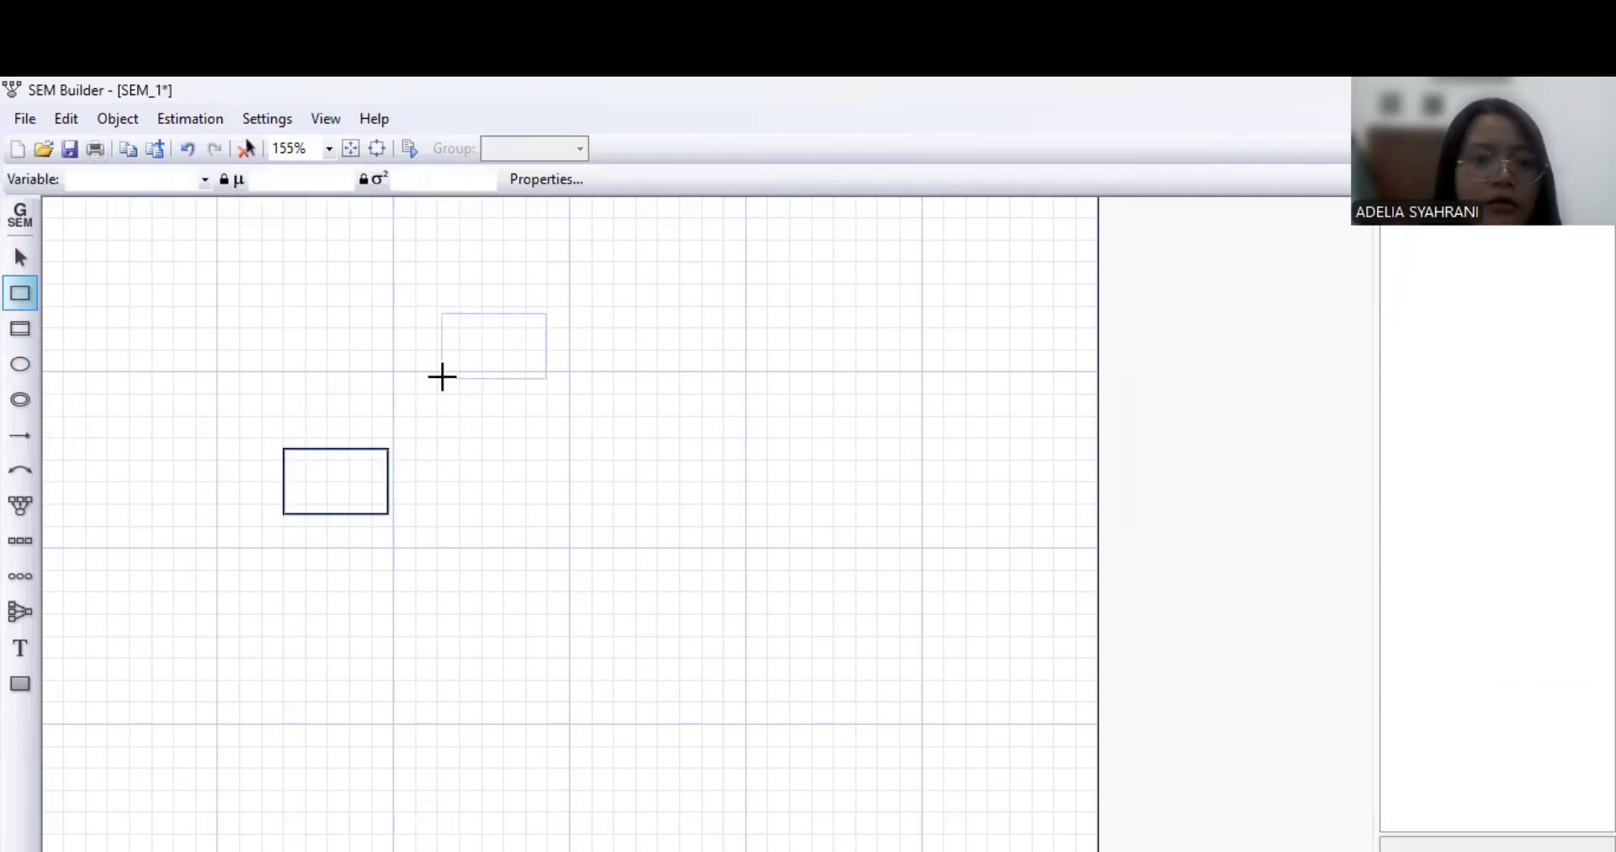
{"action": "left_click", "coordinate": [425, 368]}
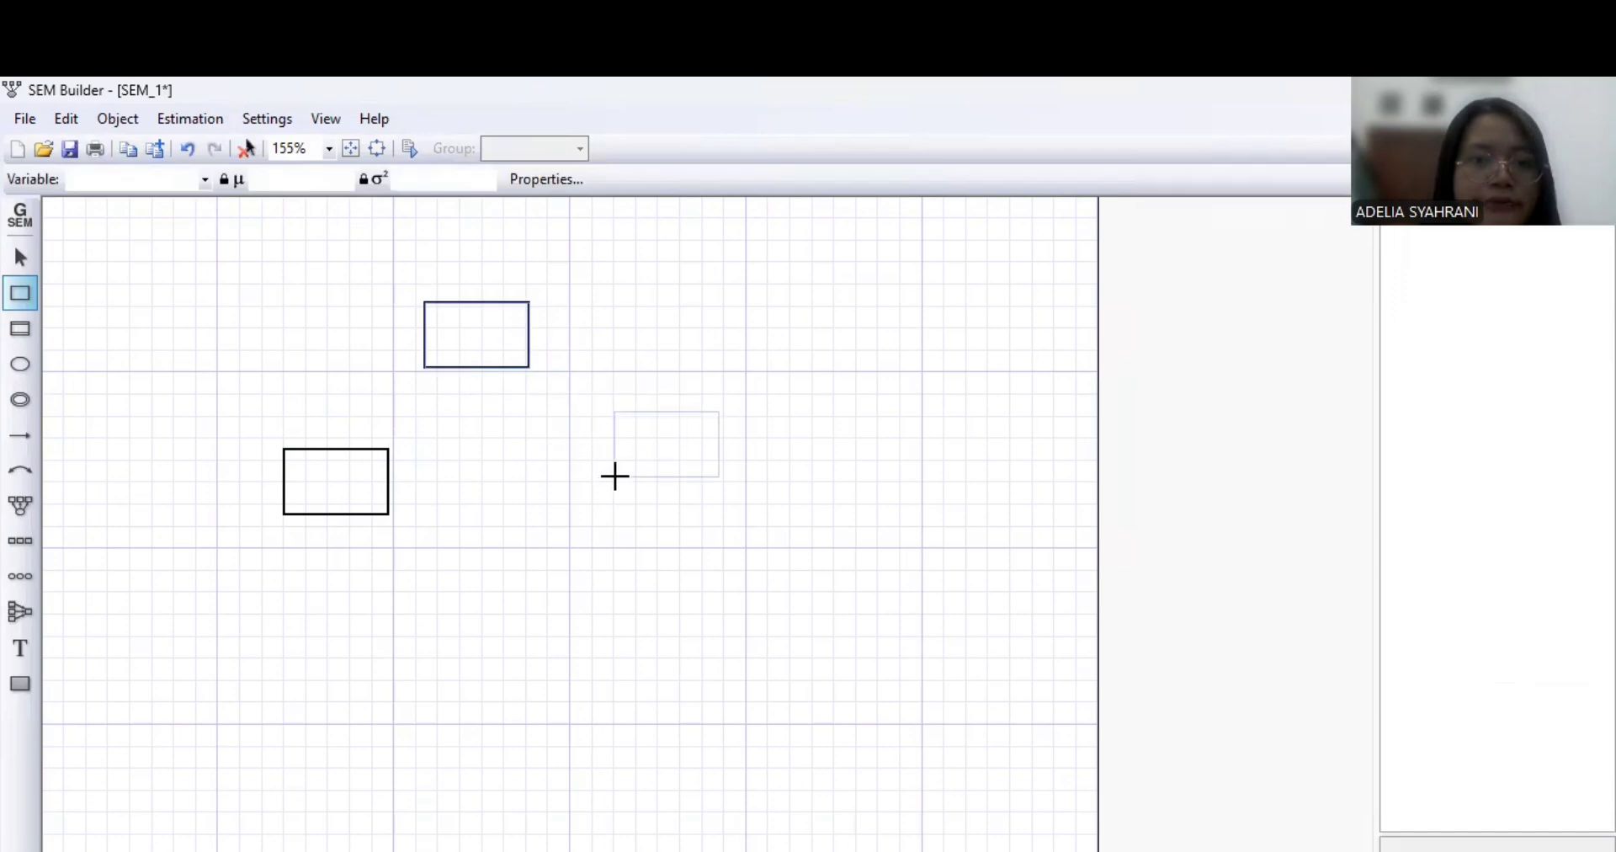
{"action": "left_click", "coordinate": [598, 511]}
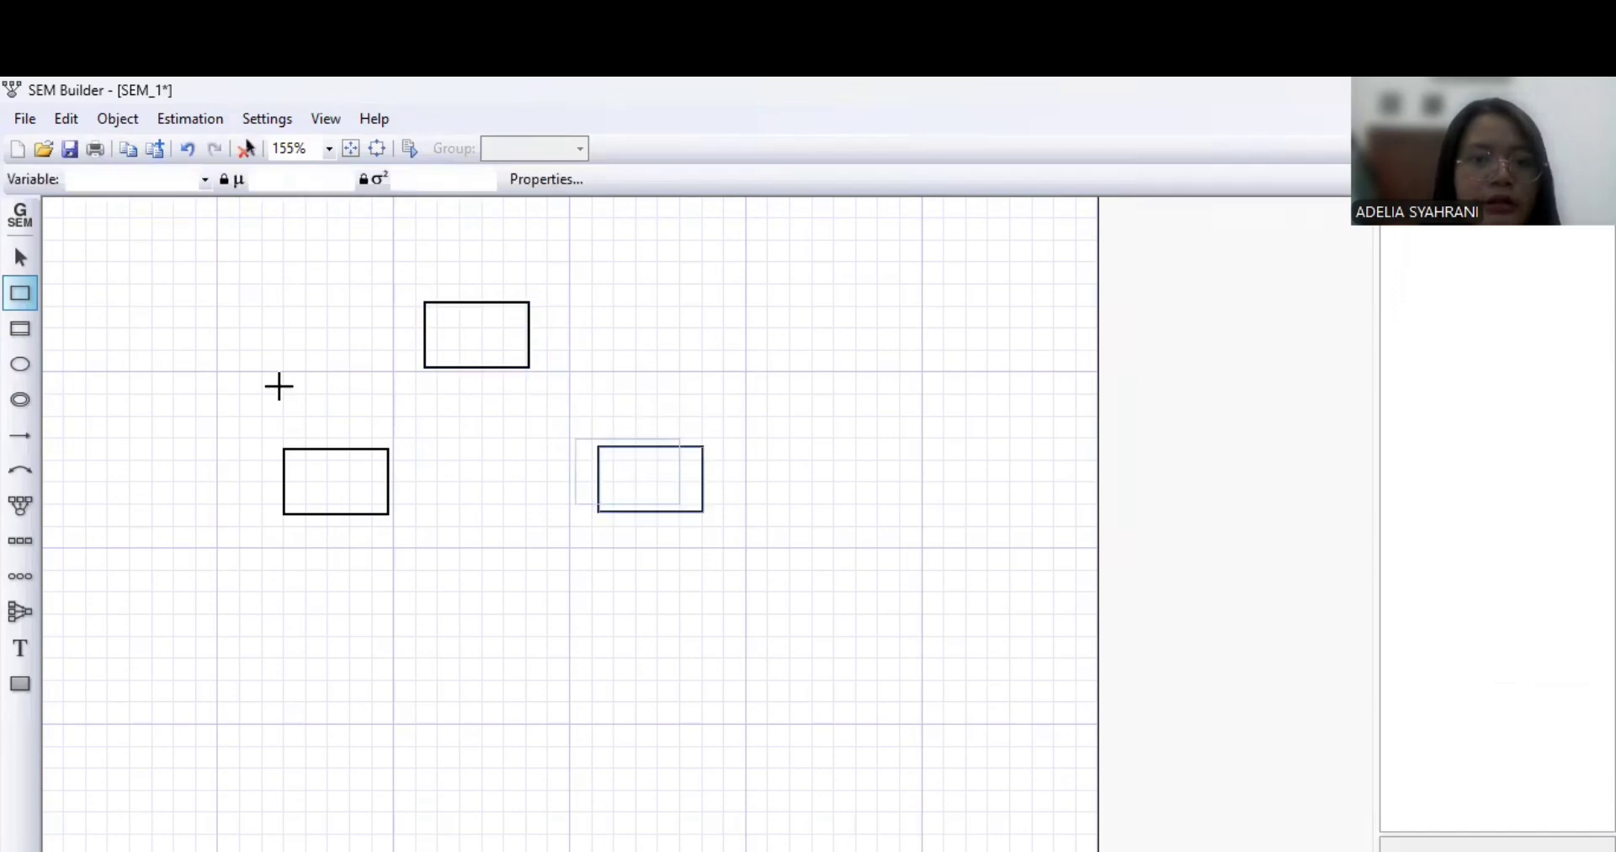
- Assign variable x to the lower-left box, m to the upper box and y to the lower-right box
{"action": "left_click", "coordinate": [18, 257]}
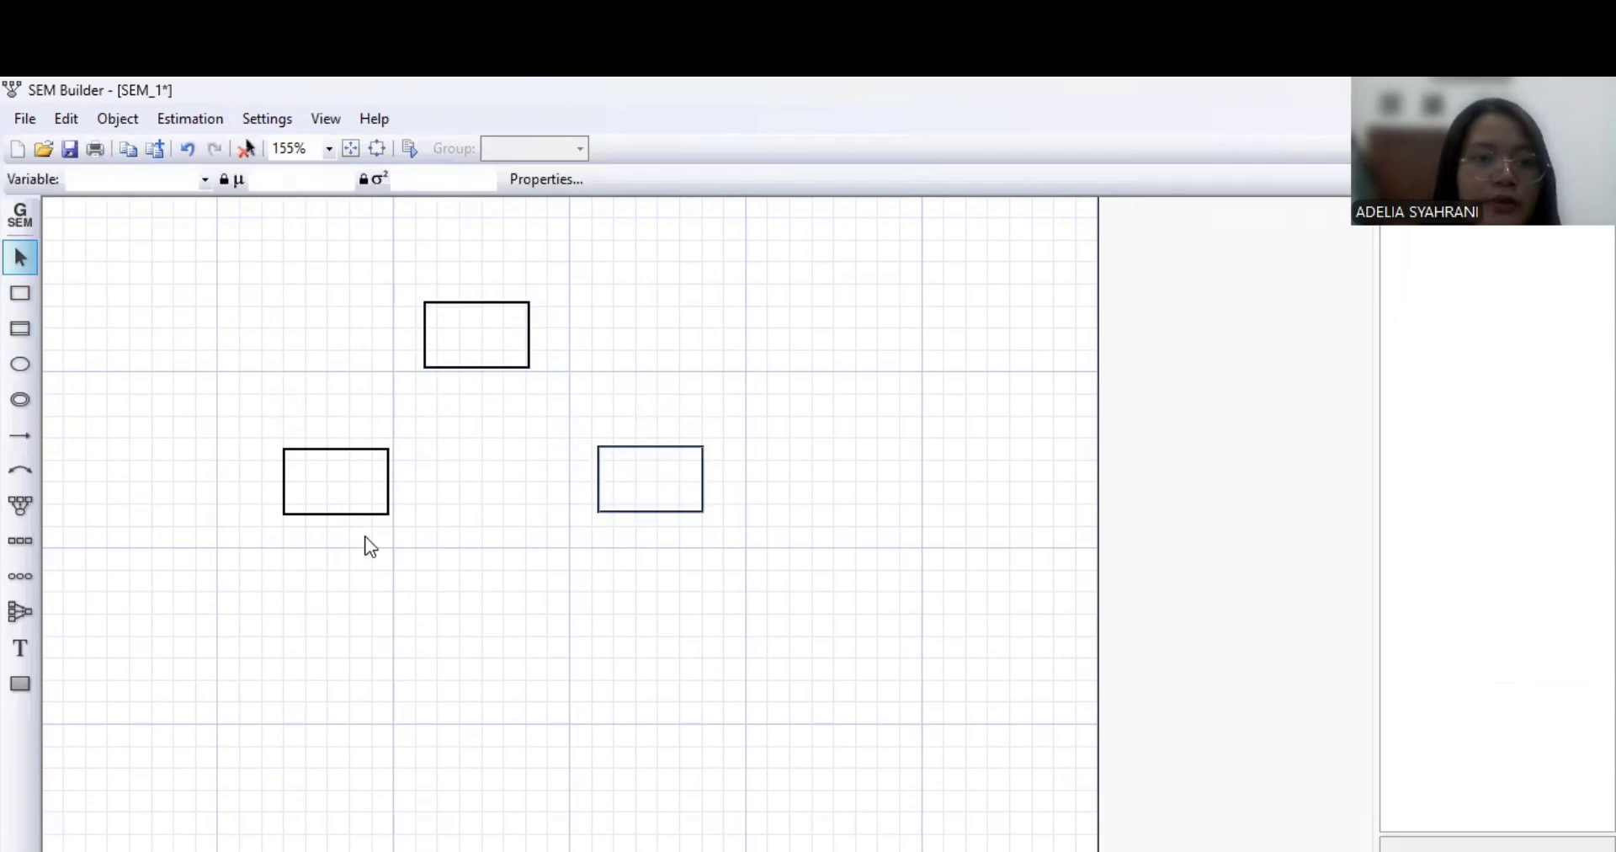
{"action": "left_click", "coordinate": [338, 495]}
{"action": "double_click", "coordinate": [338, 495]}
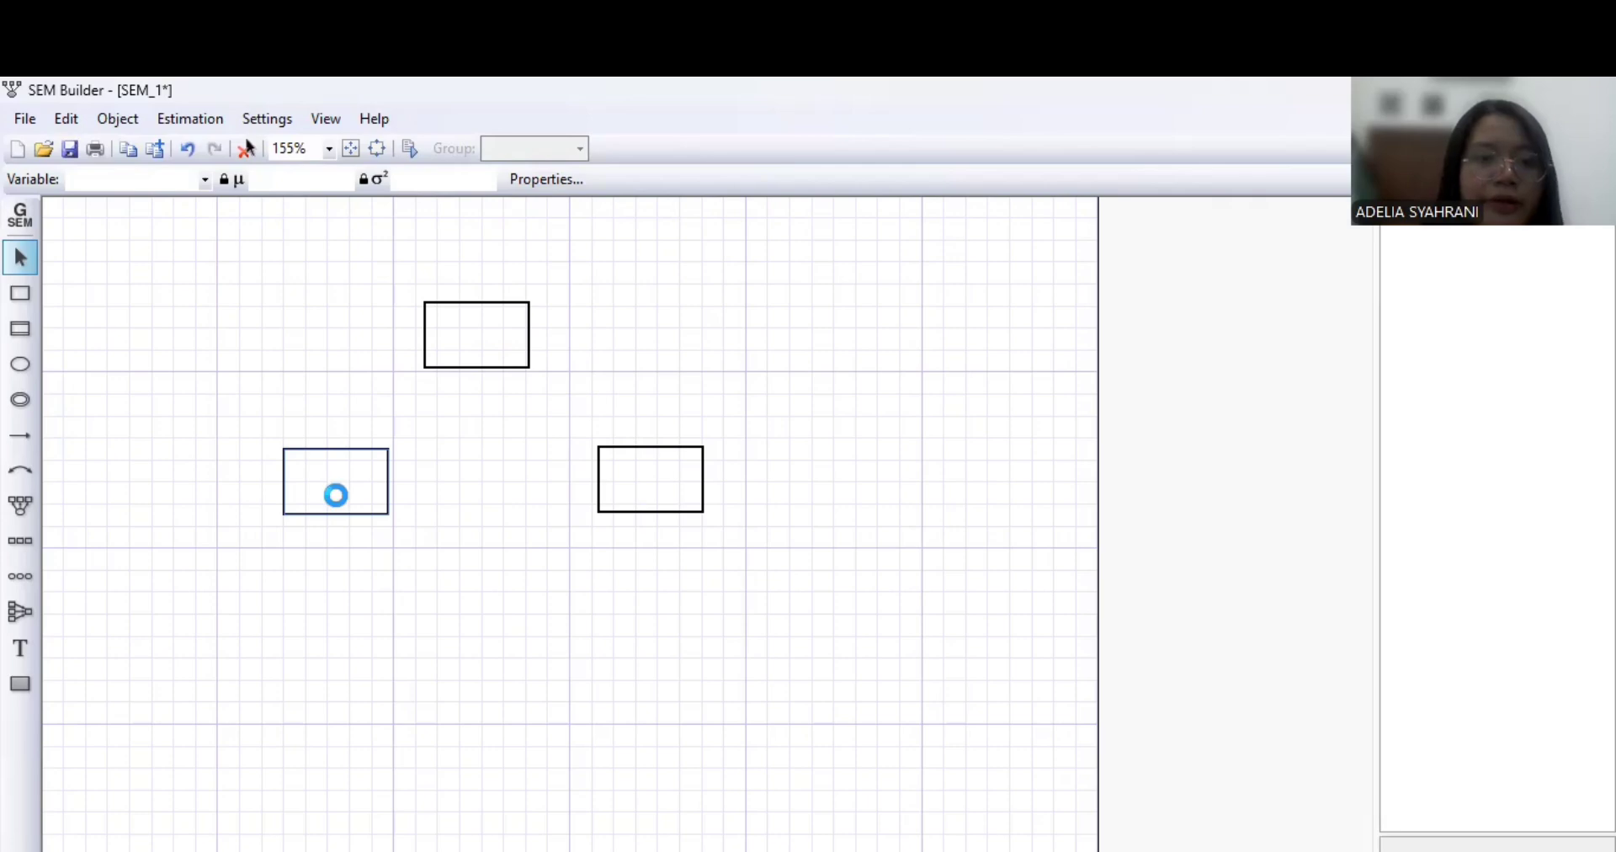
{"action": "type", "text": "x"}
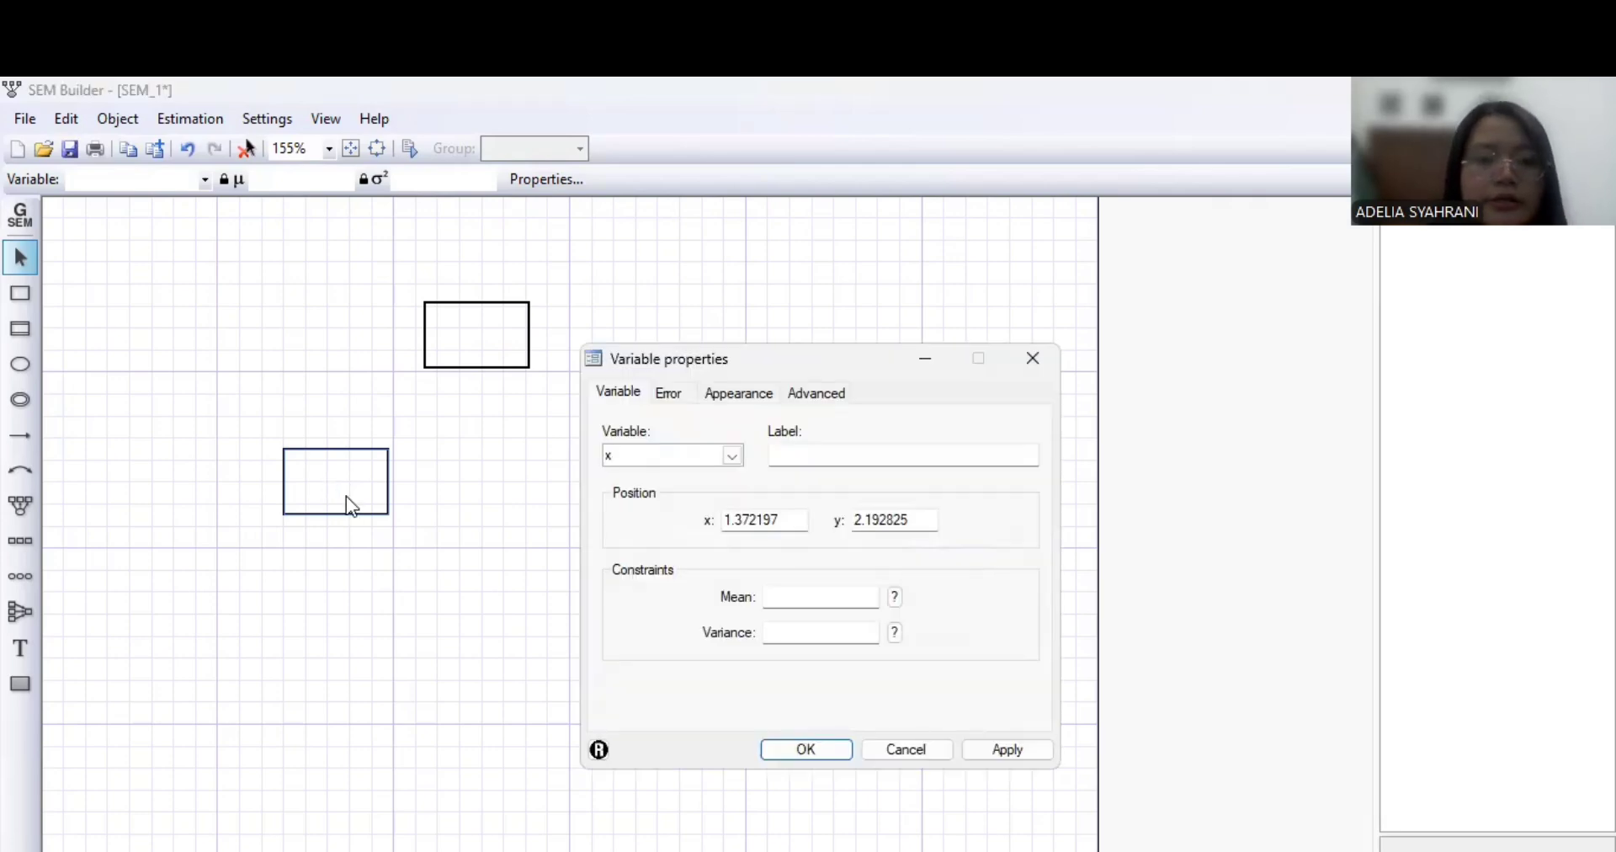
{"action": "key", "text": "Return"}
{"action": "double_click", "coordinate": [459, 317]}
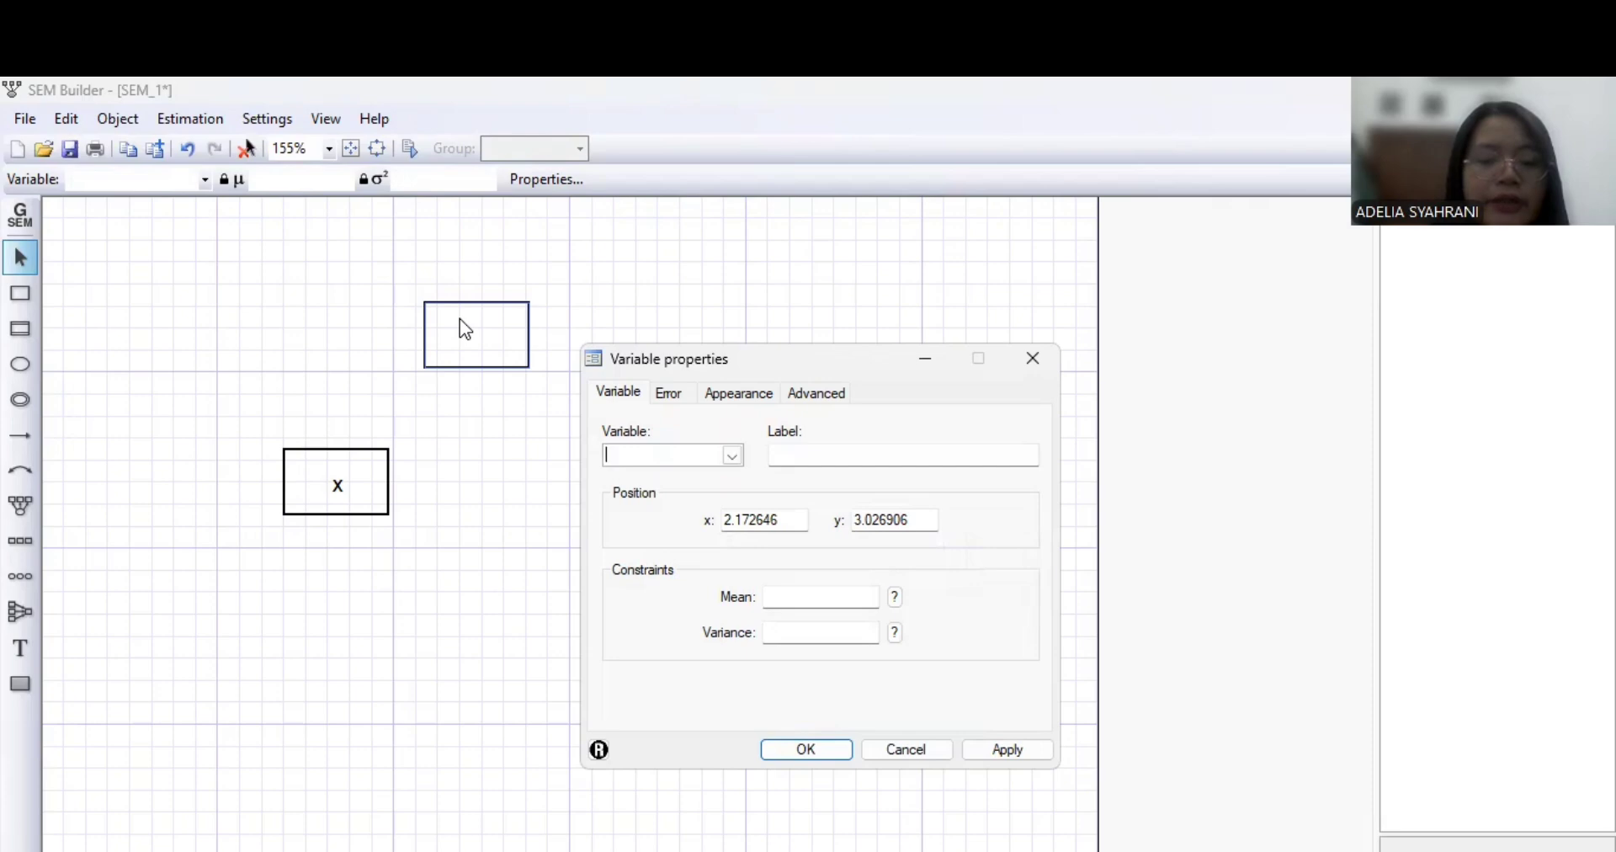
{"action": "type", "text": "m"}
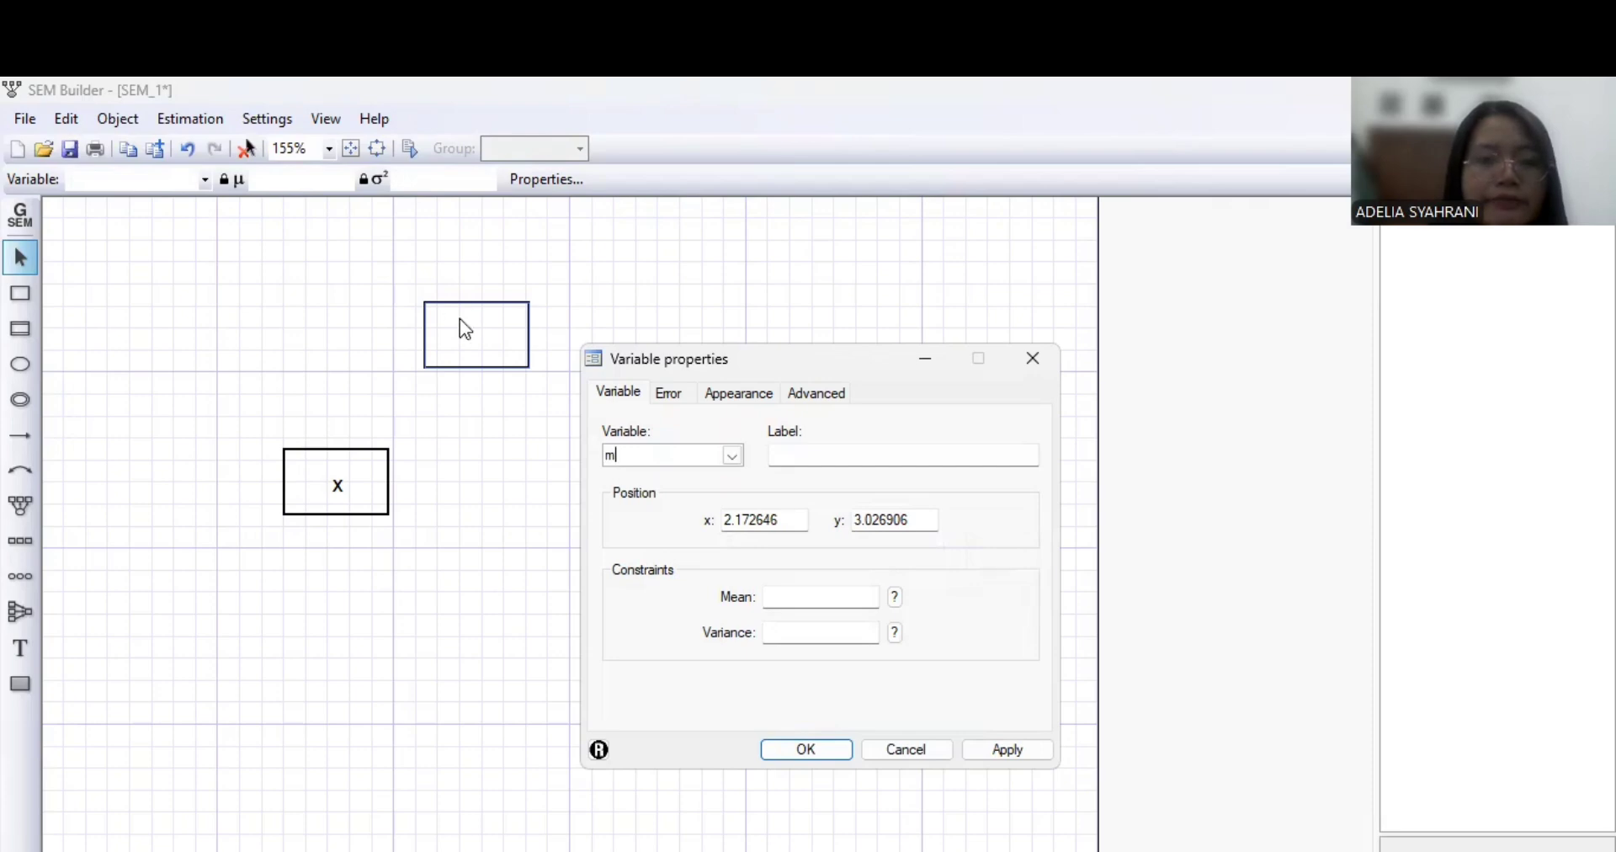
{"action": "key", "text": "Return"}
{"action": "double_click", "coordinate": [637, 468]}
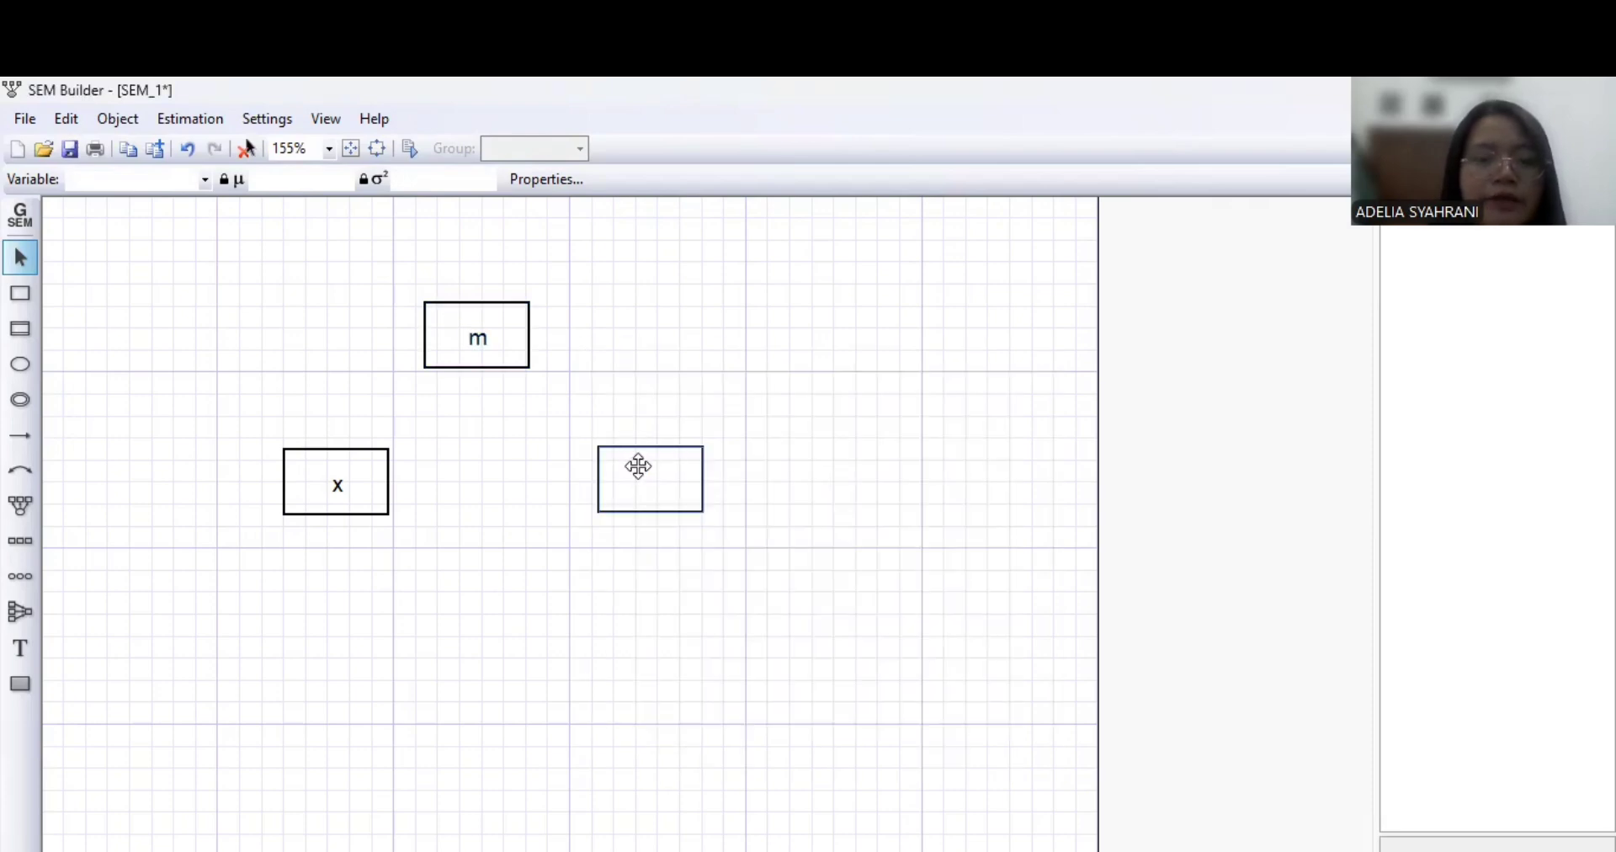
{"action": "type", "text": "y"}
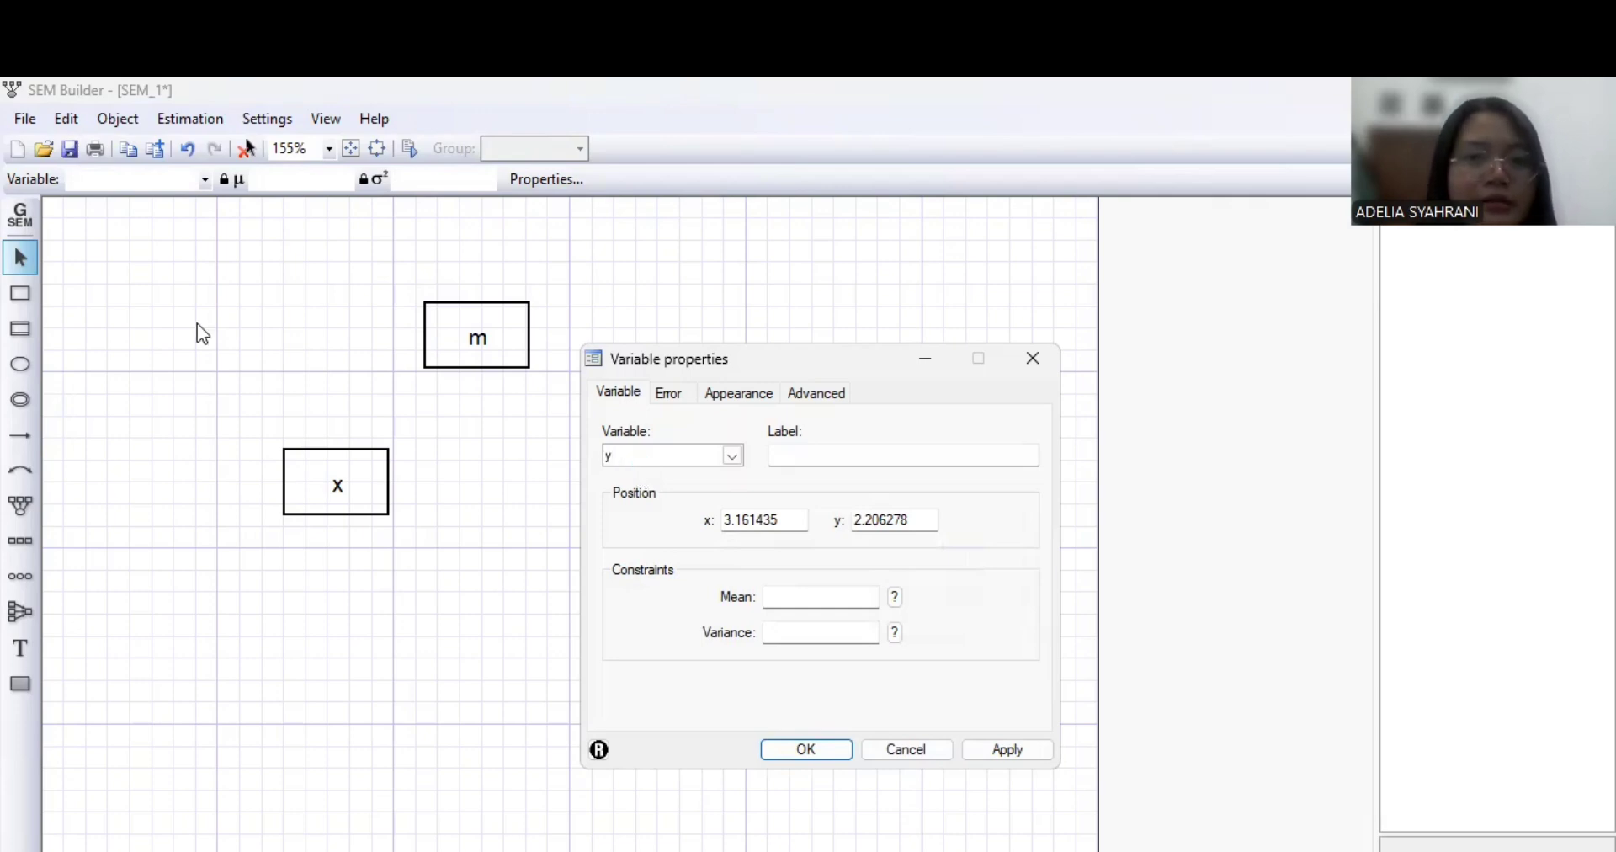
{"action": "key", "text": "Return"}
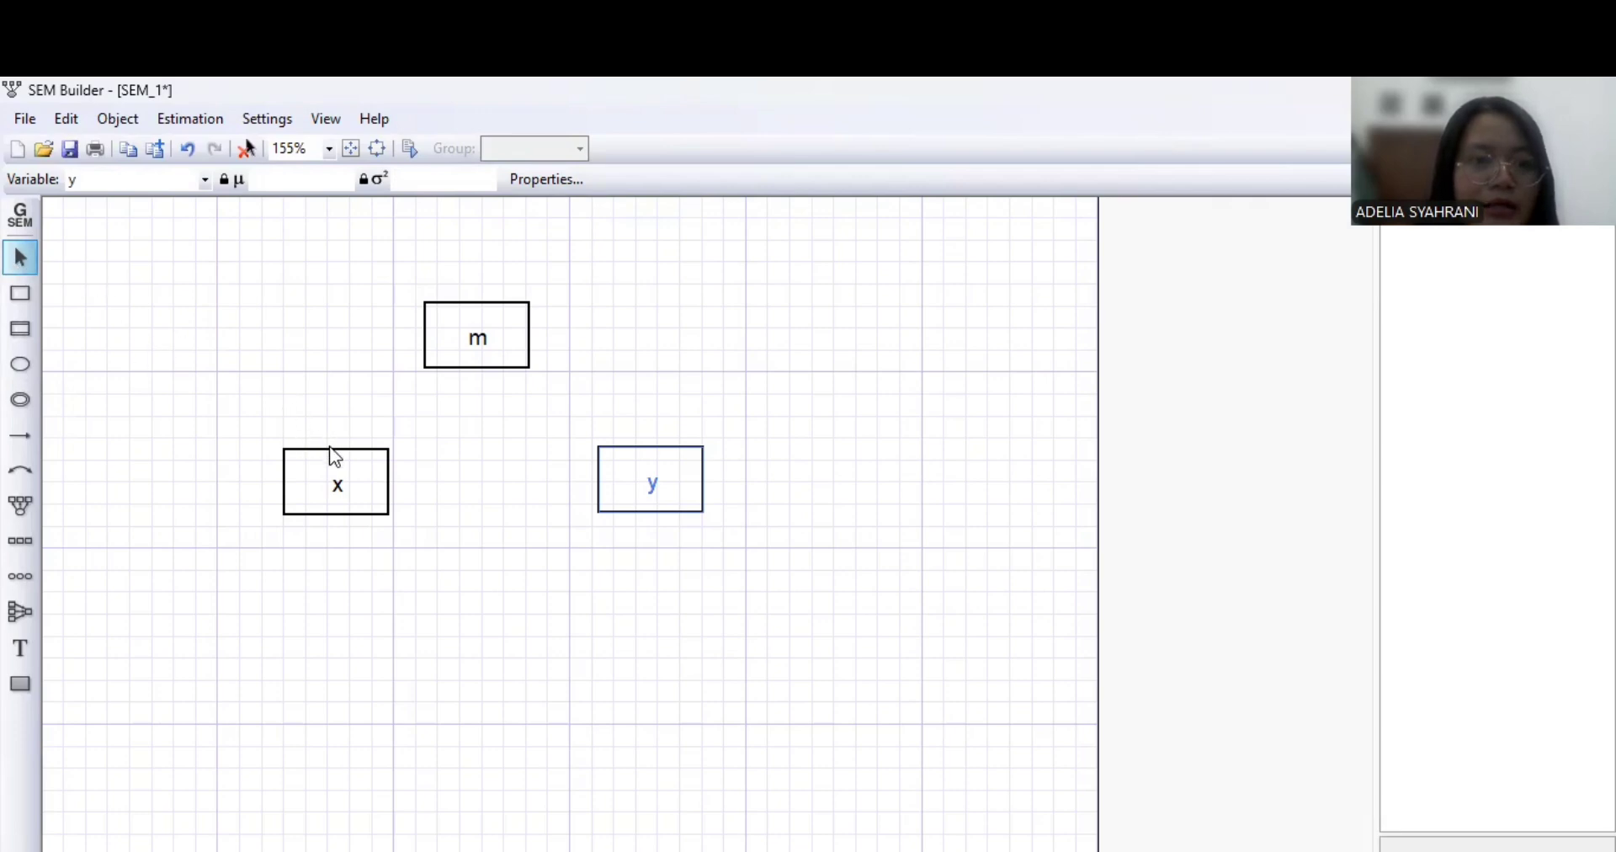
- Draw the paths from x to m, from m to y and from x directly to y
{"action": "left_click", "coordinate": [20, 439]}
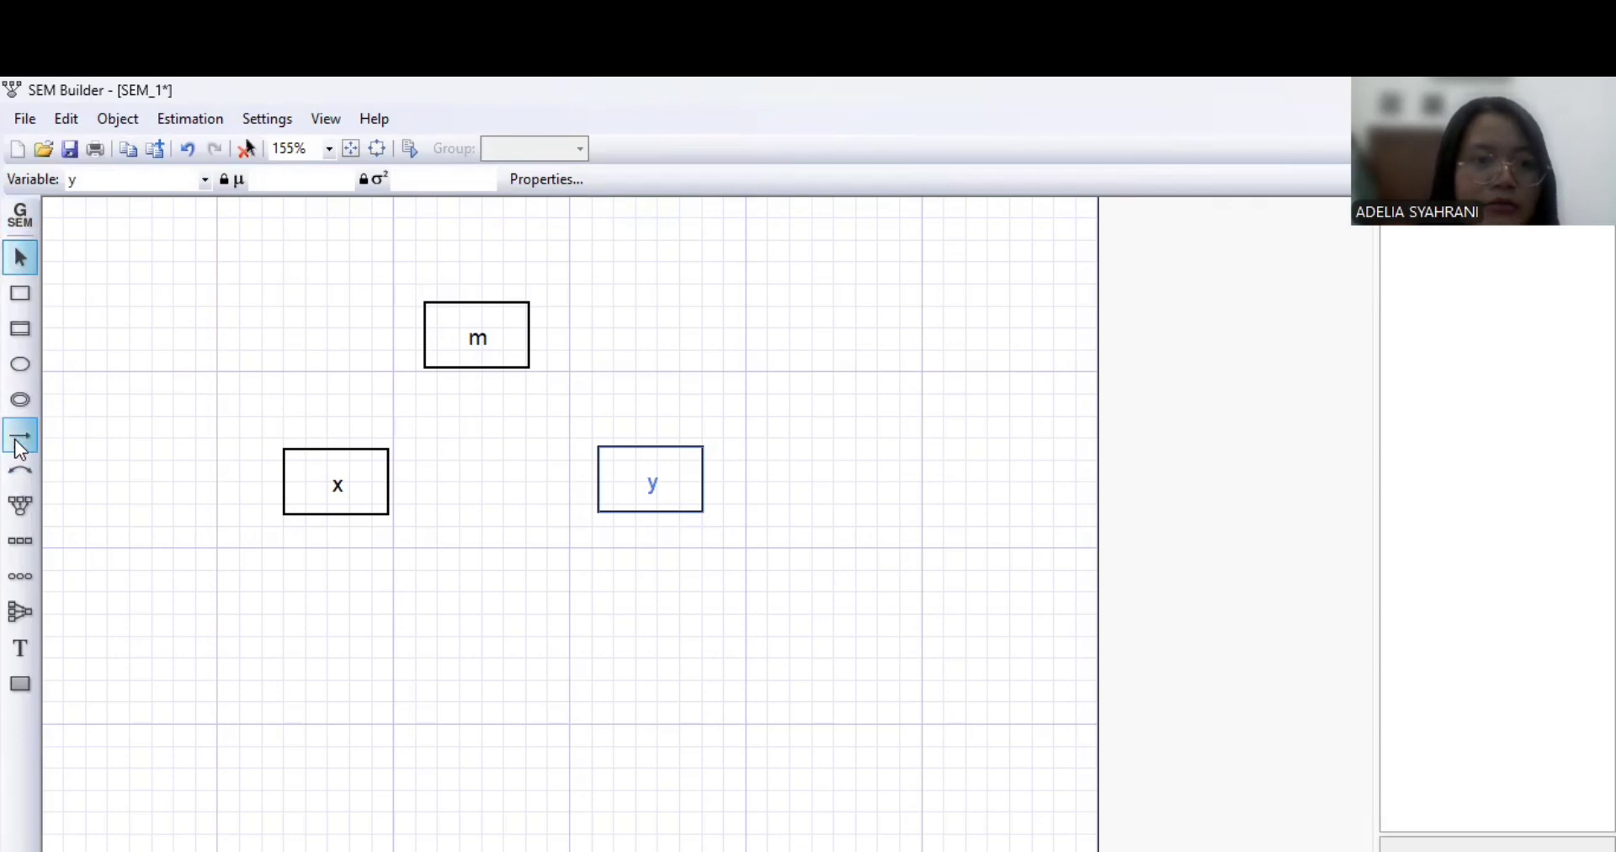
{"action": "left_click_drag", "start_coordinate": [329, 451], "coordinate": [429, 330]}
{"action": "left_click_drag", "start_coordinate": [529, 340], "coordinate": [660, 450]}
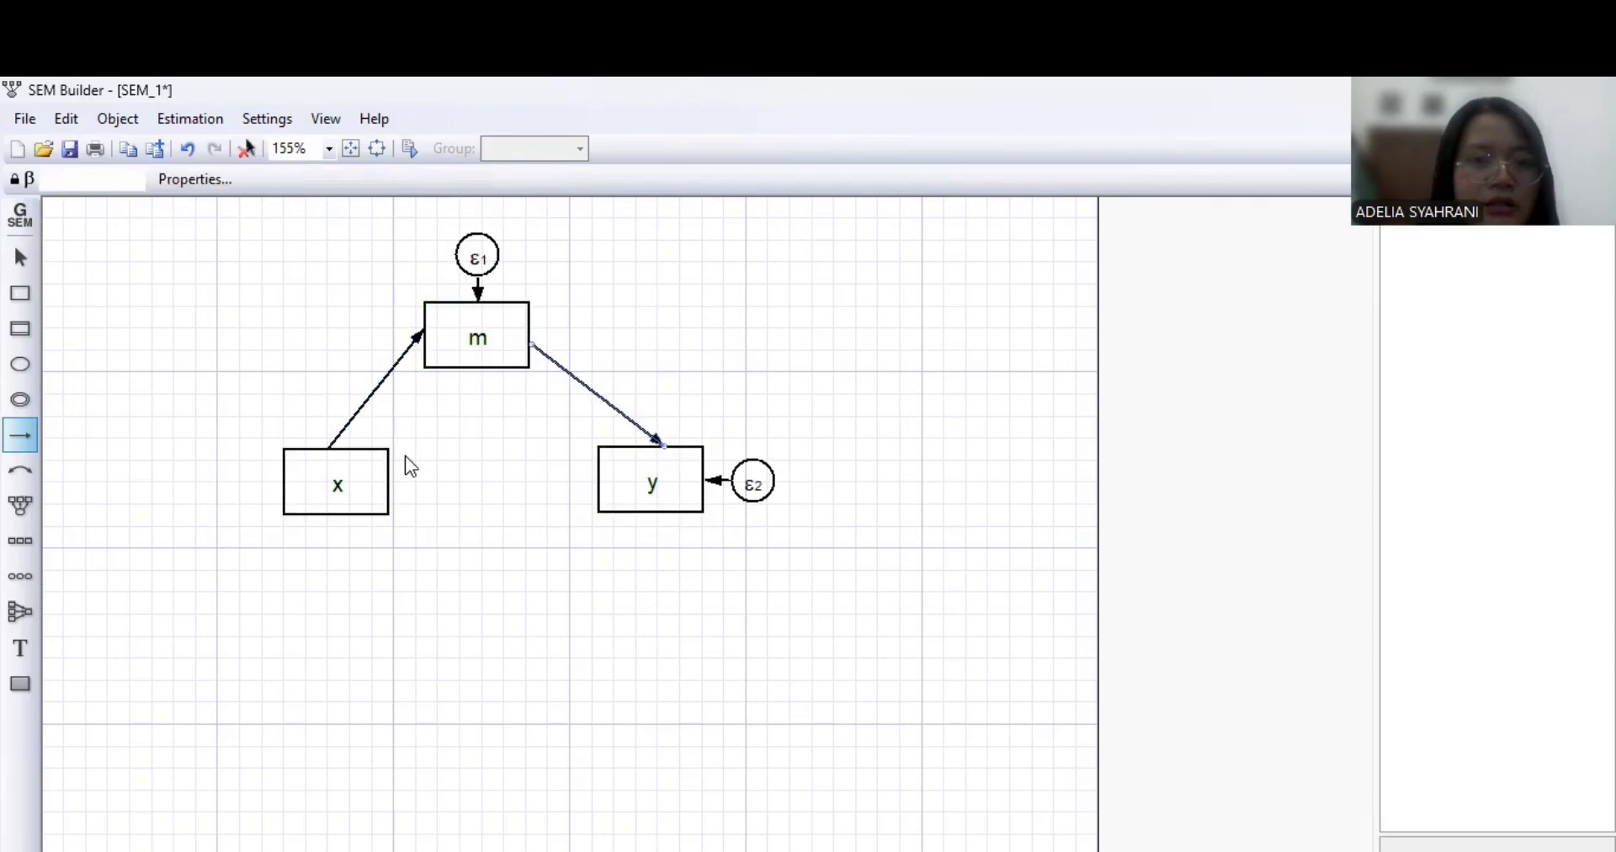
{"action": "left_click_drag", "start_coordinate": [386, 486], "coordinate": [599, 488]}
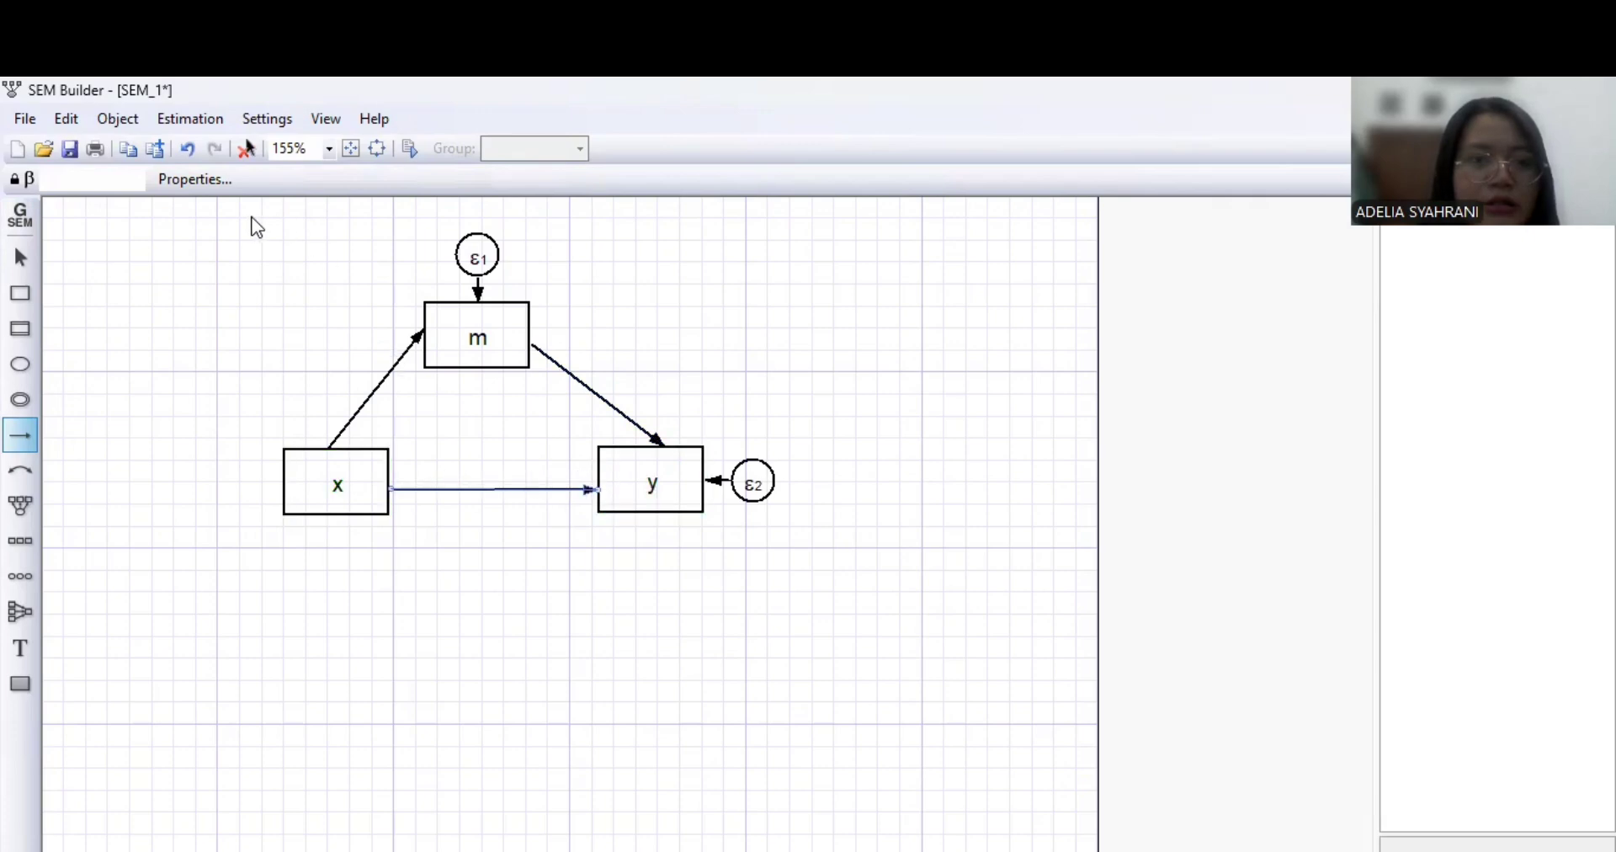
- Estimate the path model by maximum likelihood and check the LR test of model vs. saturated in the Stata results window
{"action": "left_click", "coordinate": [197, 124]}
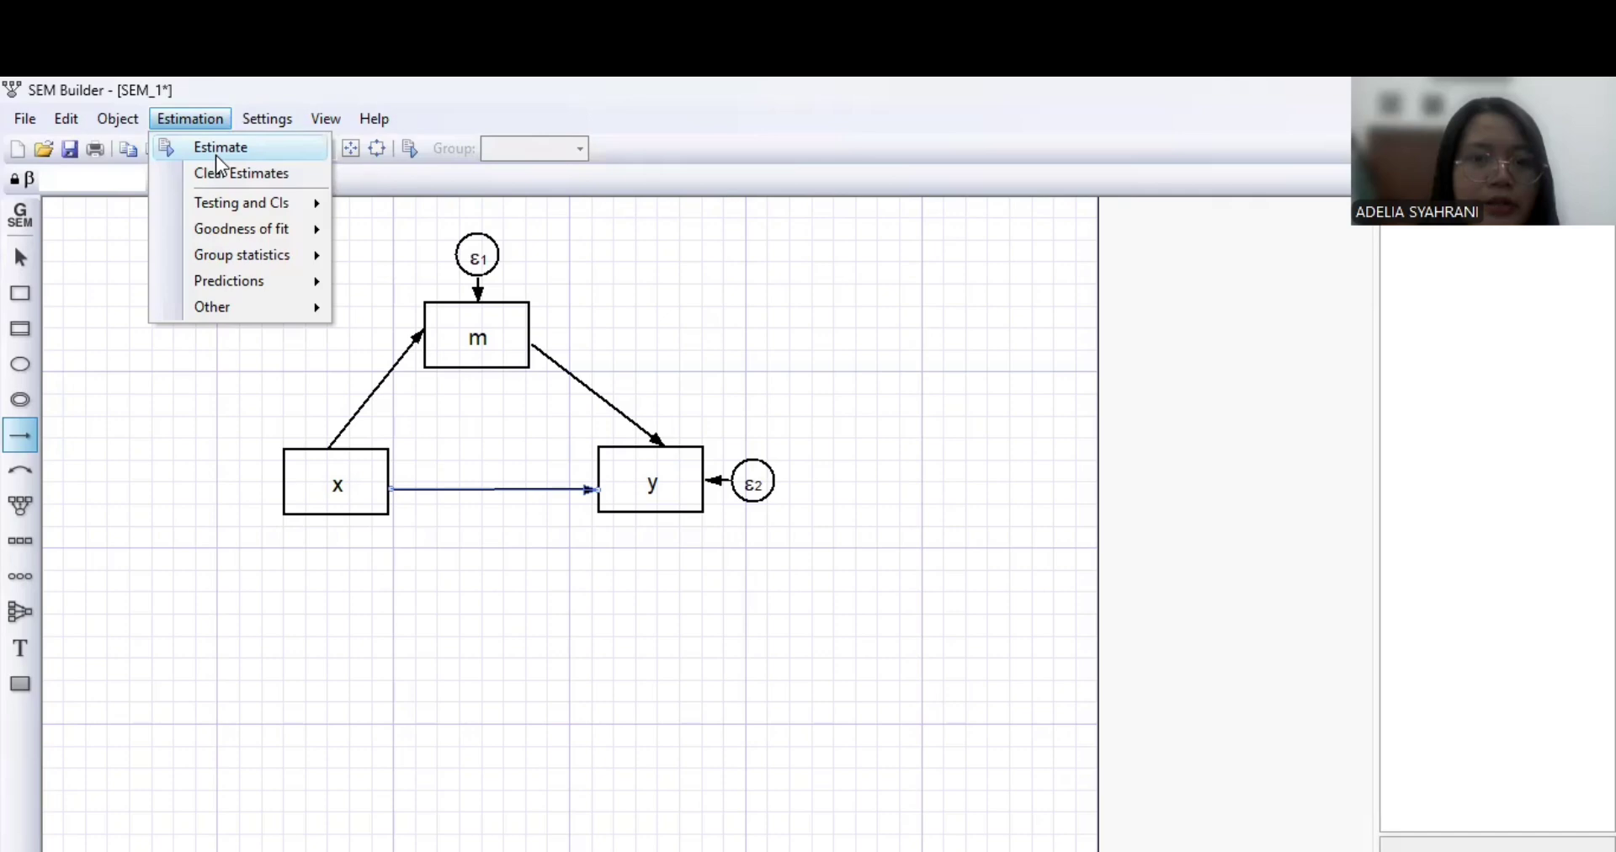
{"action": "left_click", "coordinate": [215, 155]}
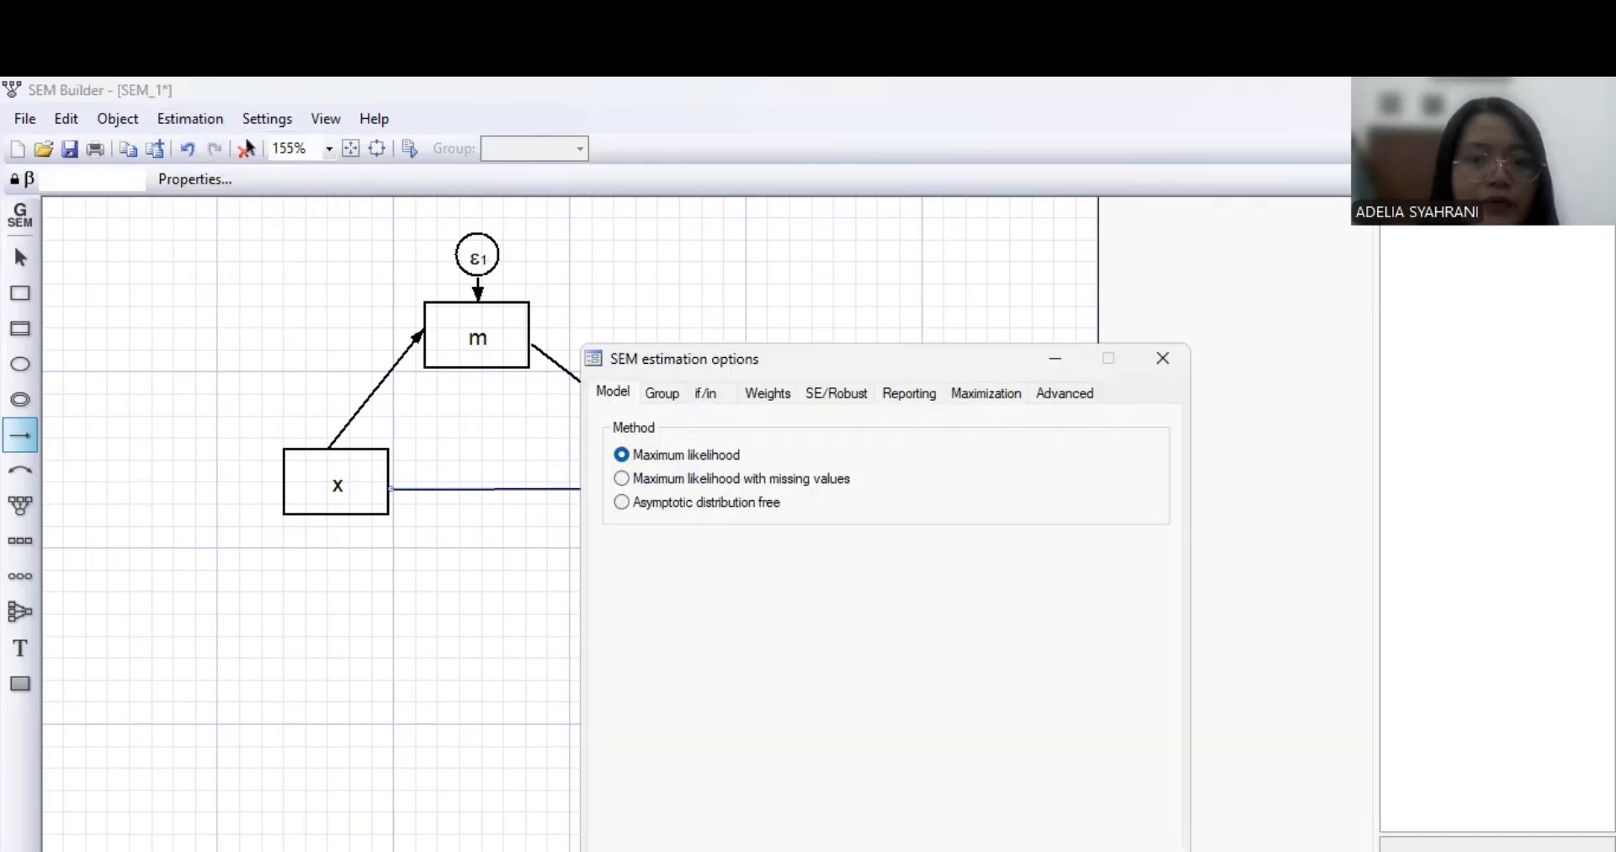
{"action": "key", "text": "Return"}
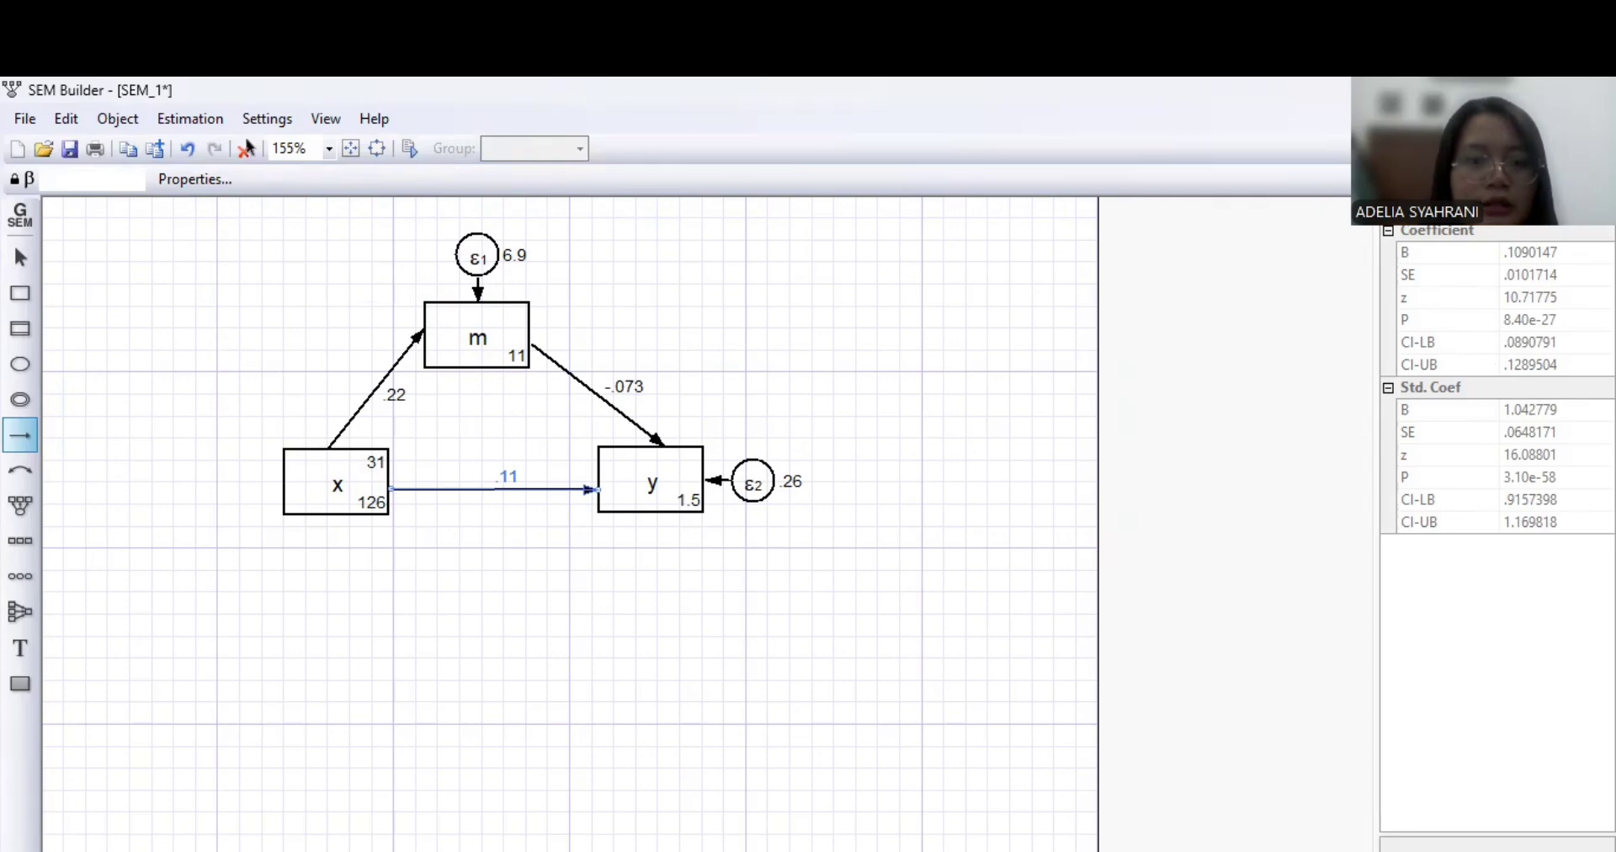
{"action": "key", "text": "alt+Tab"}
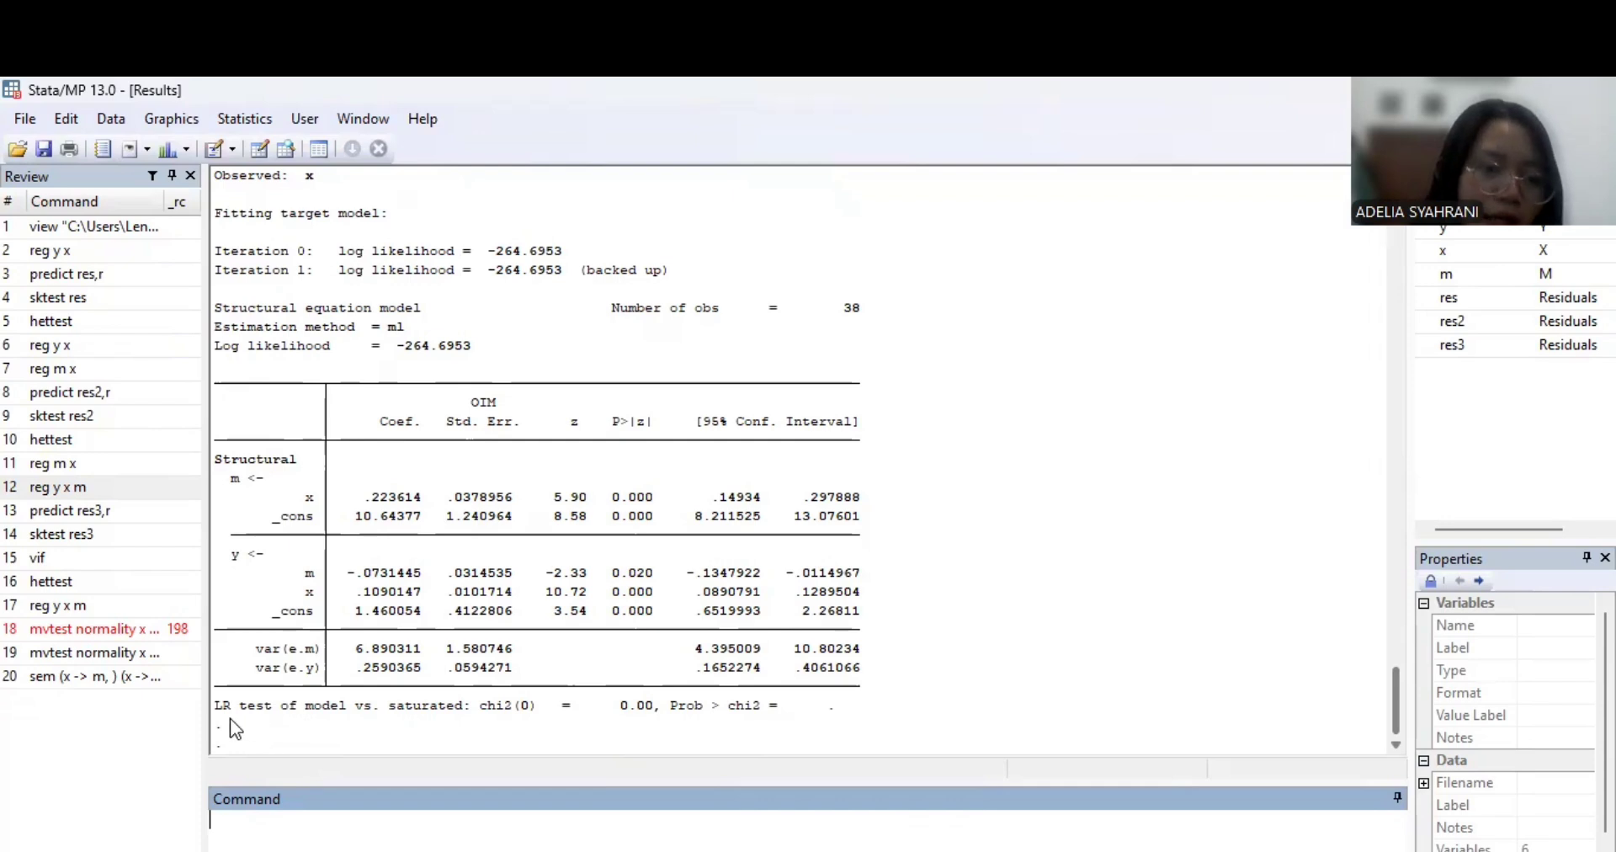
{"action": "left_click_drag", "start_coordinate": [766, 705], "coordinate": [509, 704]}
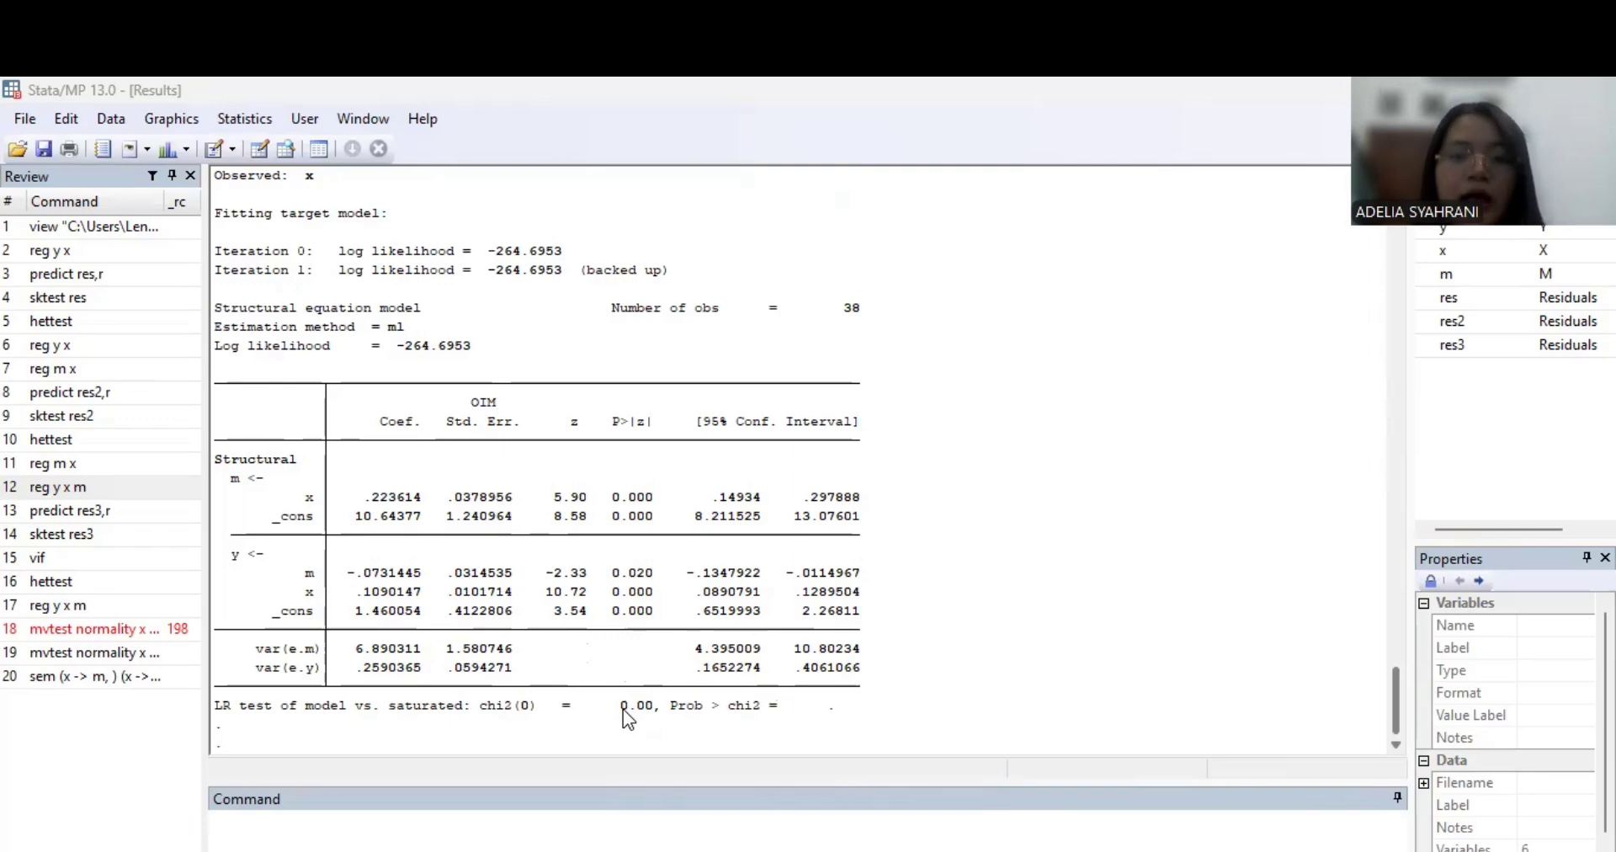
- Run the goodness-of-fit command "estat gof, stat (all)" for the estimated SEM
{"action": "left_click", "coordinate": [498, 842]}
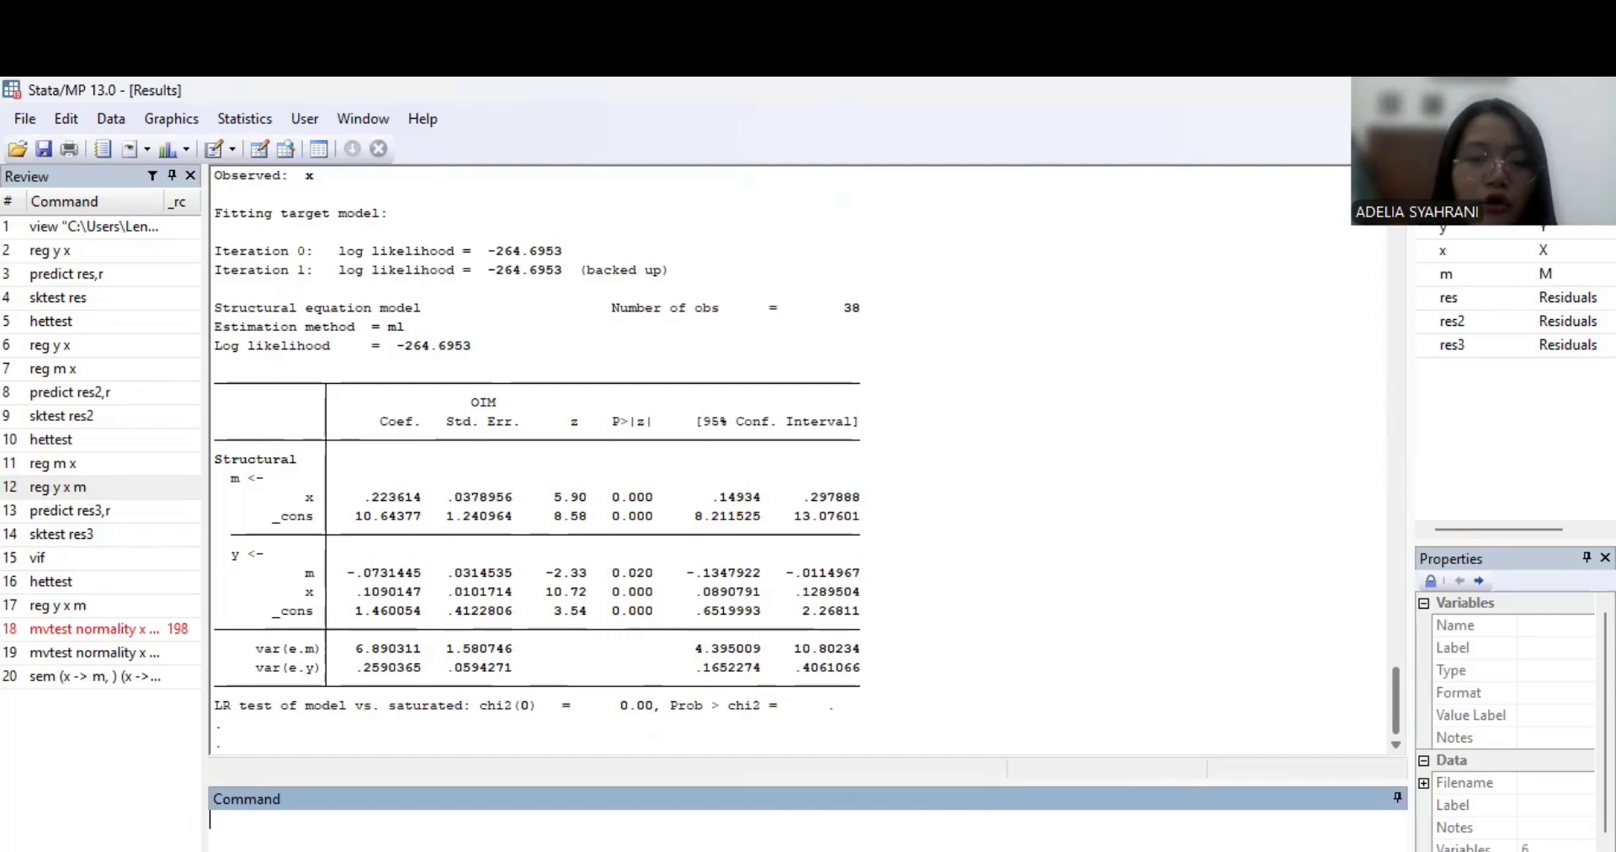
{"action": "left_click", "coordinate": [623, 815]}
{"action": "type", "text": "estat"}
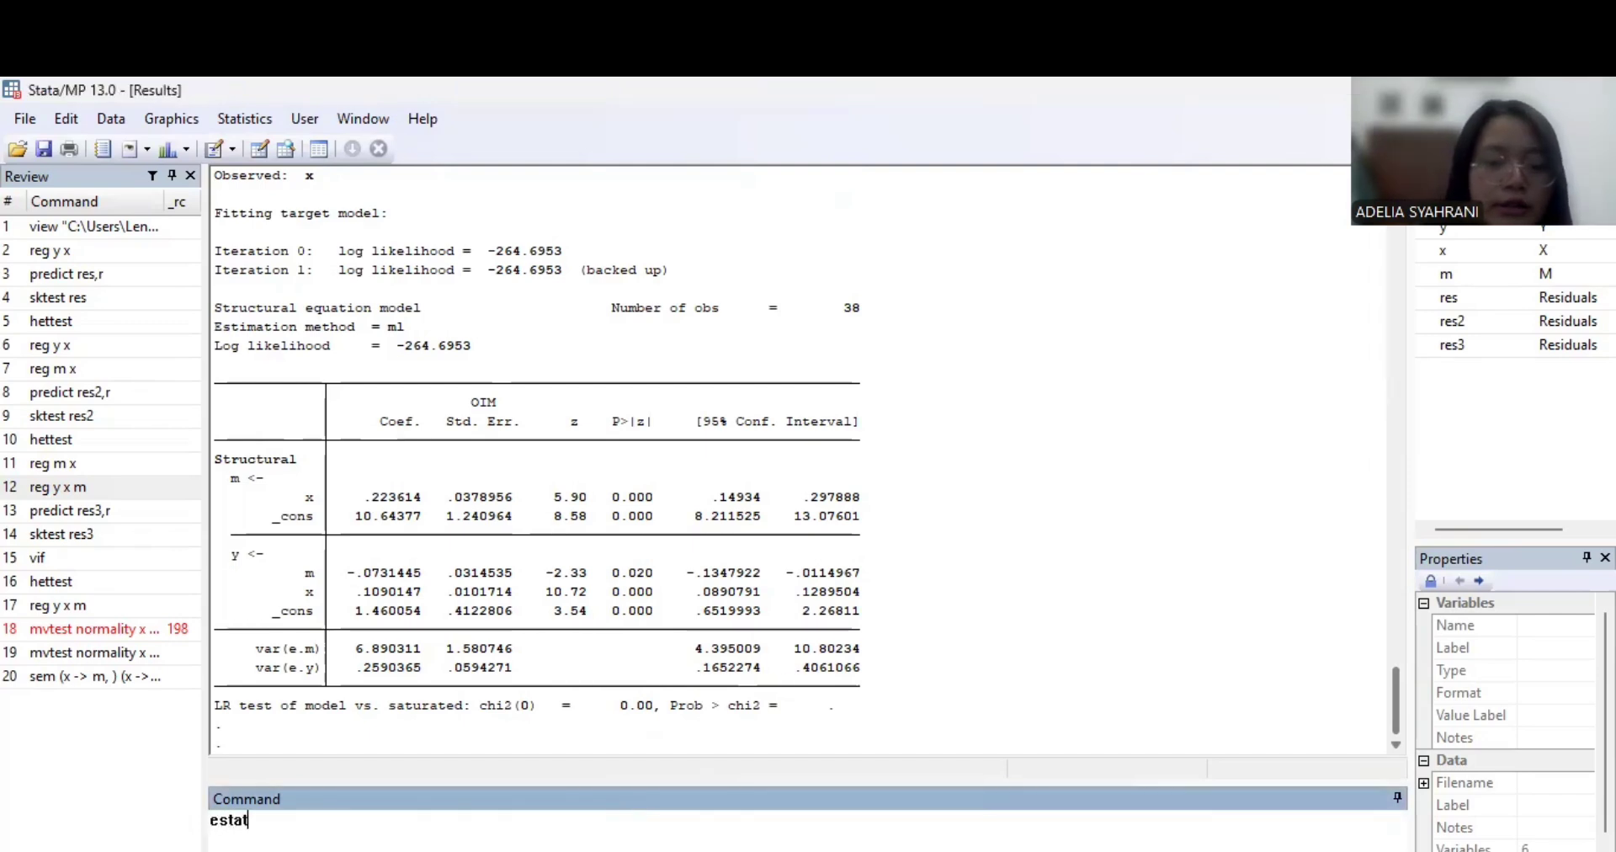
{"action": "type", "text": " gof"}
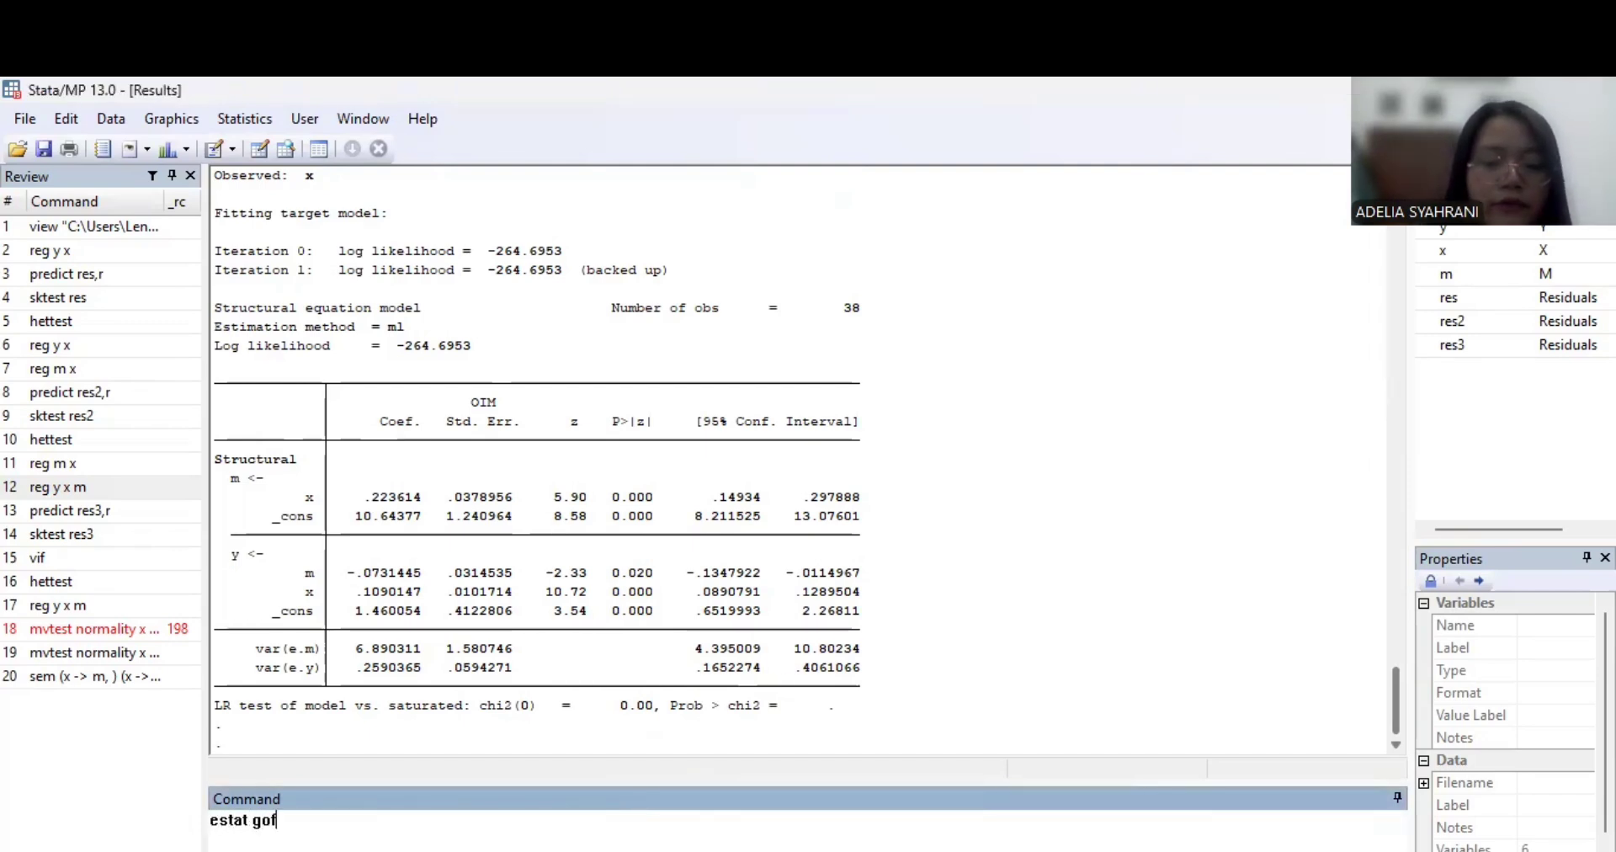
{"action": "type", "text": ", stat (A"}
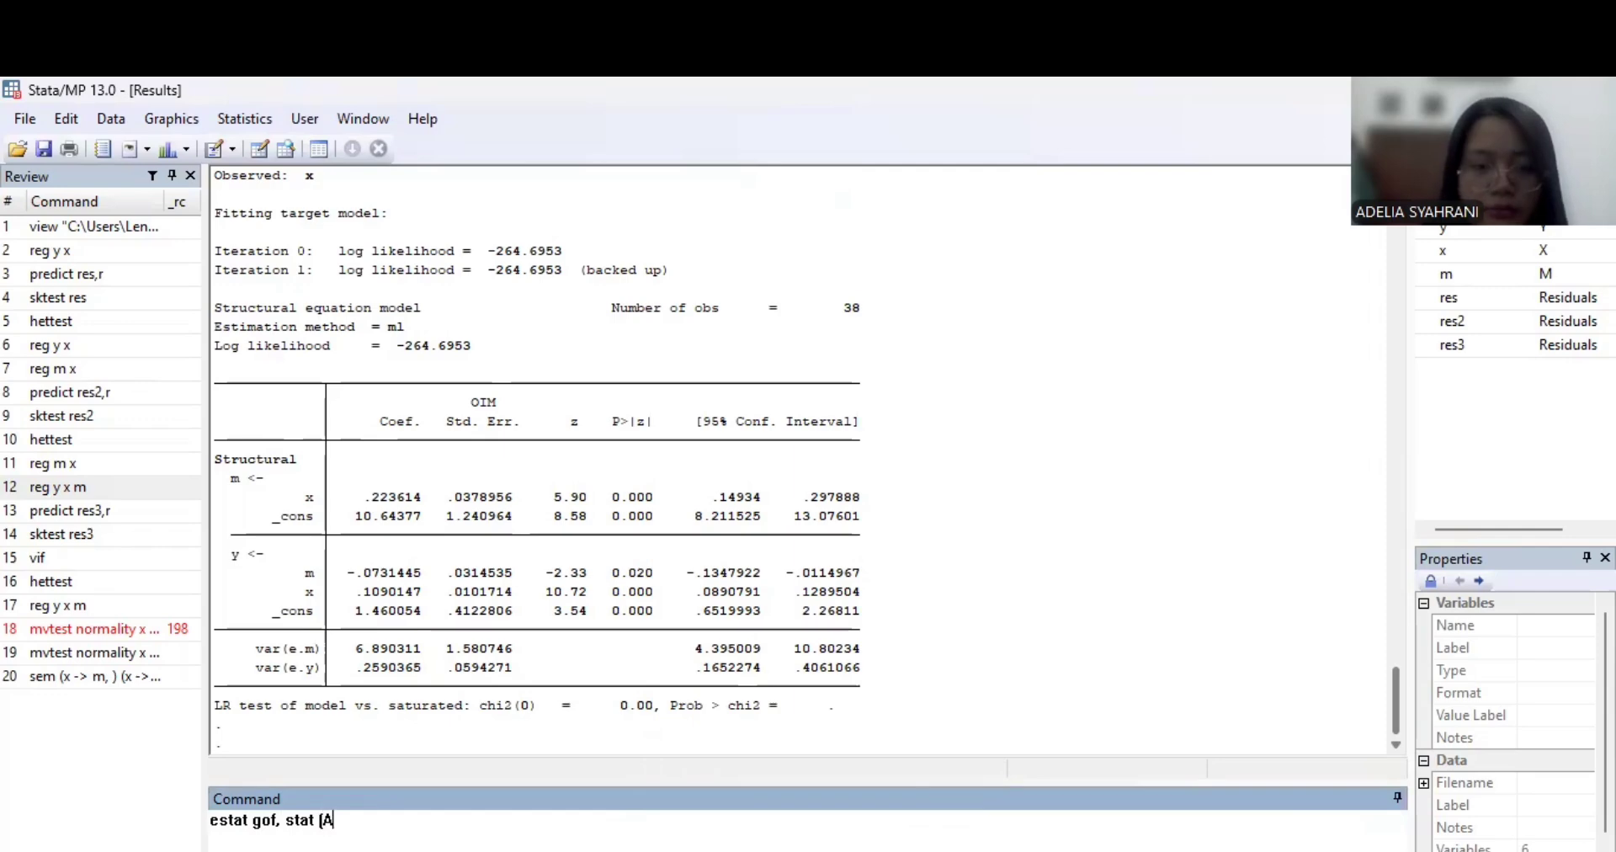
{"action": "type", "text": "ll)"}
{"action": "key", "text": "BackSpace"}
{"action": "key", "text": "BackSpace"}
{"action": "key", "text": "BackSpace"}
{"action": "key", "text": "BackSpace"}
{"action": "key", "text": "BackSpace"}
{"action": "type", "text": "(a"}
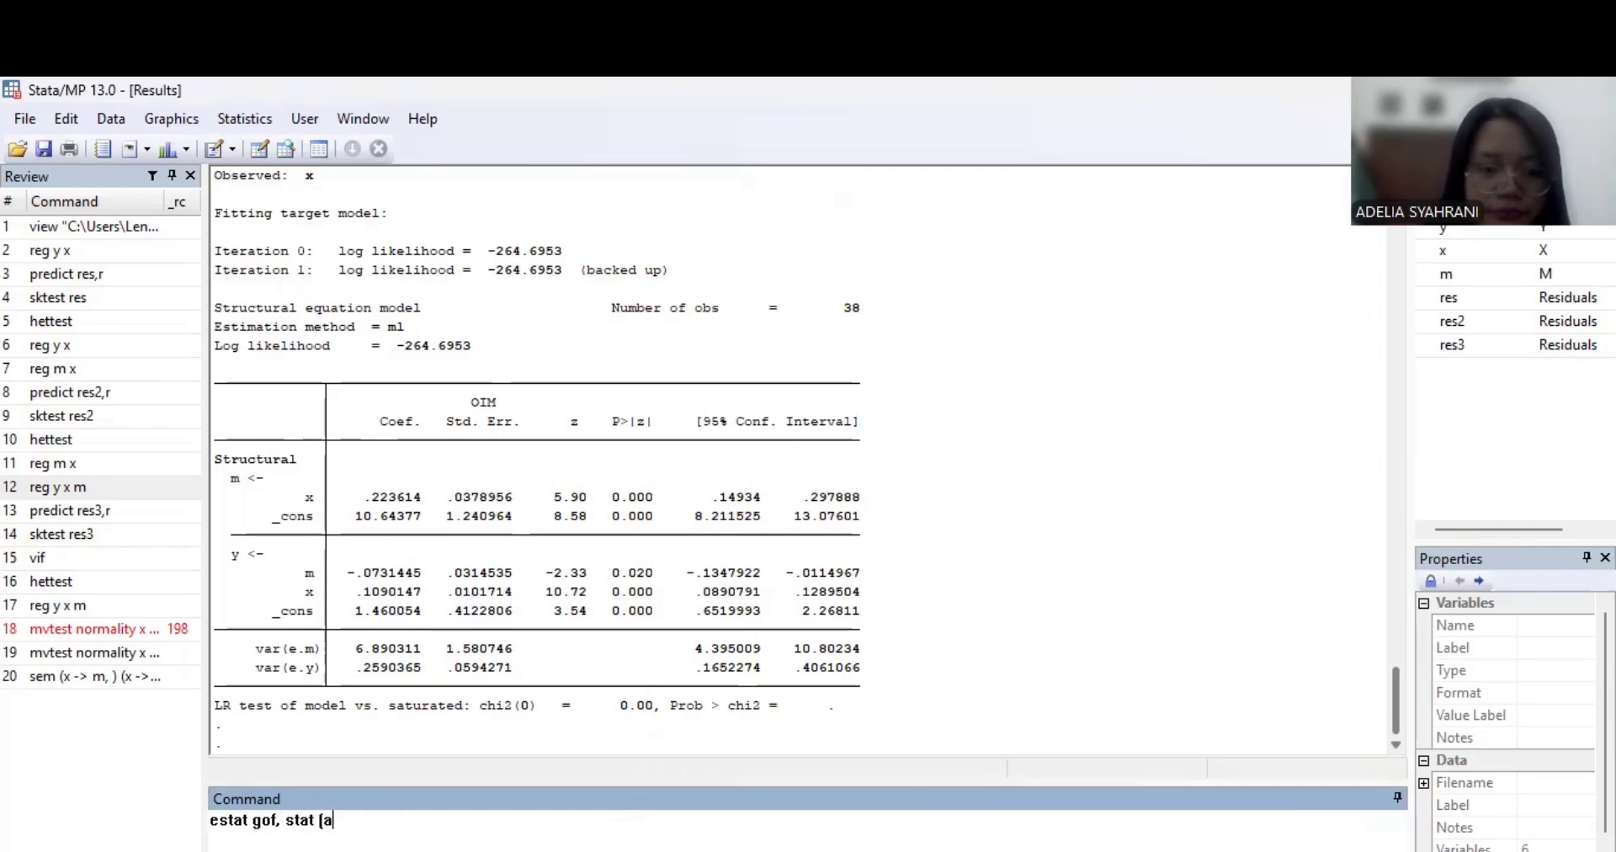
{"action": "type", "text": "ll)"}
{"action": "key", "text": "Return"}
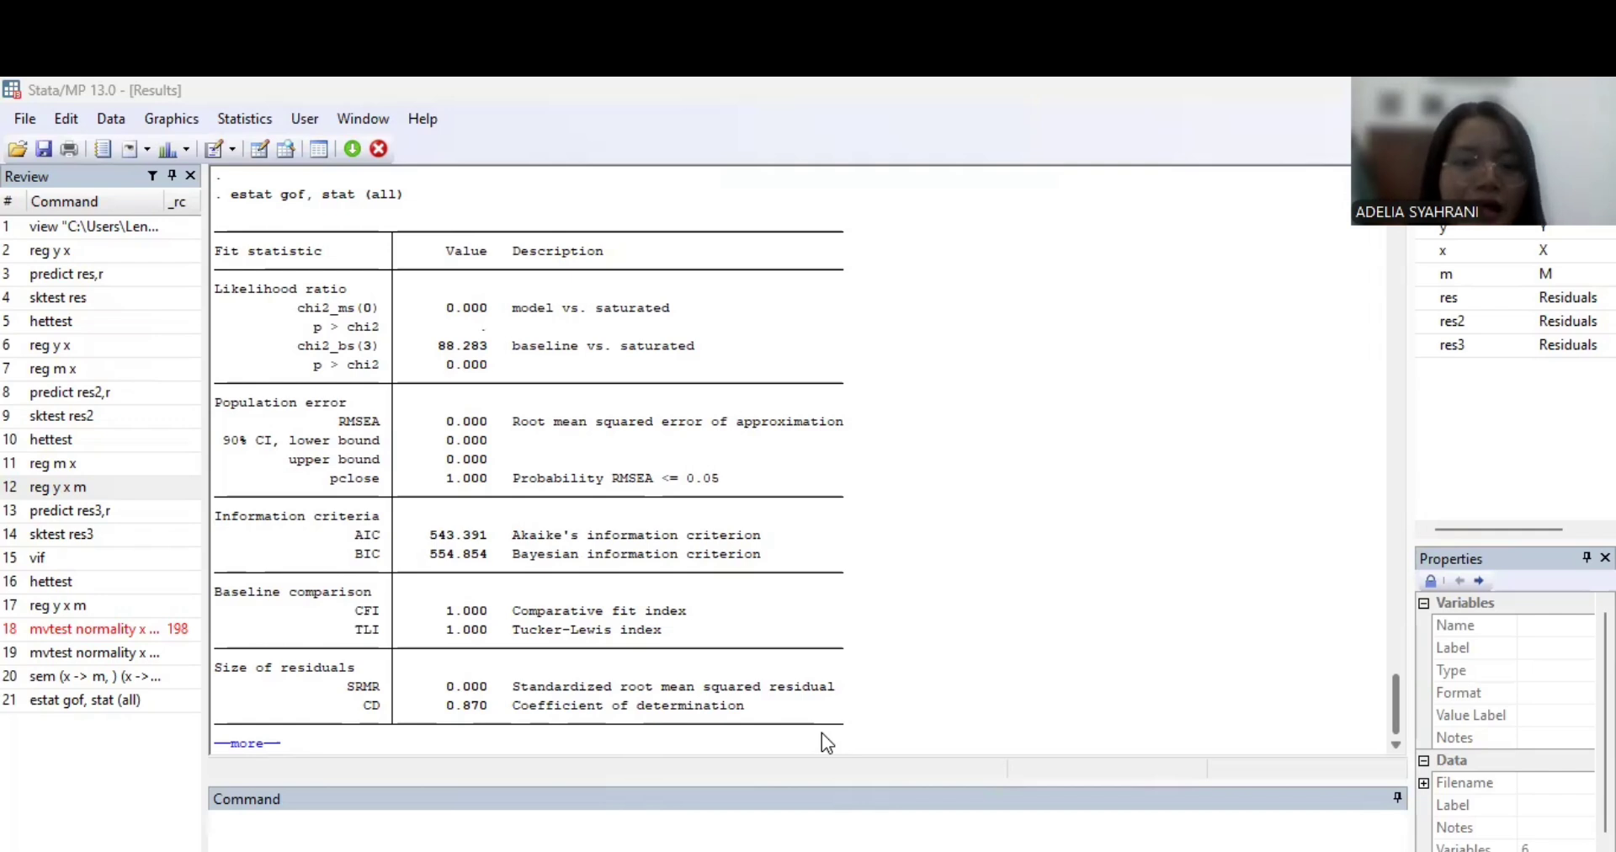
- Test the indirect effect by running the command "medsem, indep (x) med(m) dep(y)"
{"action": "left_click", "coordinate": [567, 632]}
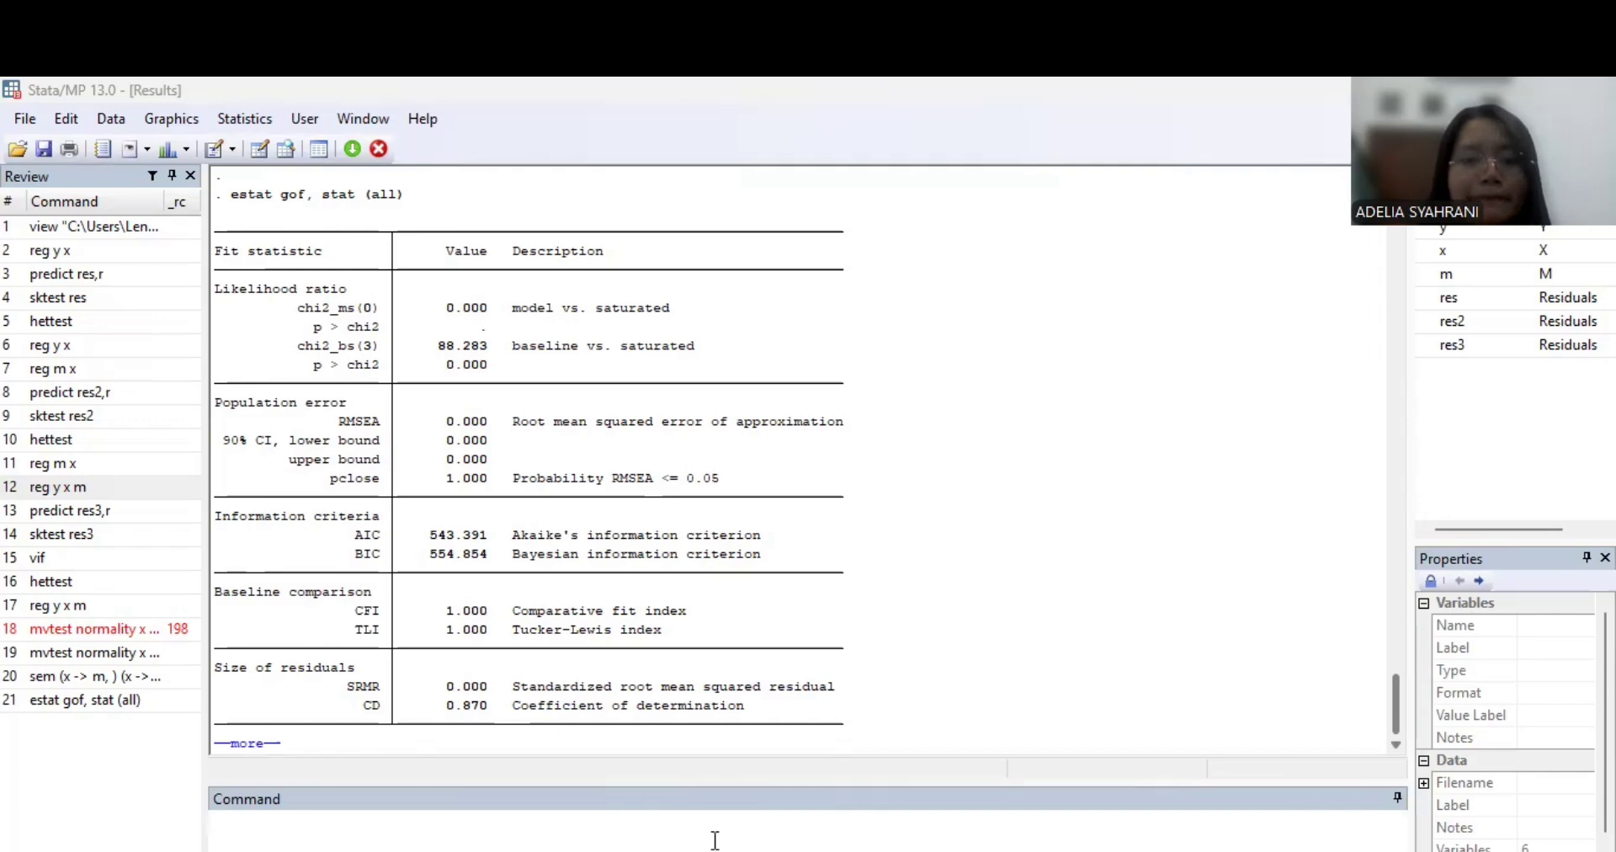
{"action": "left_click", "coordinate": [712, 839]}
{"action": "type", "text": "esta"}
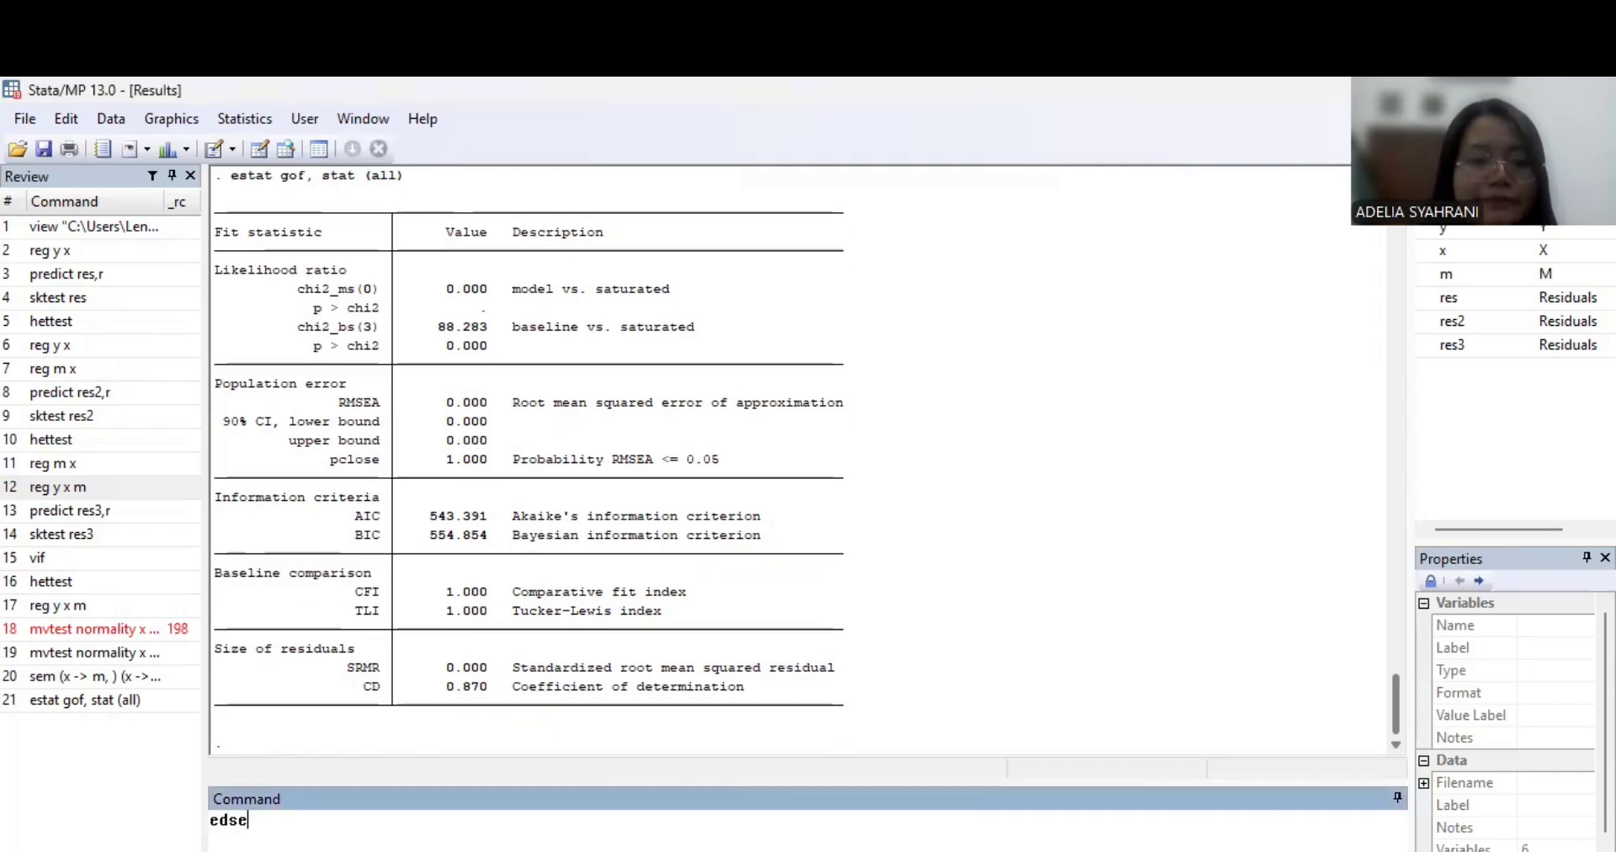
{"action": "key", "text": "BackSpace"}
{"action": "key", "text": "BackSpace"}
{"action": "key", "text": "BackSpace"}
{"action": "key", "text": "BackSpace"}
{"action": "type", "text": "me"}
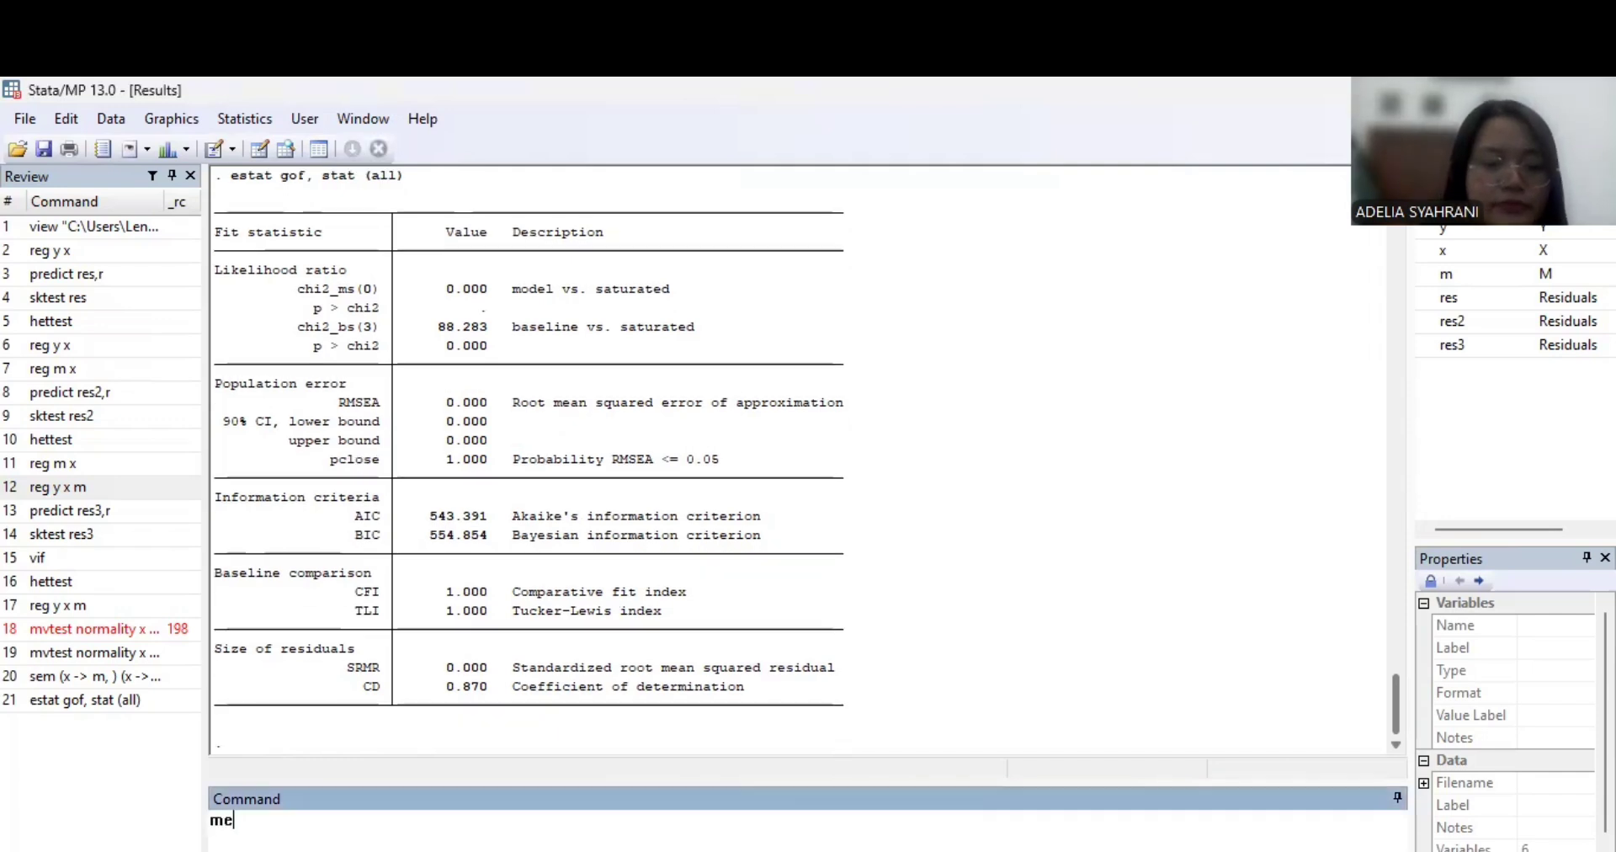
{"action": "type", "text": "dsem"}
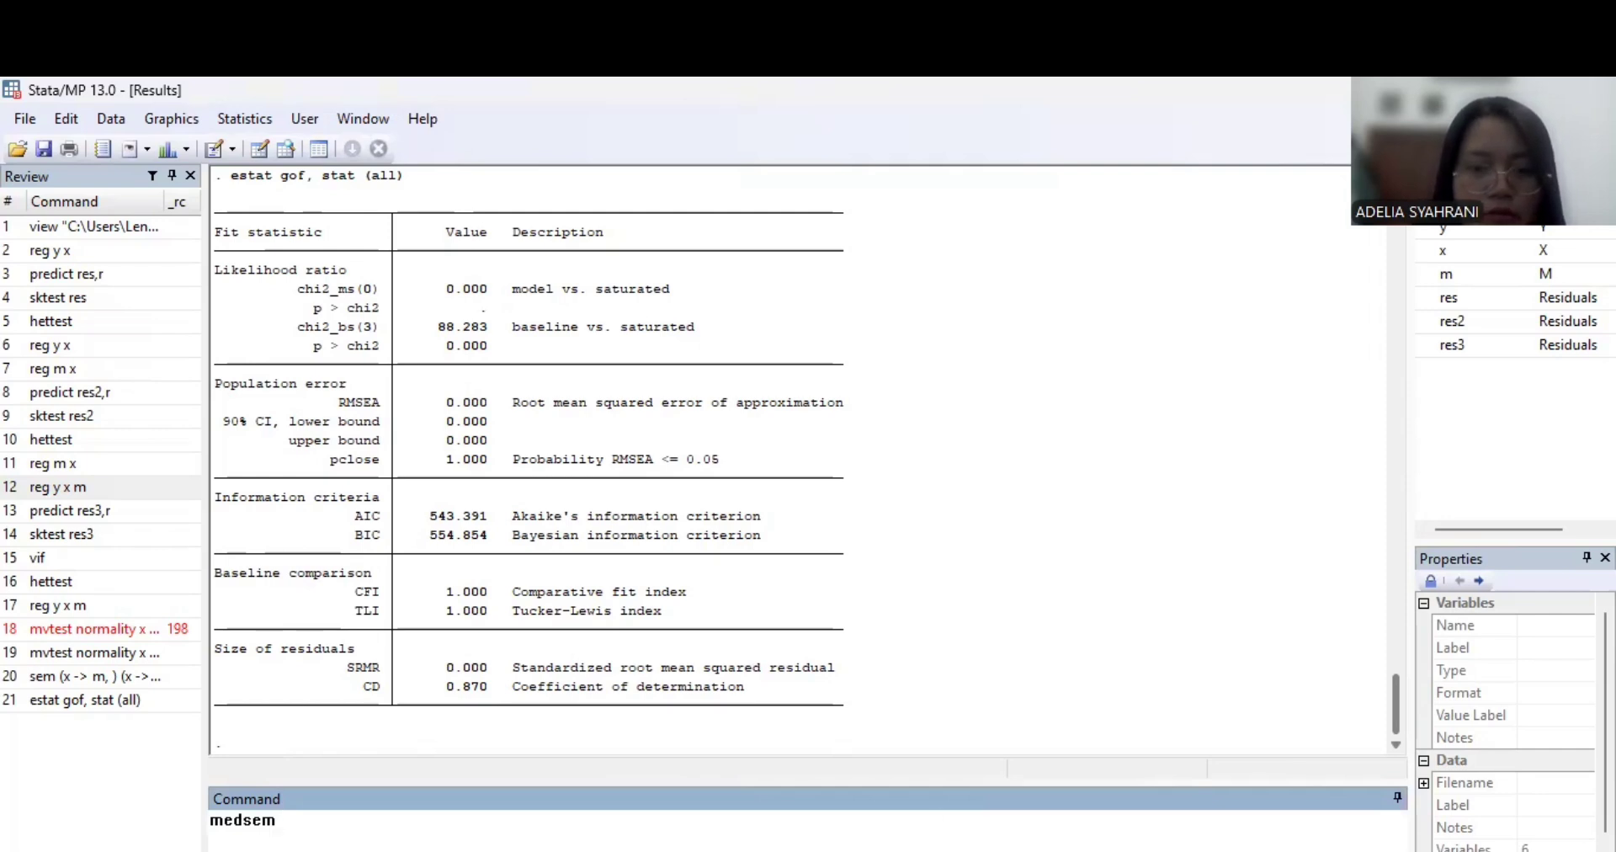
{"action": "key", "text": "alt+Tab"}
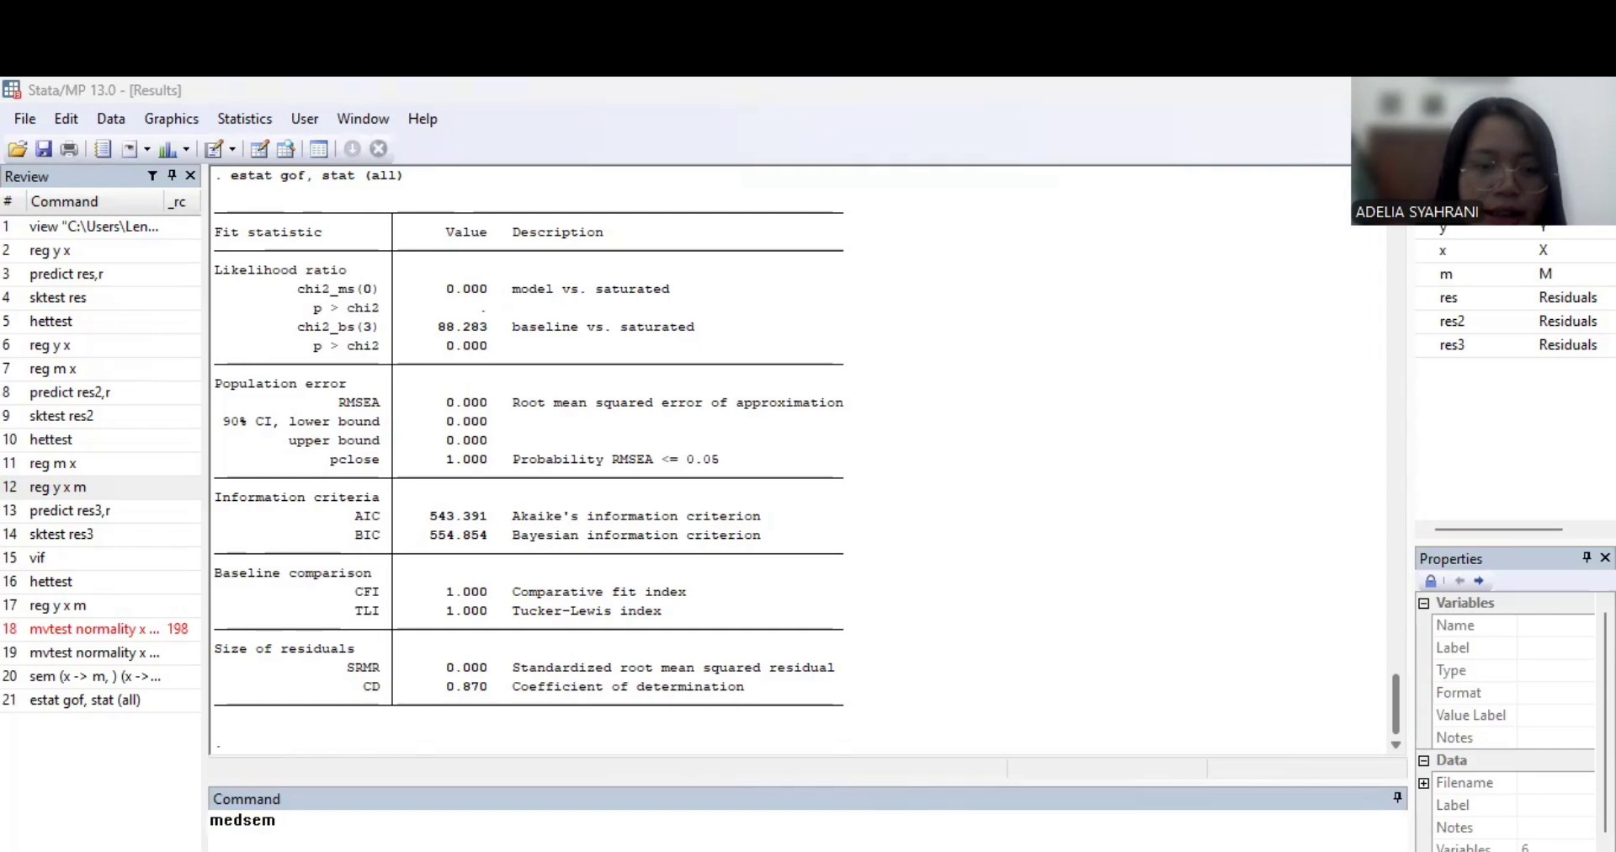
{"action": "key", "text": "alt+Tab"}
{"action": "type", "text": ", i"}
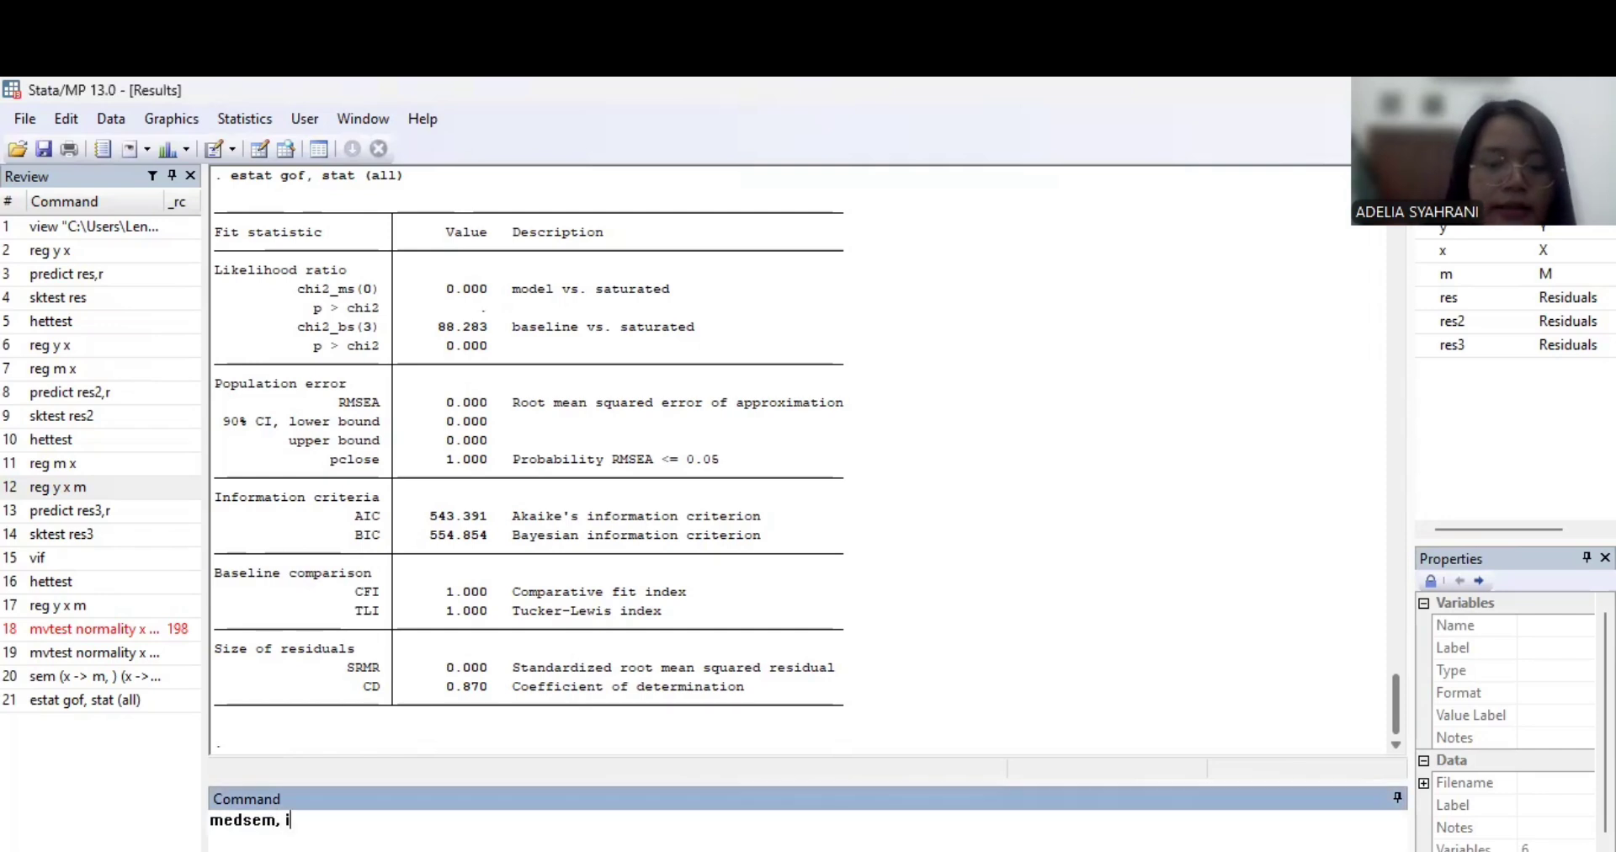
{"action": "type", "text": "ndep [x"}
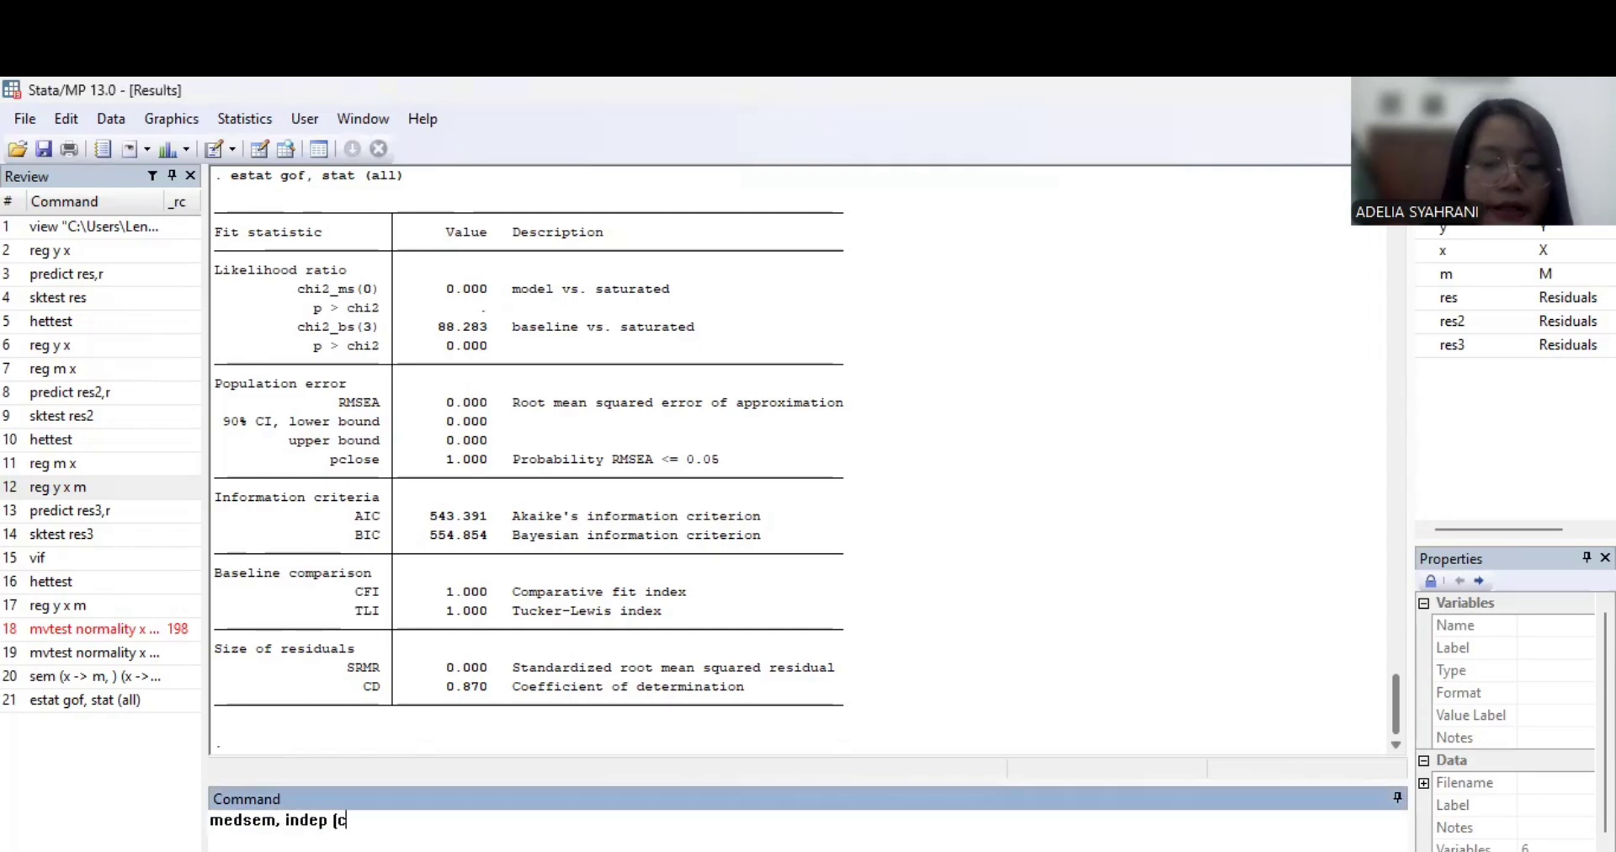
{"action": "type", "text": "]"}
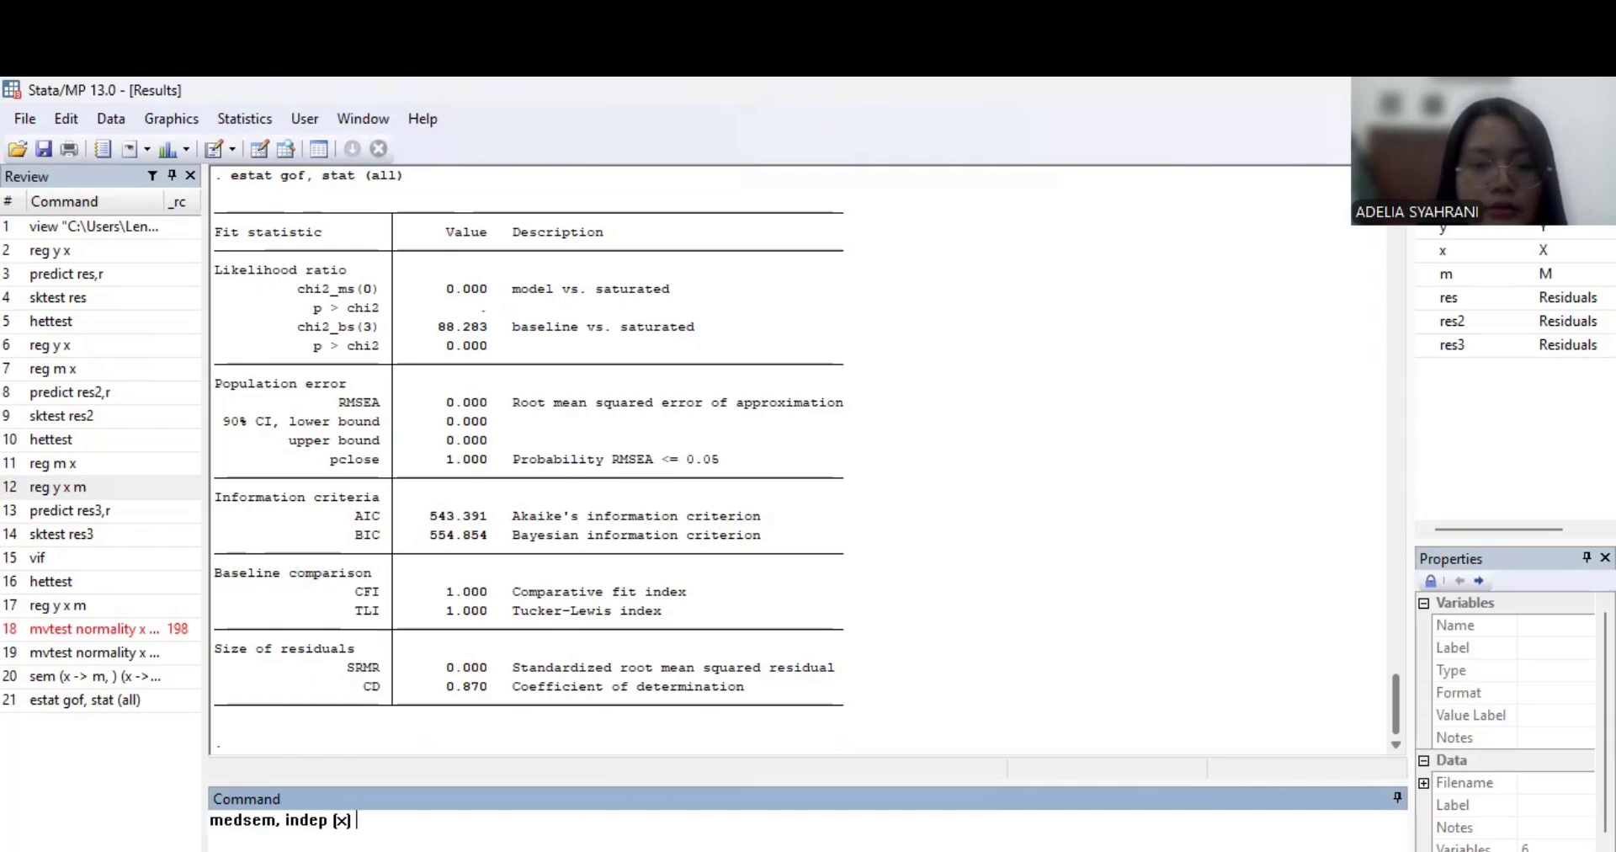
{"action": "key", "text": "alt+Tab"}
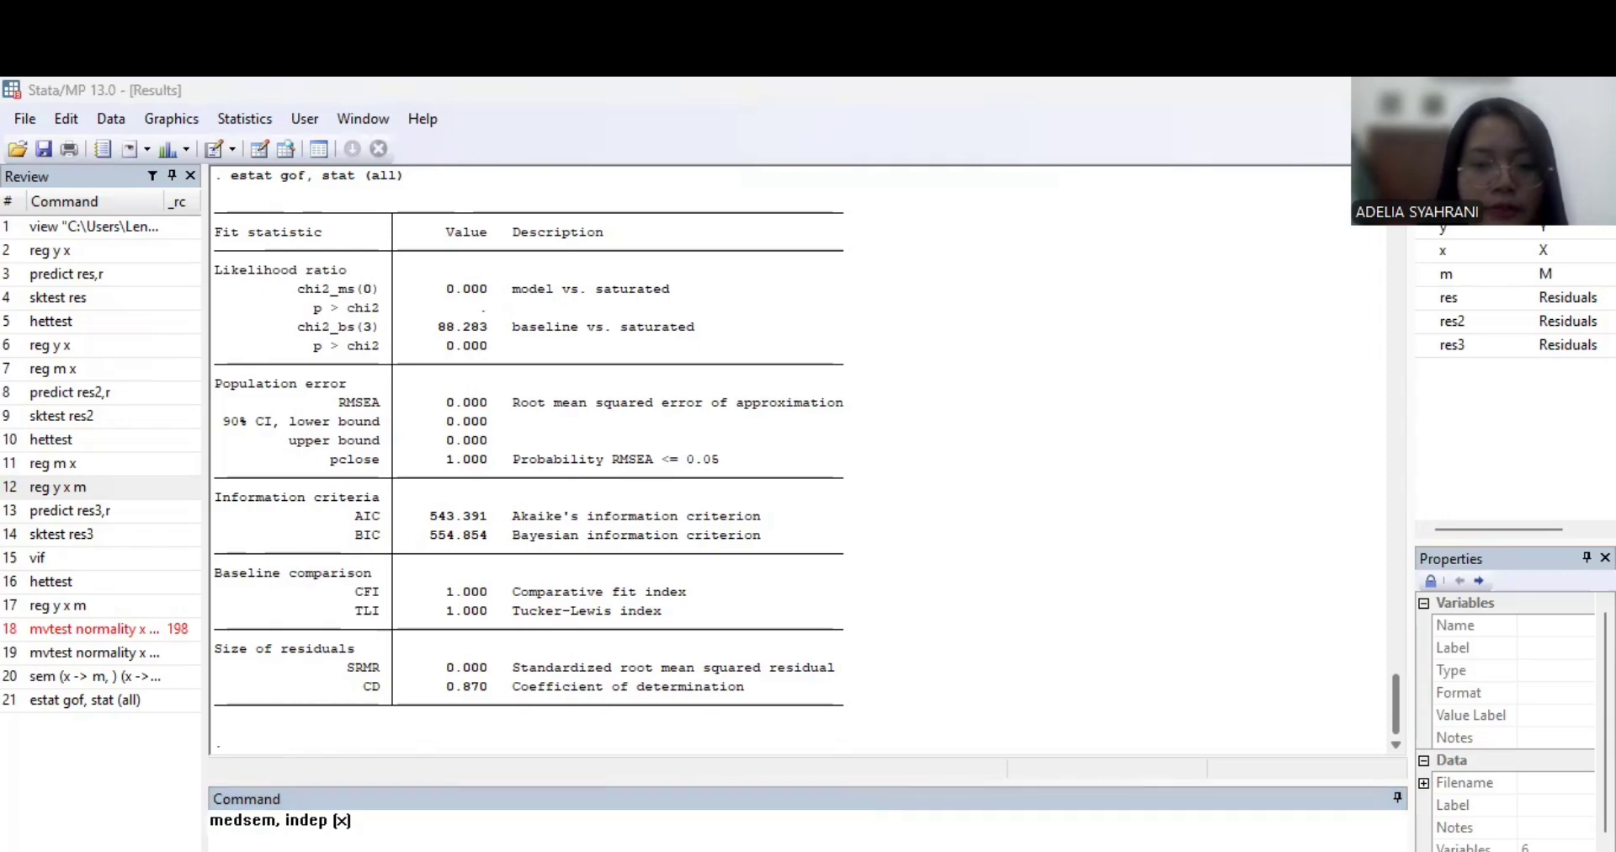
{"action": "key", "text": "alt+Tab"}
{"action": "type", "text": "med"}
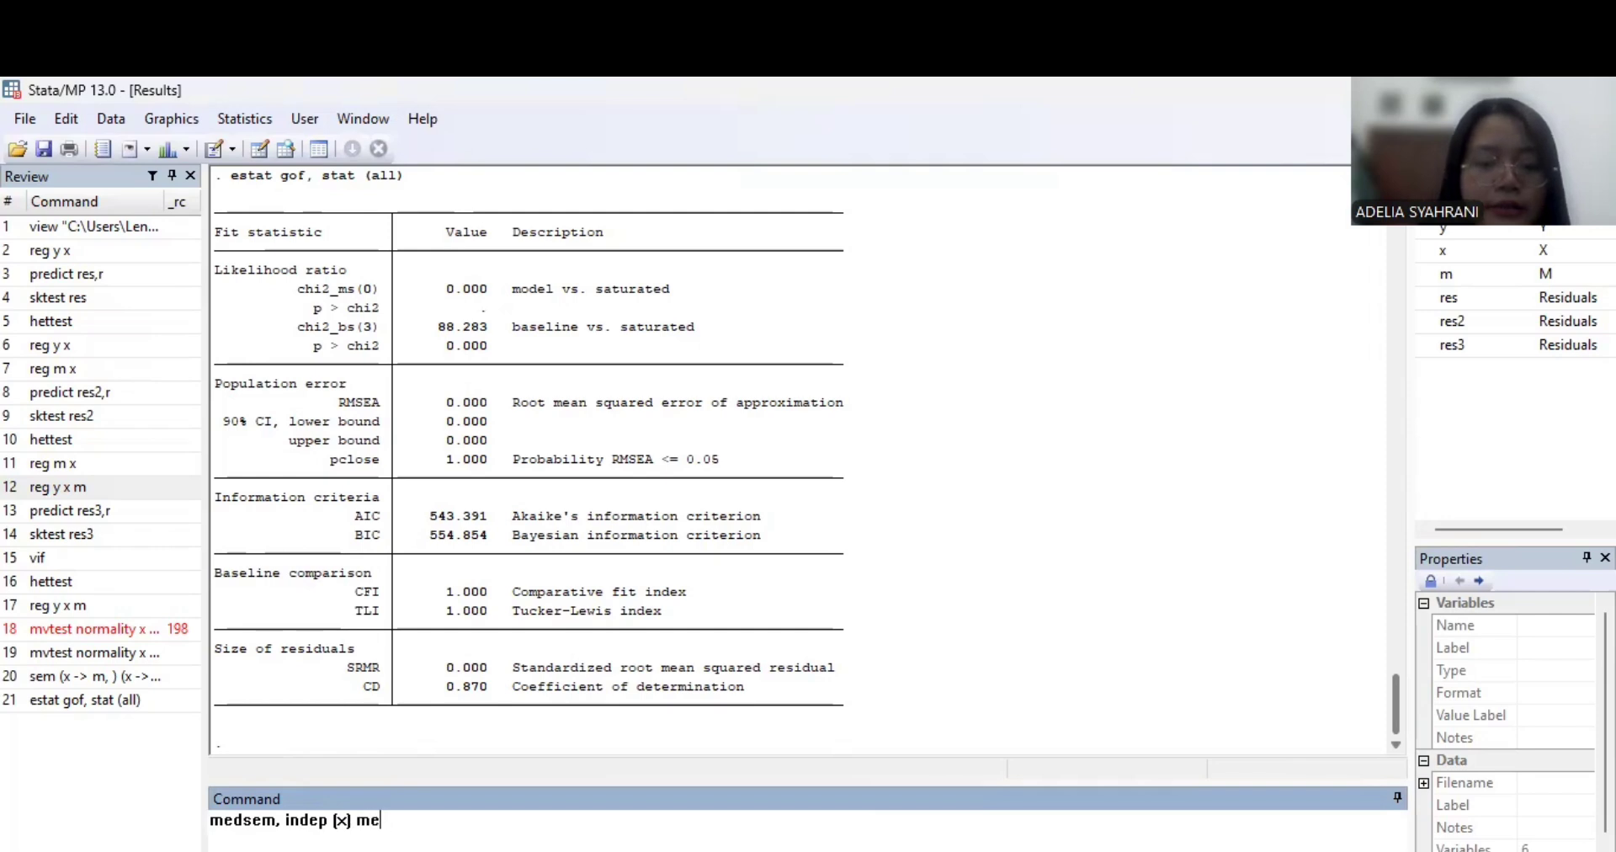
{"action": "type", "text": "[m] dep"}
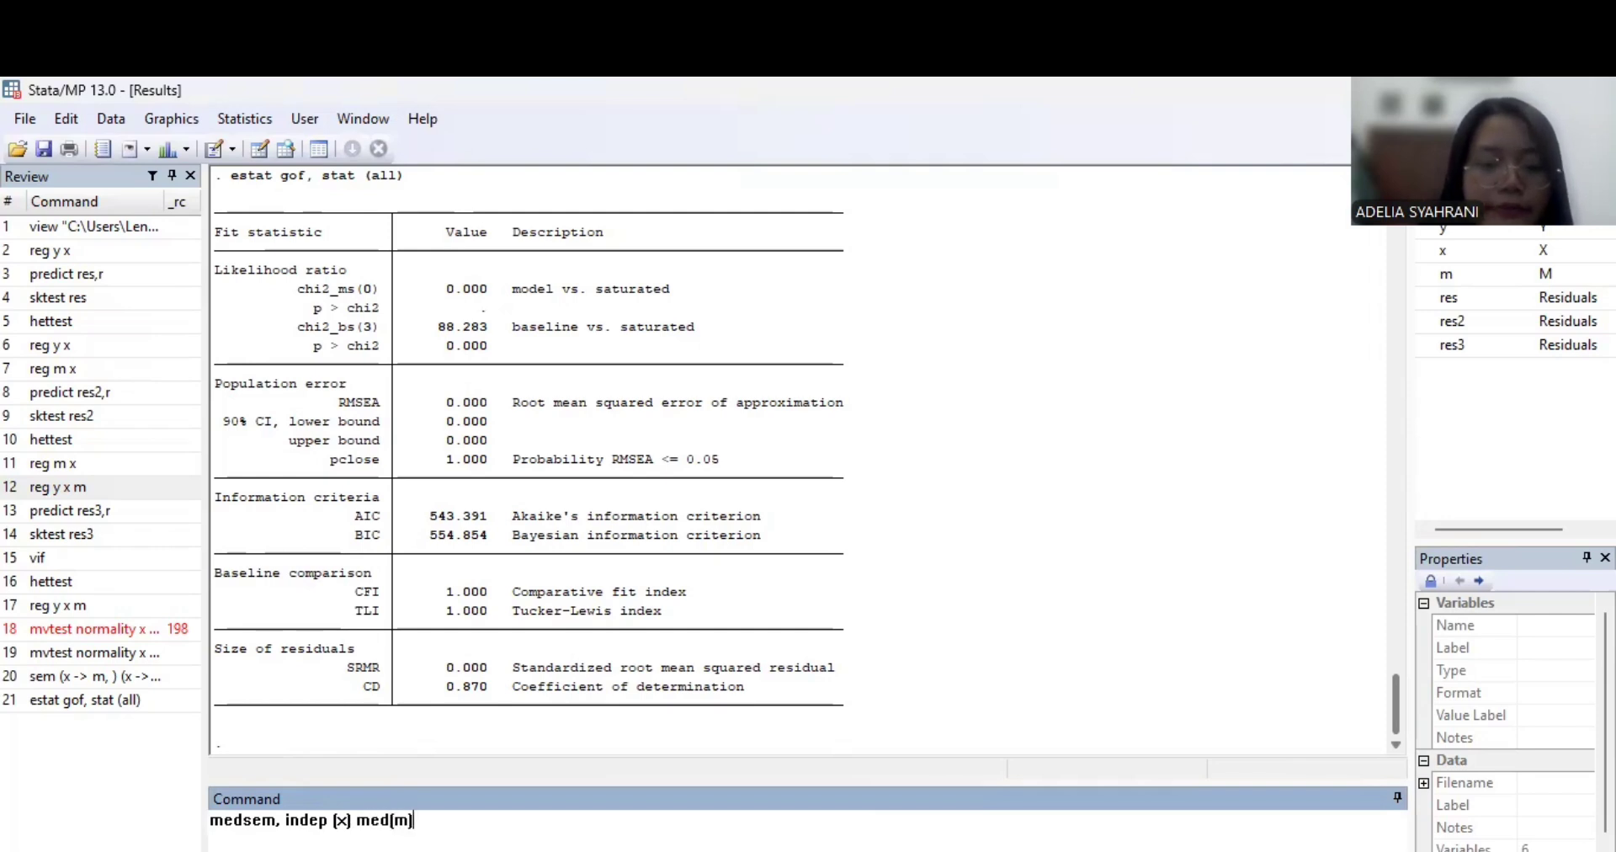
{"action": "type", "text": "[y]"}
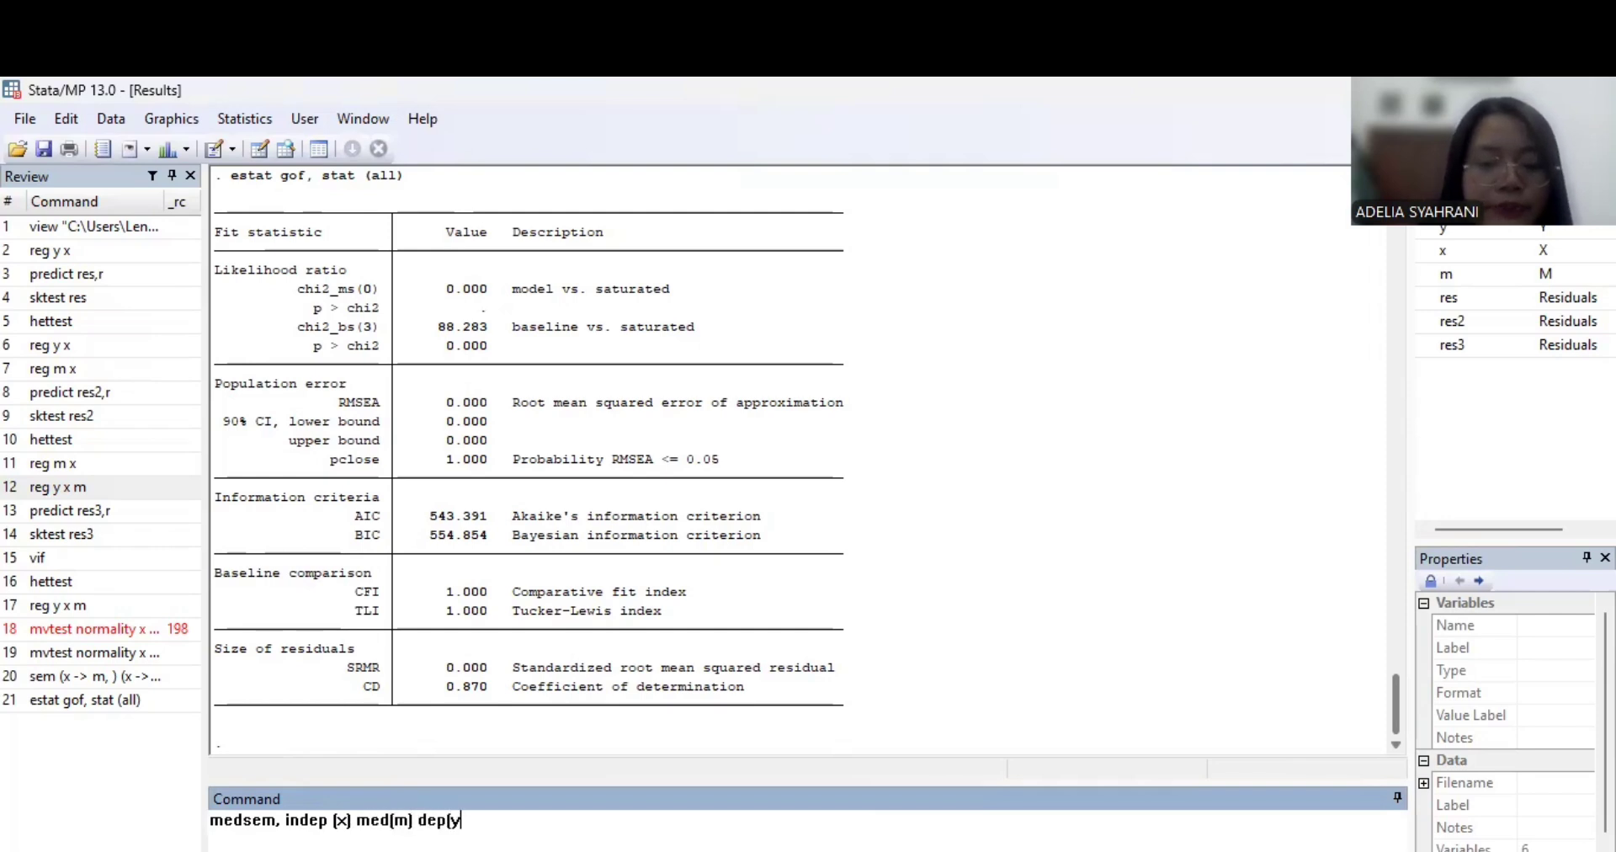
{"action": "key", "text": "Return"}
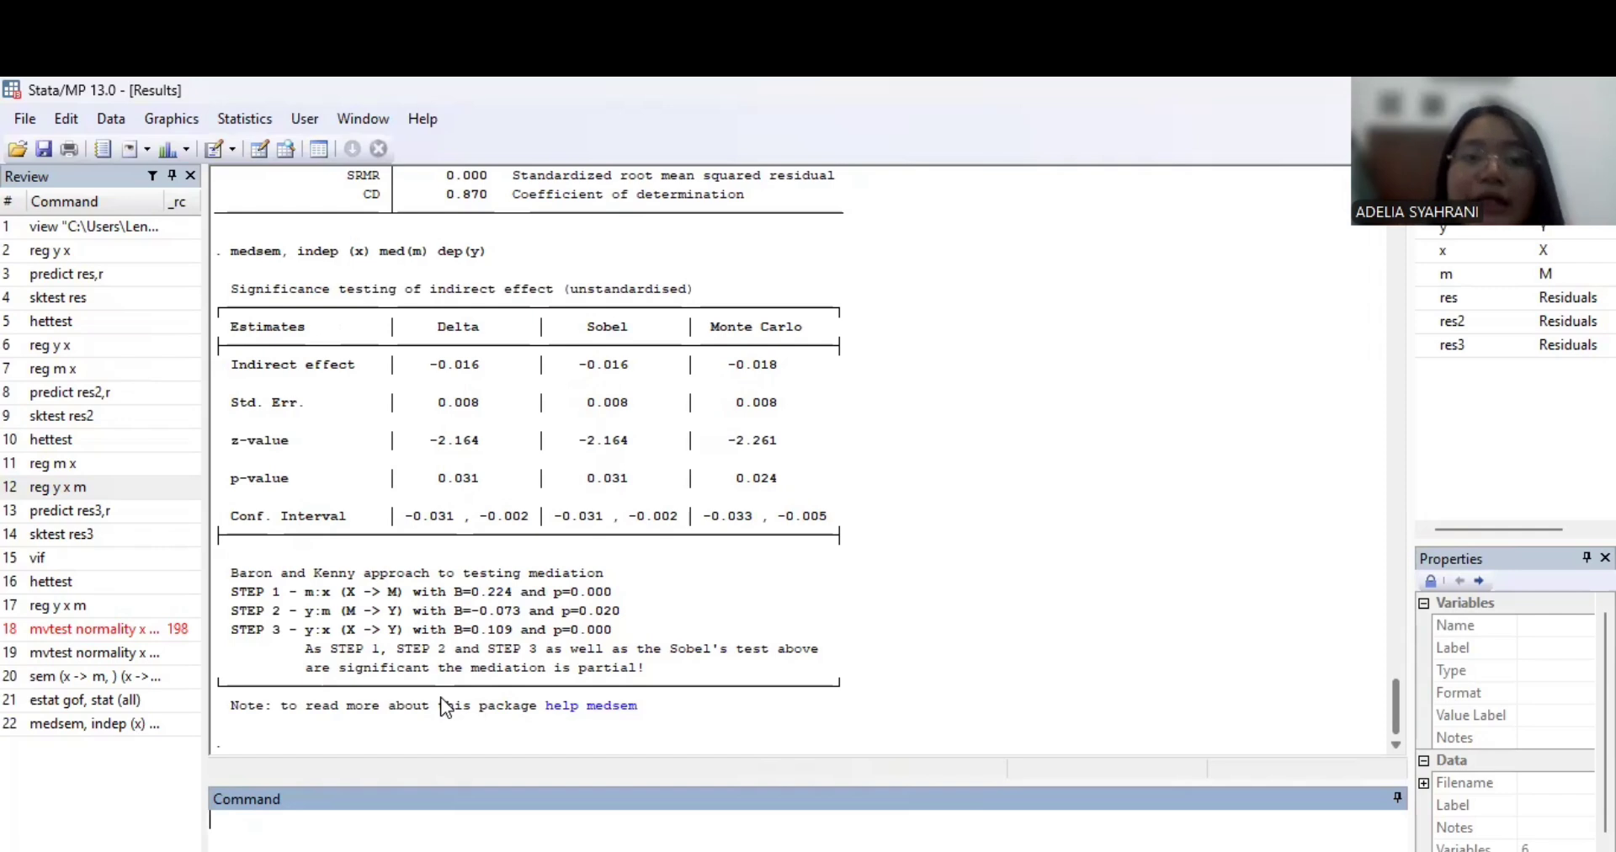
- Run the standardised indirect-effect test with the command "medsem, indep (x) med(m) dep(y) stand mcreps(5000) rit rid"
{"action": "left_click", "coordinate": [915, 841]}
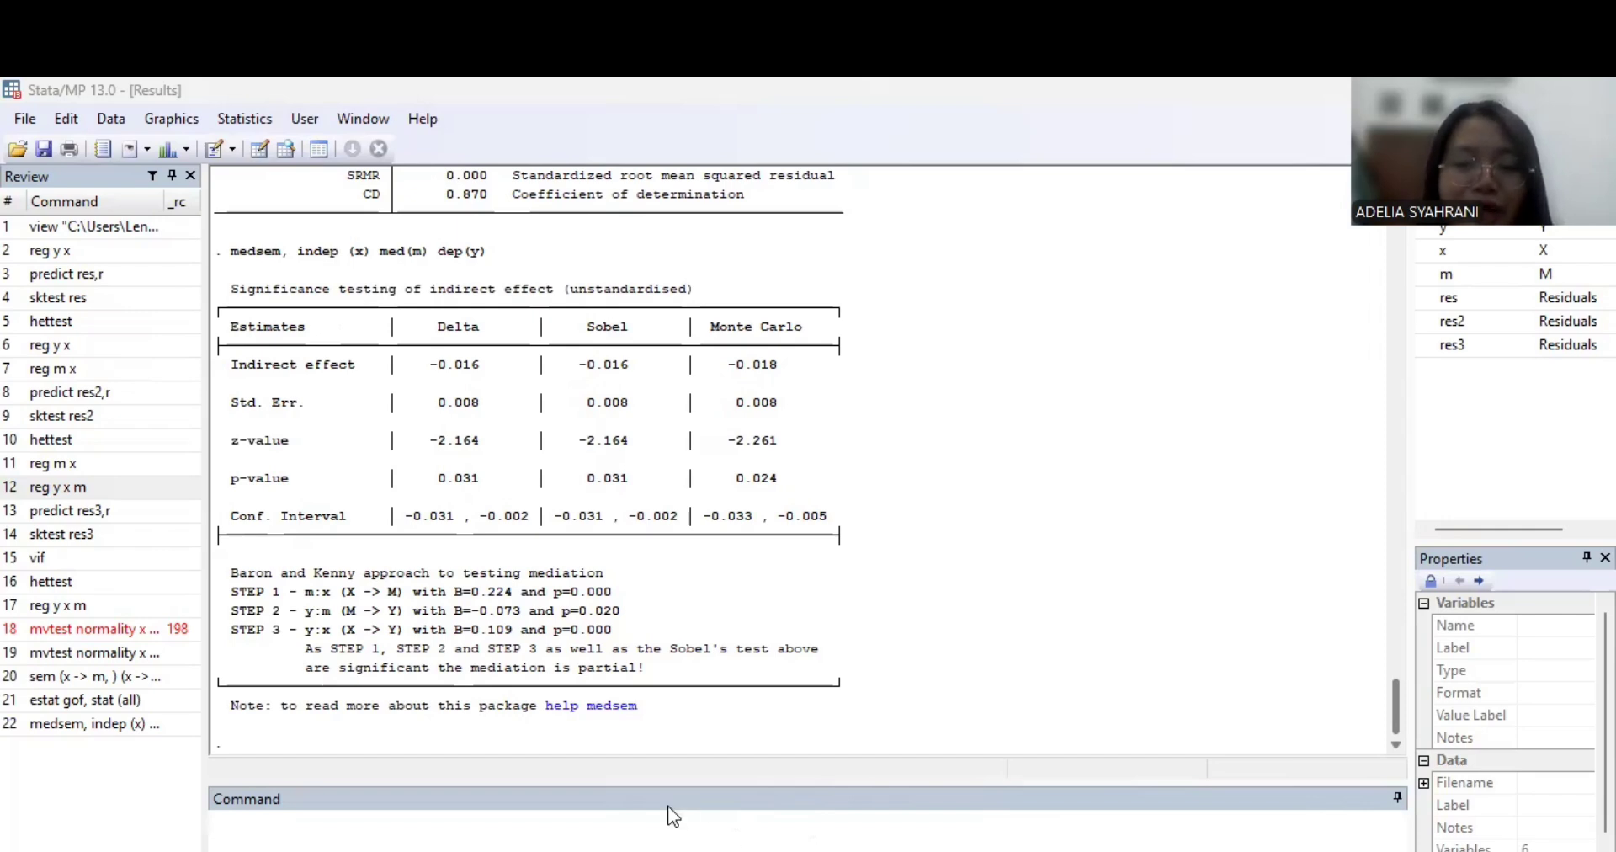
{"action": "triple_click", "coordinate": [271, 253]}
{"action": "key", "text": "ctrl+c"}
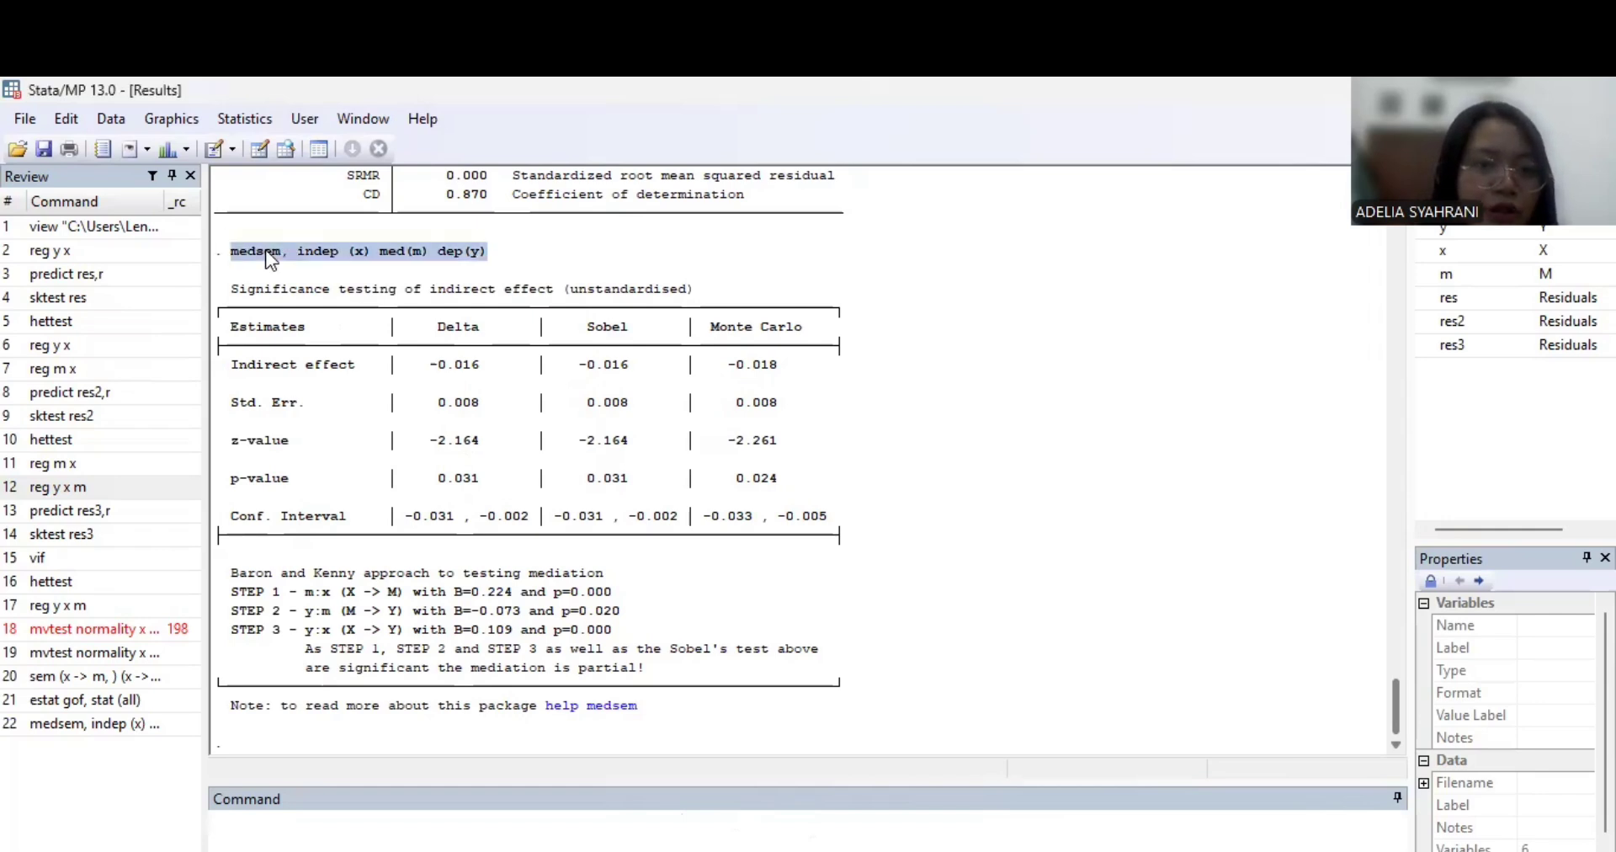
{"action": "left_click", "coordinate": [396, 823]}
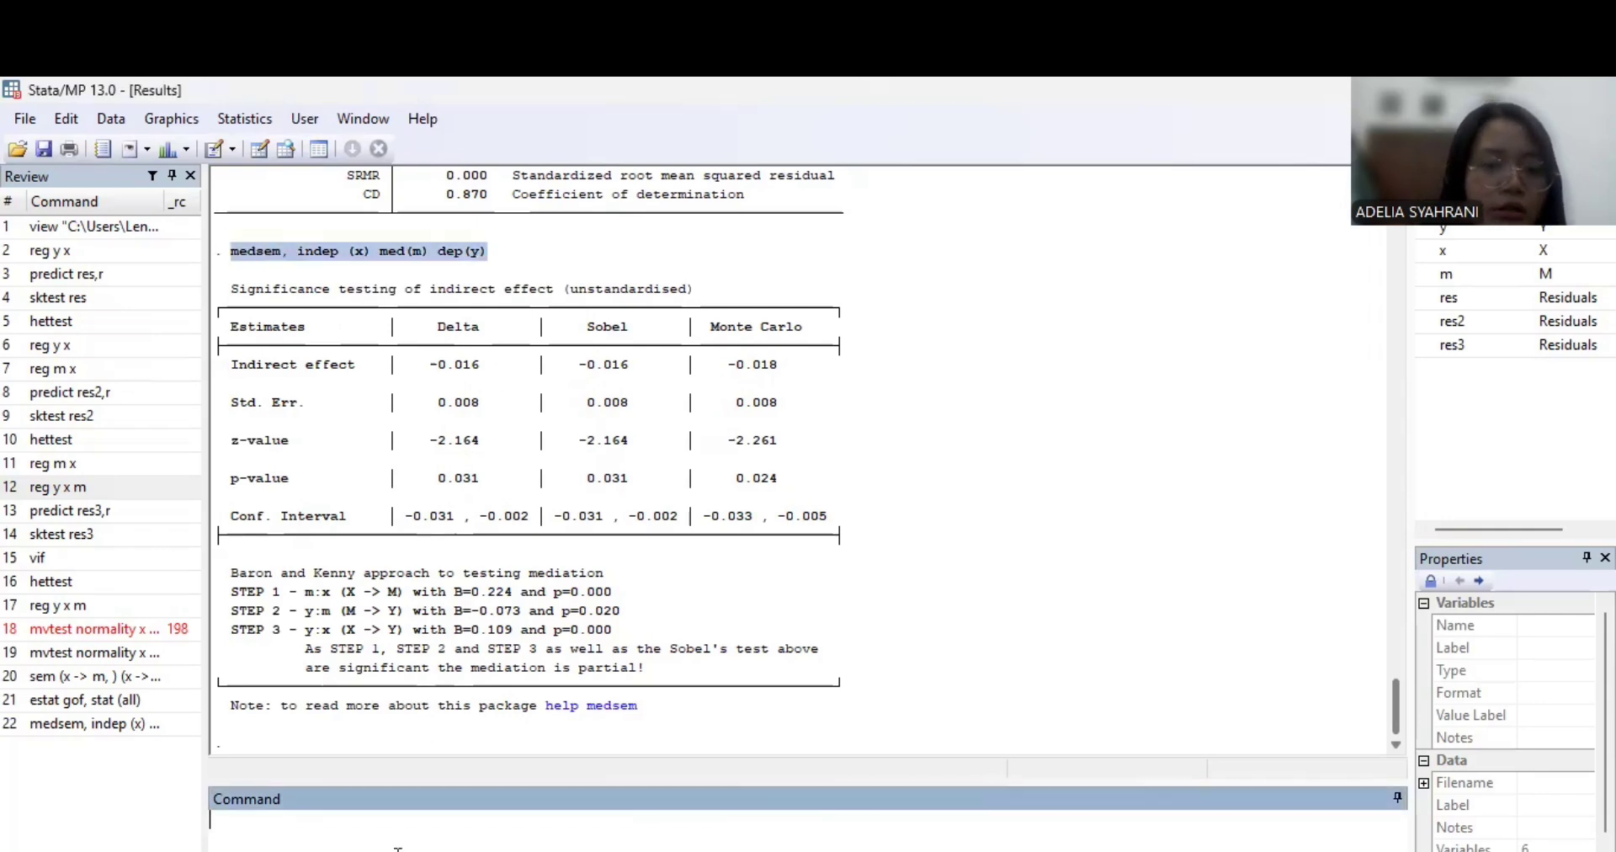
{"action": "key", "text": "ctrl+v"}
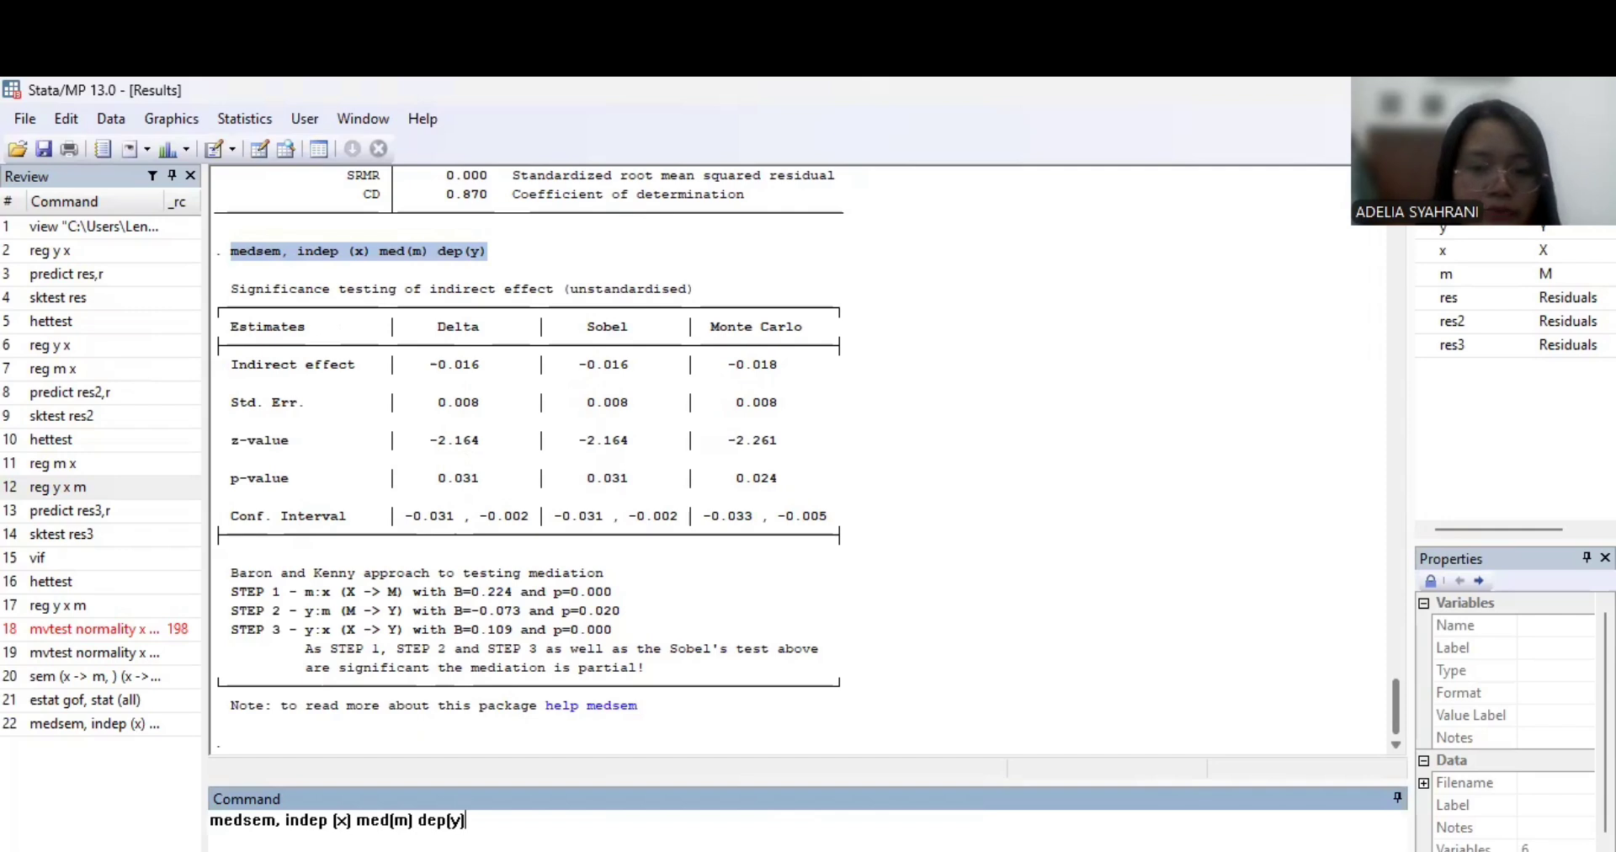
{"action": "key", "text": "alt+Tab"}
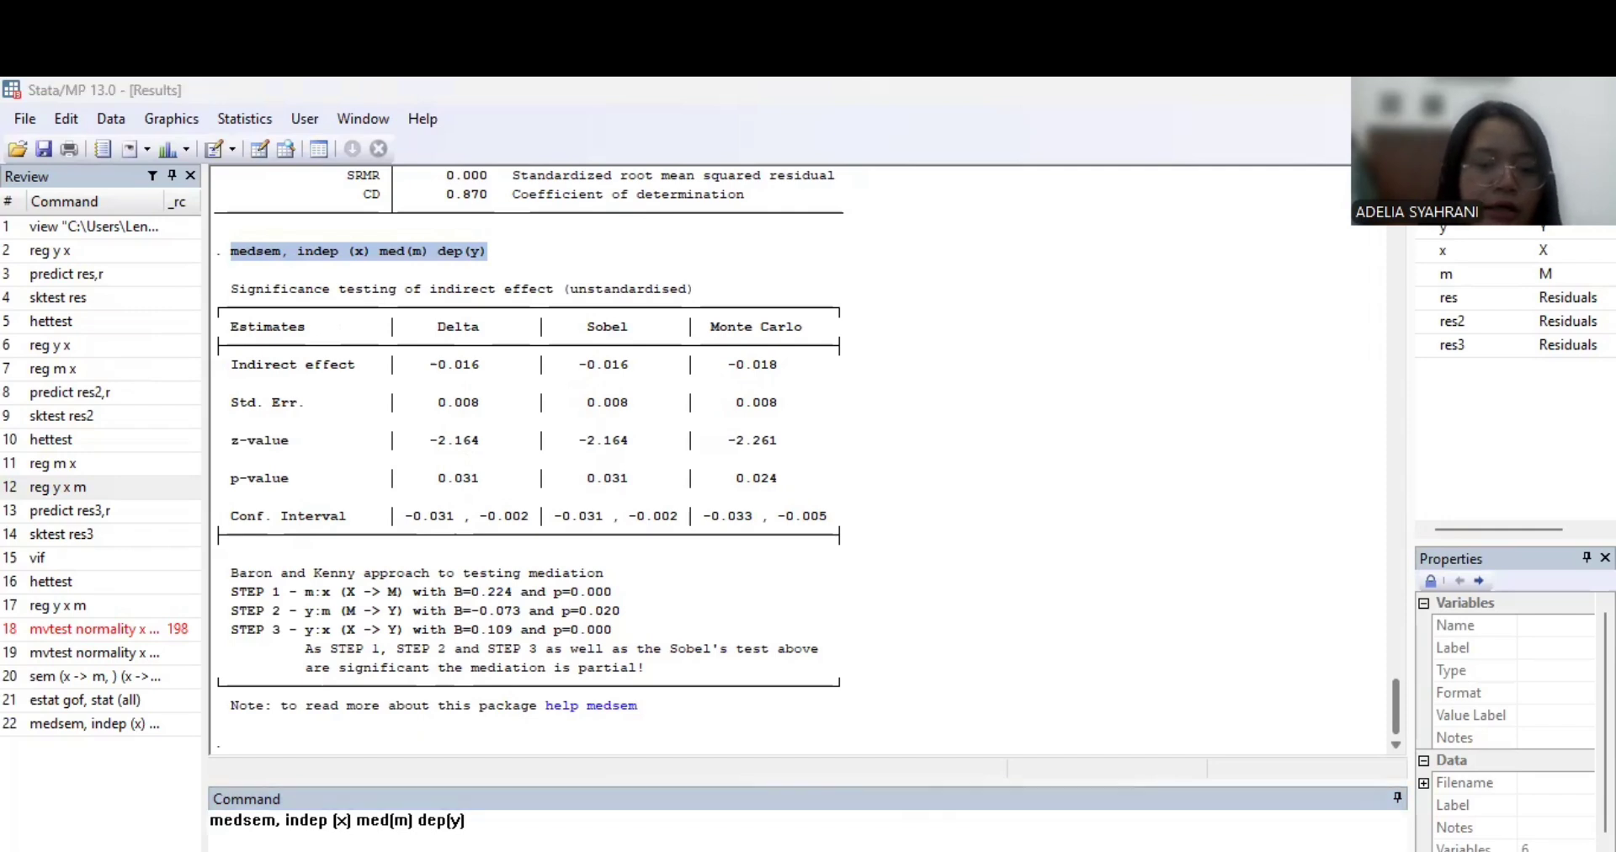
{"action": "key", "text": "alt+Tab"}
{"action": "type", "text": "stand mcr"}
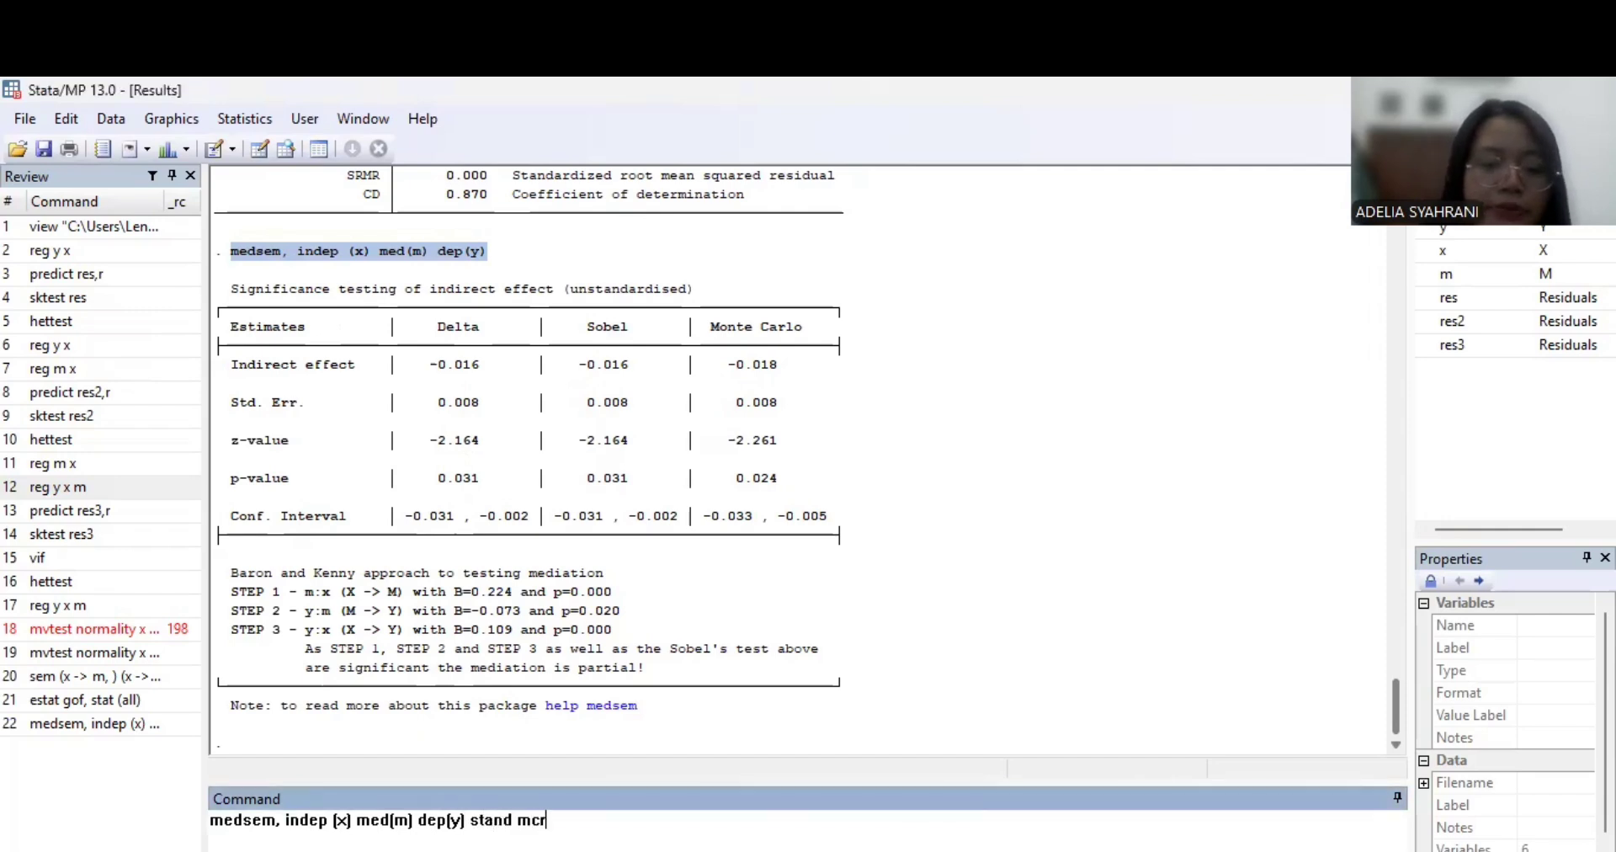
{"action": "type", "text": "eps(5"}
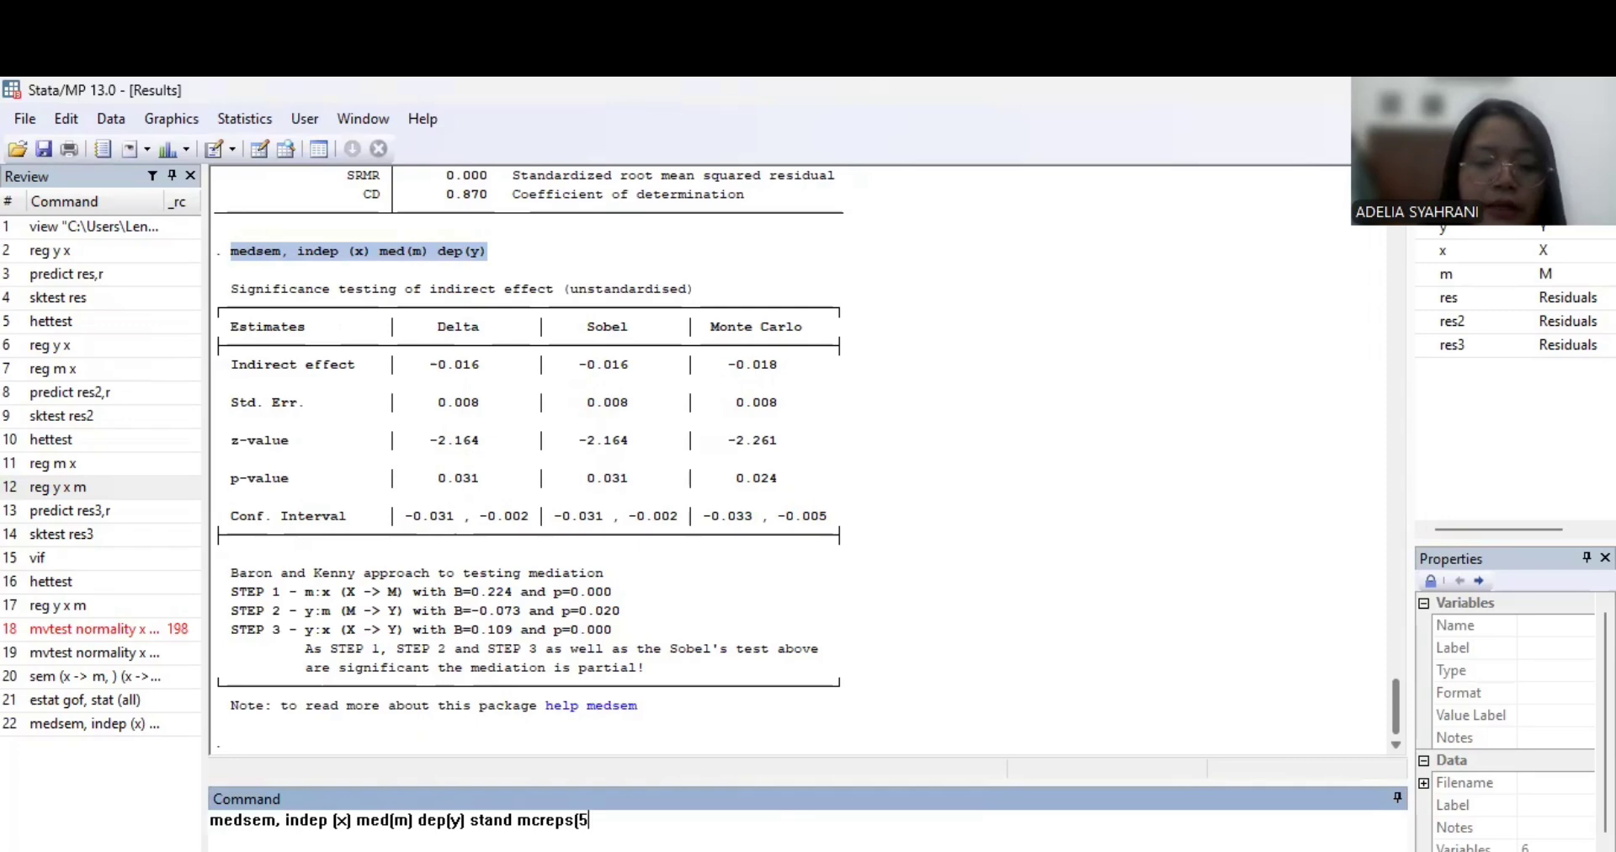
{"action": "type", "text": "000) "}
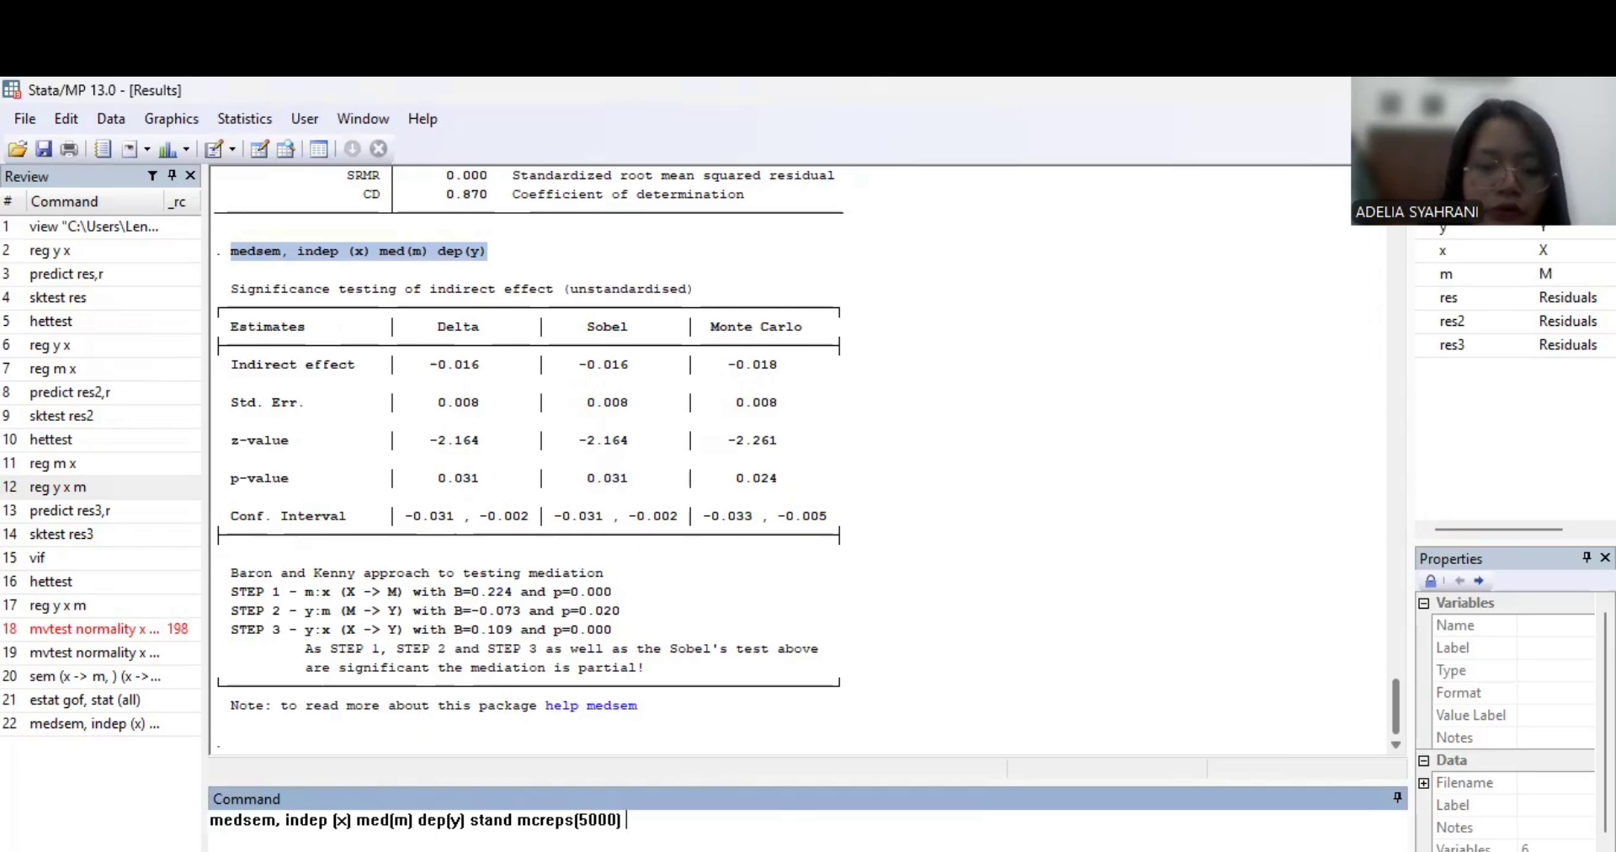
{"action": "type", "text": "rit rid"}
{"action": "key", "text": "Return"}
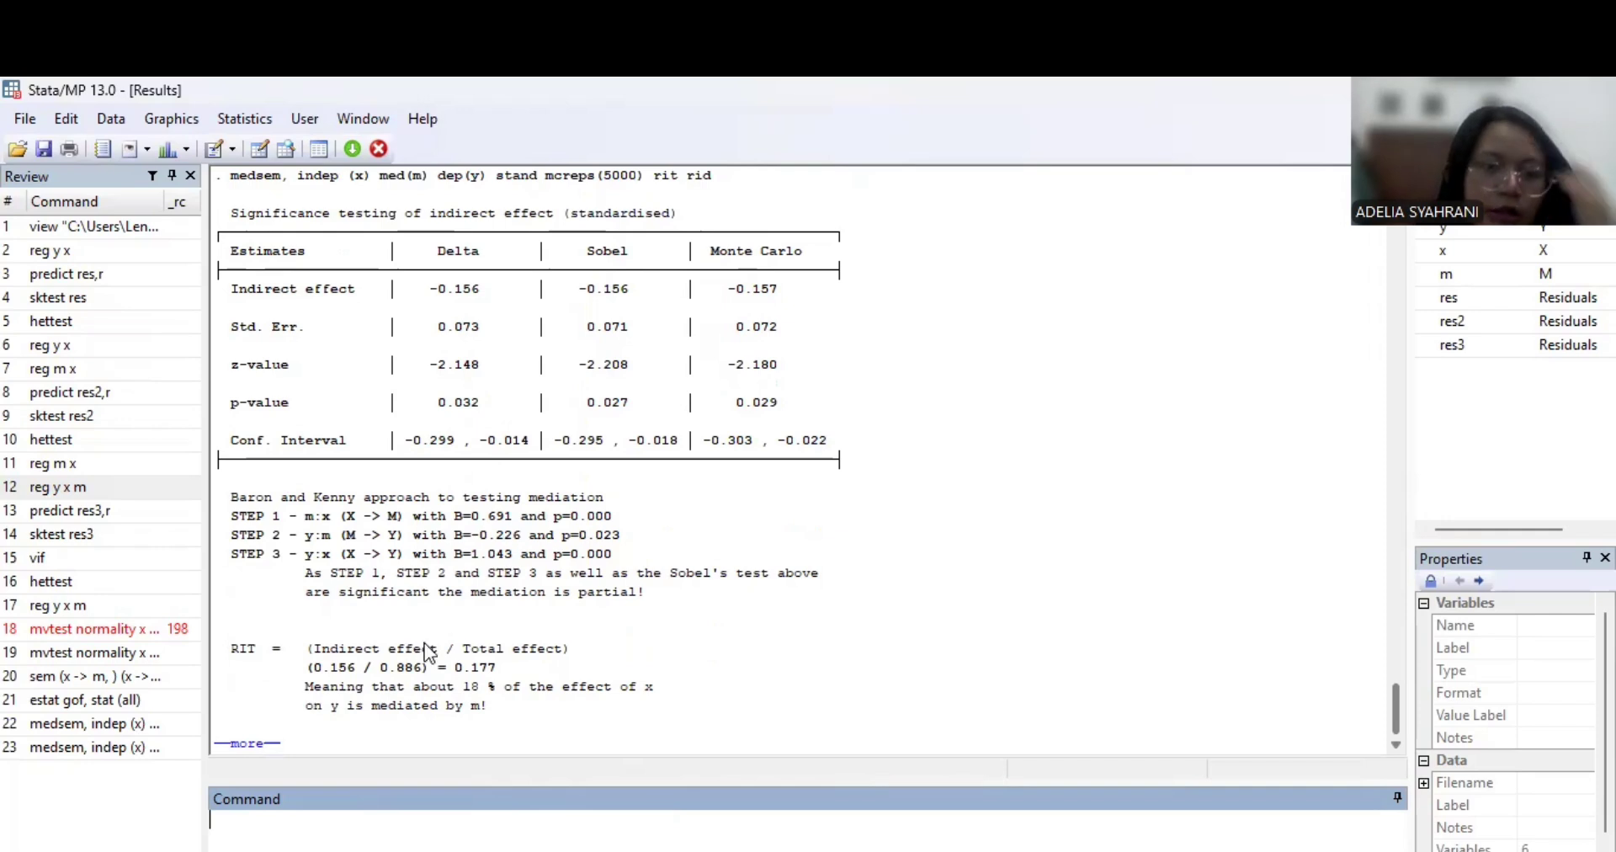
{"action": "left_click", "coordinate": [351, 653]}
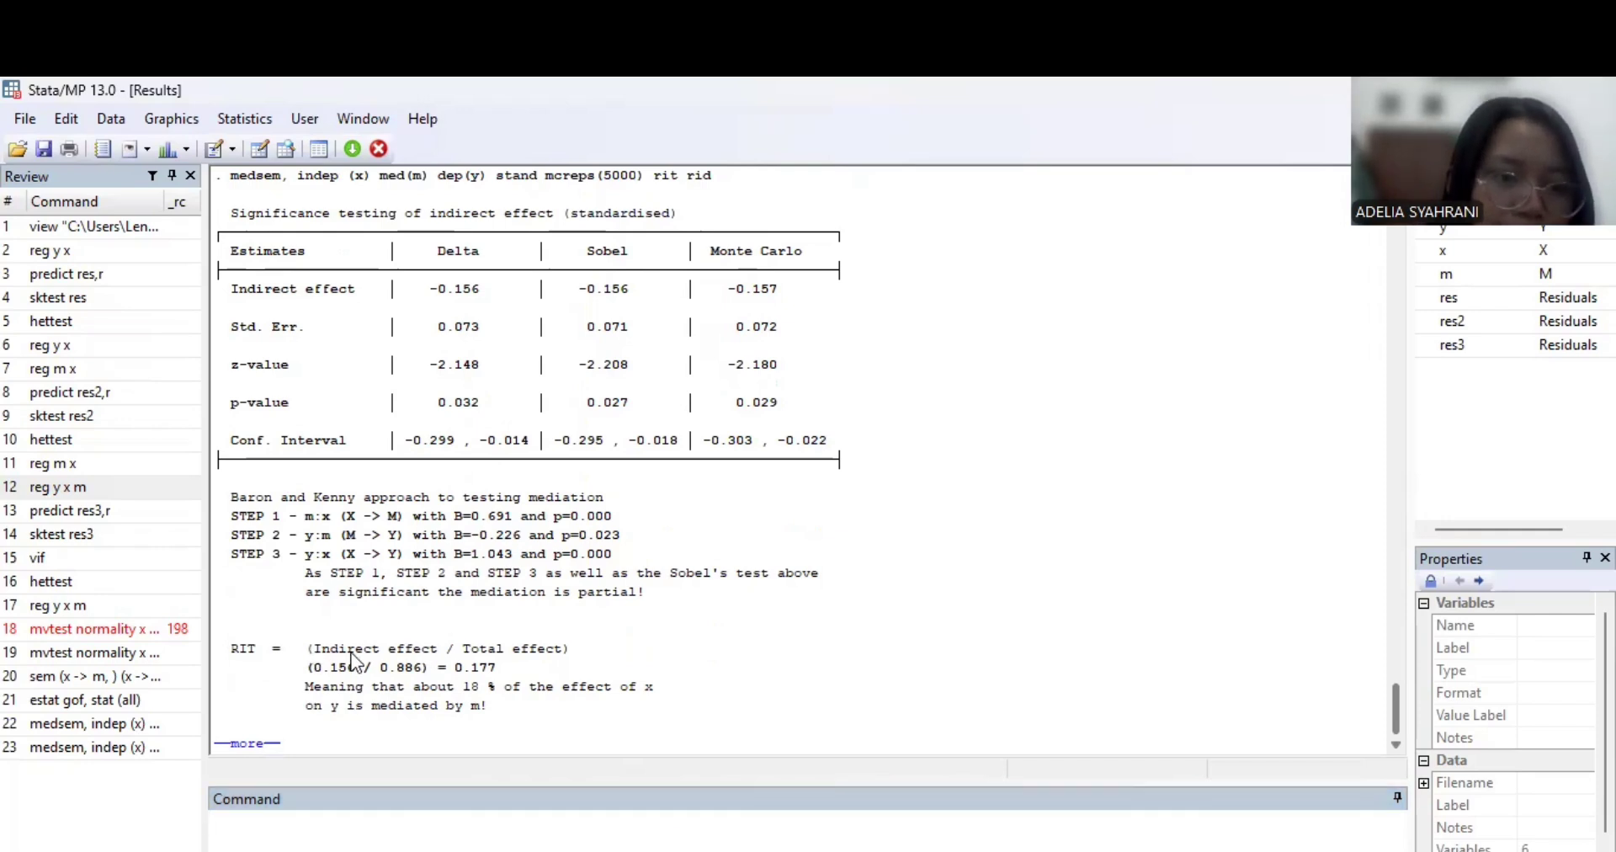
{"action": "left_click_drag", "start_coordinate": [307, 648], "coordinate": [559, 697]}
{"action": "left_click", "coordinate": [553, 698]}
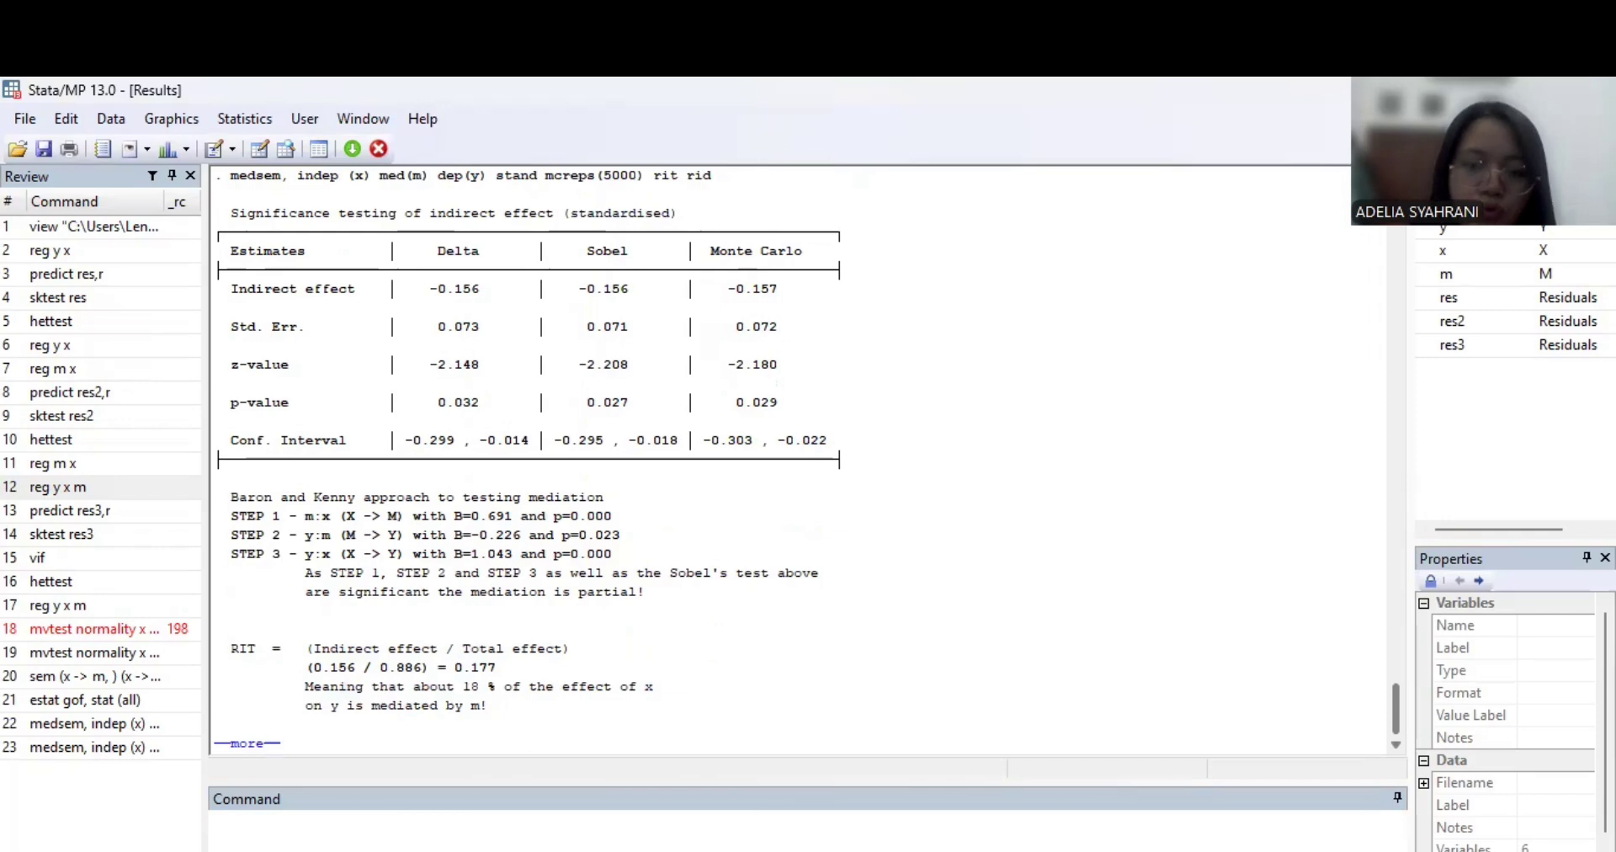
{"action": "key", "text": "alt+Tab"}
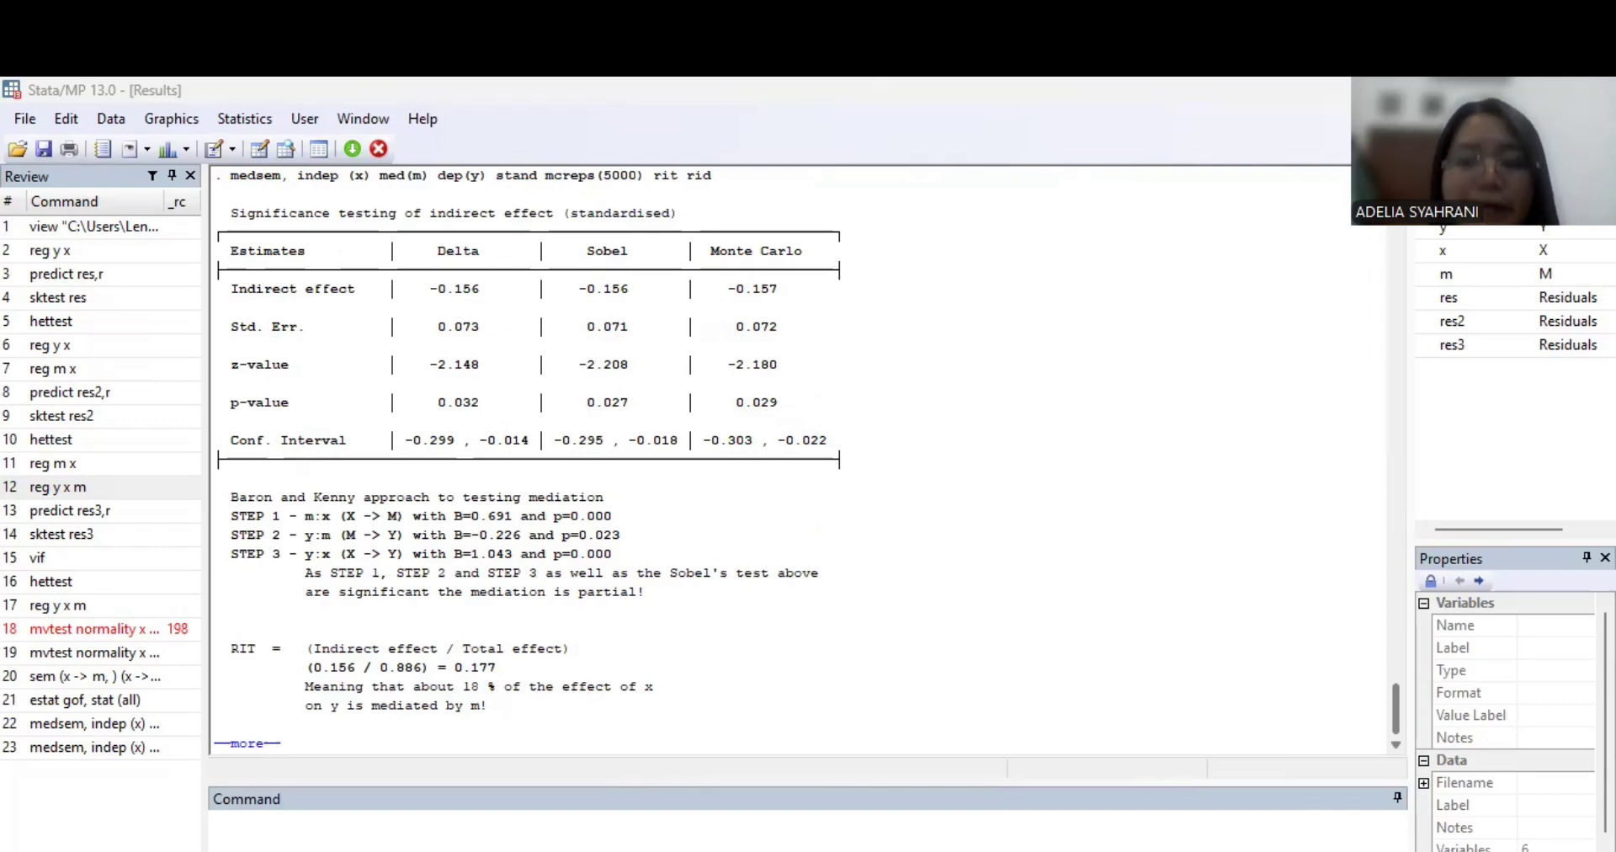
{"action": "left_click", "coordinate": [537, 844]}
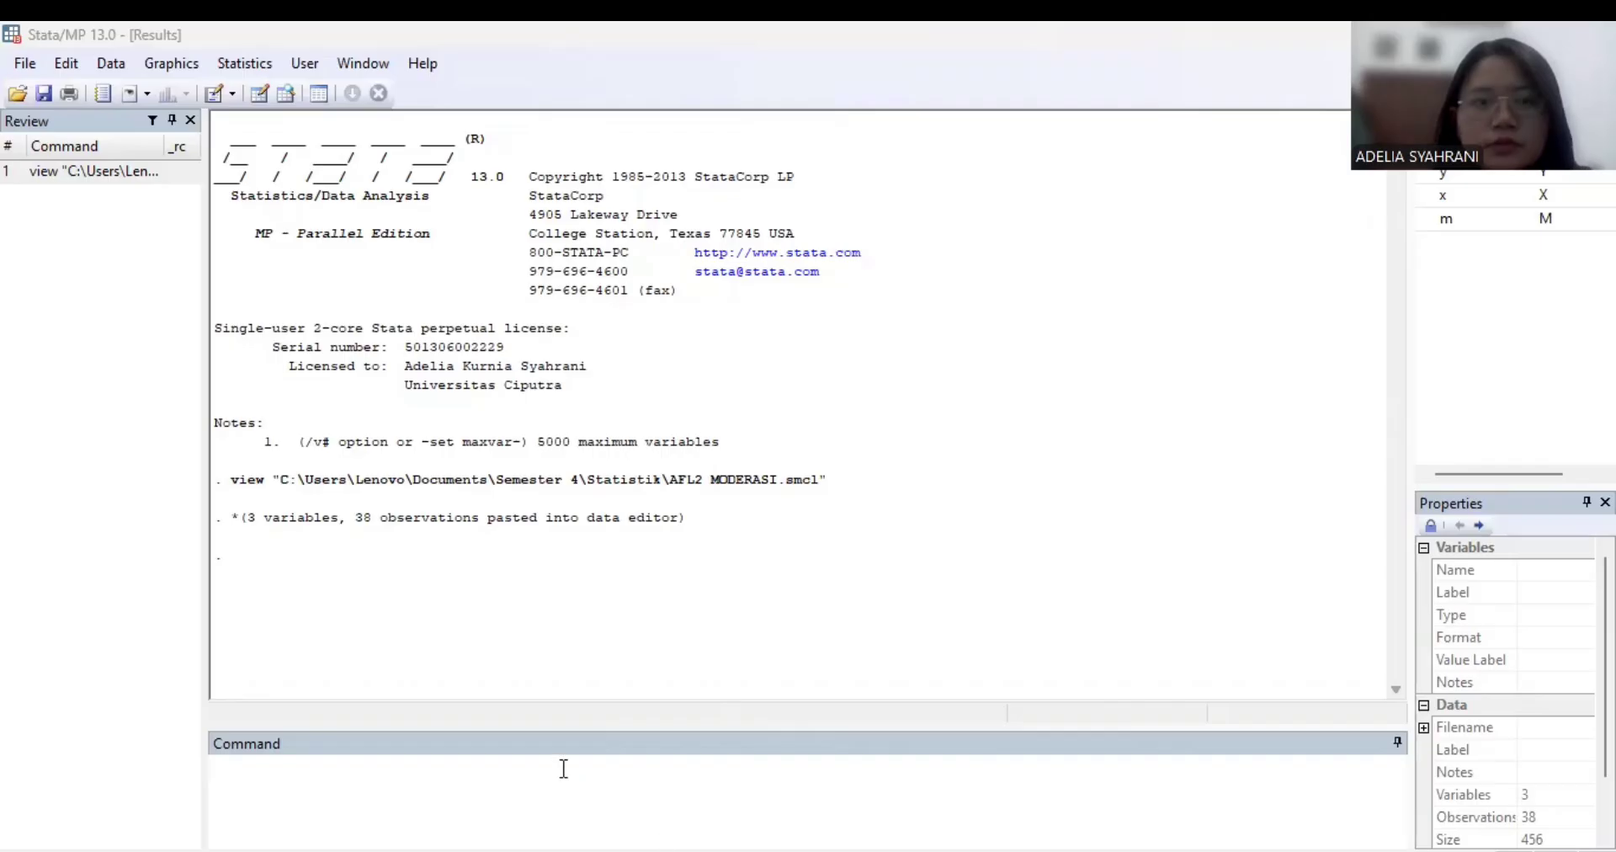
- Regress y on x and m in the new session with the command "reg y x m"
{"action": "left_click", "coordinate": [563, 769]}
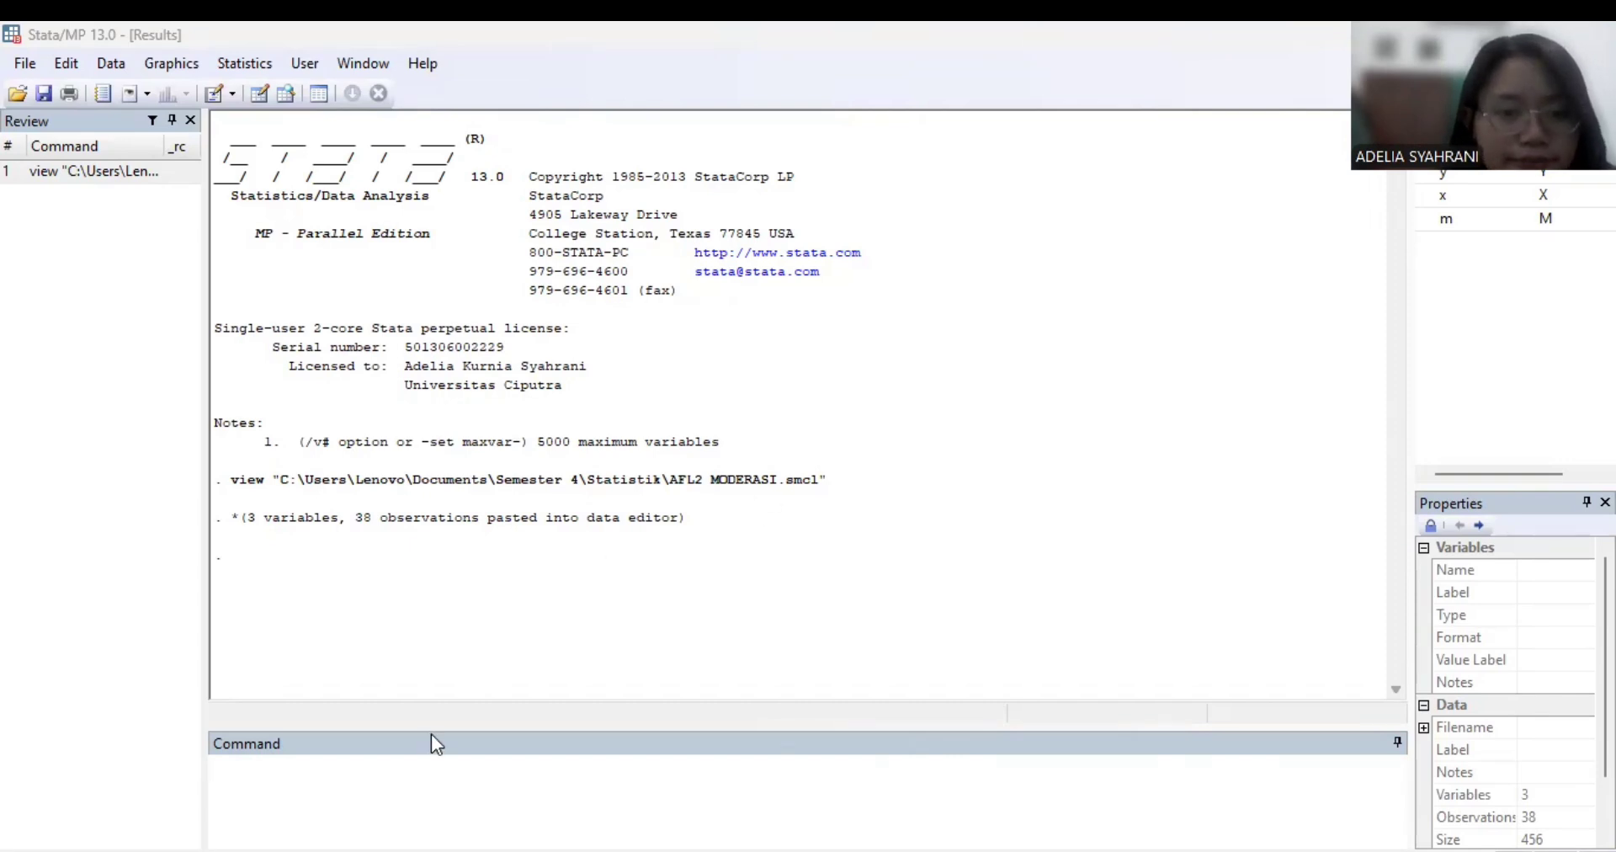
{"action": "left_click", "coordinate": [407, 761]}
{"action": "type", "text": "re"}
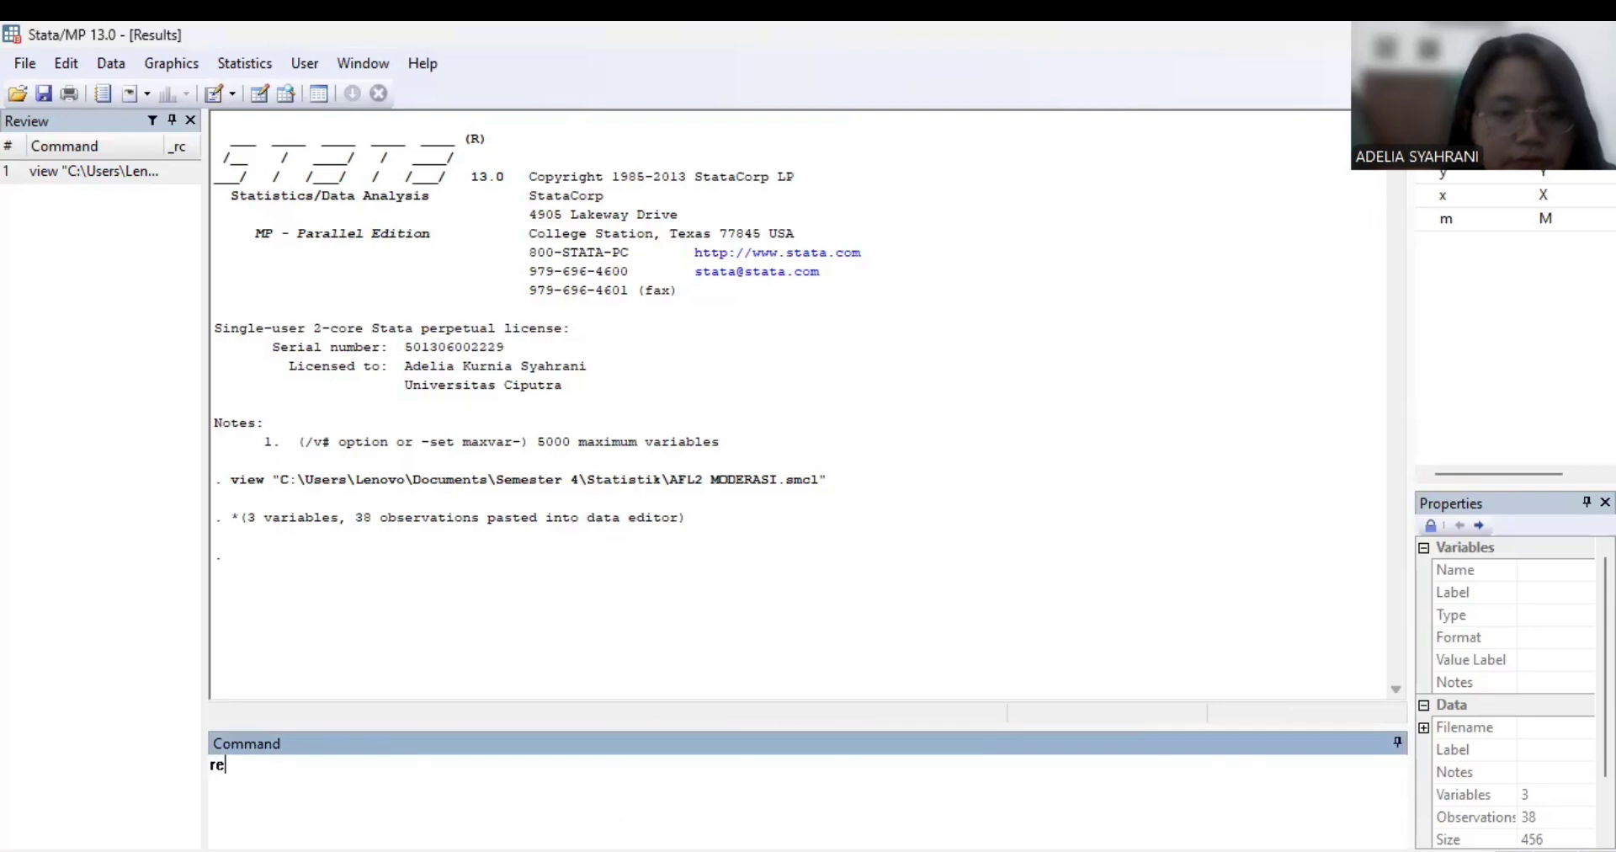
{"action": "type", "text": "g y"}
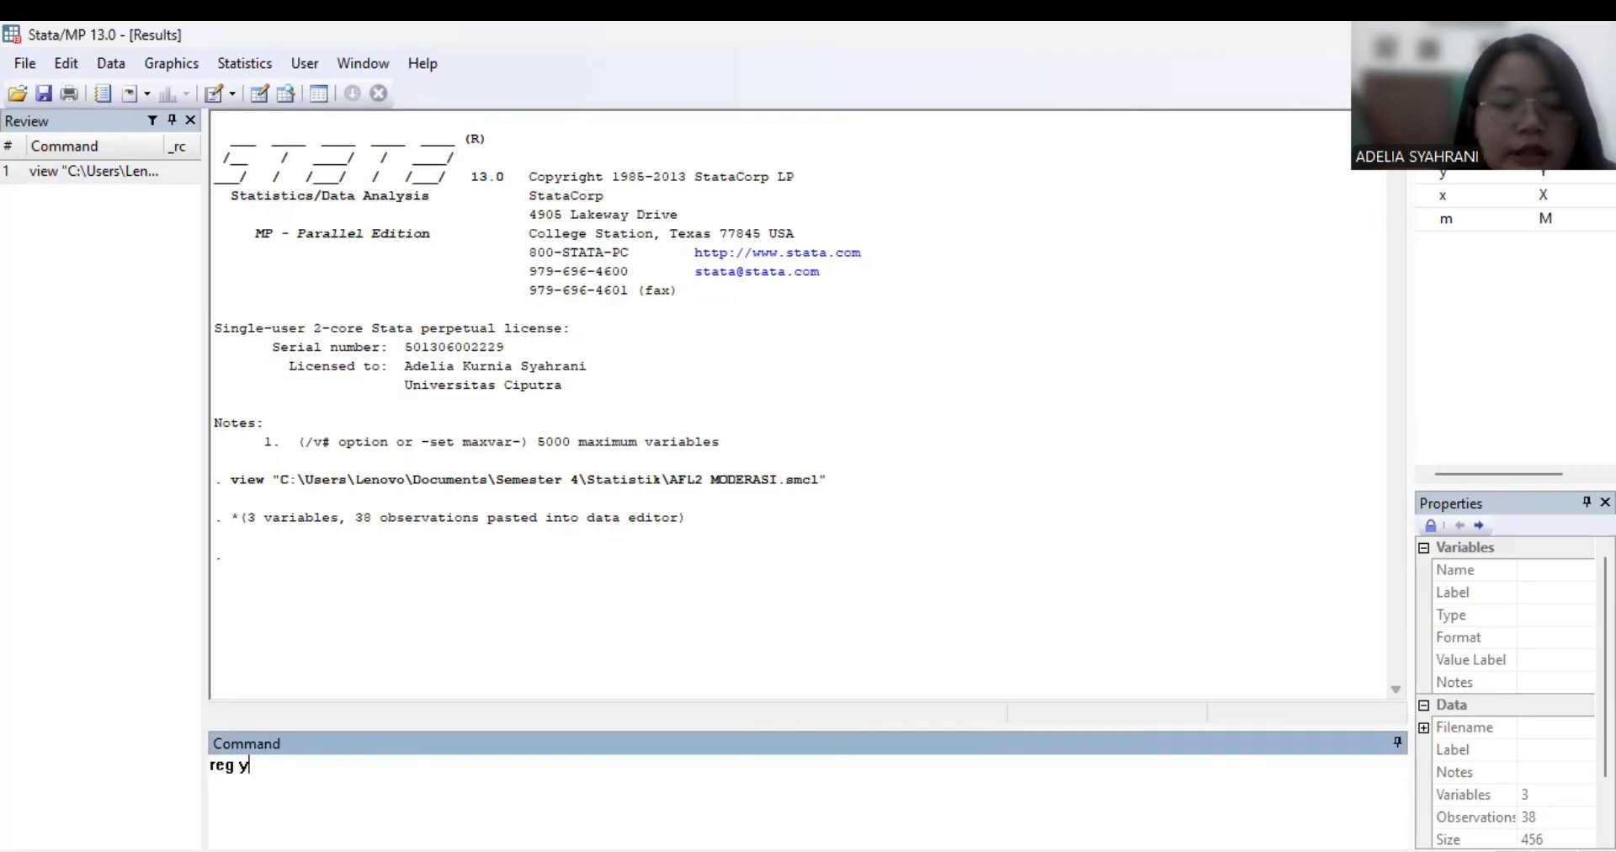
{"action": "type", "text": " x m"}
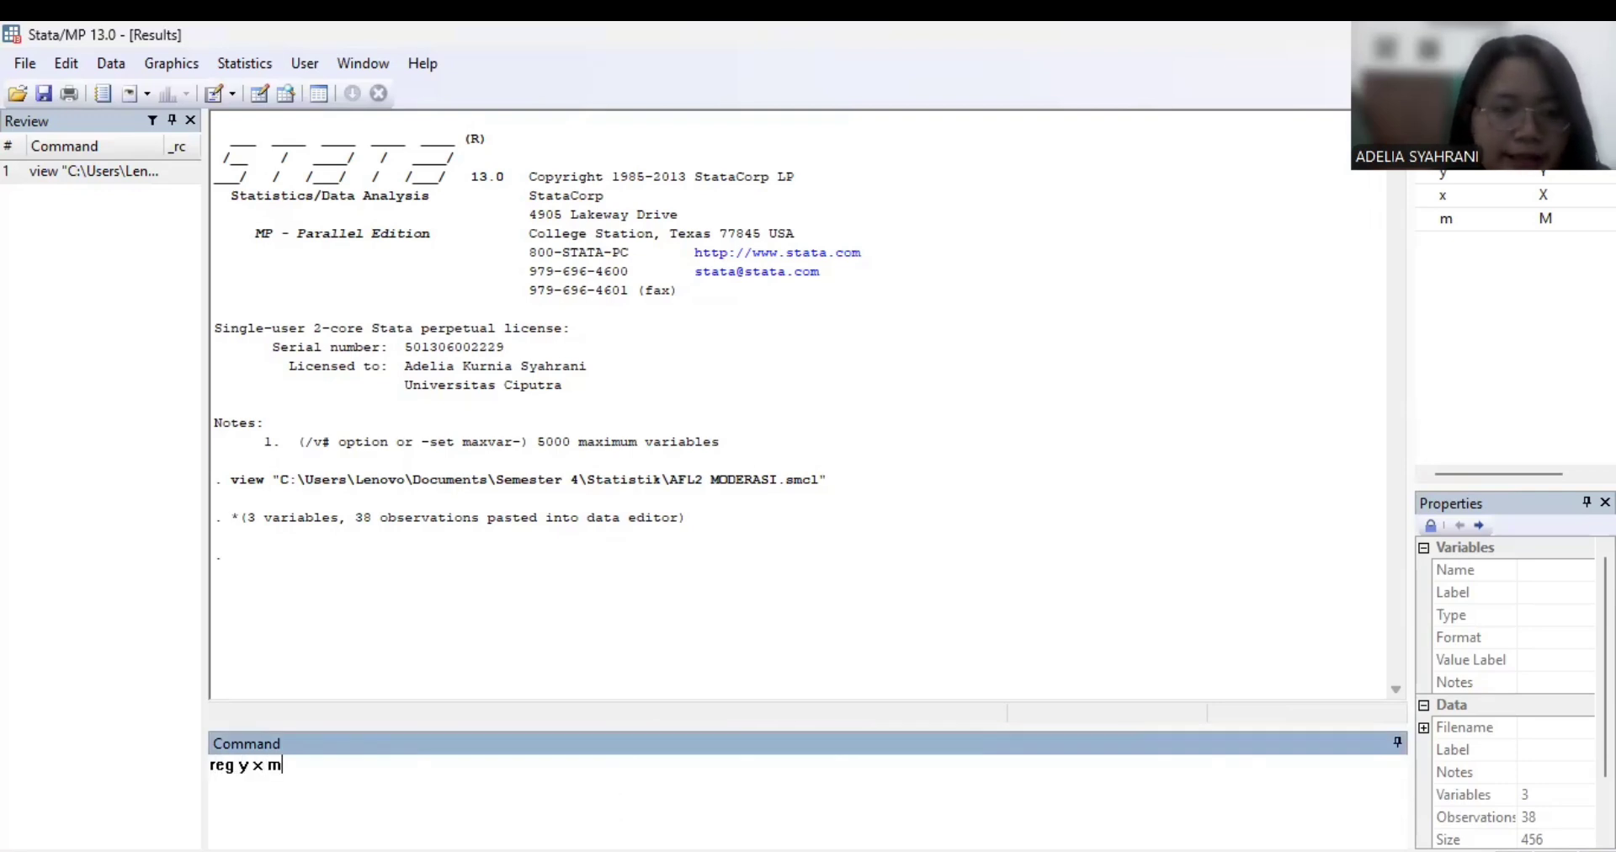
{"action": "key", "text": "Return"}
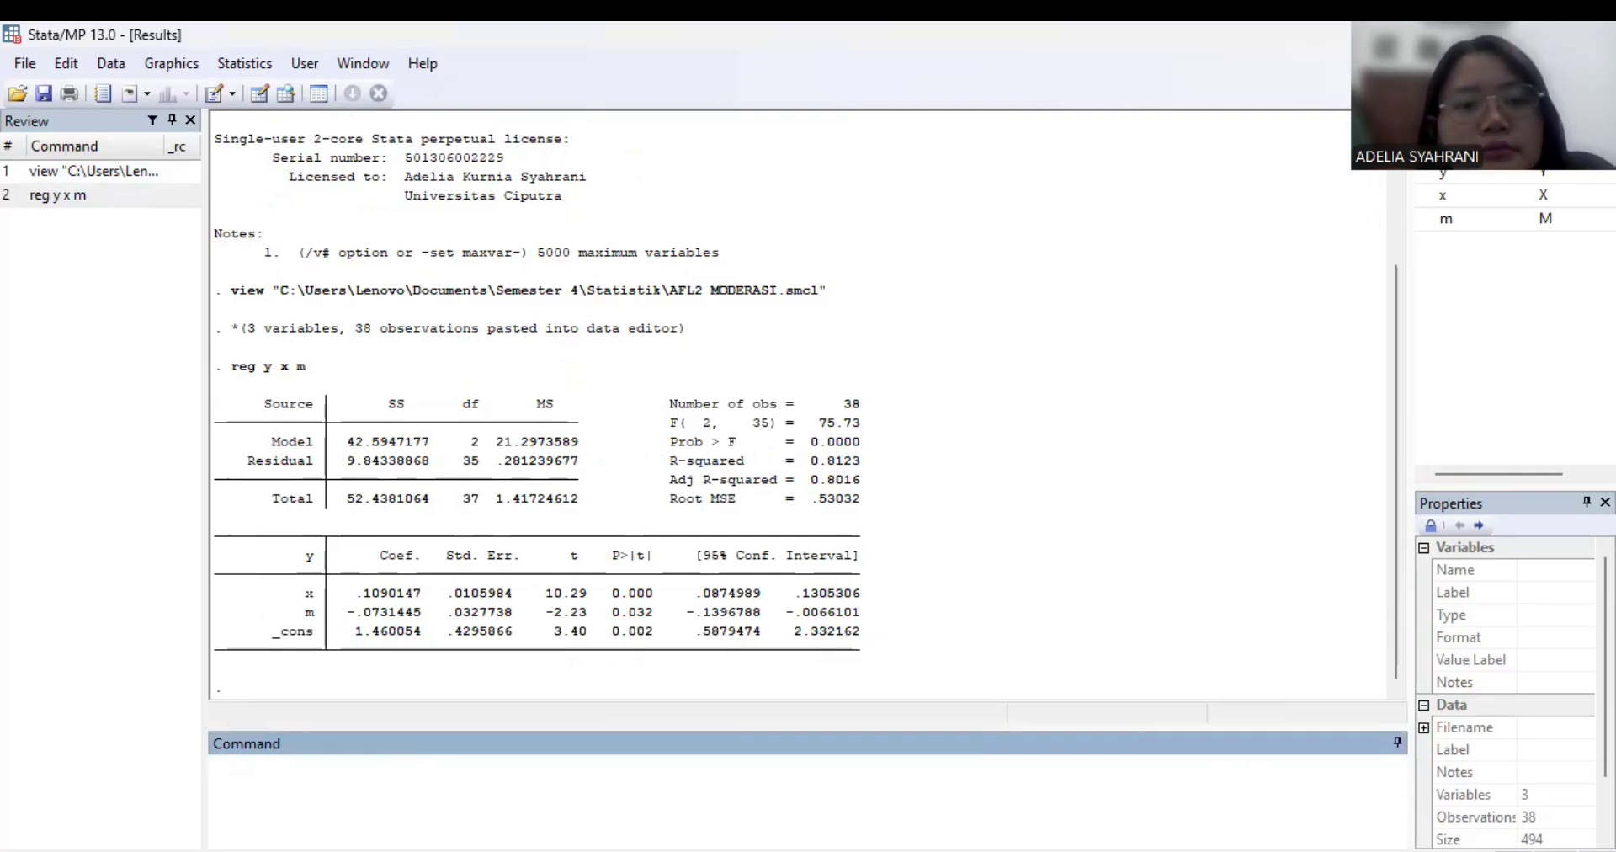
- Save the regression residuals as a new variable with the command "predict res,r"
{"action": "type", "text": "predict "}
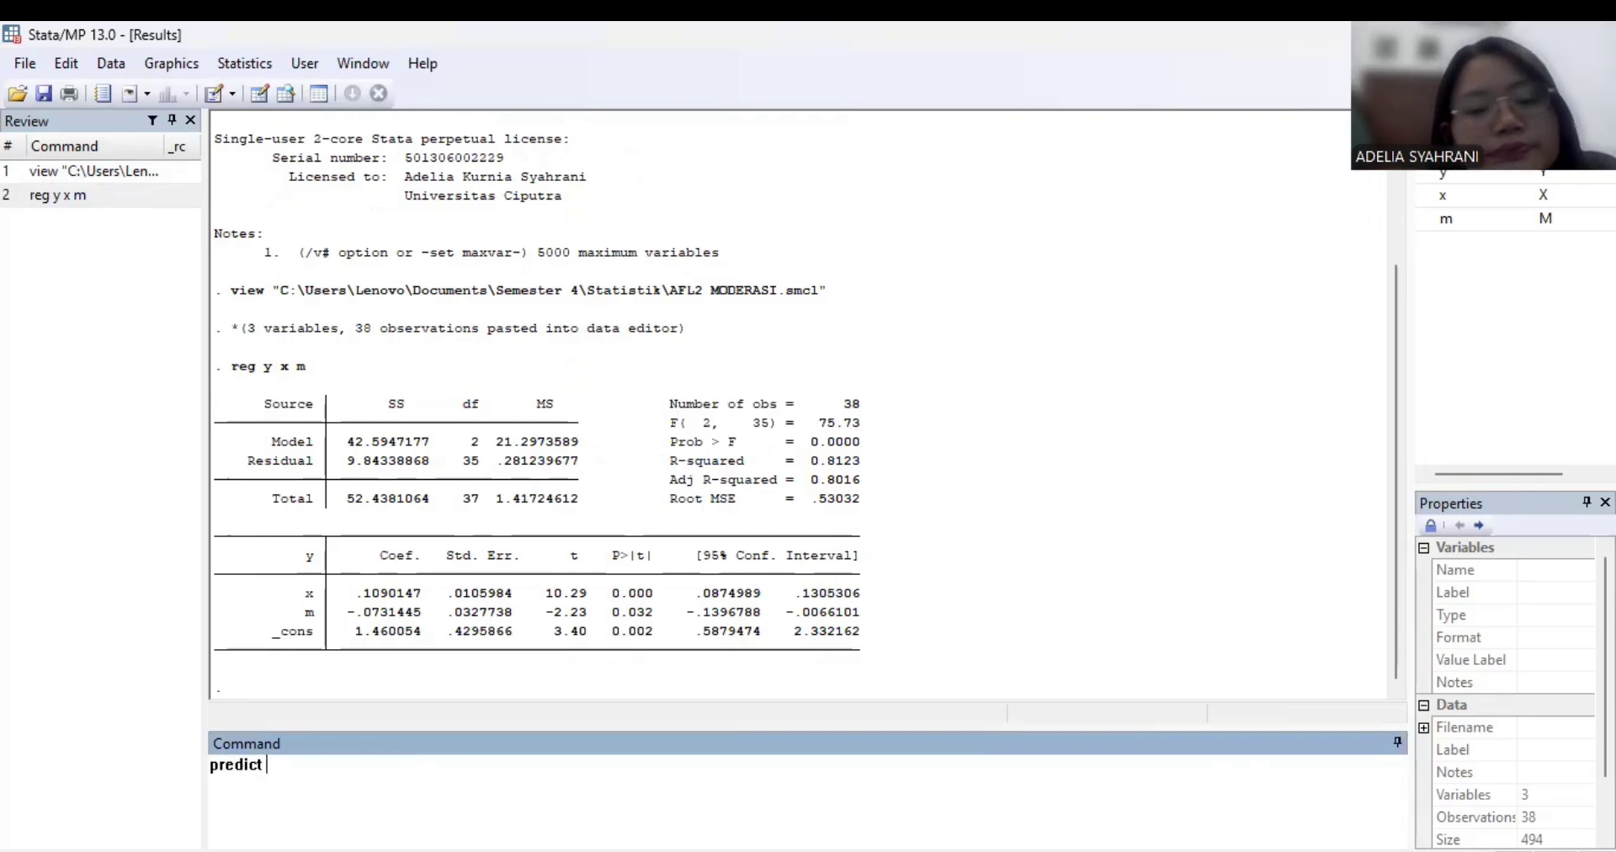
{"action": "type", "text": "res2,"}
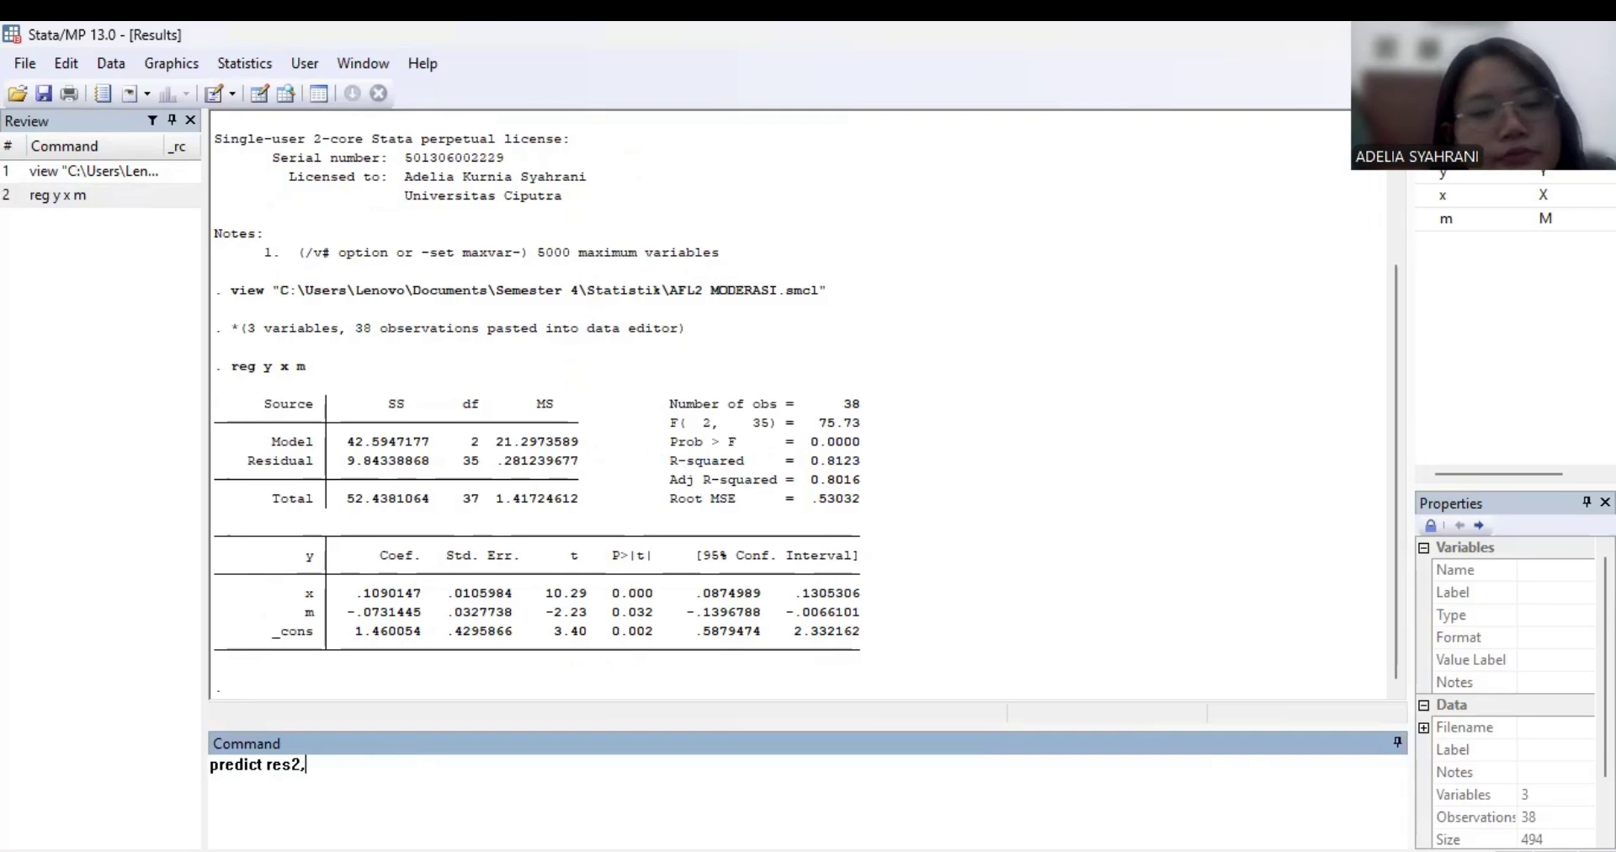
{"action": "key", "text": "BackSpace"}
{"action": "key", "text": "BackSpace"}
{"action": "type", "text": ",r"}
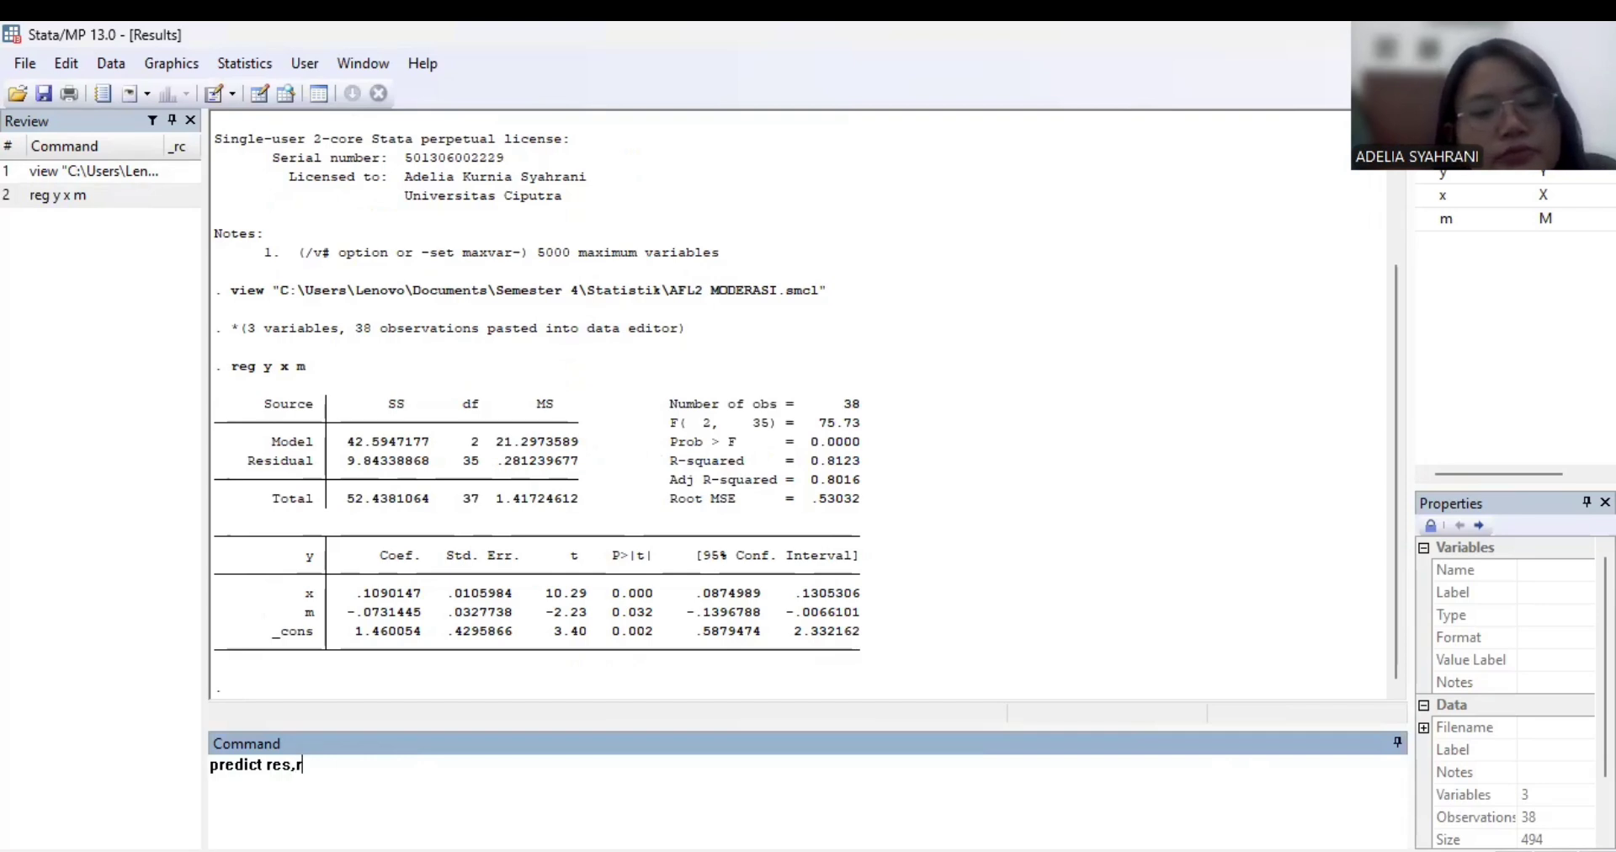
{"action": "key", "text": "Return"}
- Test the saved residuals for normality with the command "sktest res"
{"action": "type", "text": "s"}
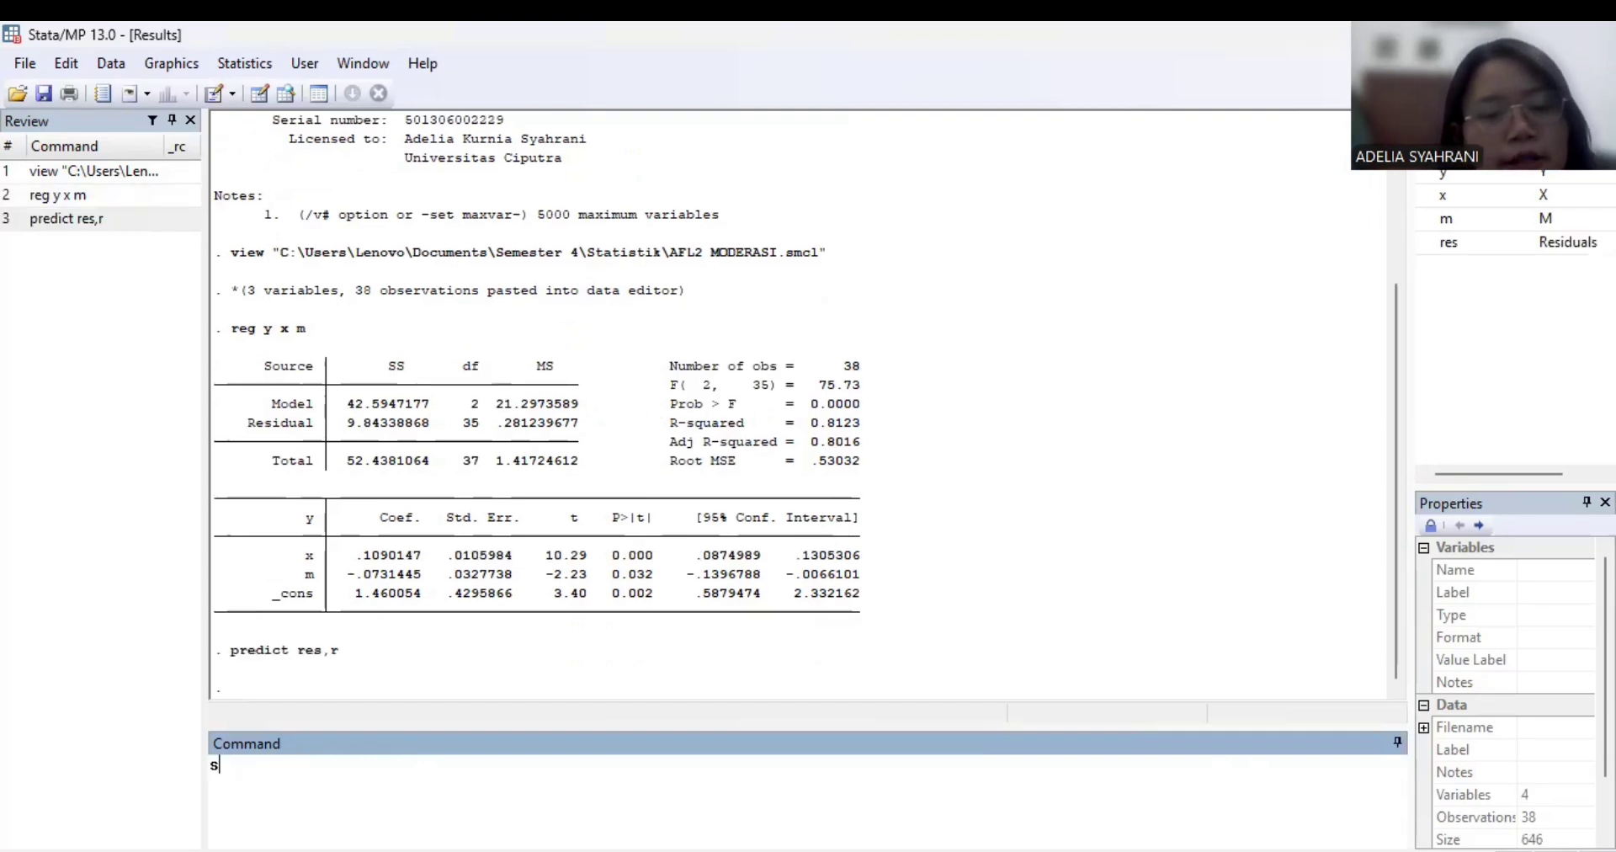
{"action": "type", "text": "ktest"}
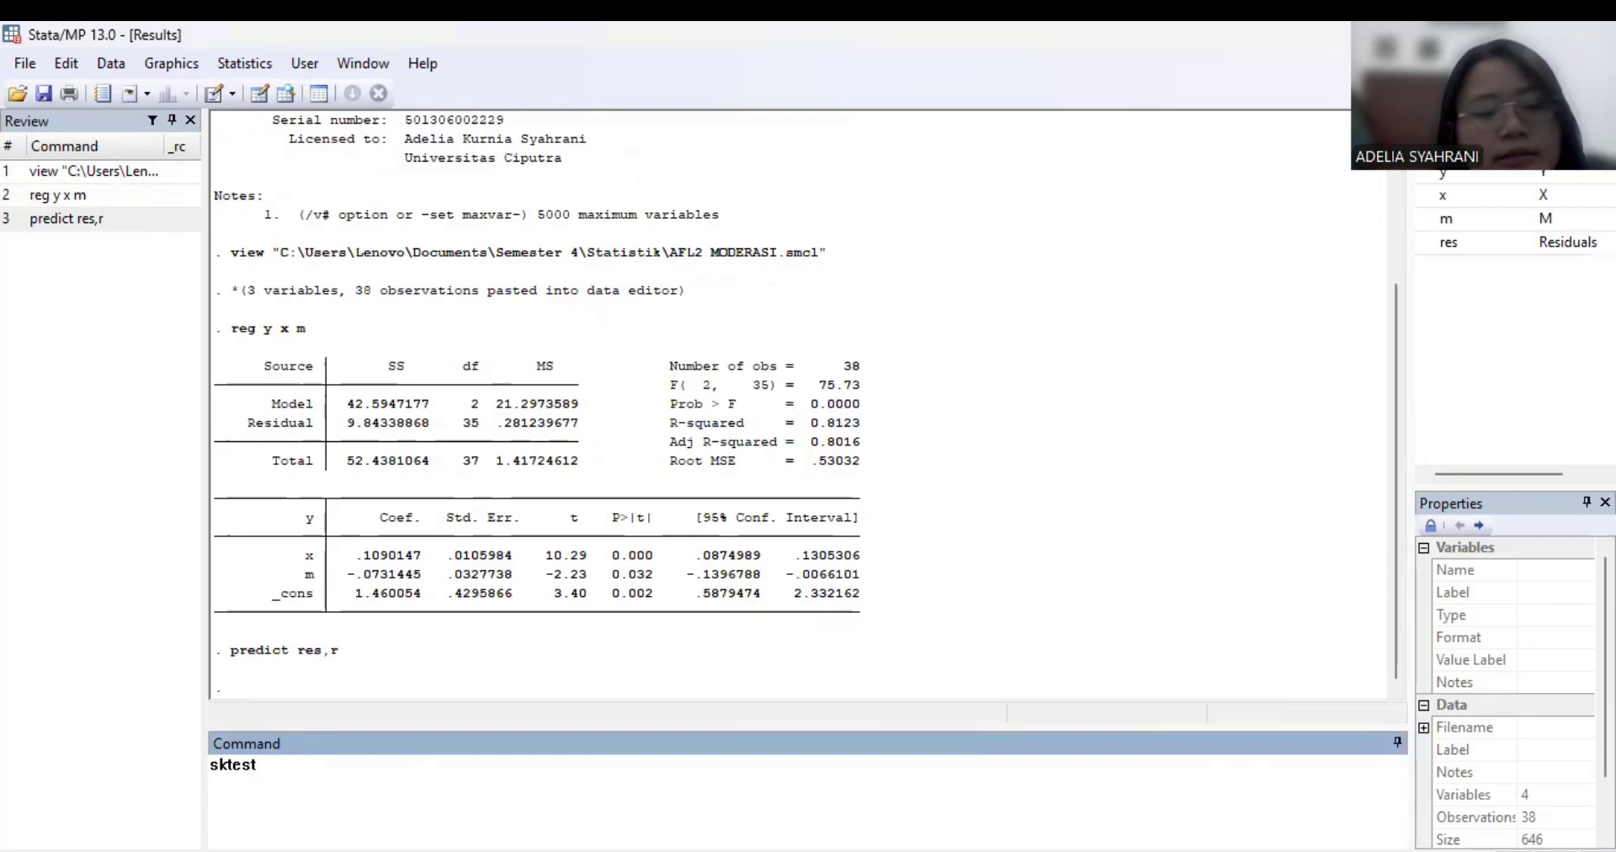
{"action": "type", "text": " res"}
{"action": "key", "text": "Return"}
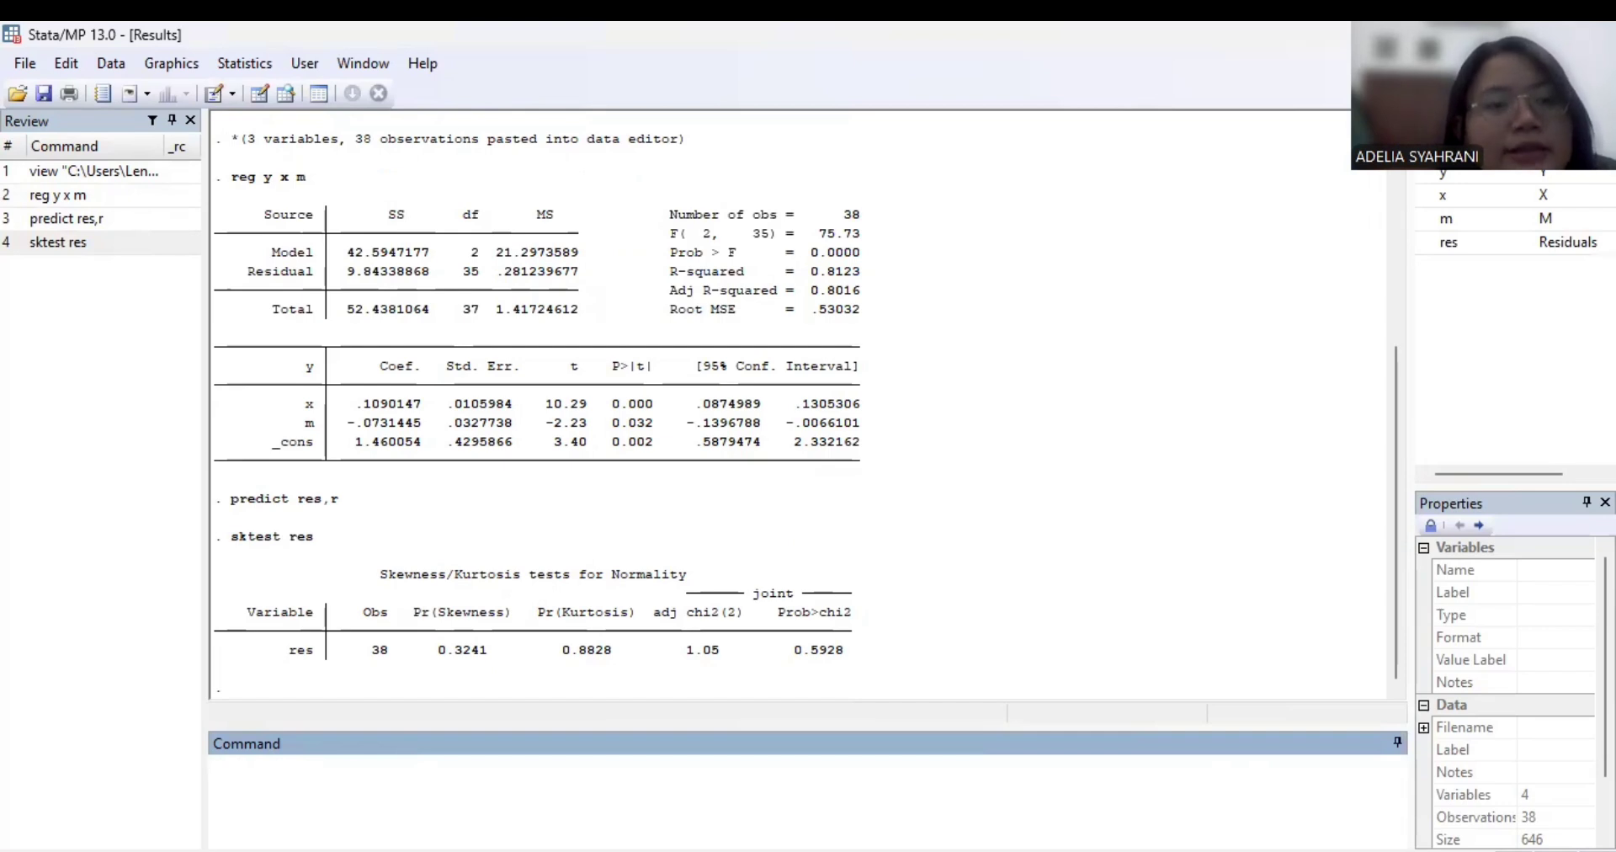
- Check the regression for multicollinearity with "vif" and for heteroskedasticity with "hettest"
{"action": "type", "text": "vif"}
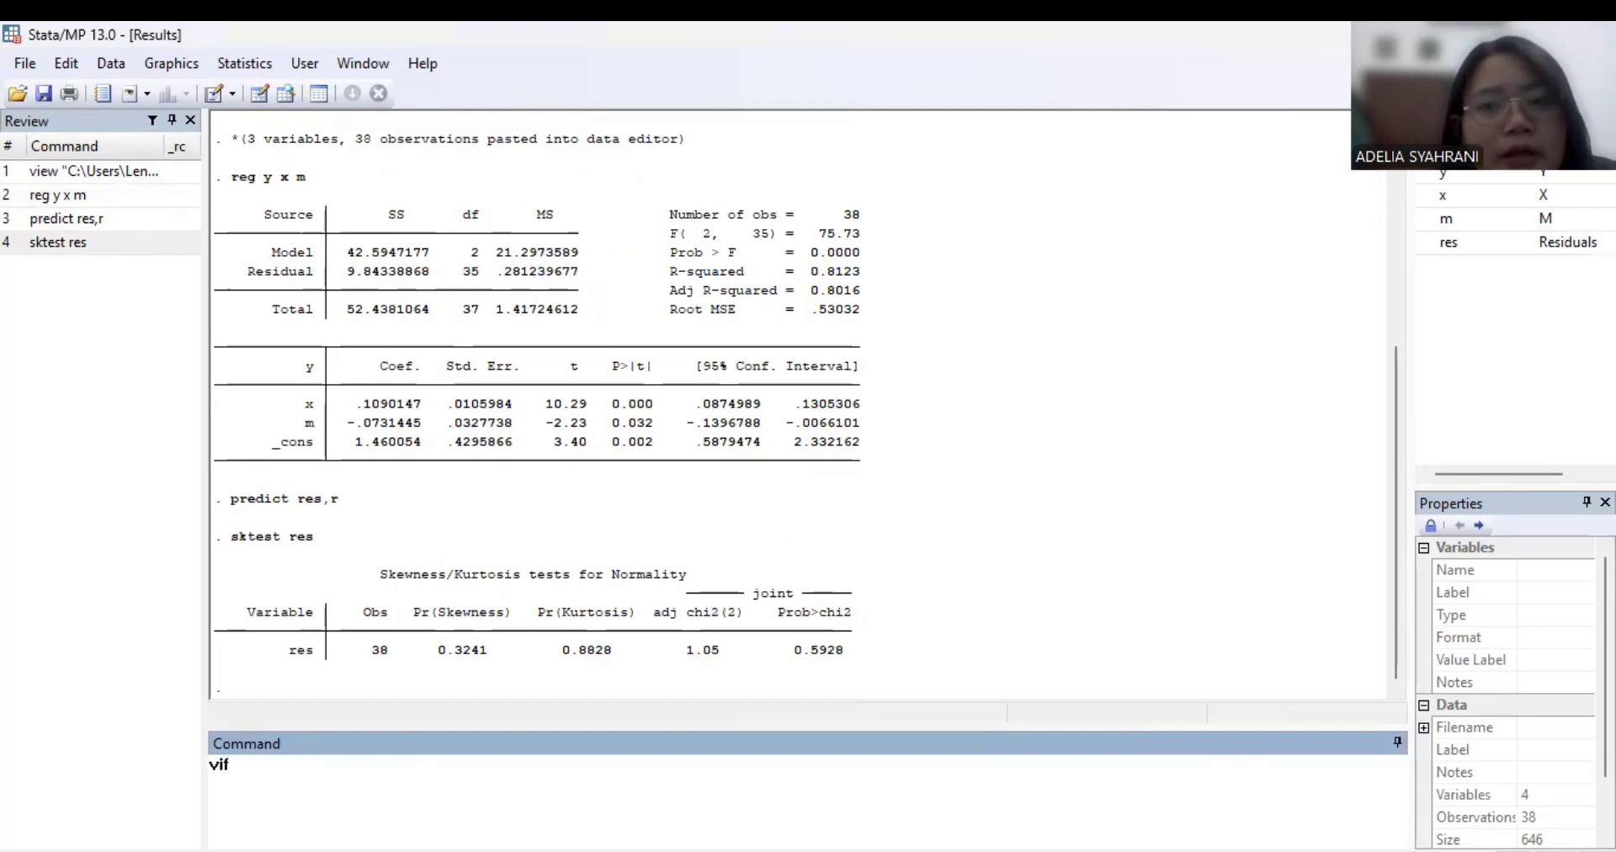
{"action": "key", "text": "Return"}
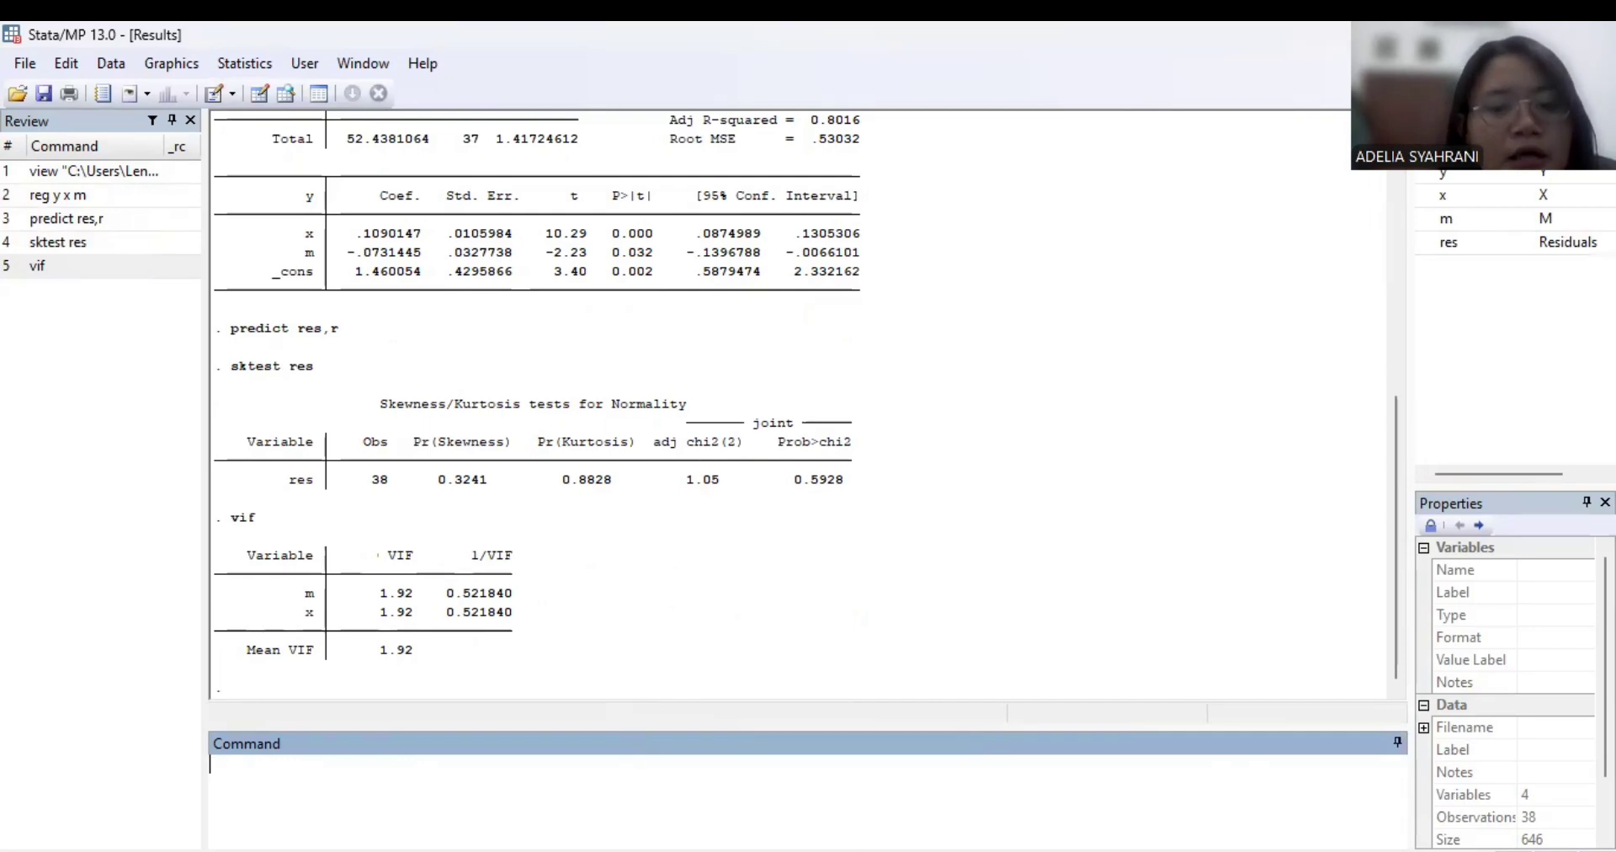
{"action": "key", "text": "alt+Tab"}
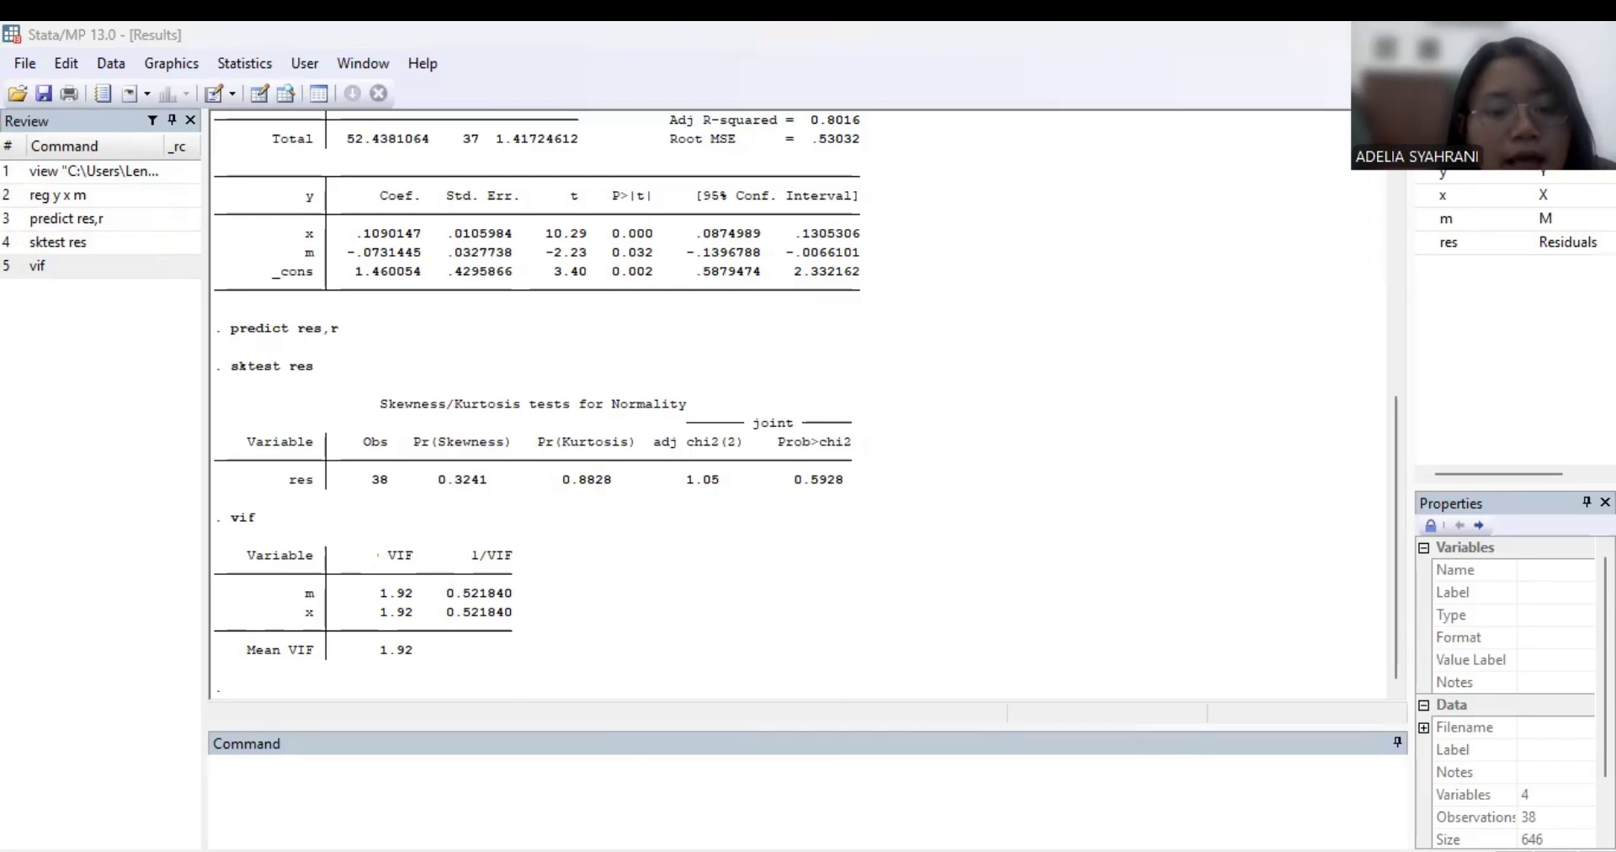
{"action": "left_click", "coordinate": [615, 801]}
{"action": "type", "text": "het"}
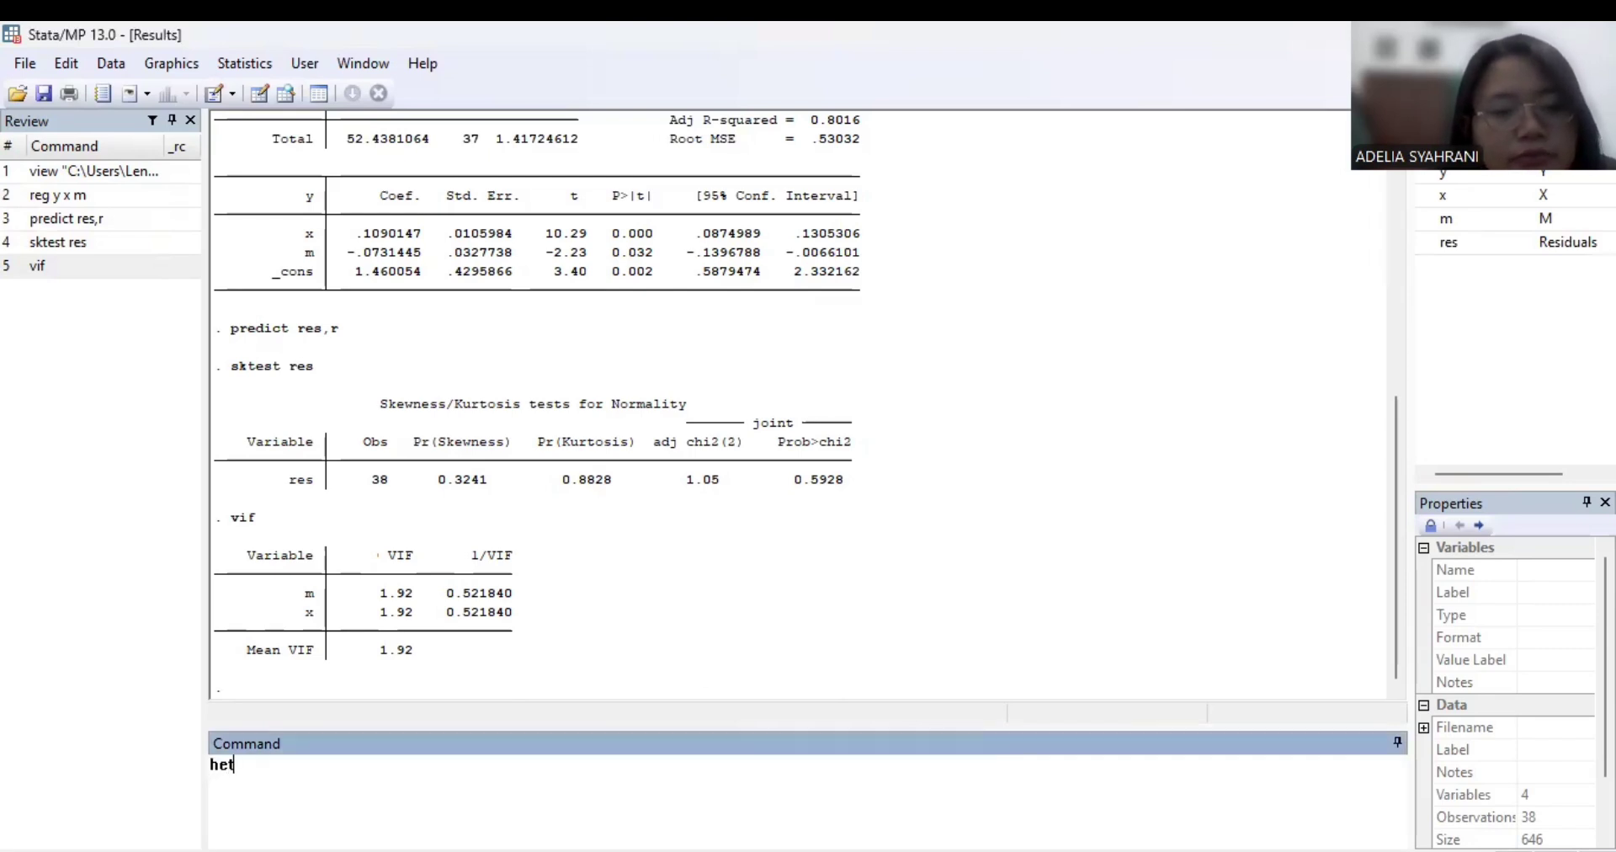
{"action": "type", "text": "test"}
{"action": "key", "text": "Return"}
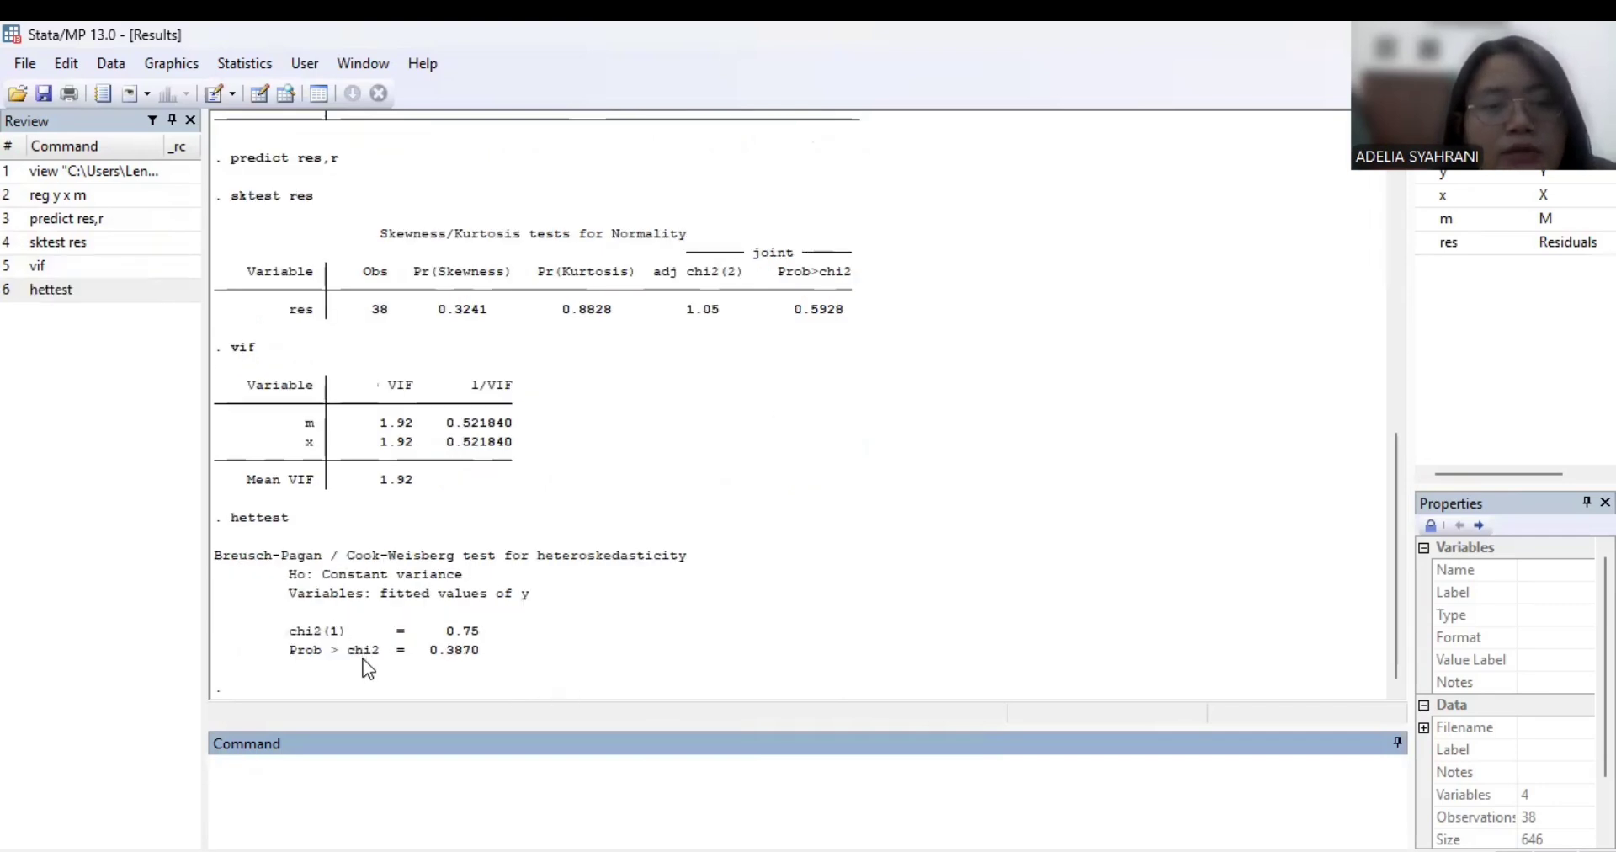
- Rerun the regression "reg y x m" and compute the mean of x with the command "summarize x,meanonly"
{"action": "double_click", "coordinate": [168, 194]}
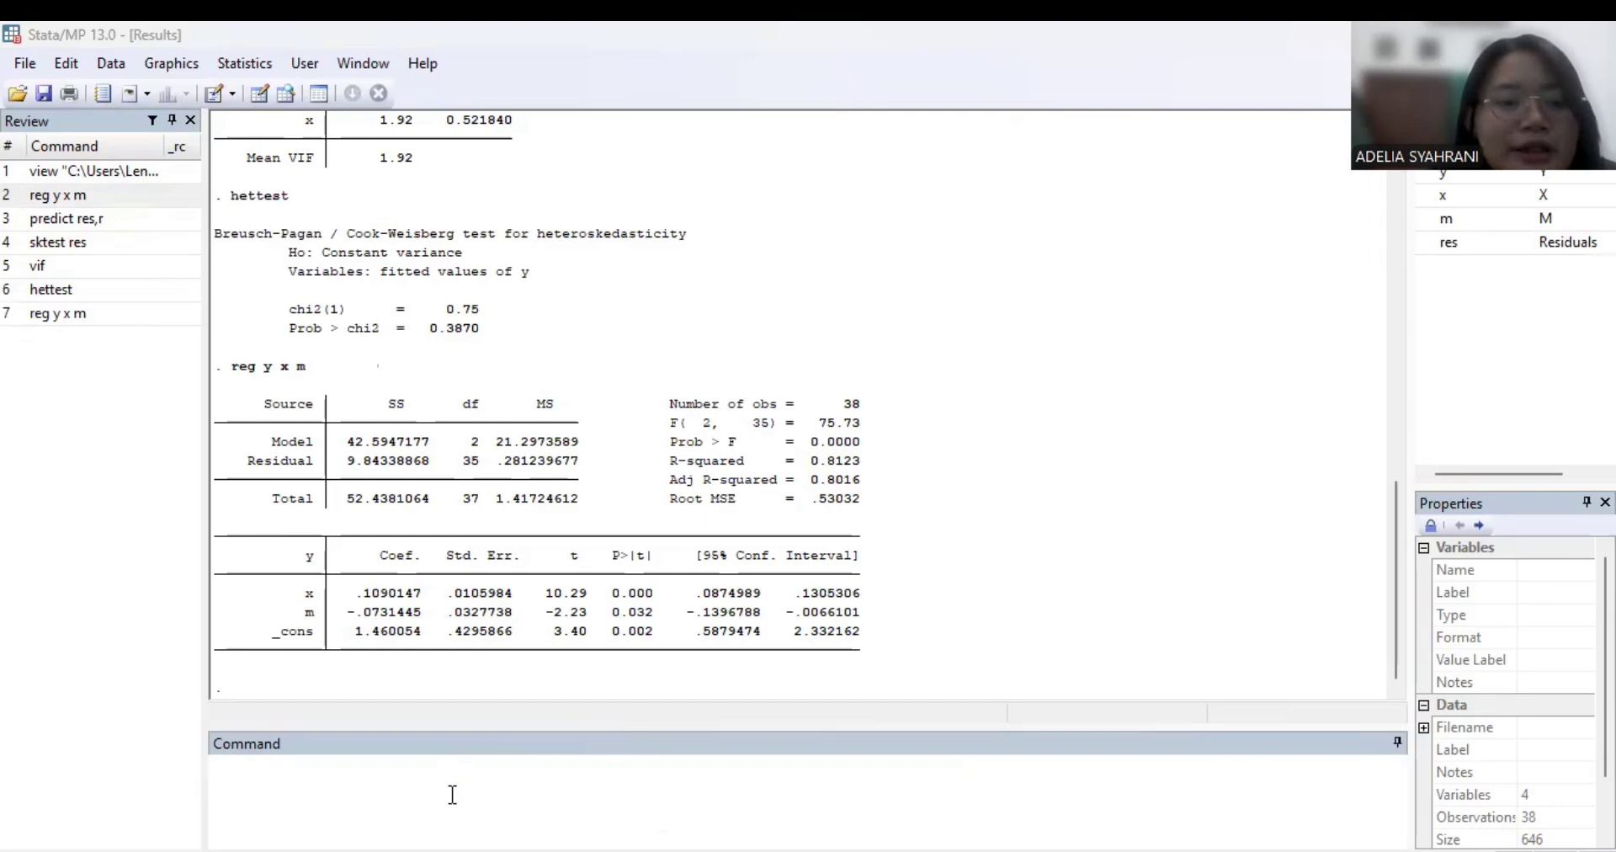
{"action": "left_click", "coordinate": [452, 793]}
{"action": "type", "text": "summarize"}
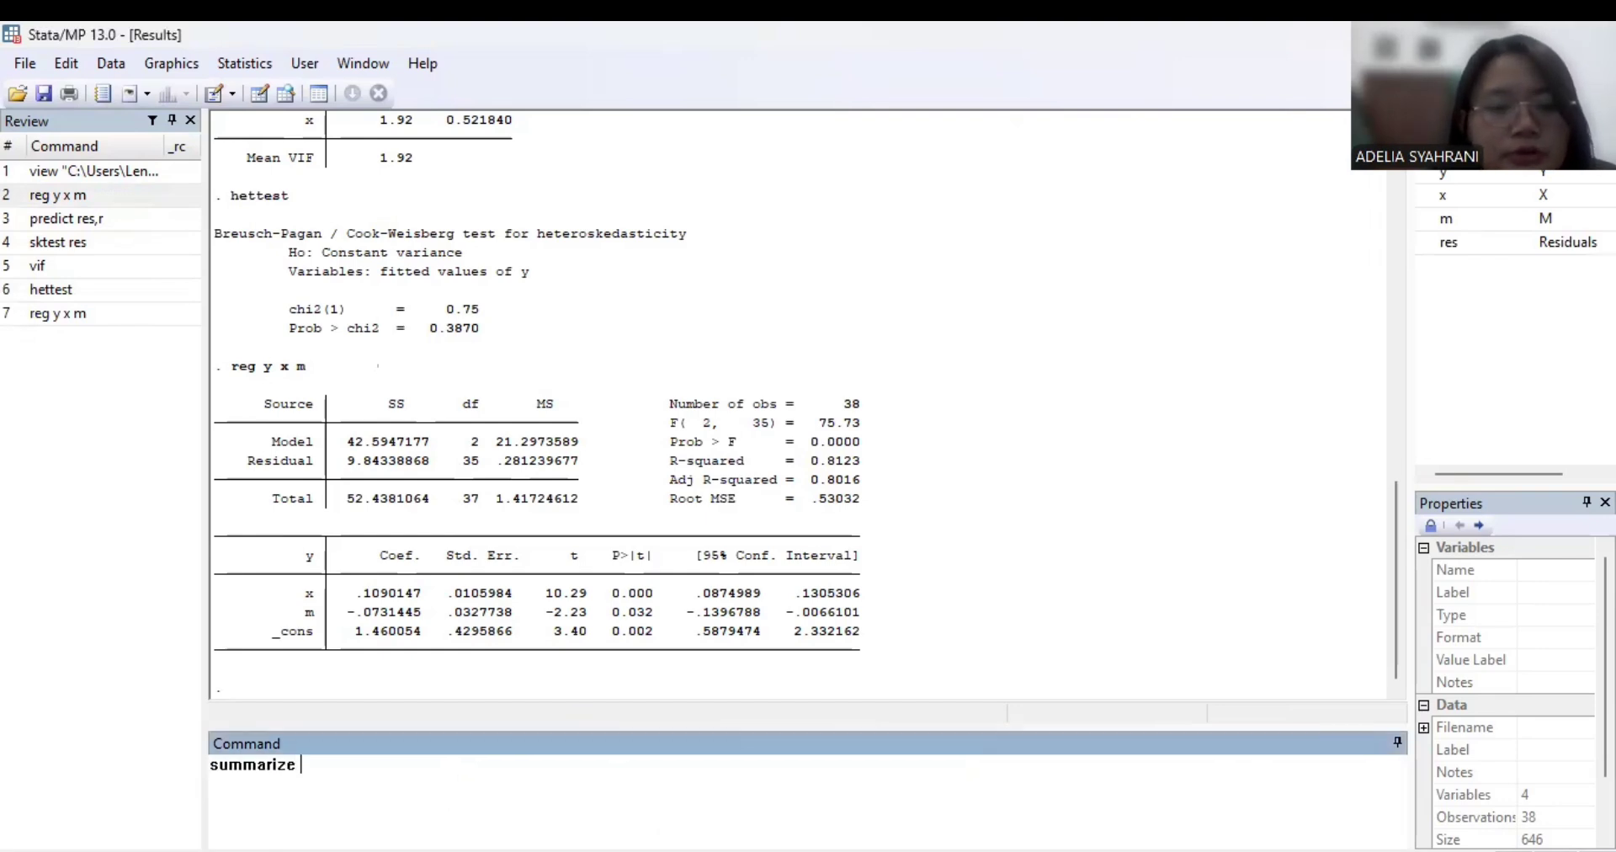
{"action": "type", "text": " x,"}
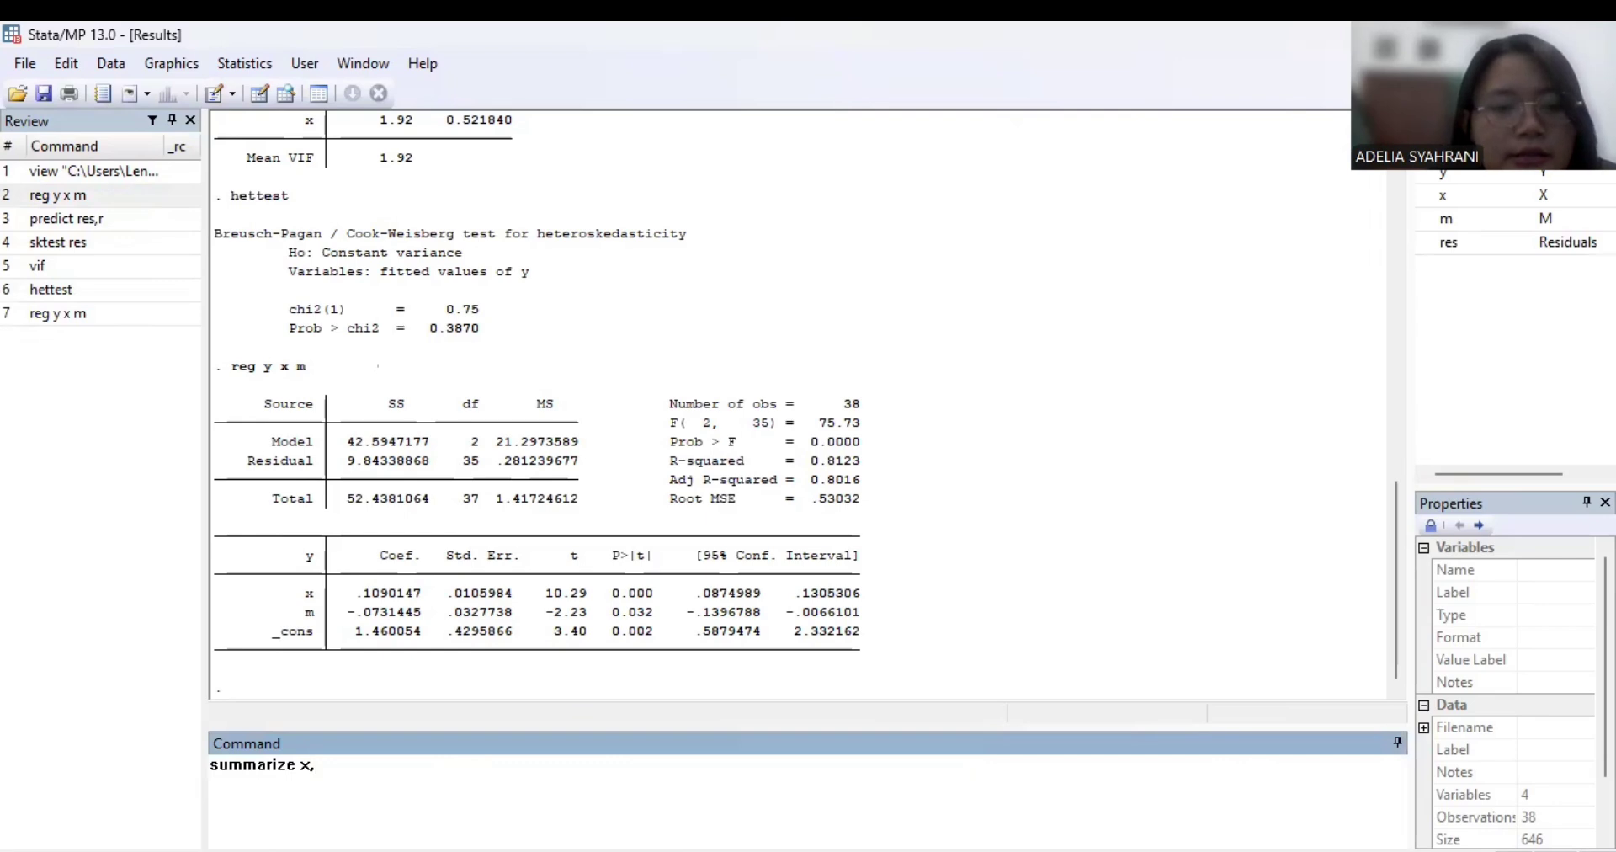
{"action": "type", "text": "meanonly"}
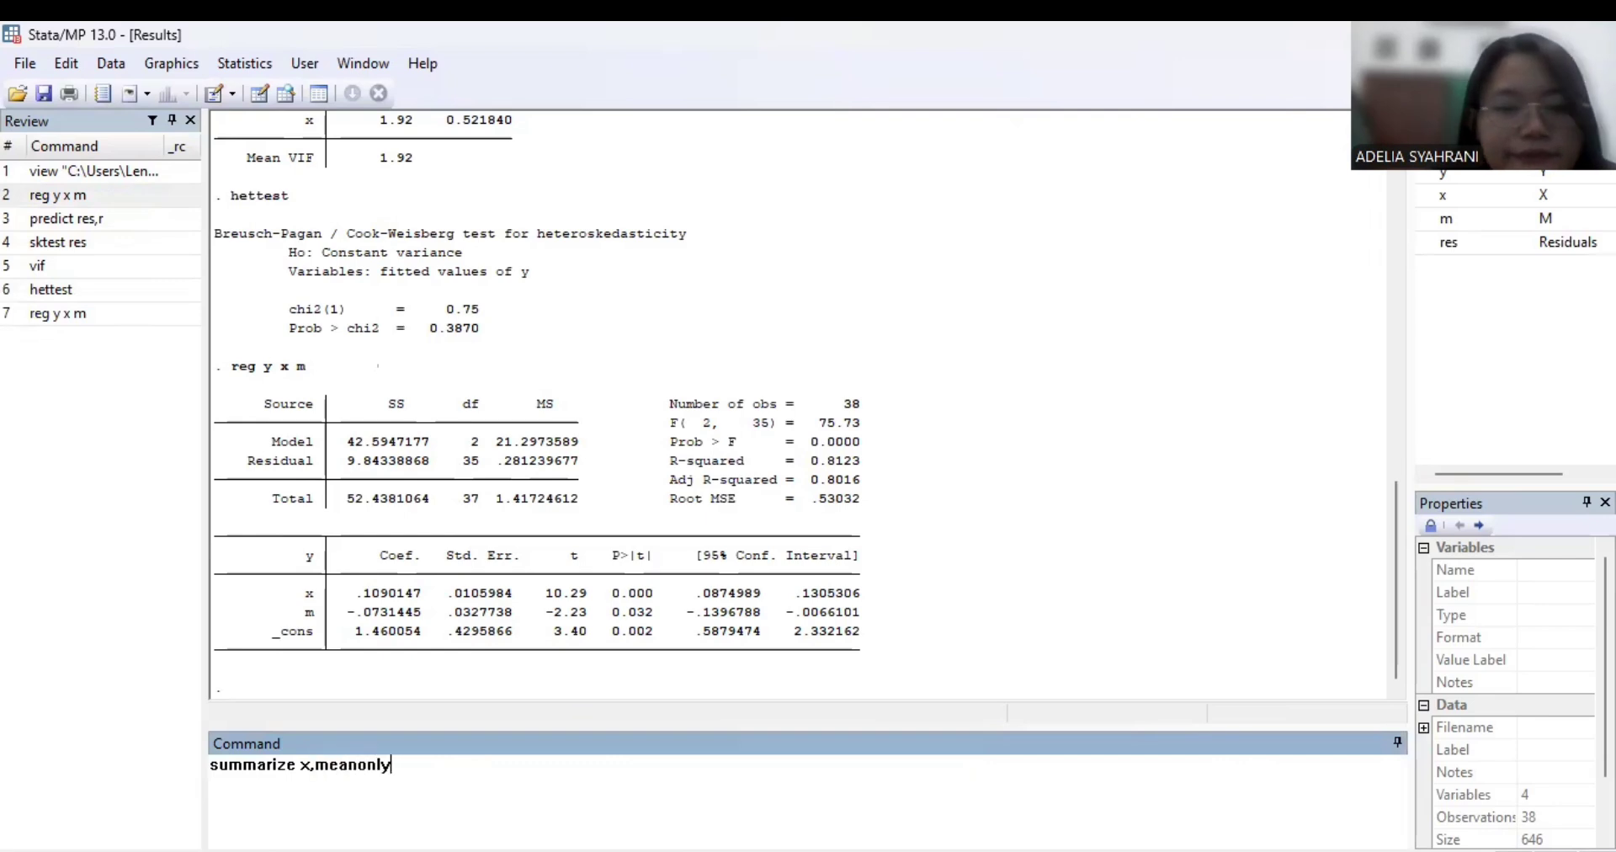
{"action": "key", "text": "Return"}
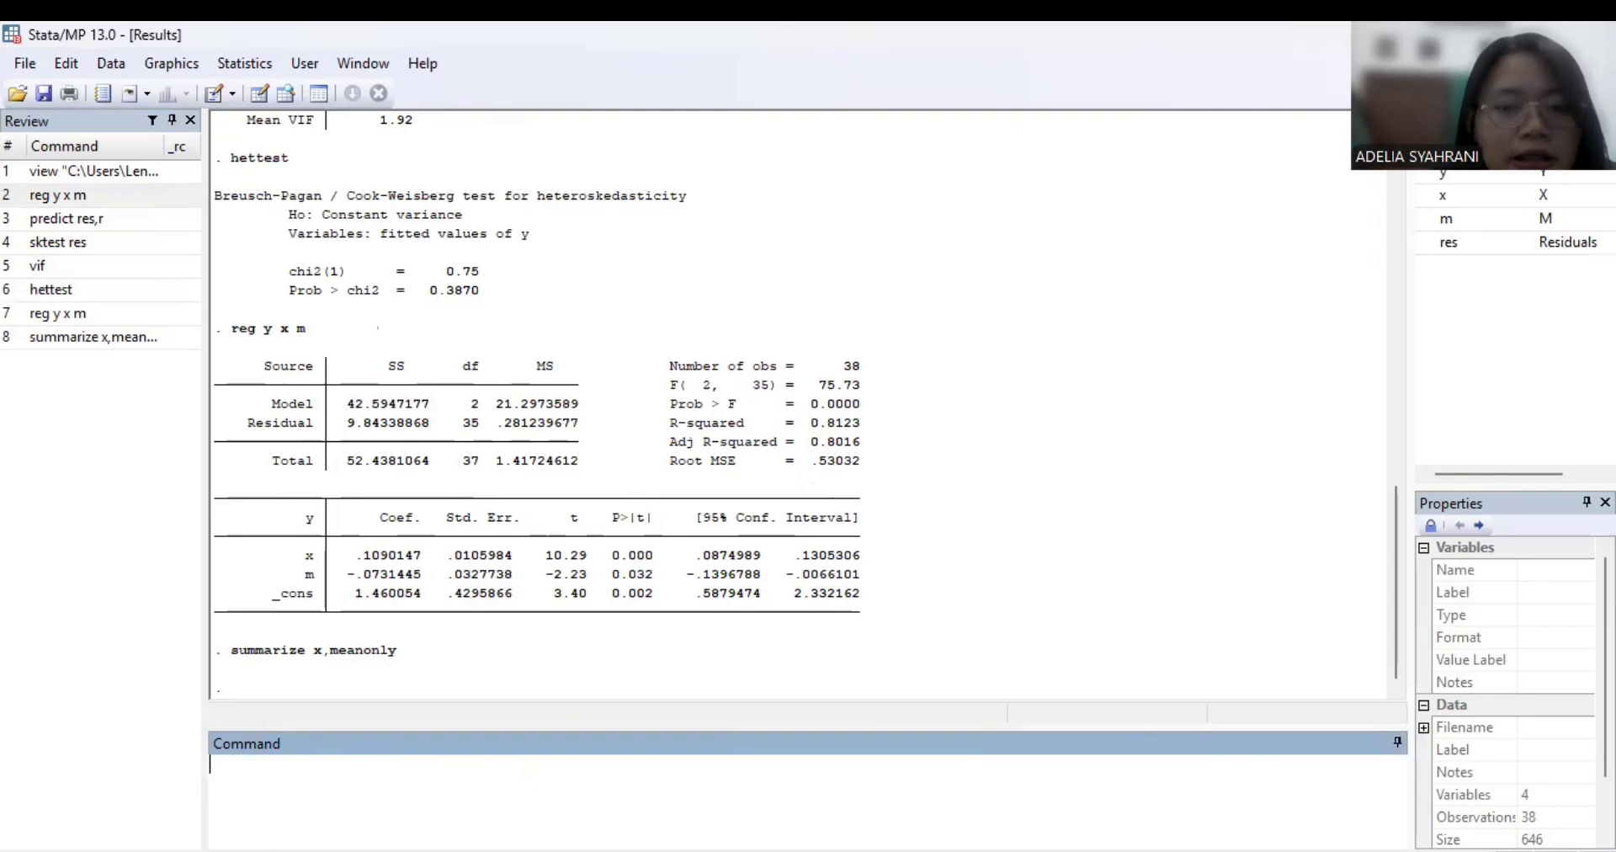
{"action": "key", "text": "alt+Tab"}
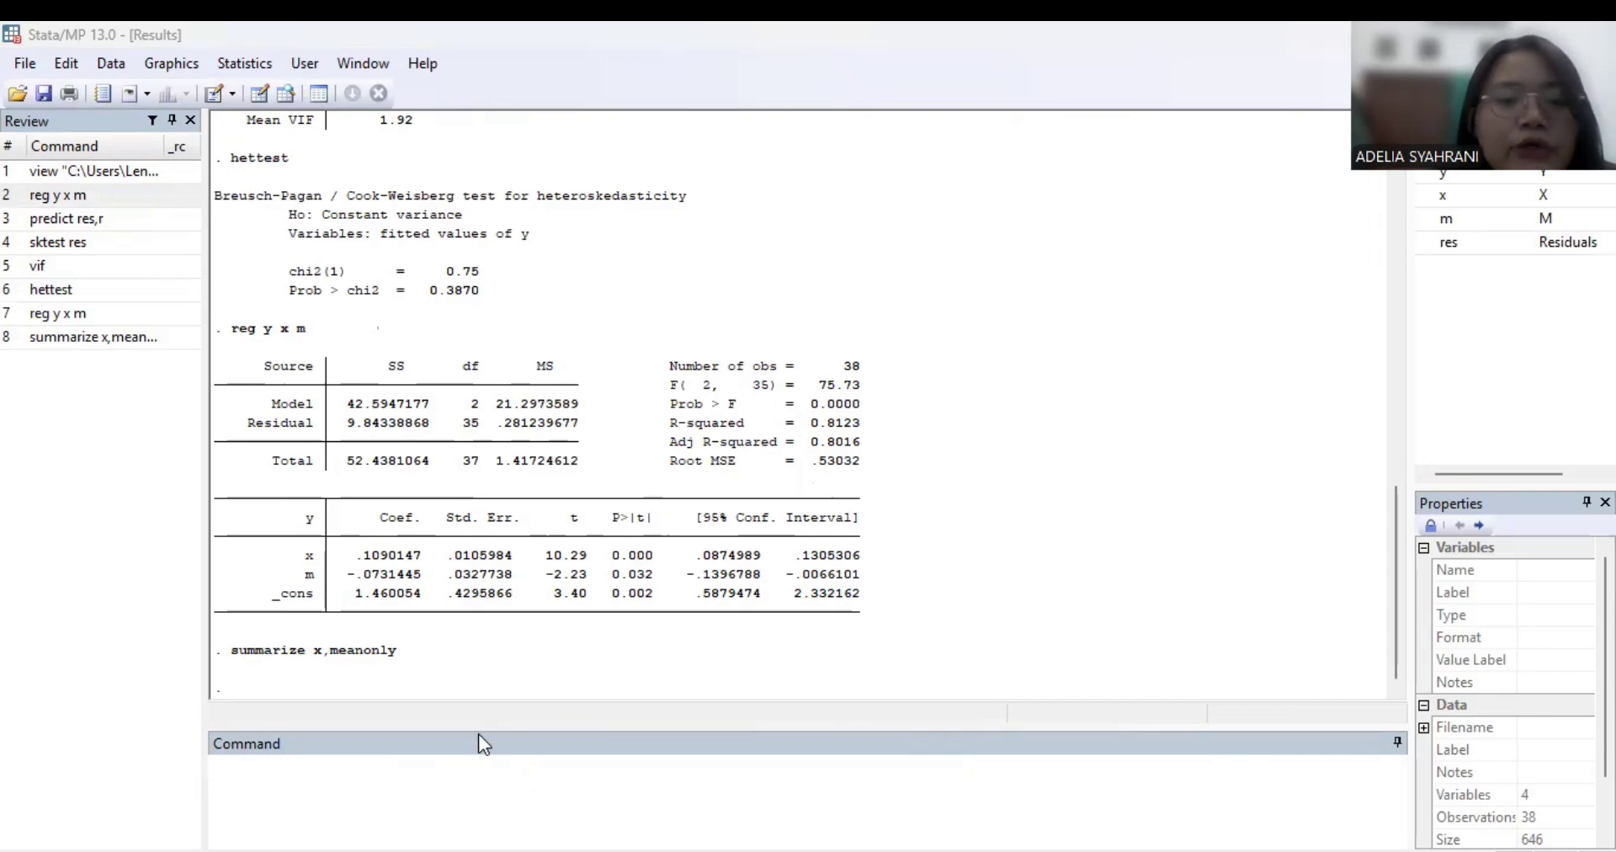
- Generate the mean-centred variable cenX with the command "gen cenX= x-r(mean)"
{"action": "left_click", "coordinate": [457, 842]}
{"action": "type", "text": "g"}
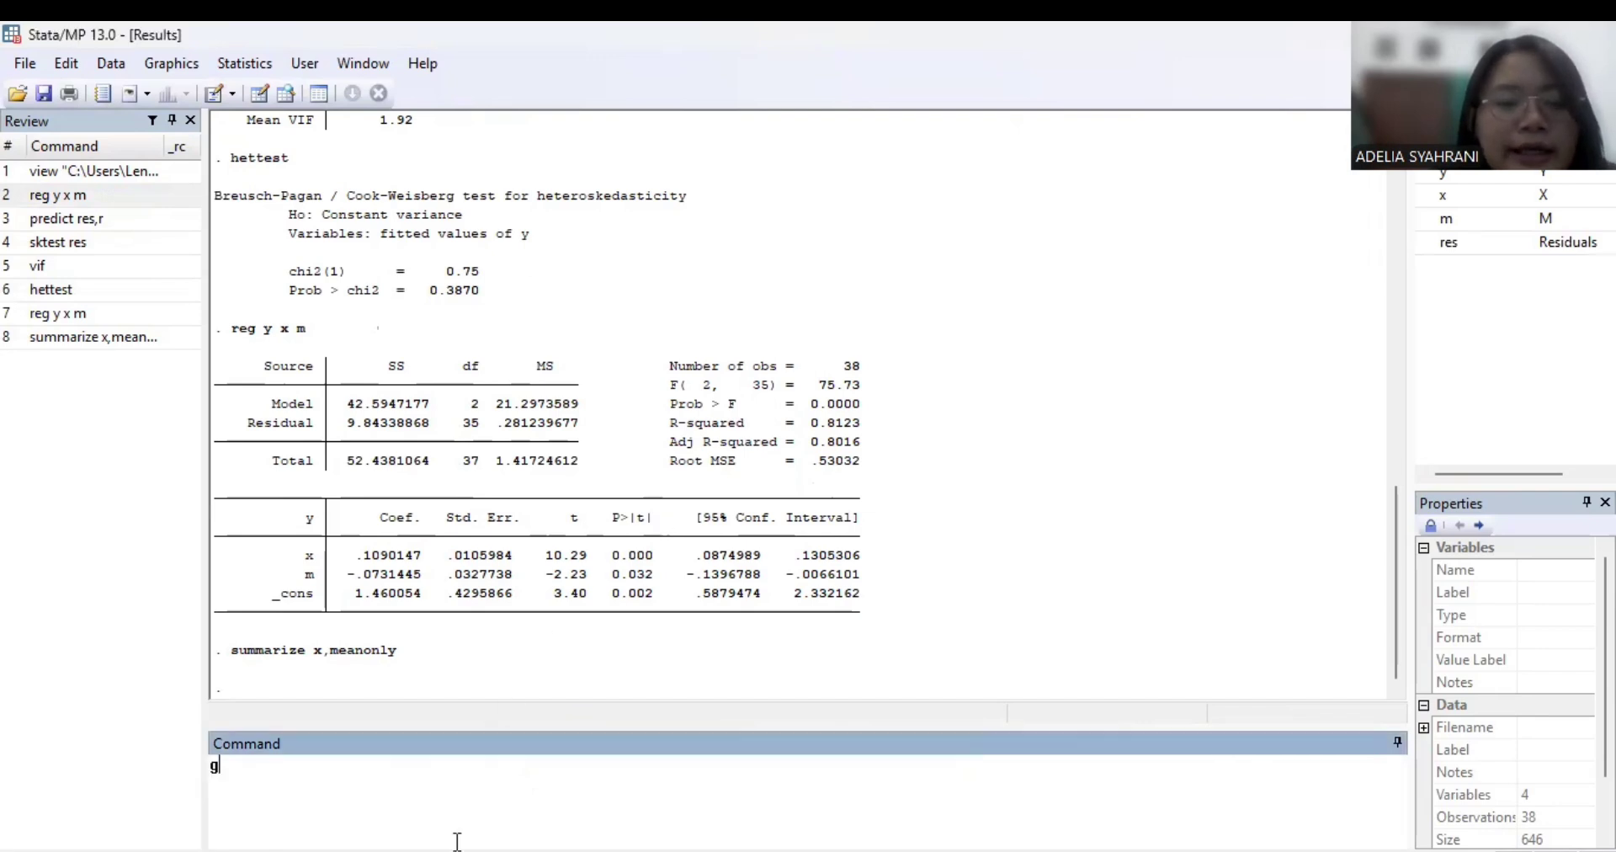
{"action": "type", "text": "en ce"}
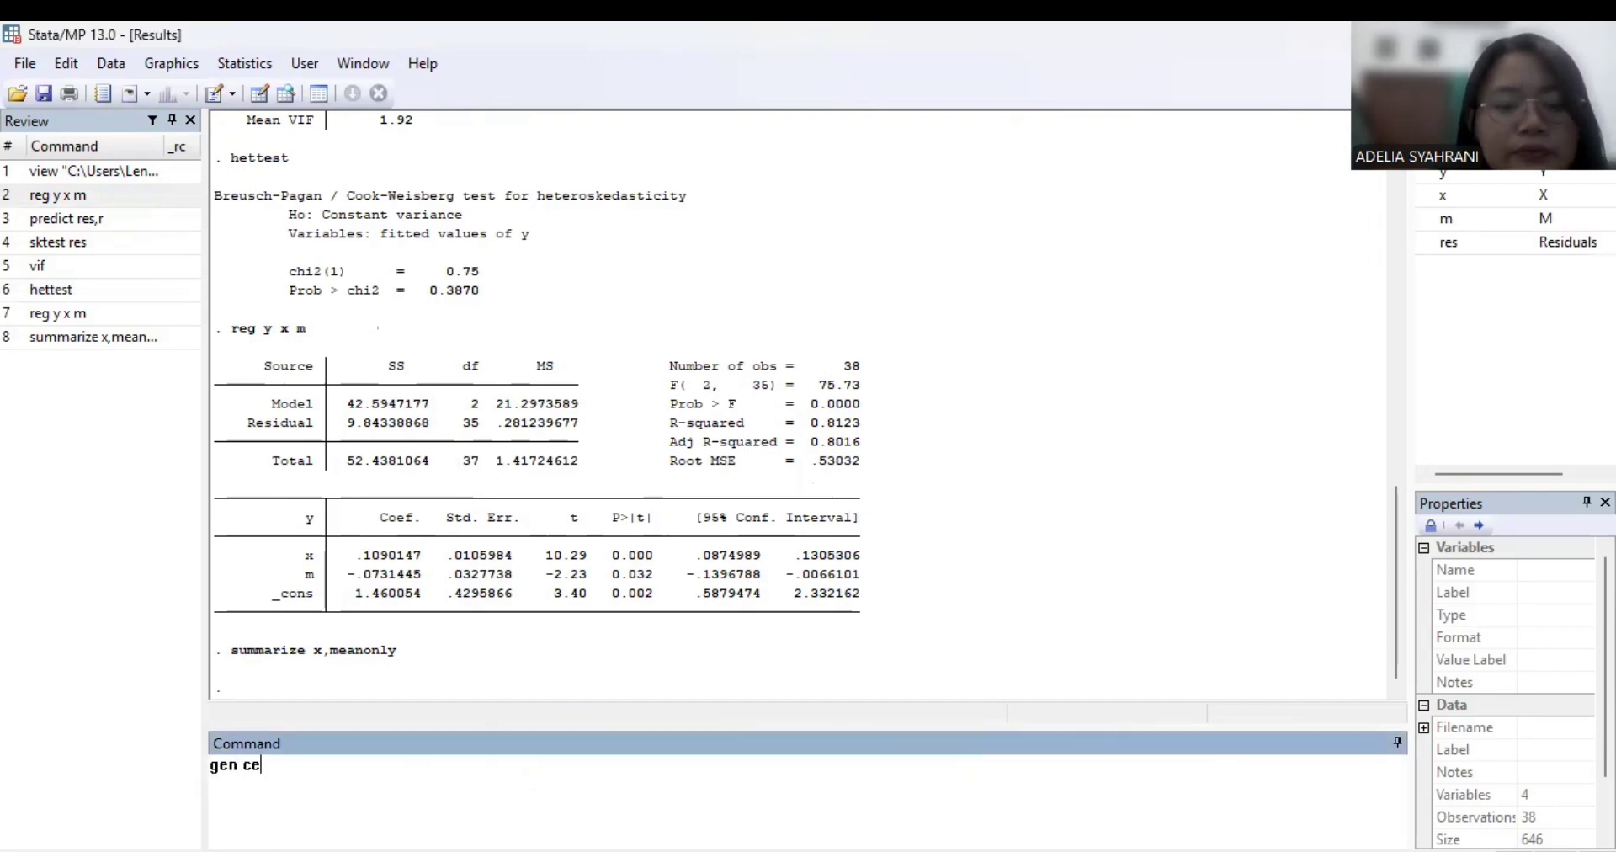
{"action": "type", "text": "nX"}
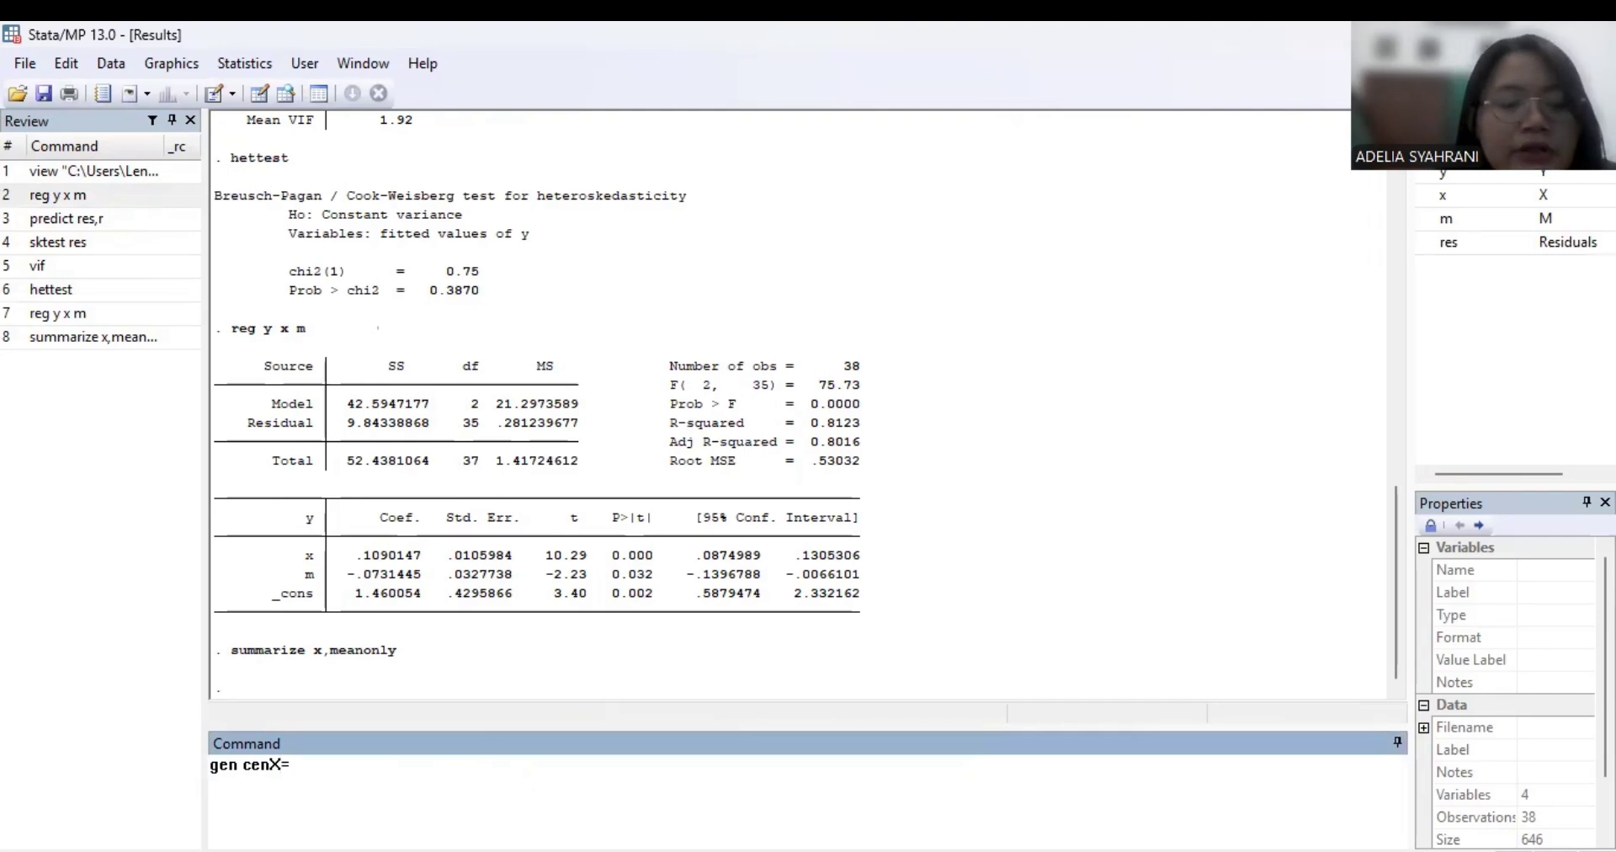
{"action": "type", "text": "="}
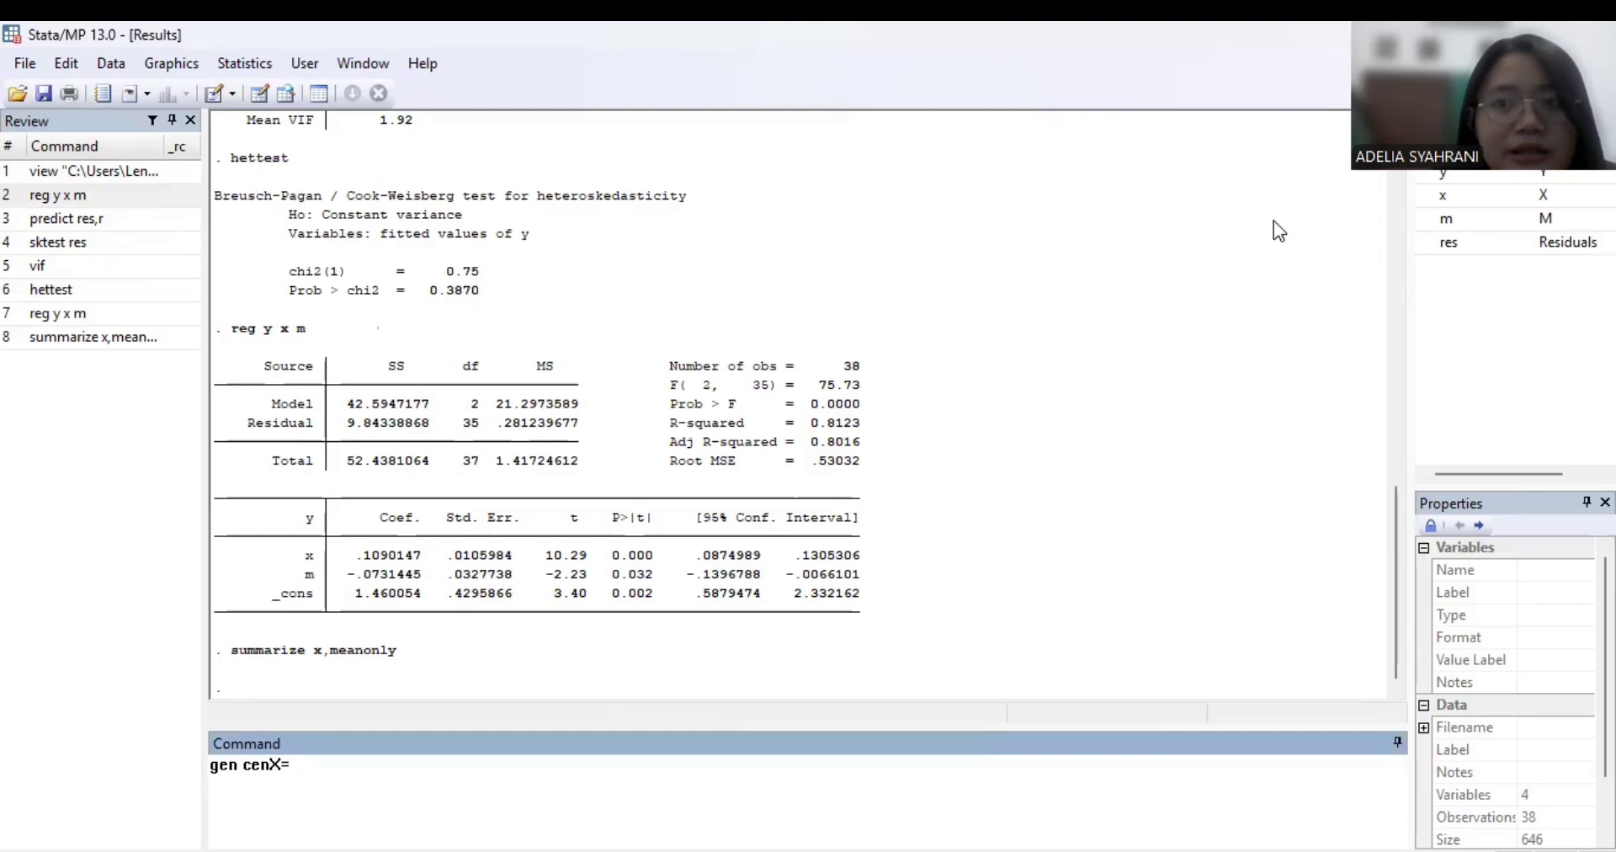
{"action": "double_click", "coordinate": [1445, 200]}
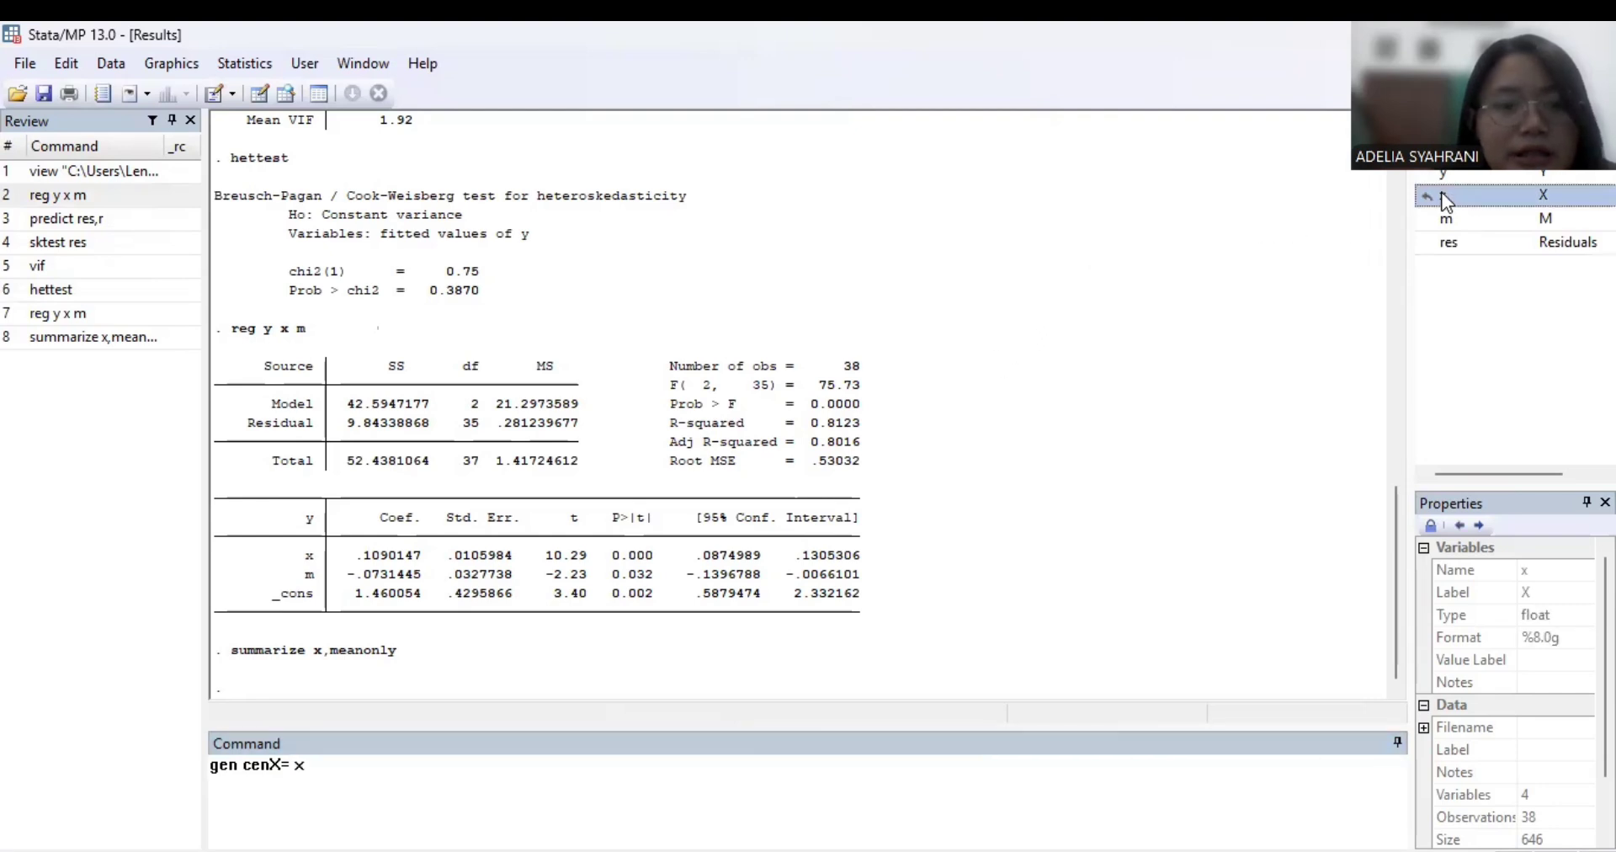
{"action": "type", "text": "-r"}
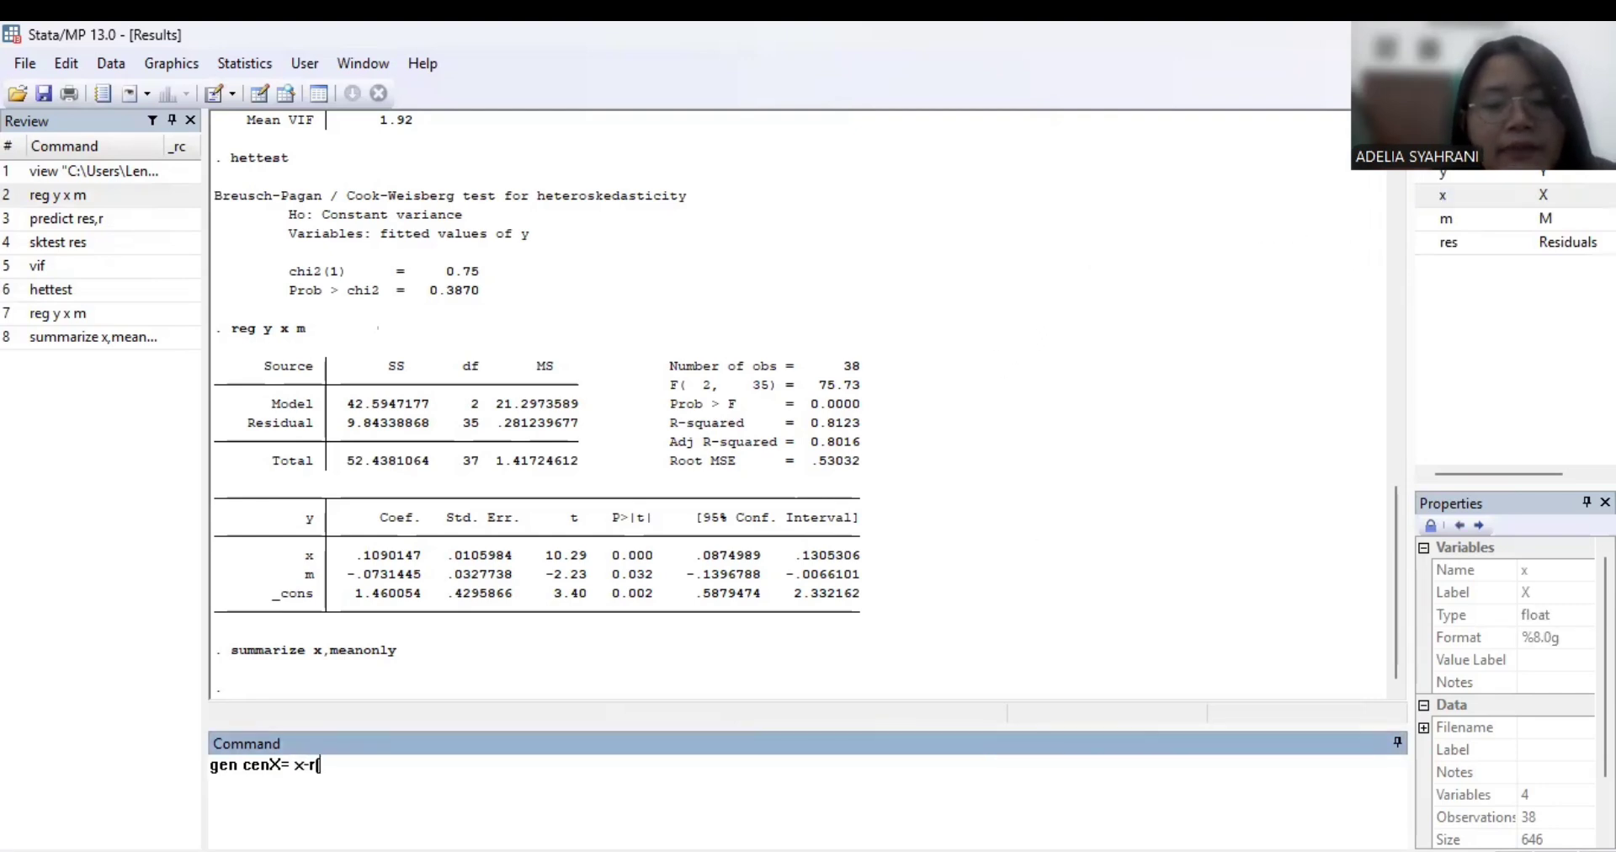
{"action": "type", "text": "(mean"}
{"action": "type", "text": ")"}
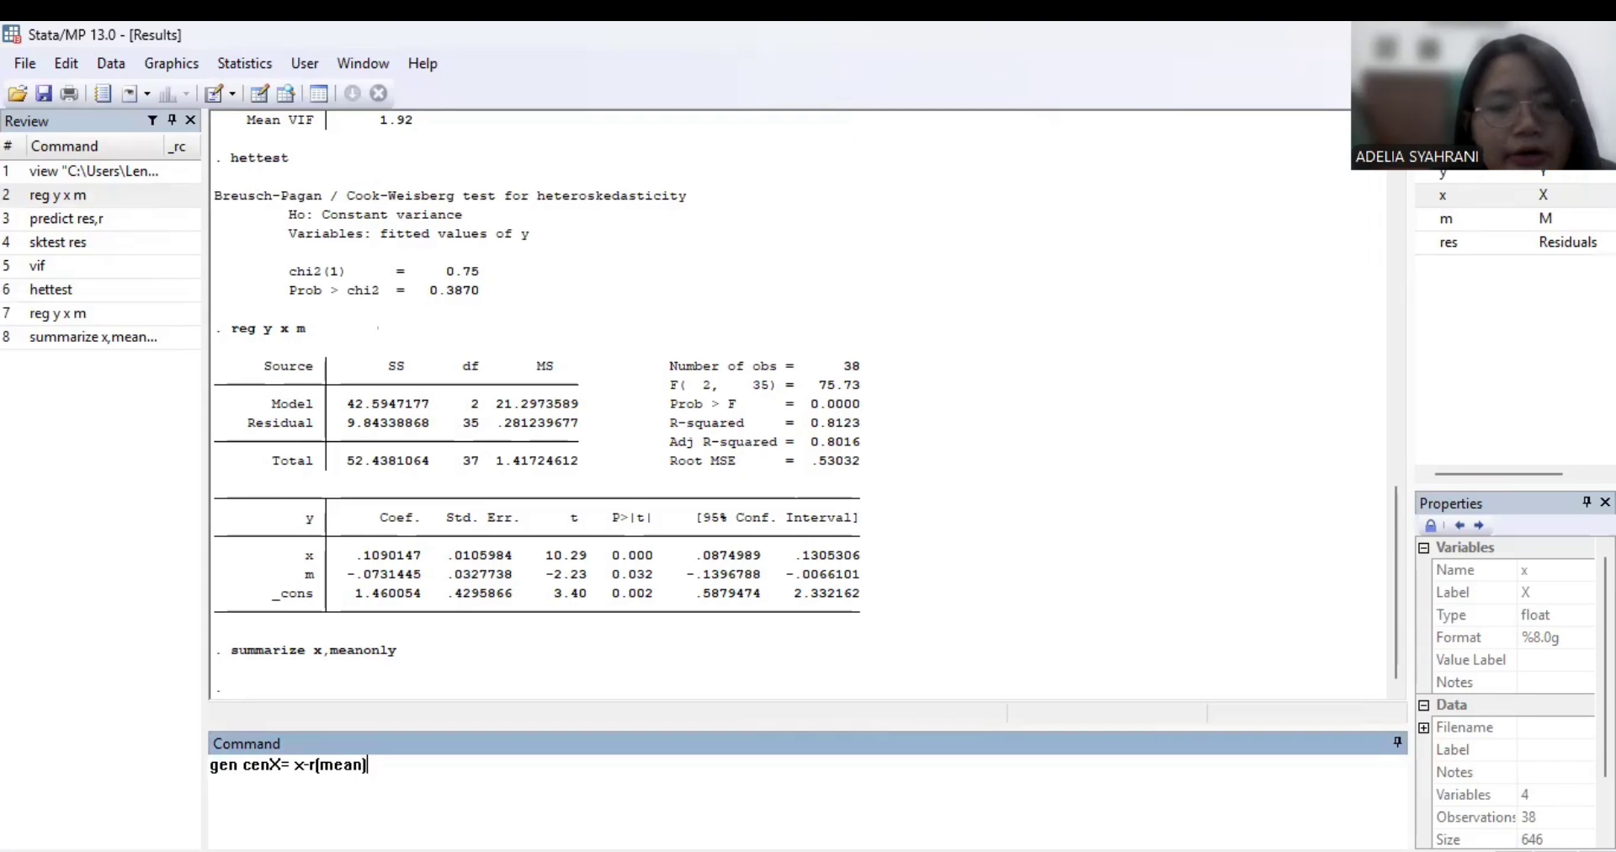
{"action": "key", "text": "Return"}
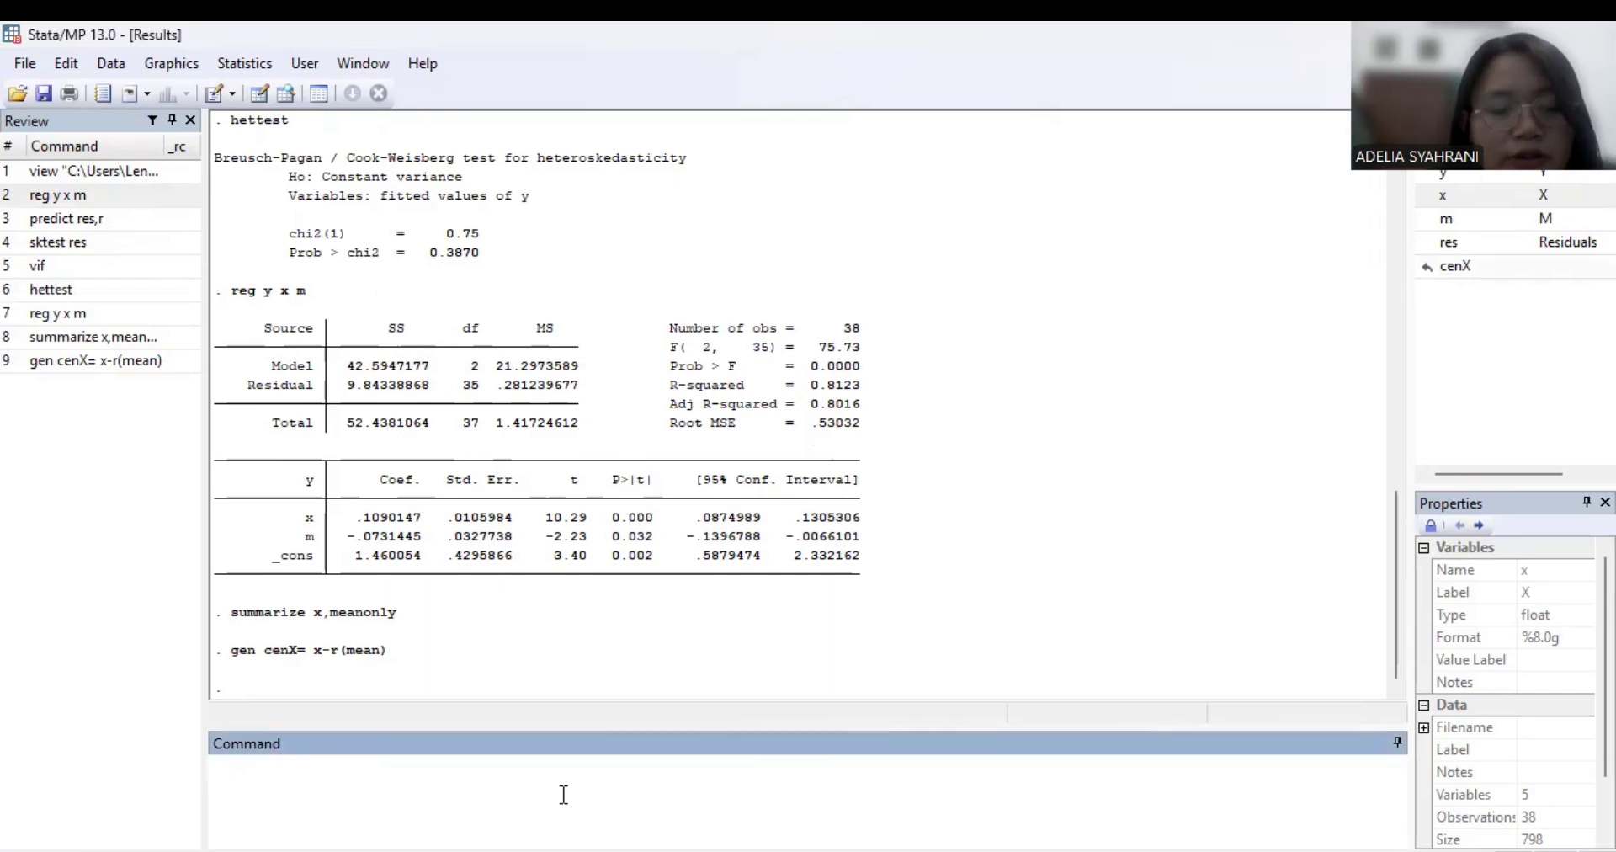
- Compute the mean of m with the command "summarize m,meanonly"
{"action": "type", "text": "sunm"}
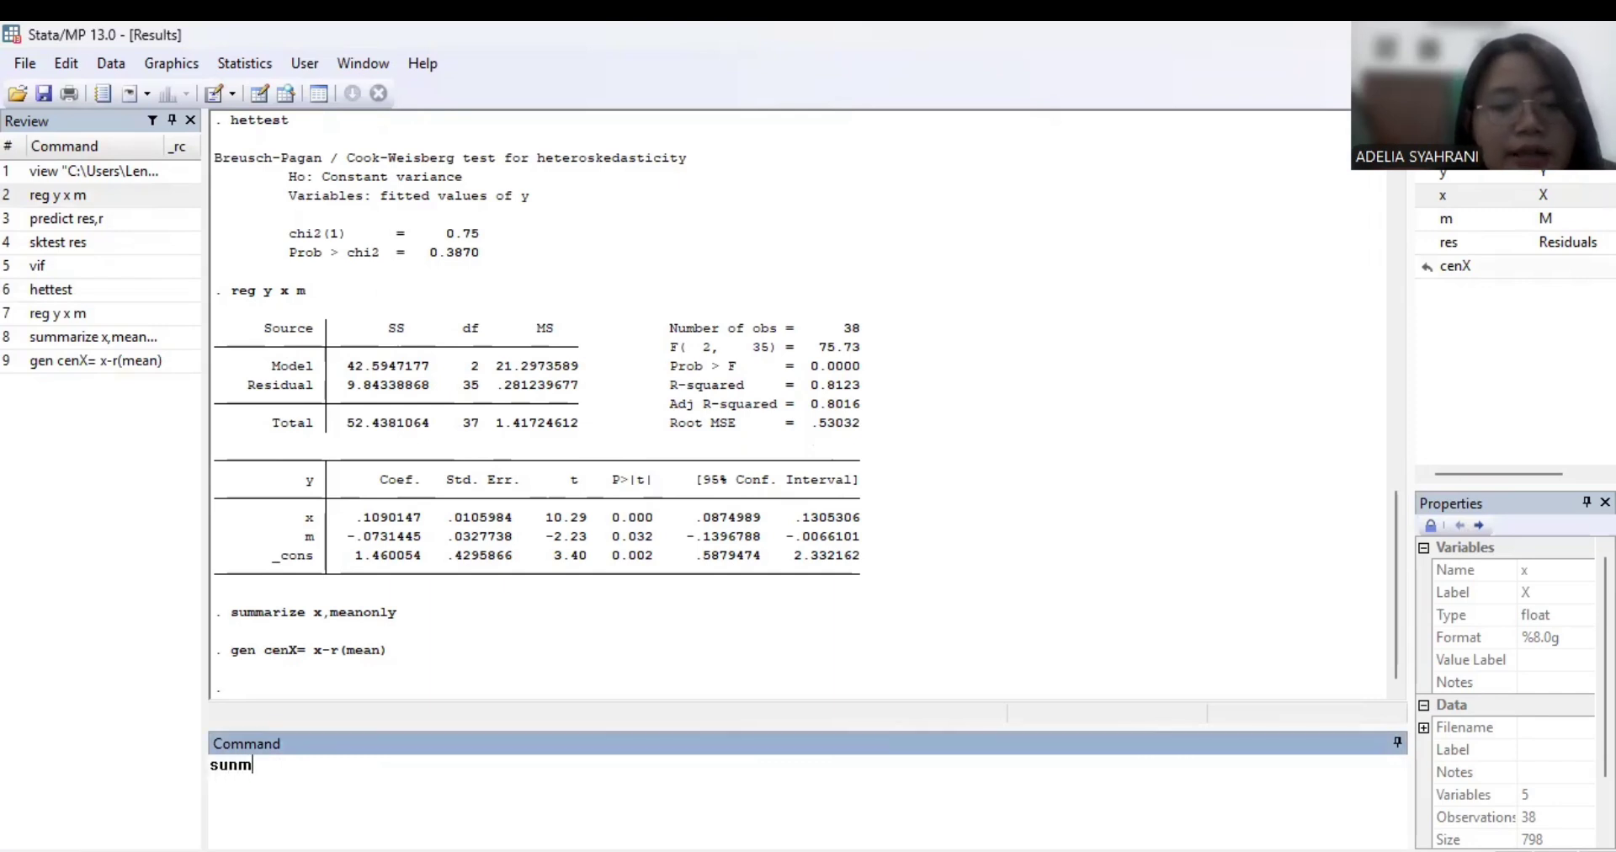
{"action": "key", "text": "BackSpace"}
{"action": "key", "text": "BackSpace"}
{"action": "type", "text": "mmari"}
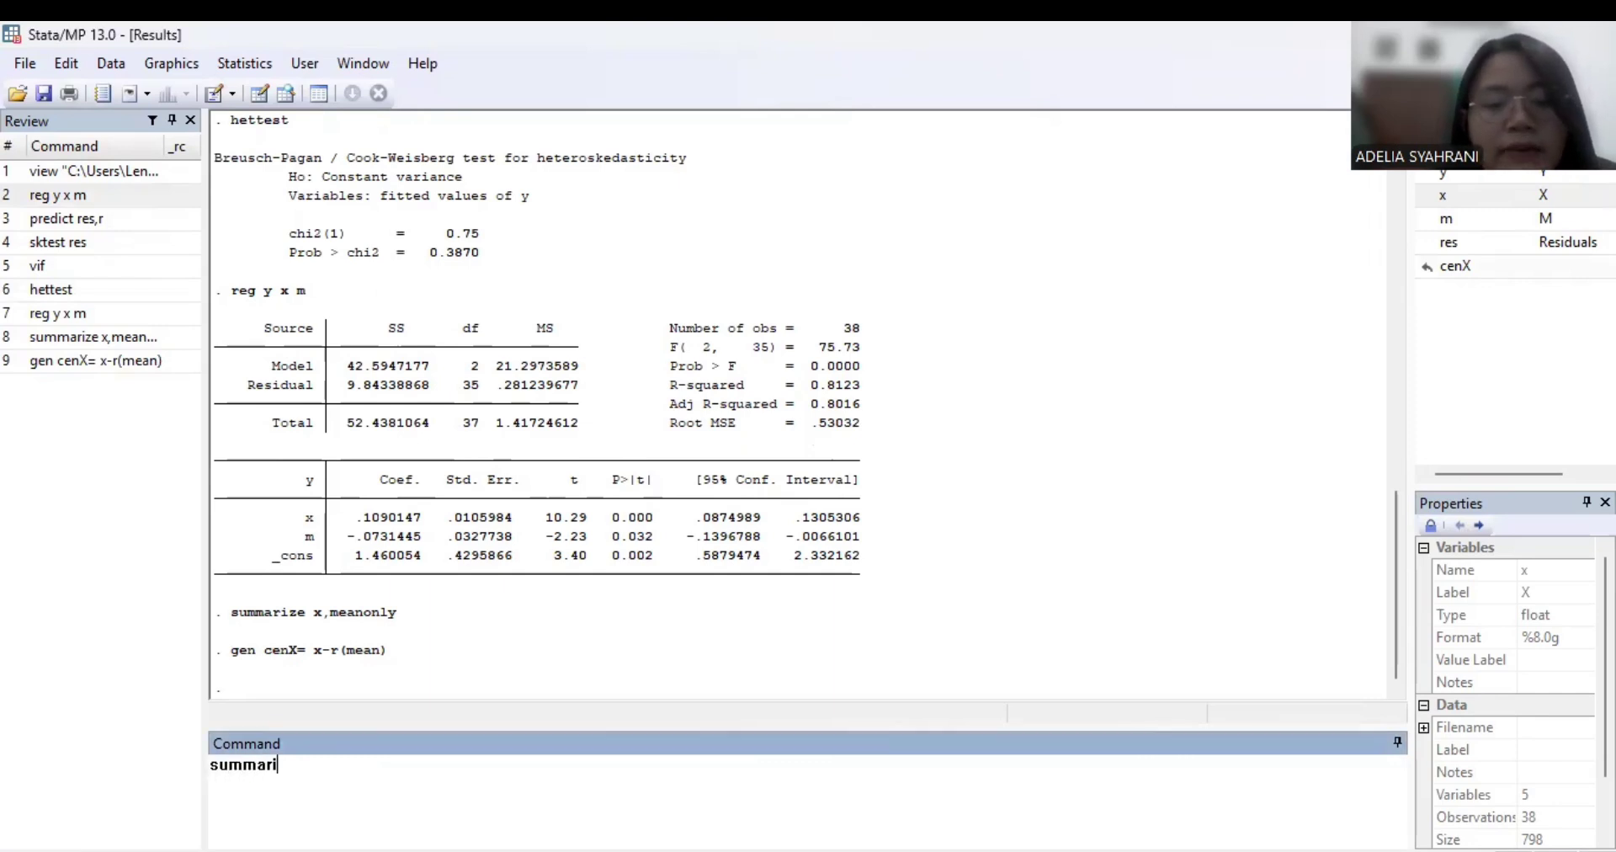
{"action": "type", "text": "ze"}
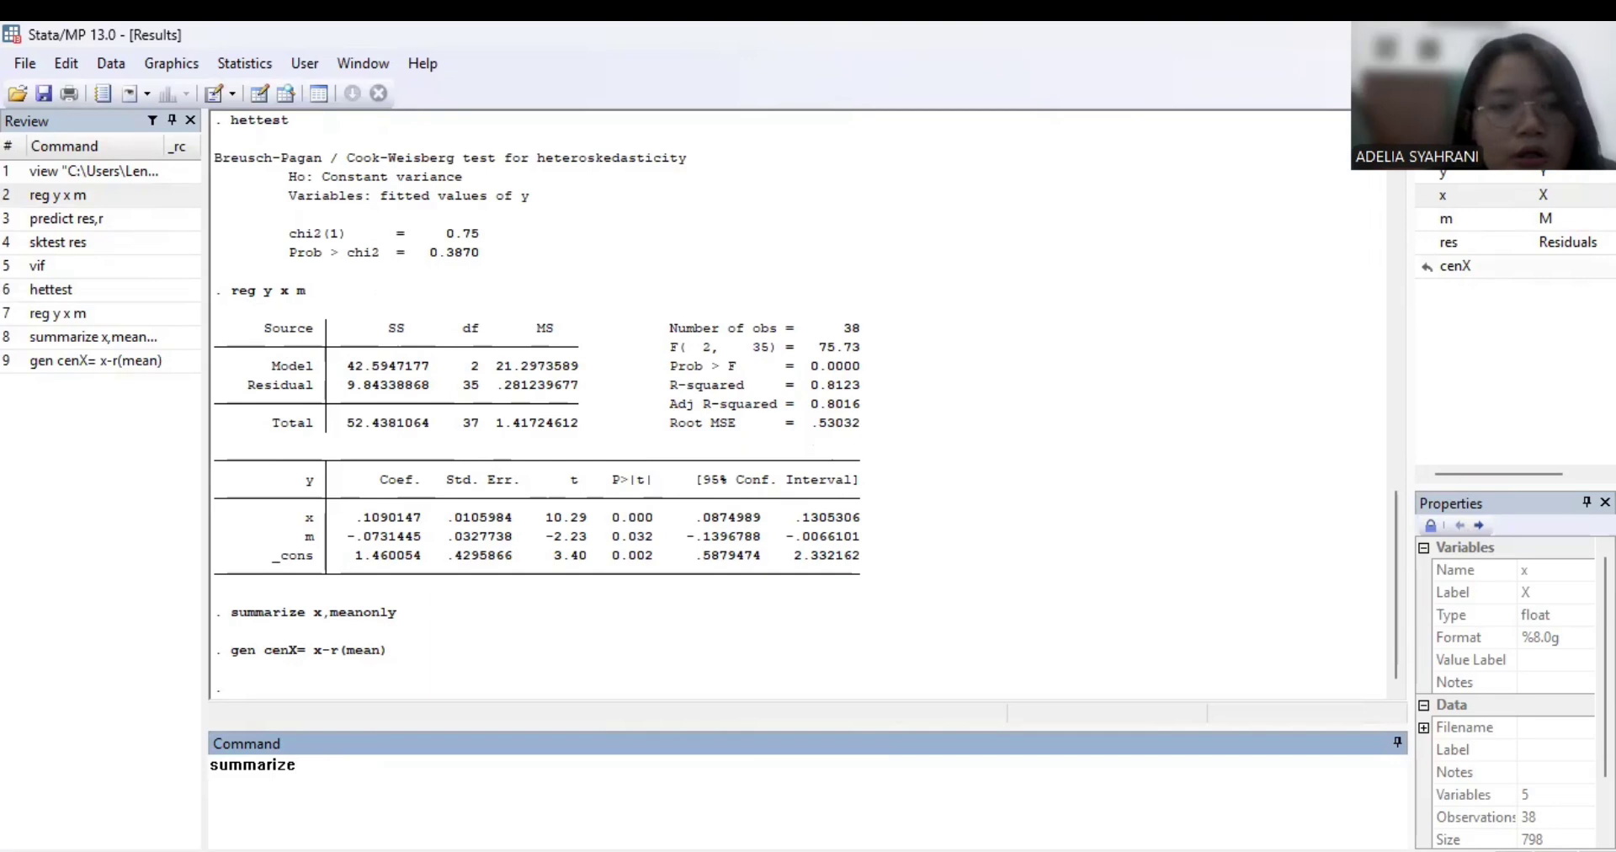
{"action": "type", "text": " m,"}
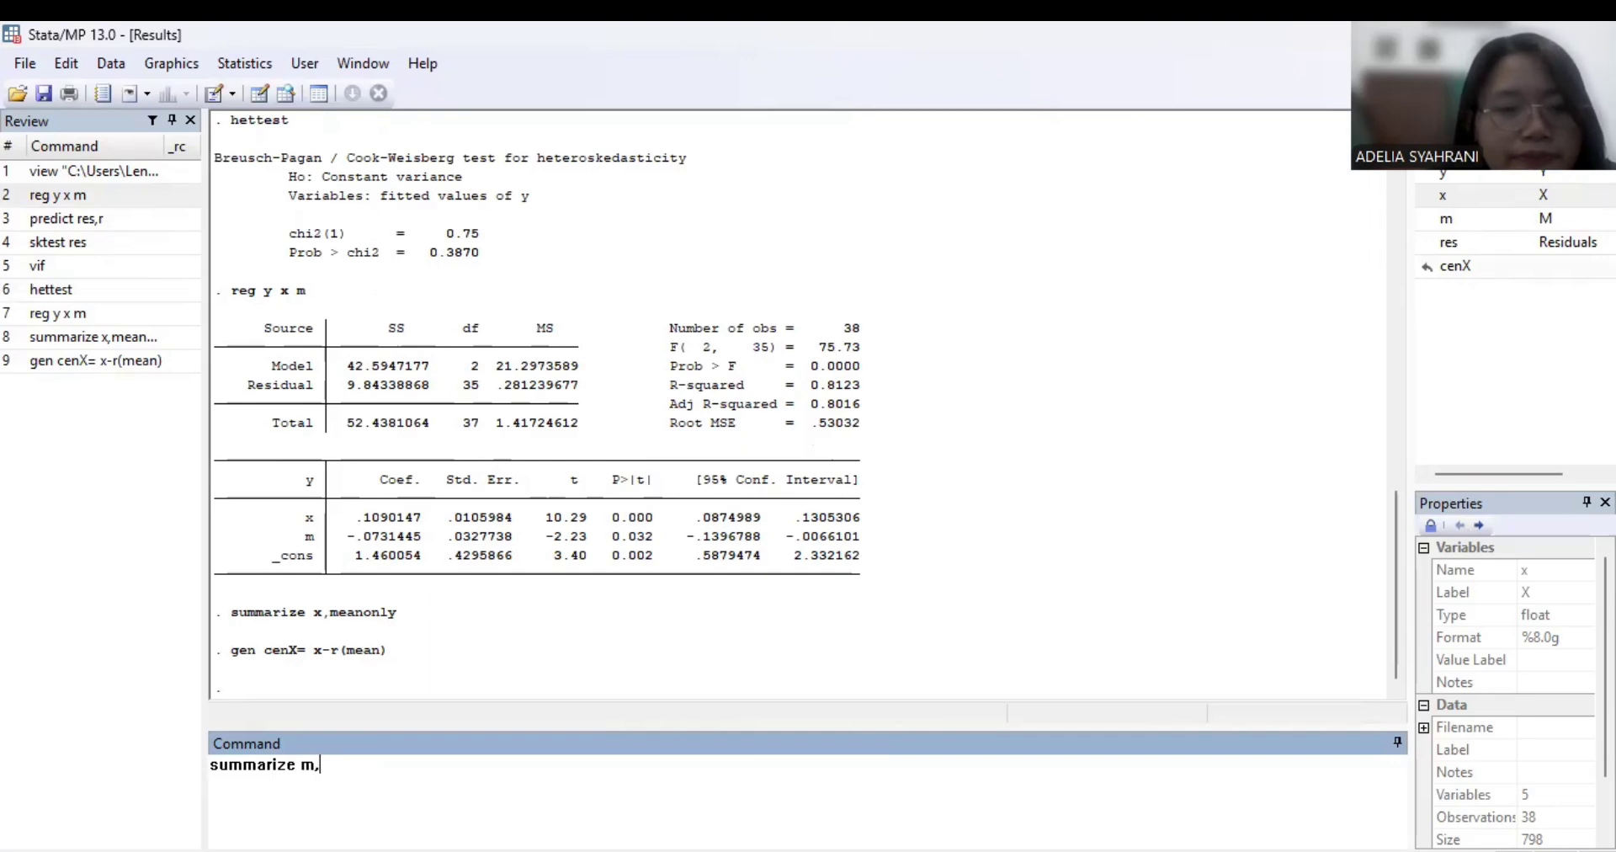
{"action": "type", "text": " me"}
{"action": "key", "text": "BackSpace"}
{"action": "key", "text": "BackSpace"}
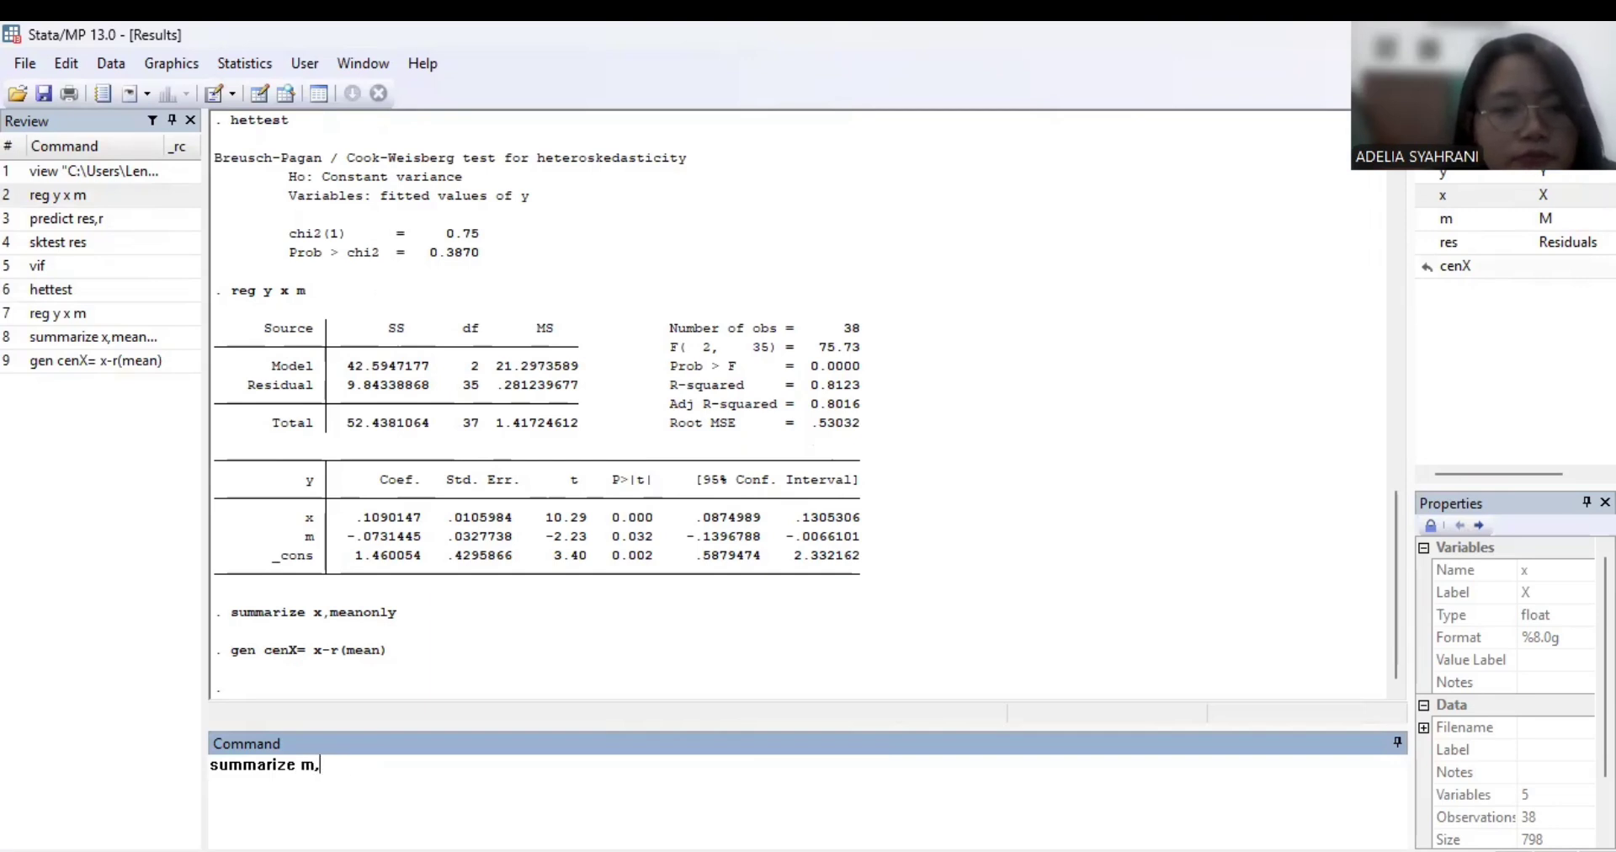
{"action": "type", "text": "meanonly"}
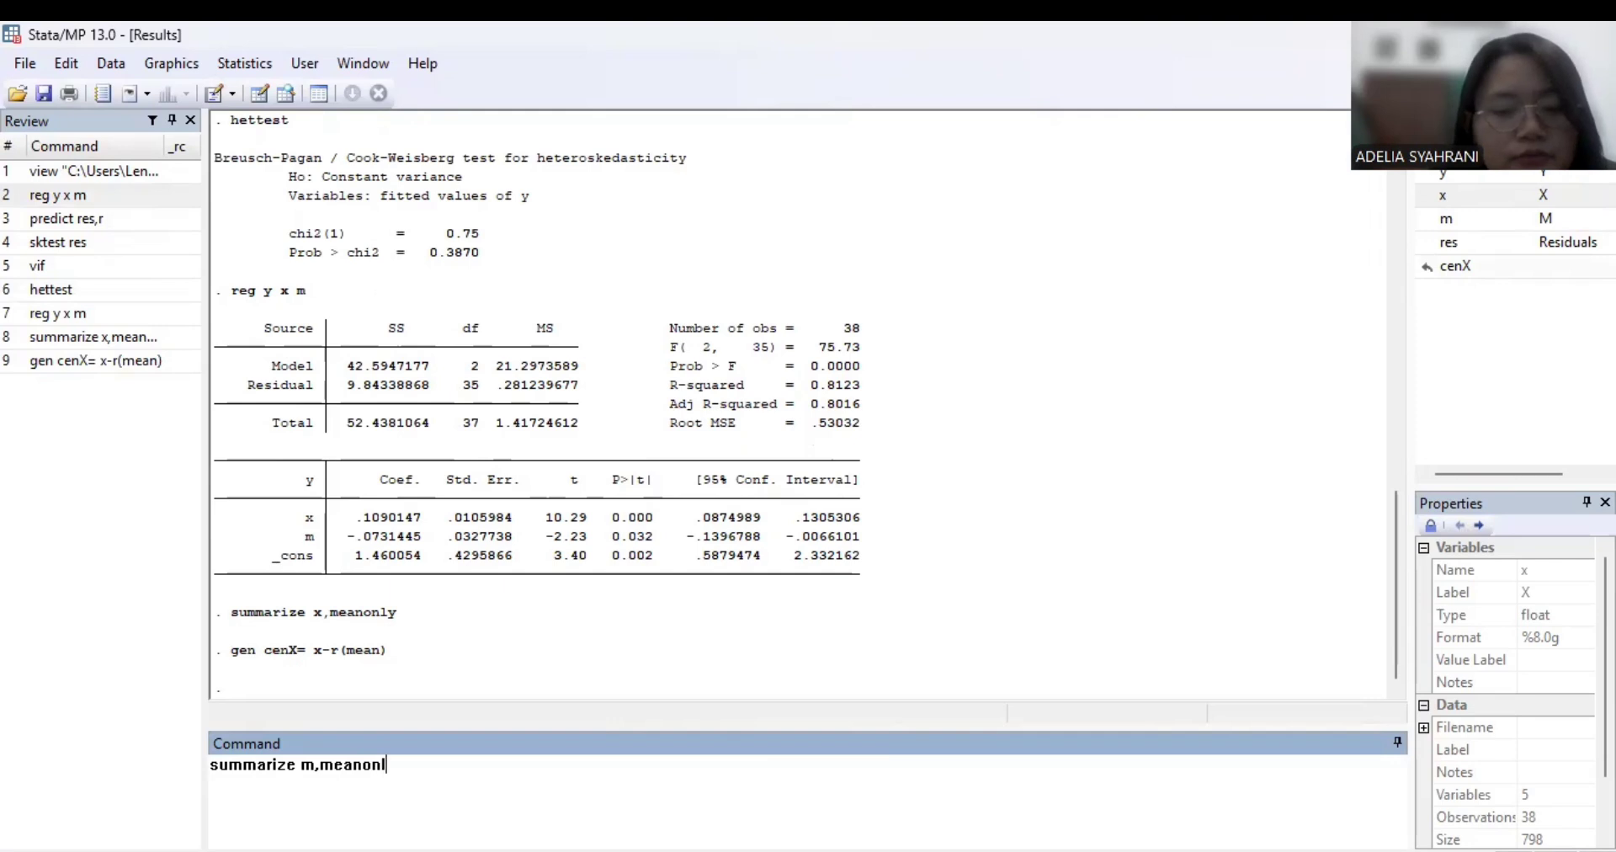
{"action": "key", "text": "Return"}
- Generate the mean-centred variable cenM with the command "gen cenM=m-r(mean)"
{"action": "type", "text": "g"}
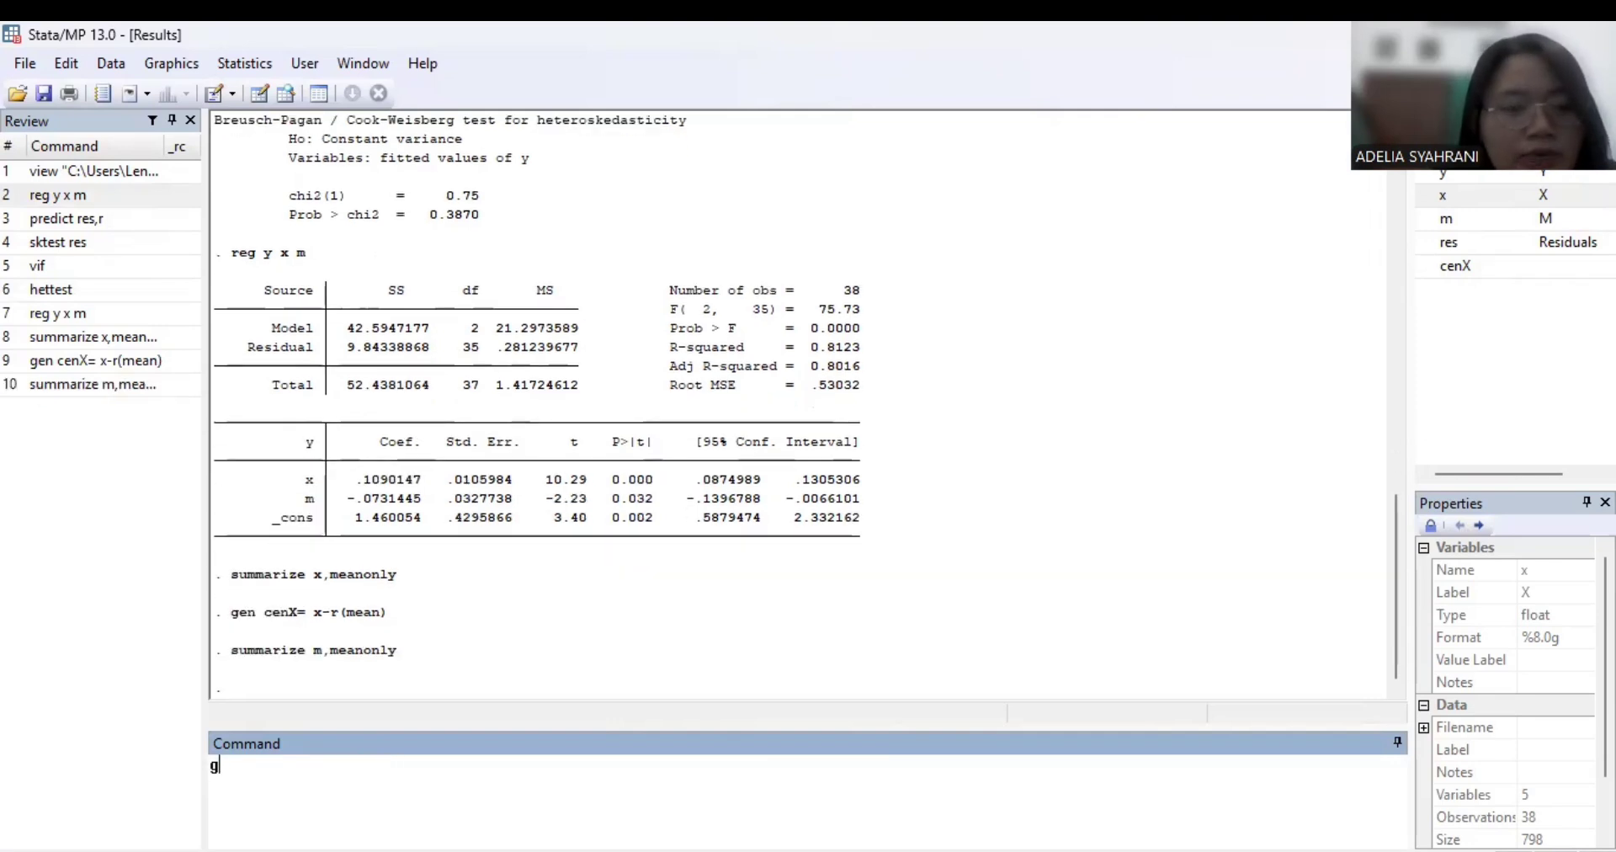
{"action": "type", "text": "en"}
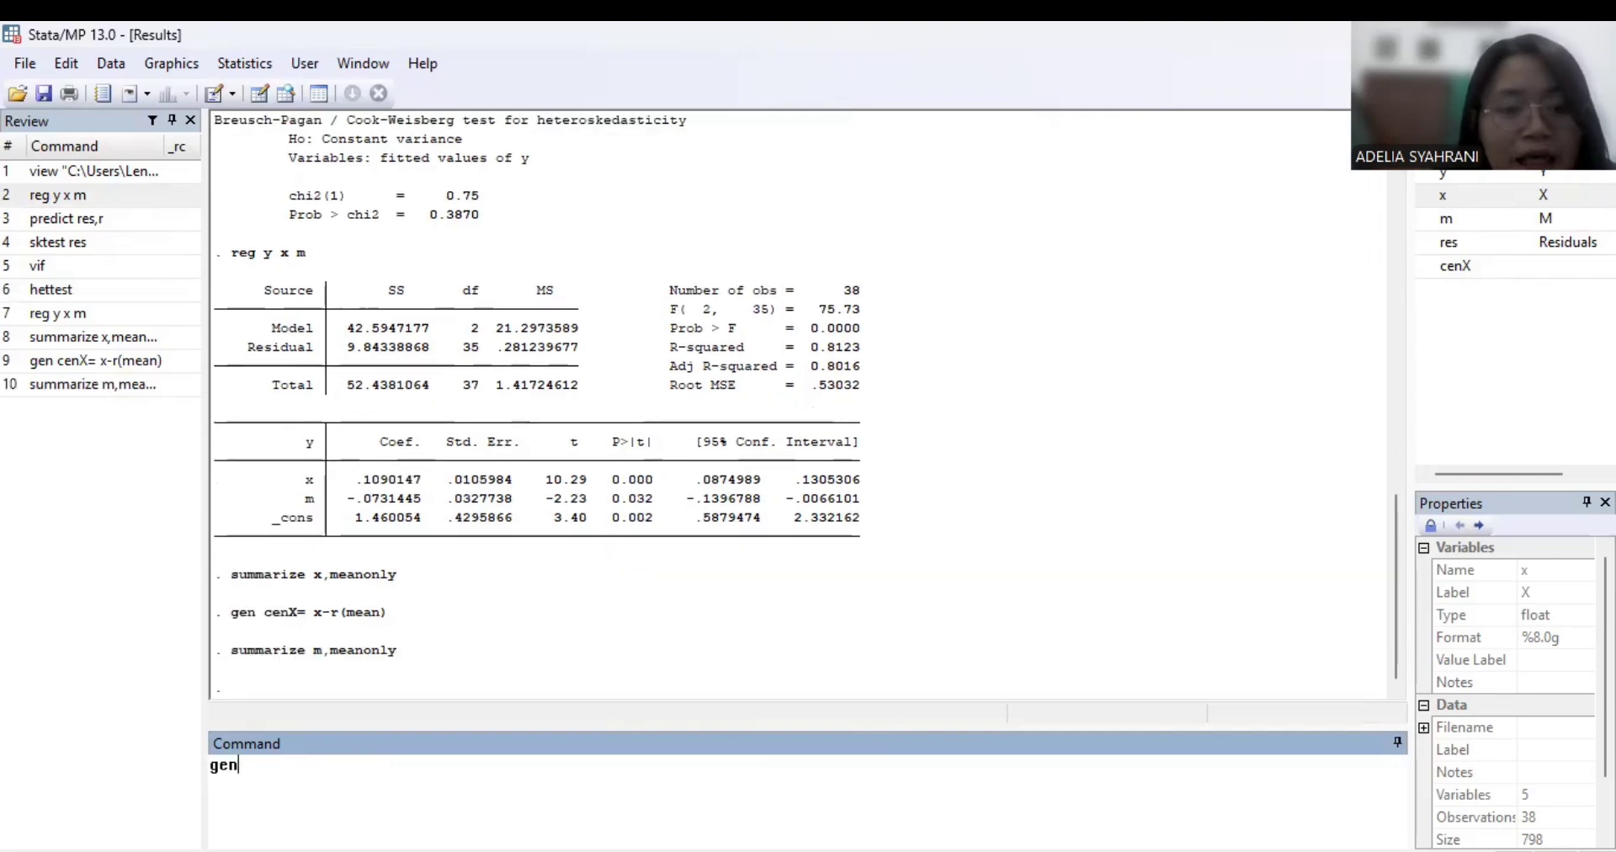
{"action": "type", "text": " cenM"}
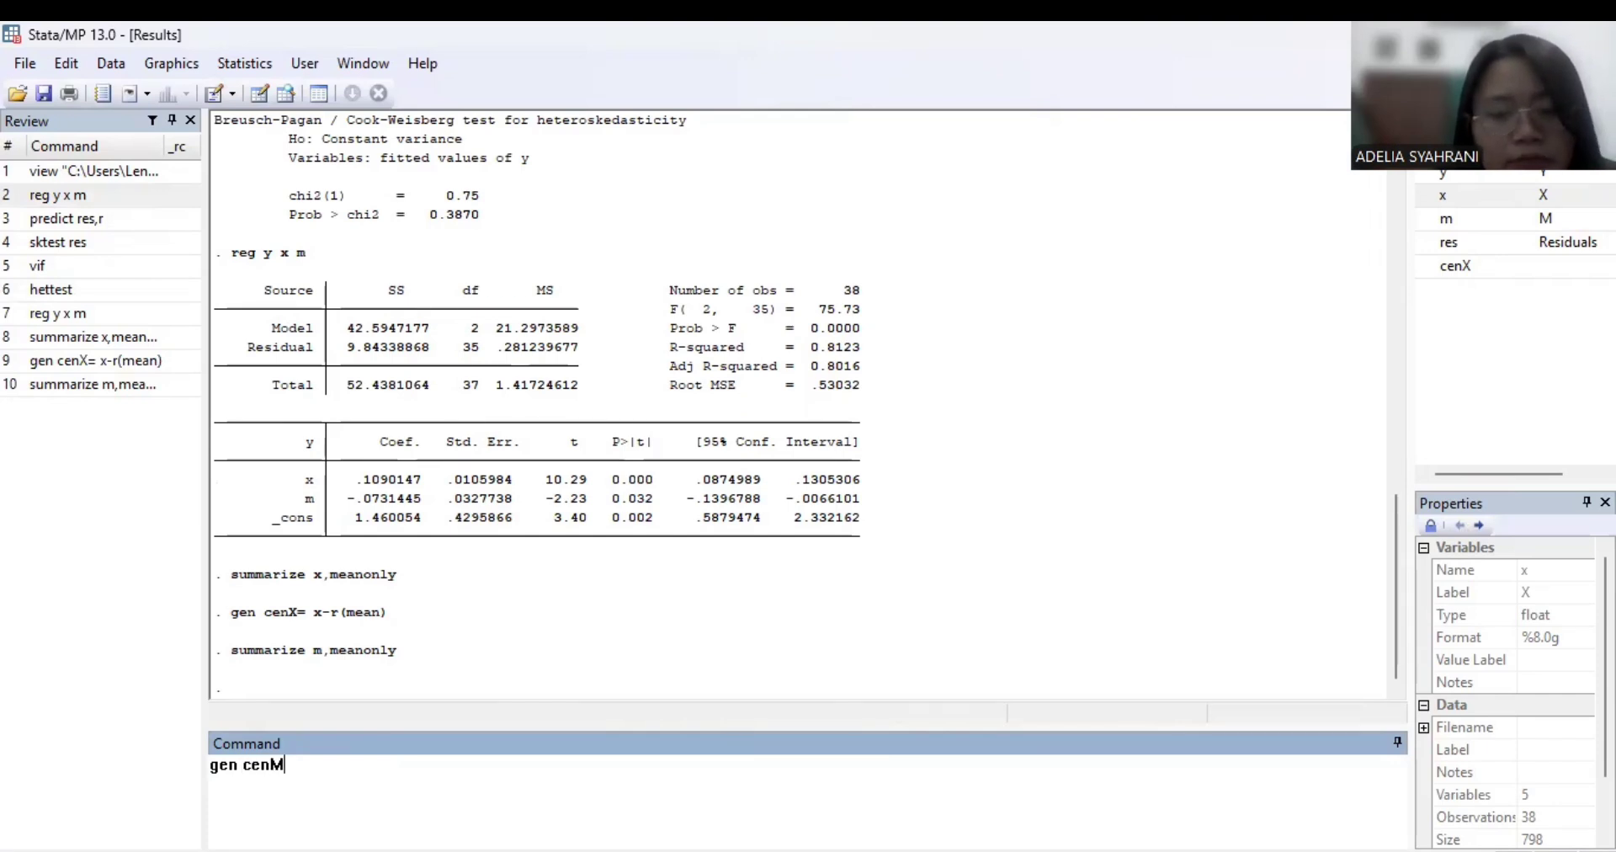
{"action": "type", "text": "=m-r"}
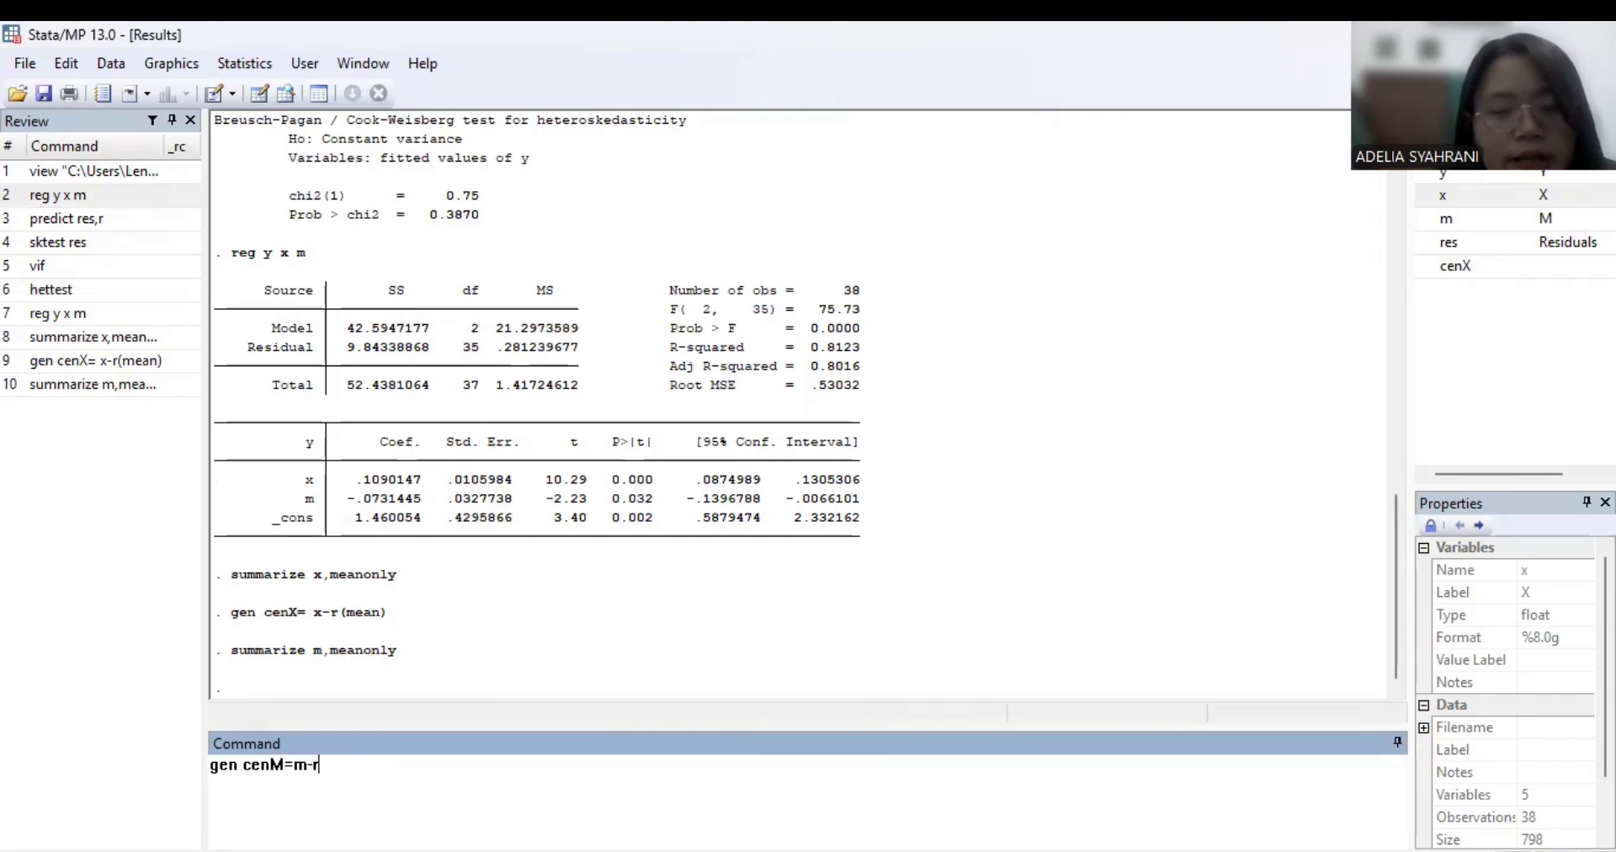
{"action": "type", "text": "(mean)"}
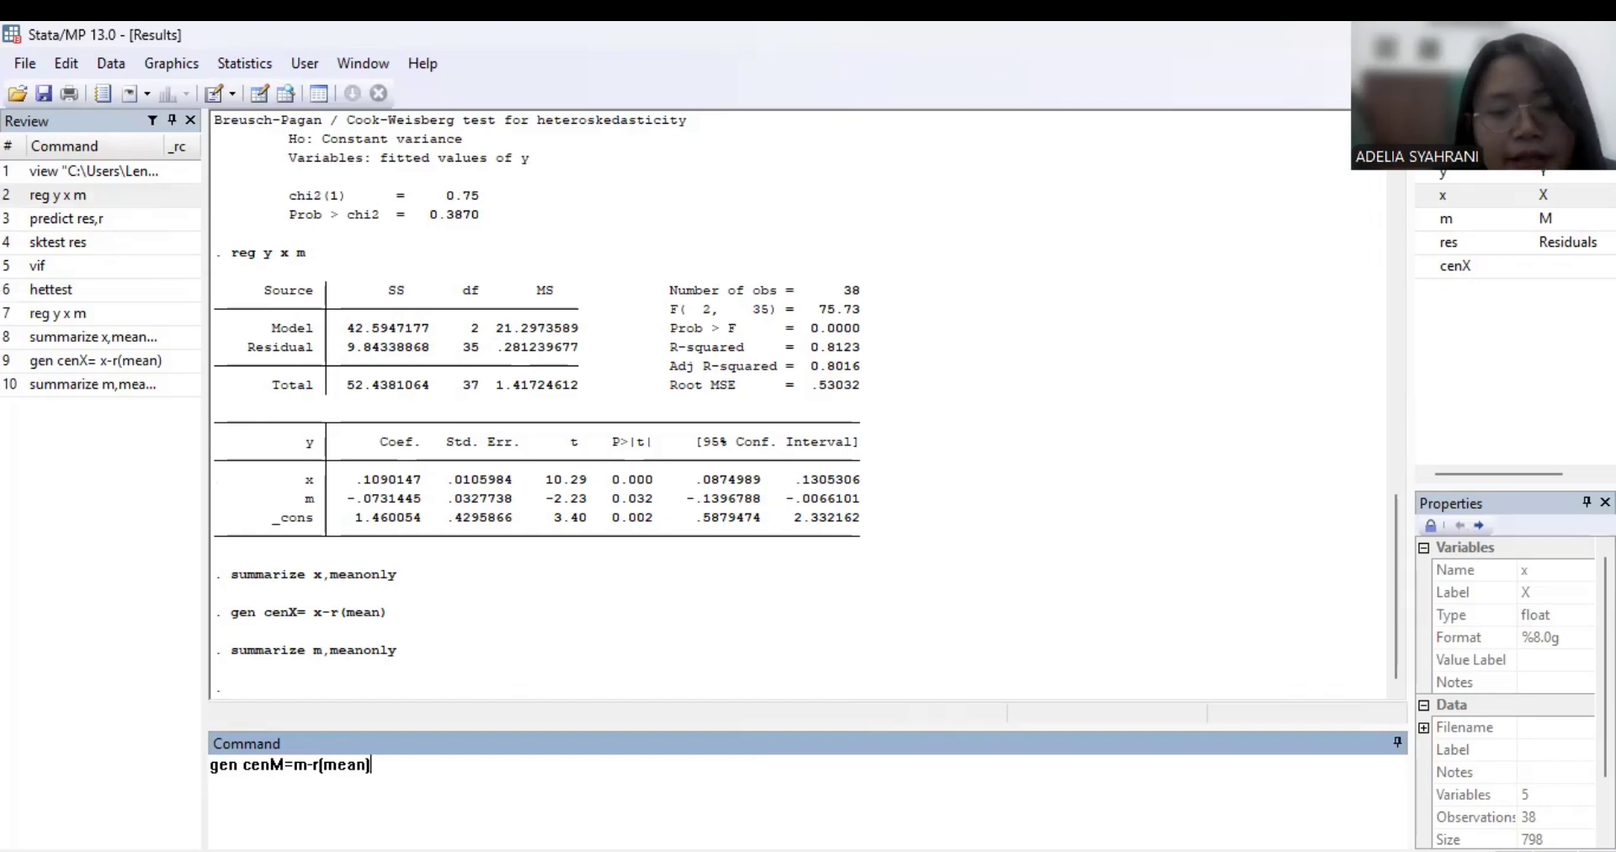
{"action": "key", "text": "Return"}
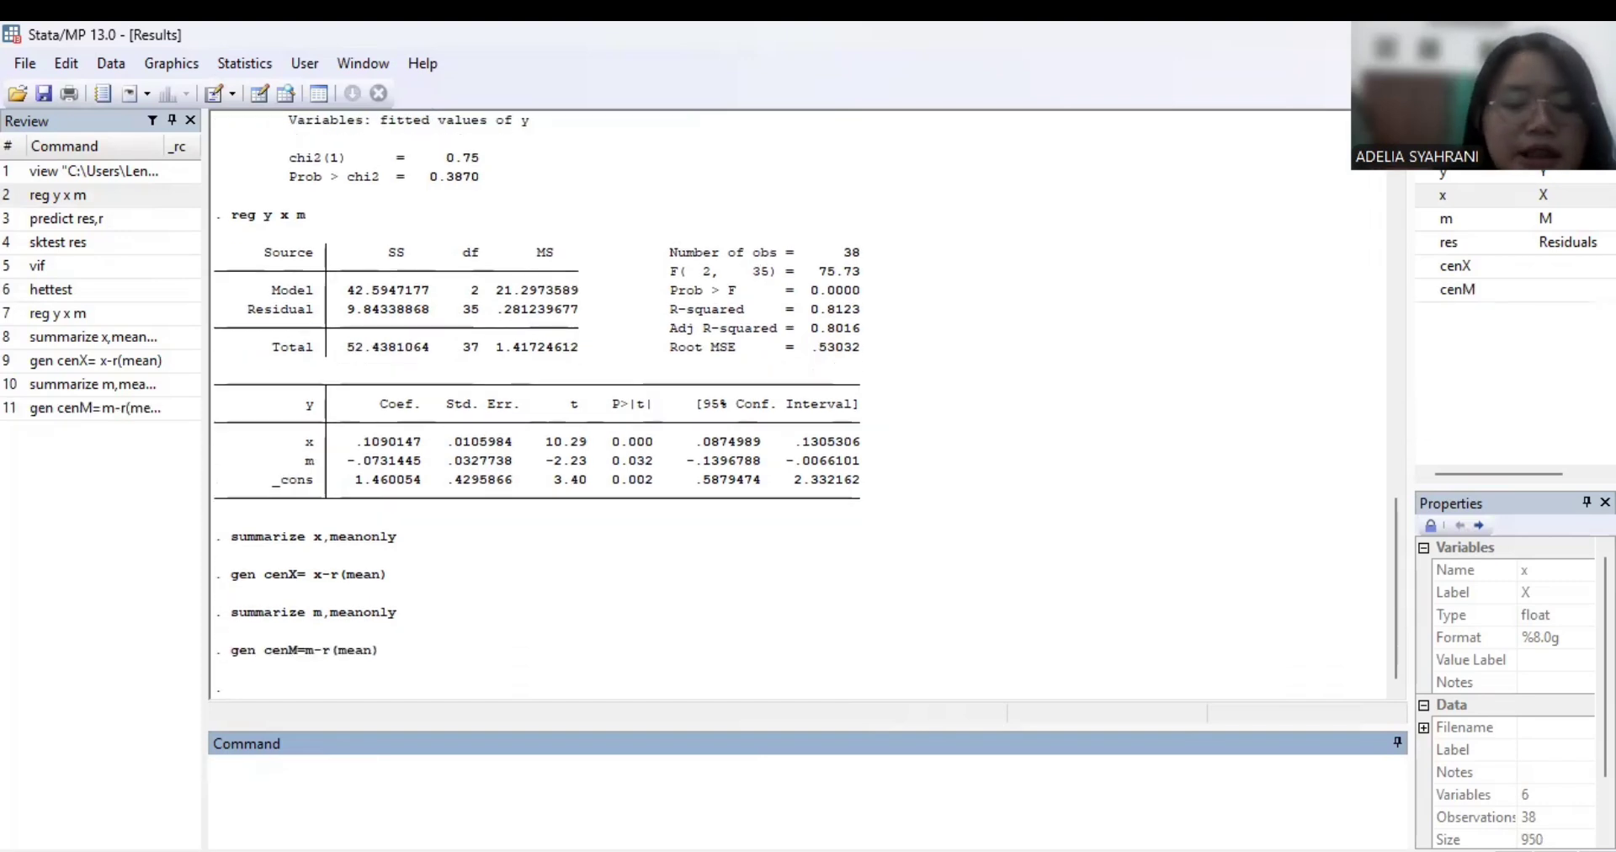
- Generate the interaction variable XM from the two centred variables with the command "gen XM= cenX* cenM"
{"action": "type", "text": "g"}
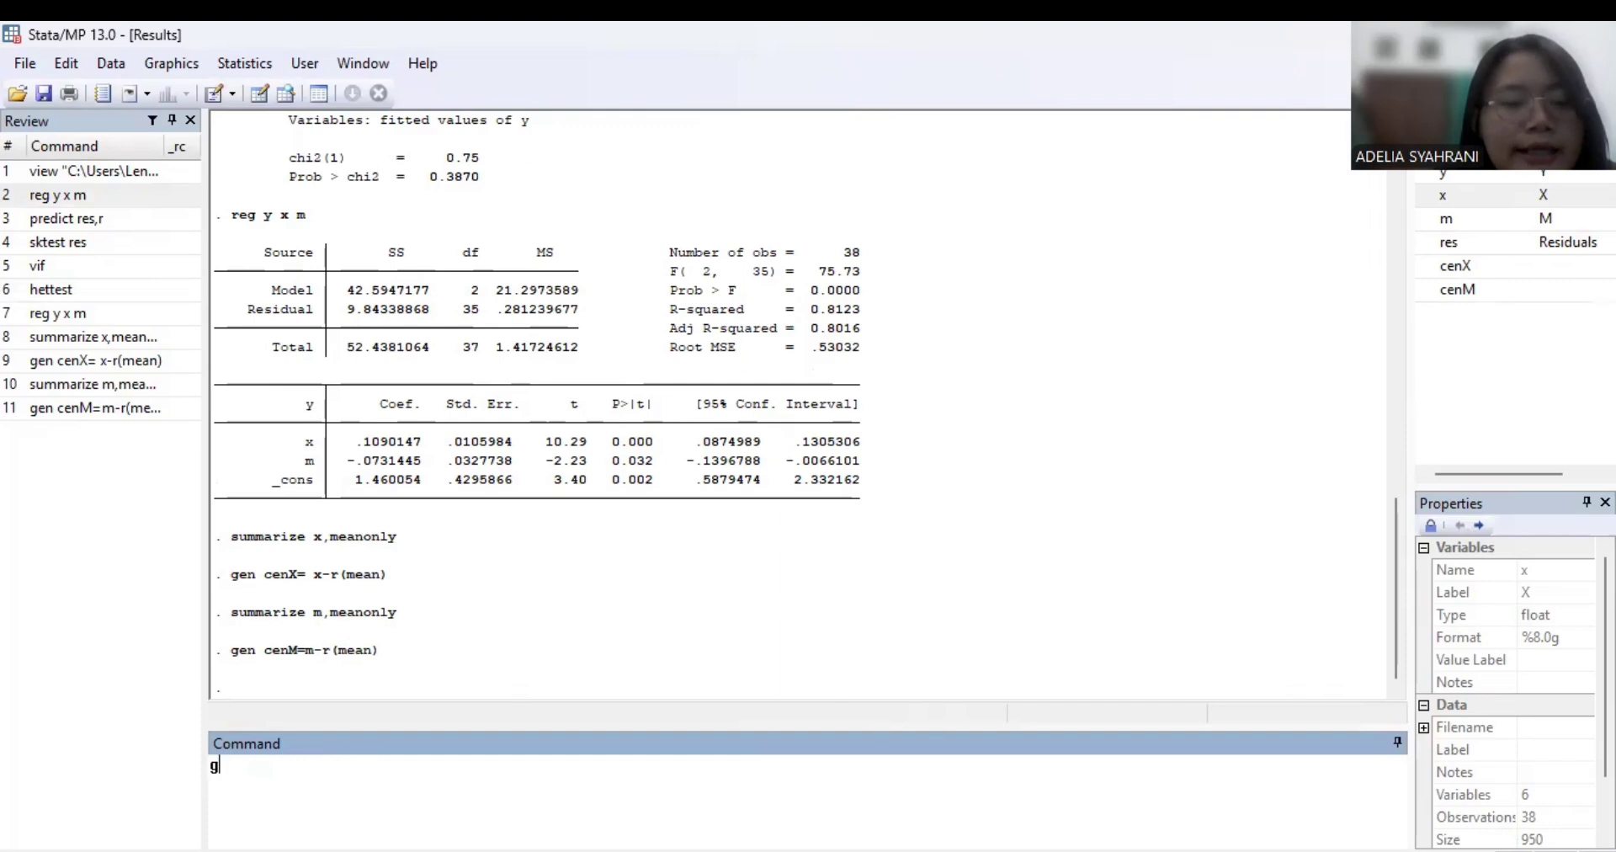
{"action": "type", "text": "en "}
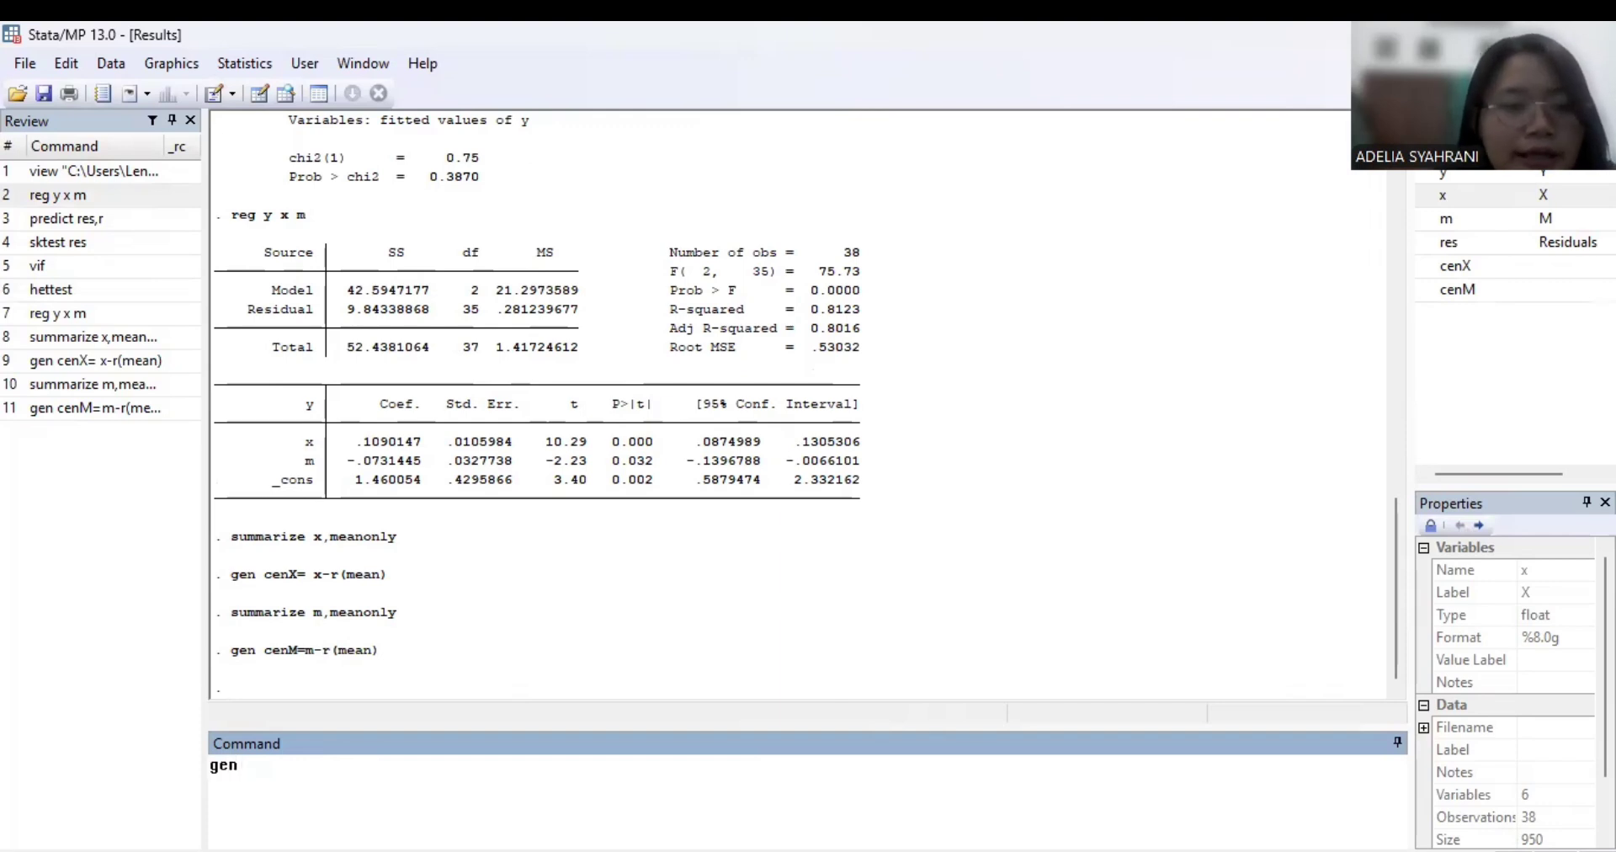
{"action": "type", "text": "XM"}
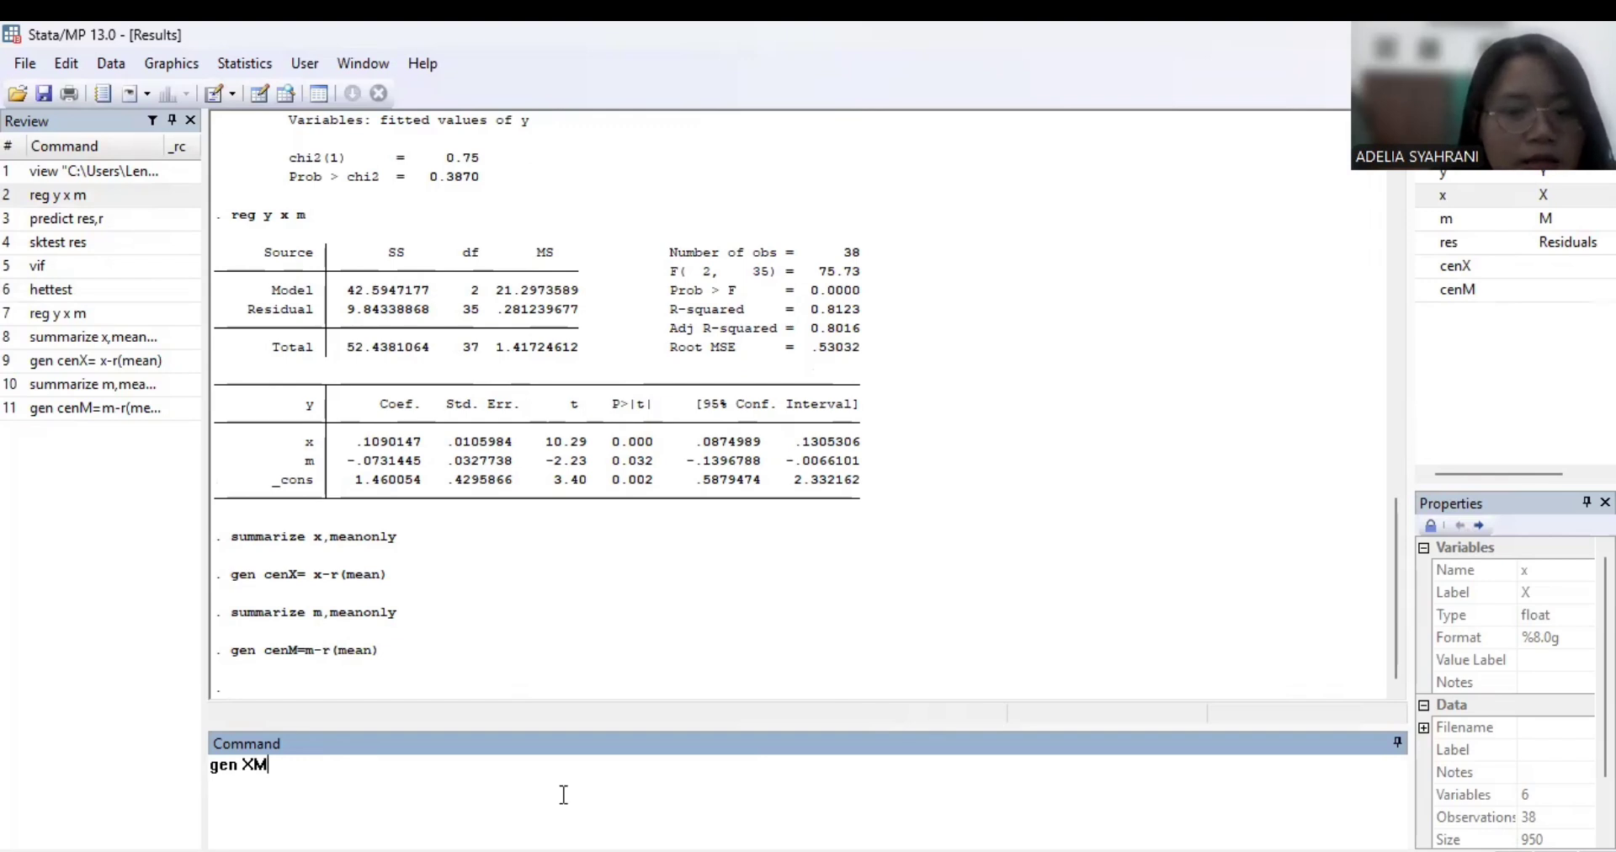
{"action": "type", "text": "="}
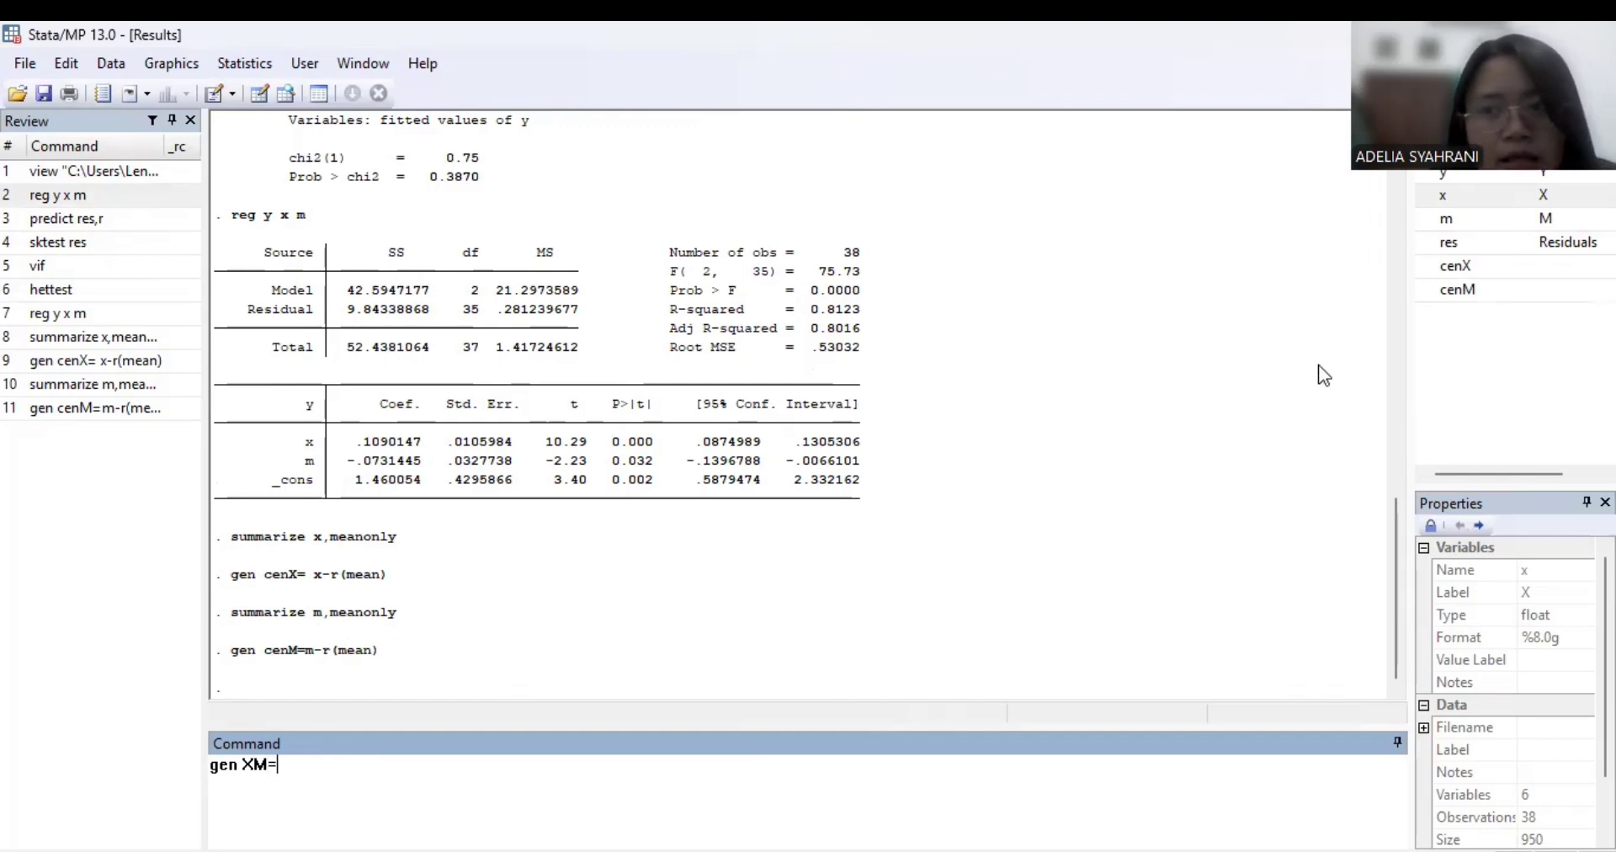
{"action": "double_click", "coordinate": [1463, 266]}
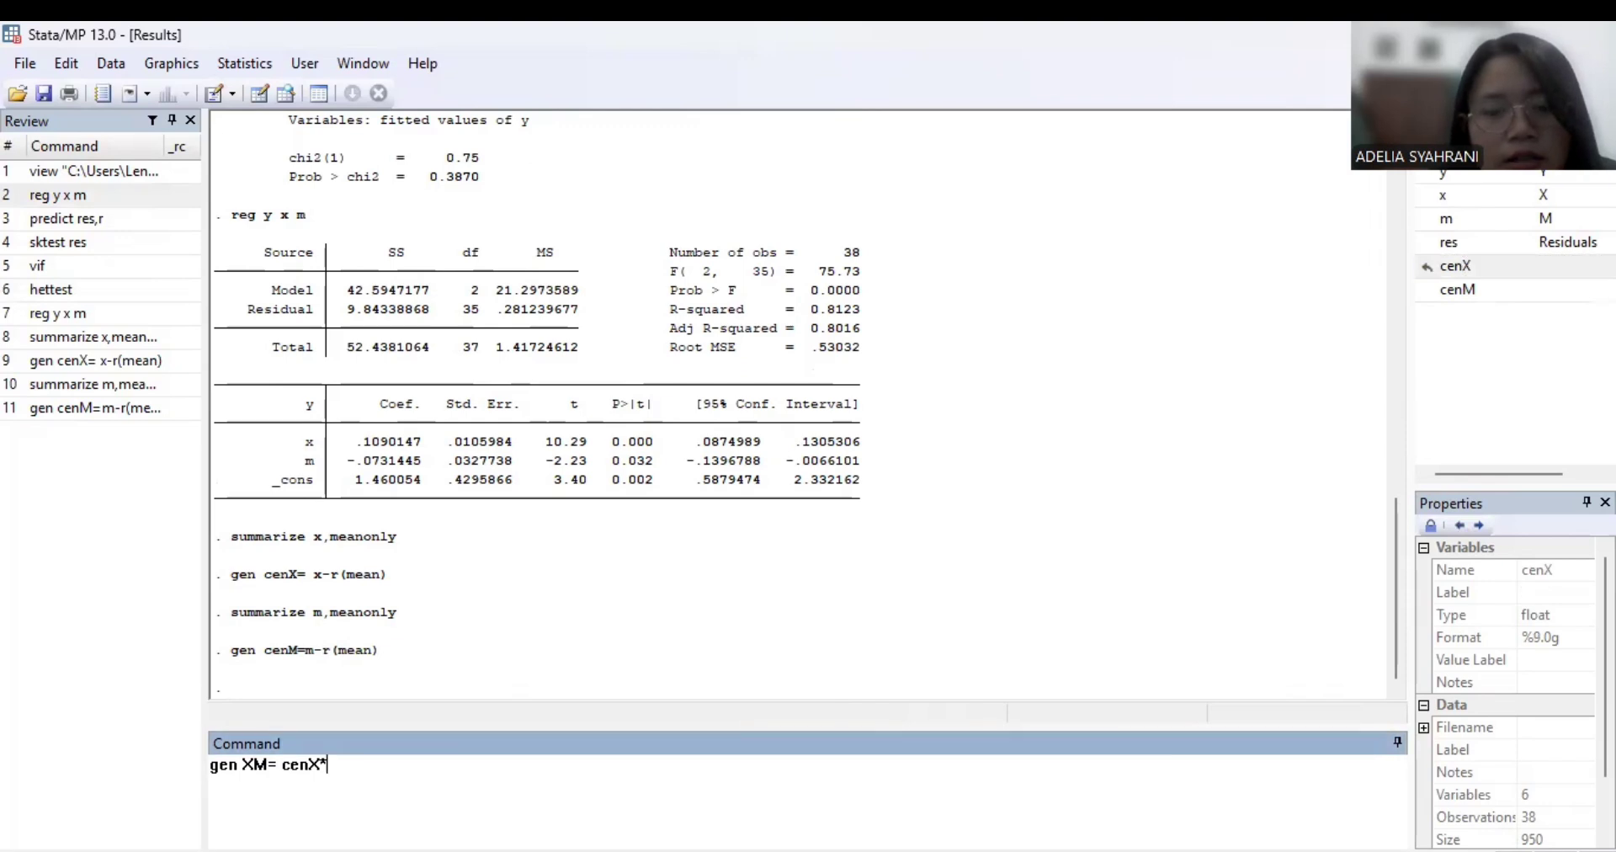
{"action": "type", "text": "*"}
{"action": "double_click", "coordinate": [1474, 290]}
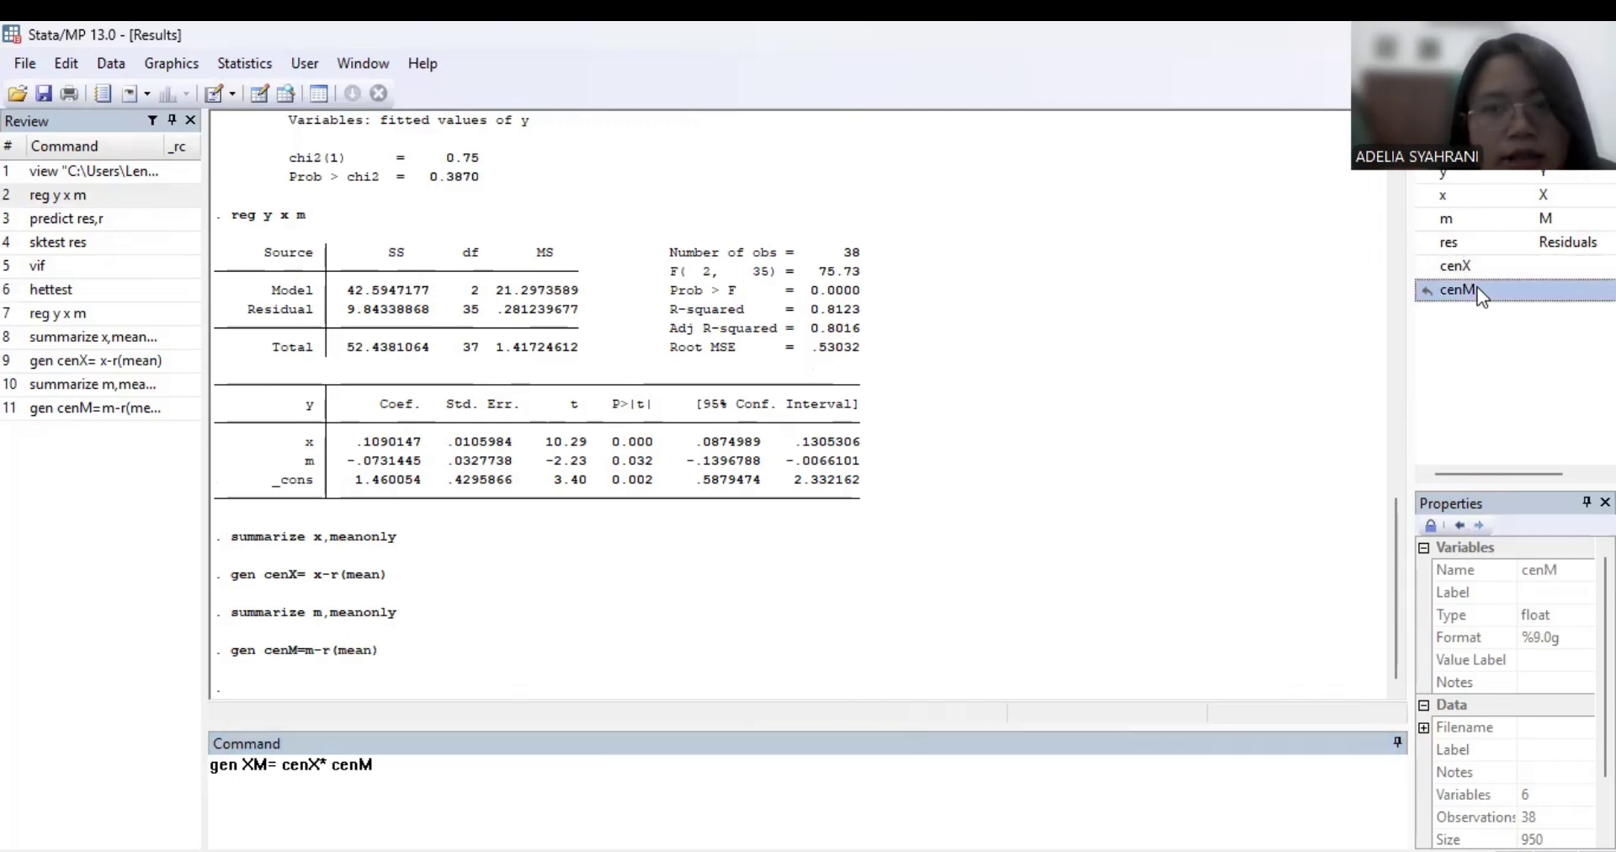
{"action": "key", "text": "Return"}
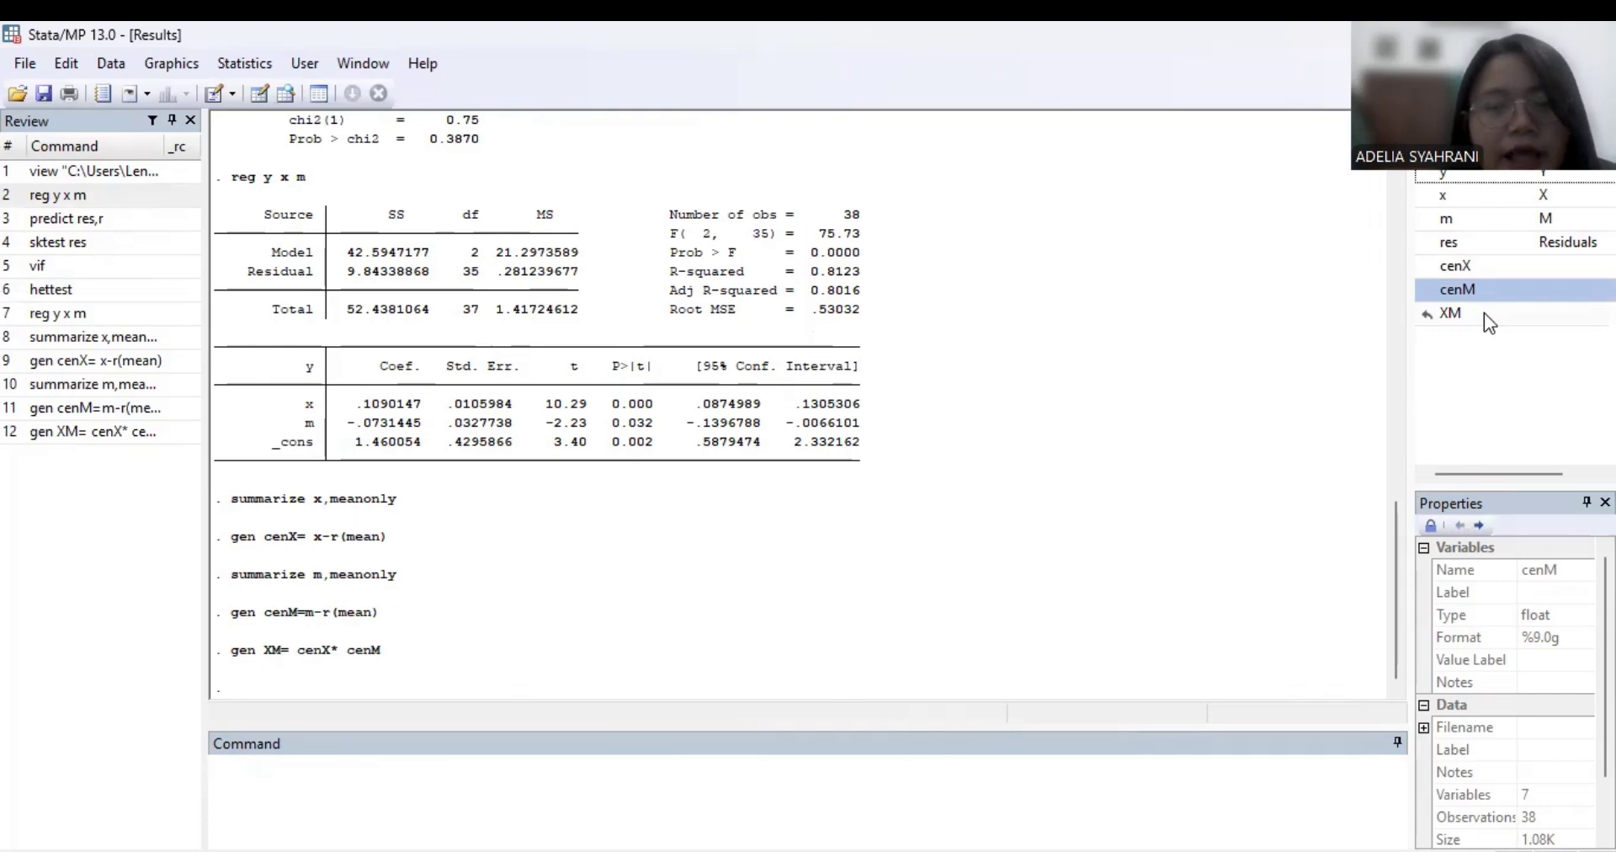
- Run the moderation regression of y on x, m and the interaction term with the command "reg y x m XM"
{"action": "left_click", "coordinate": [619, 842]}
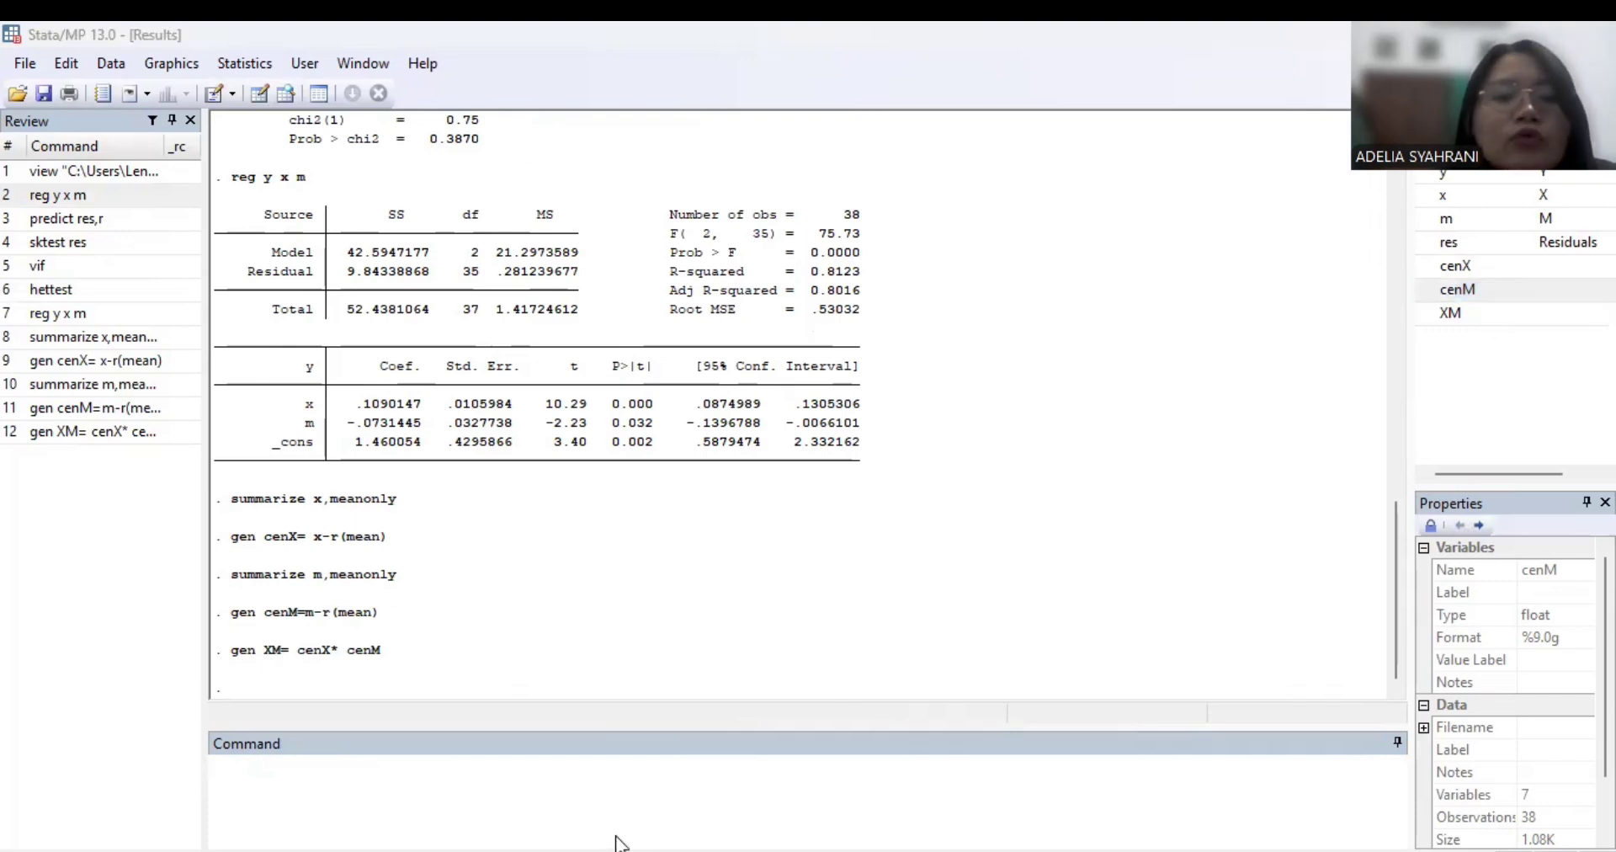
{"action": "left_click", "coordinate": [648, 775]}
{"action": "type", "text": "reg"}
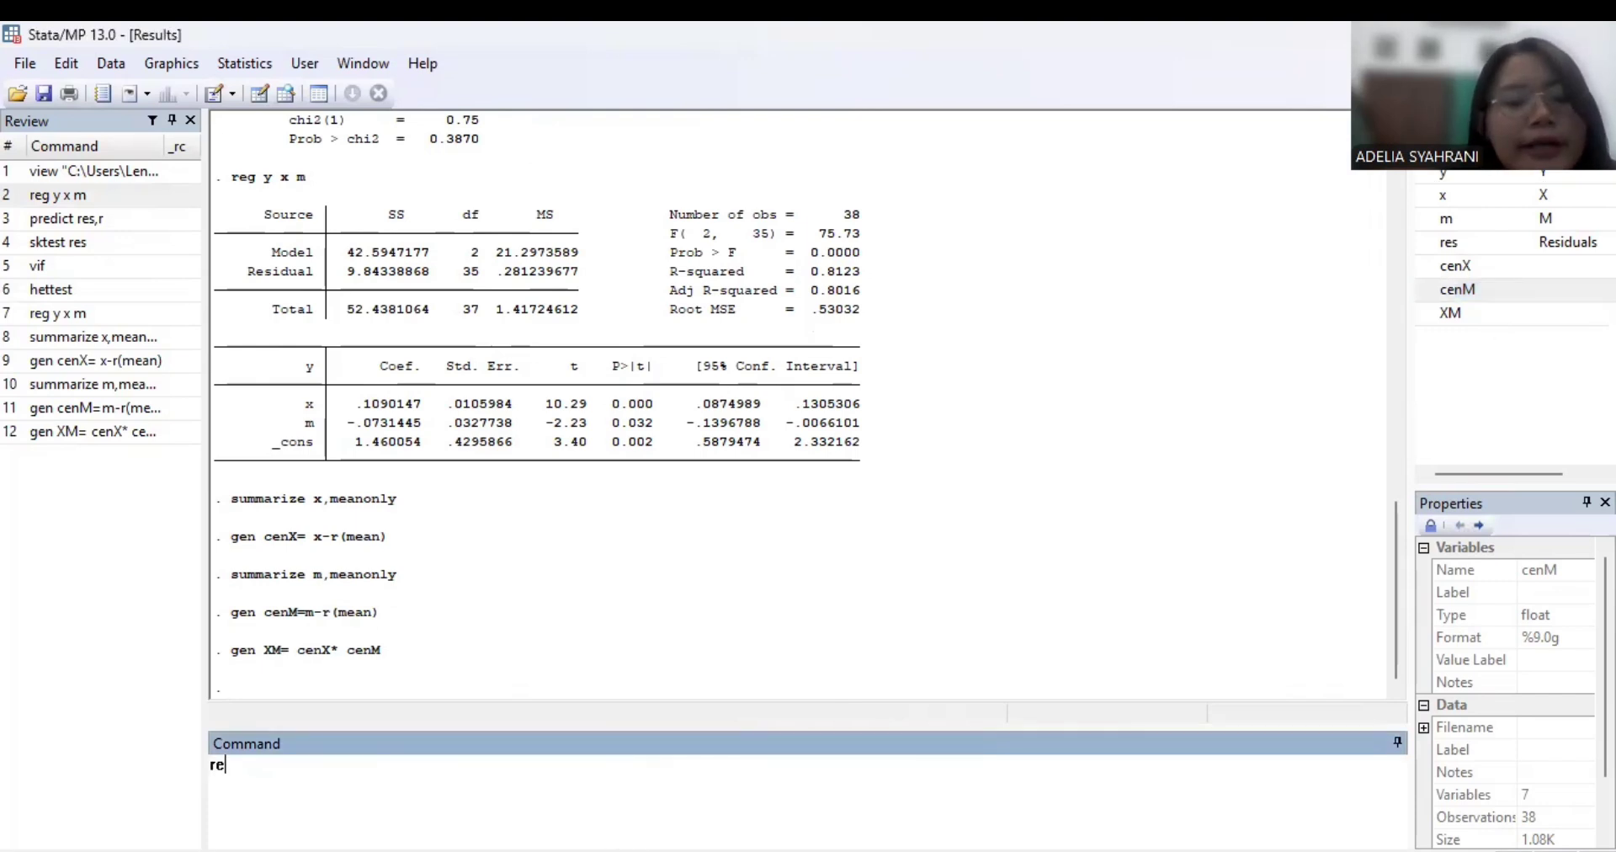
{"action": "left_click", "coordinate": [1468, 178]}
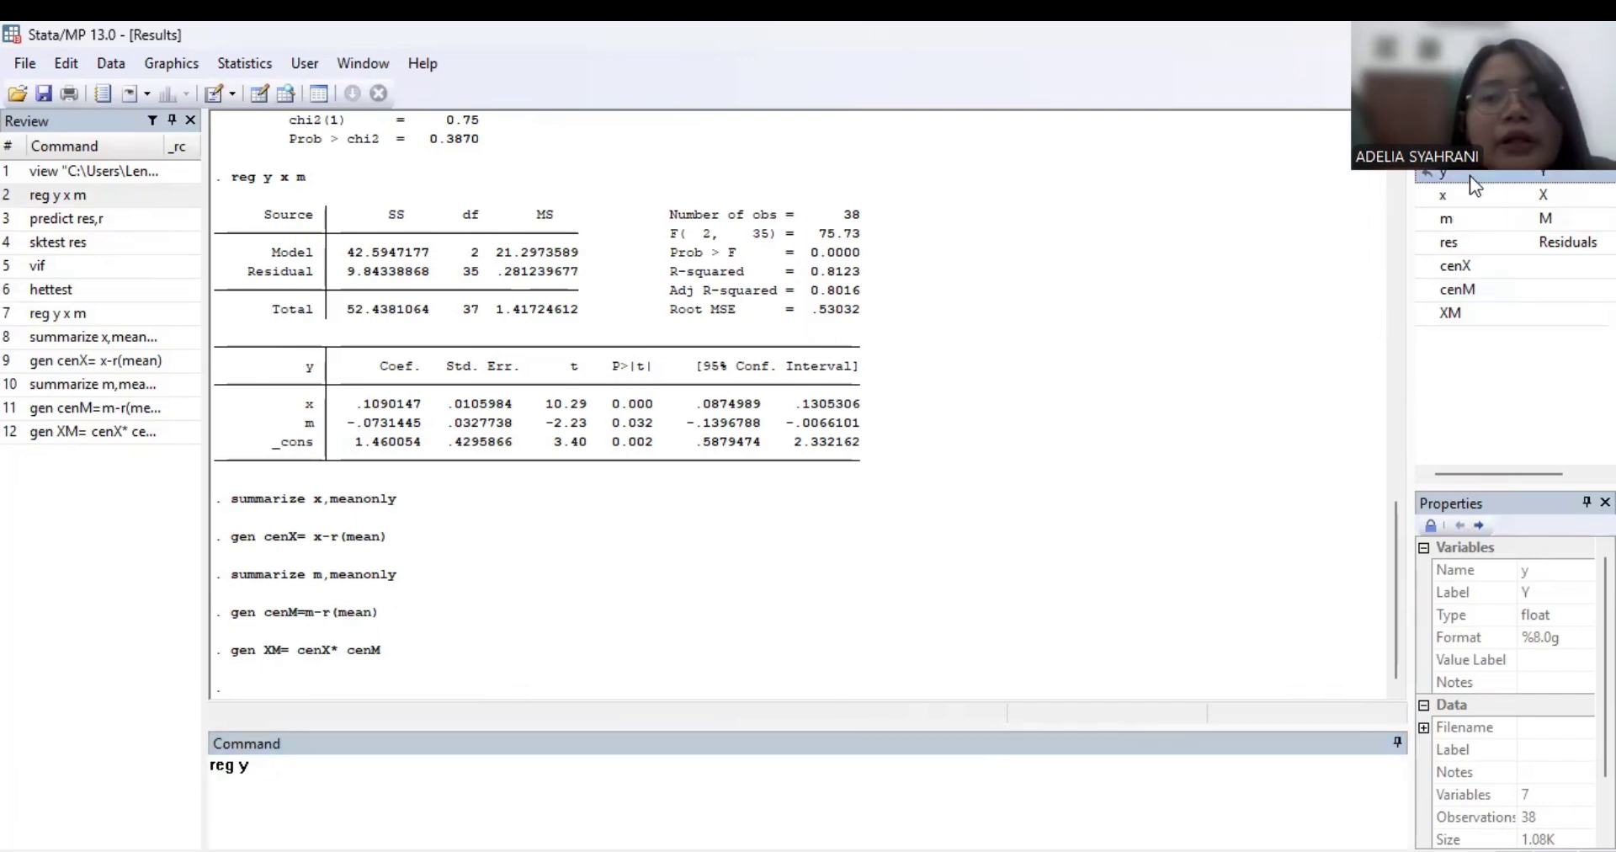
{"action": "left_click", "coordinate": [1457, 200]}
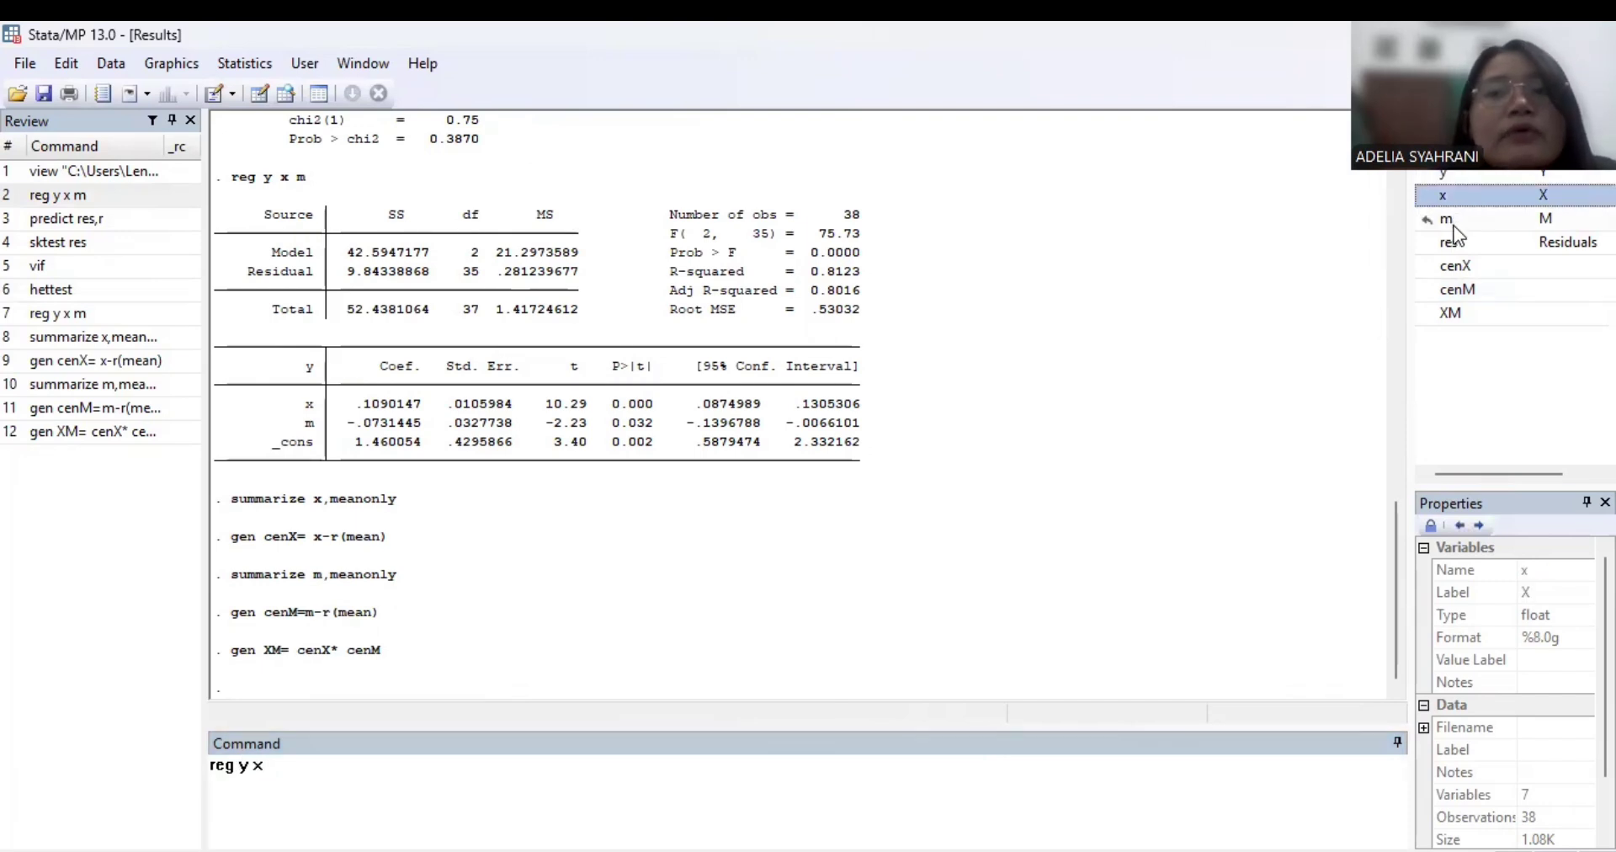
{"action": "left_click", "coordinate": [1461, 223]}
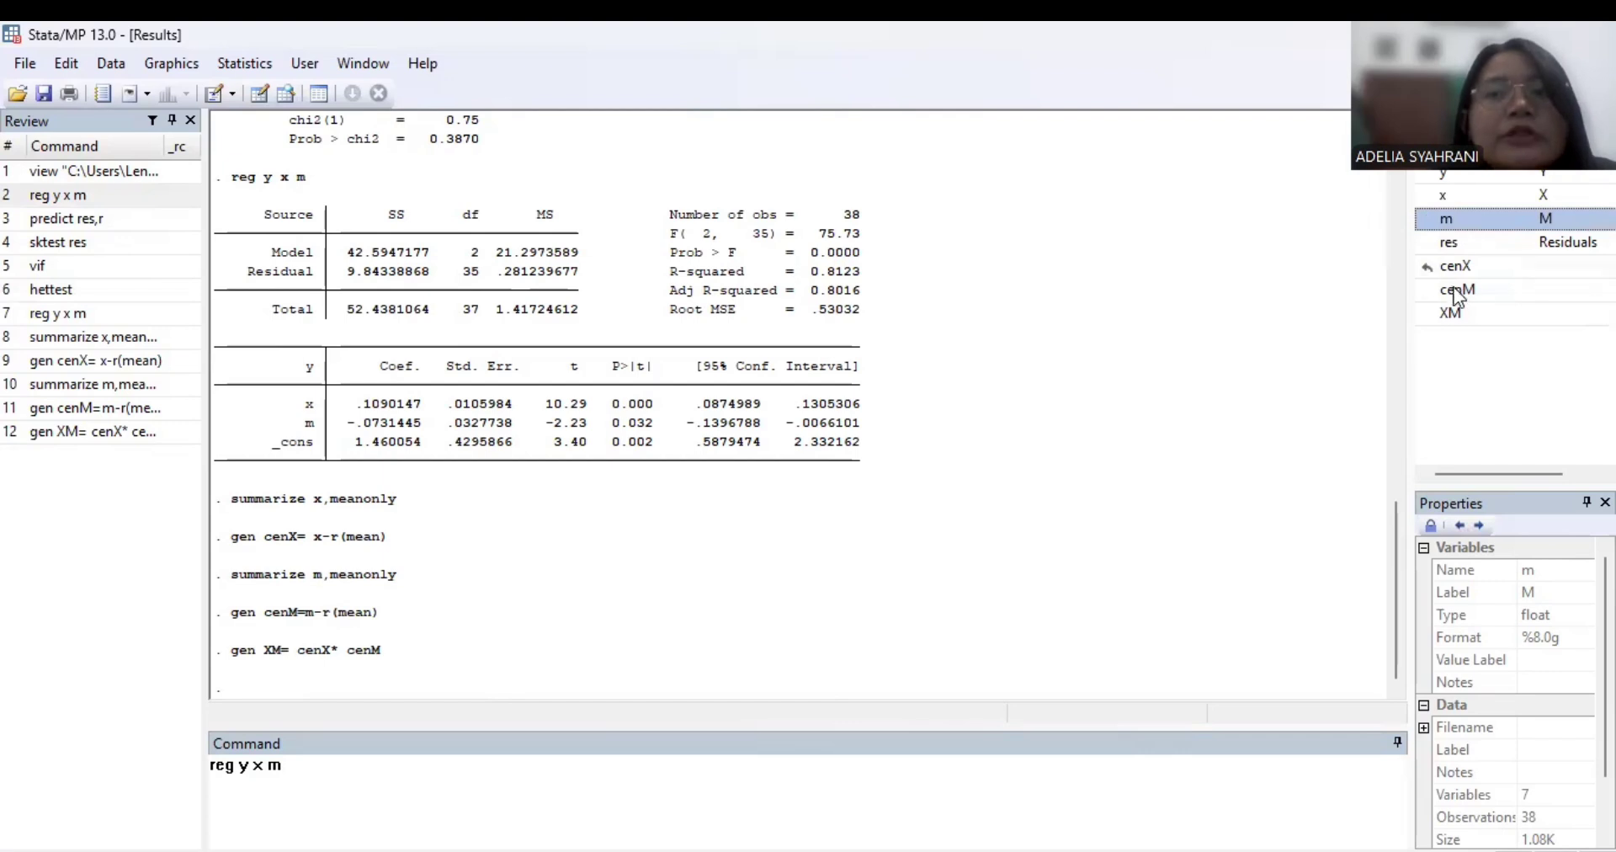
{"action": "left_click", "coordinate": [1448, 319]}
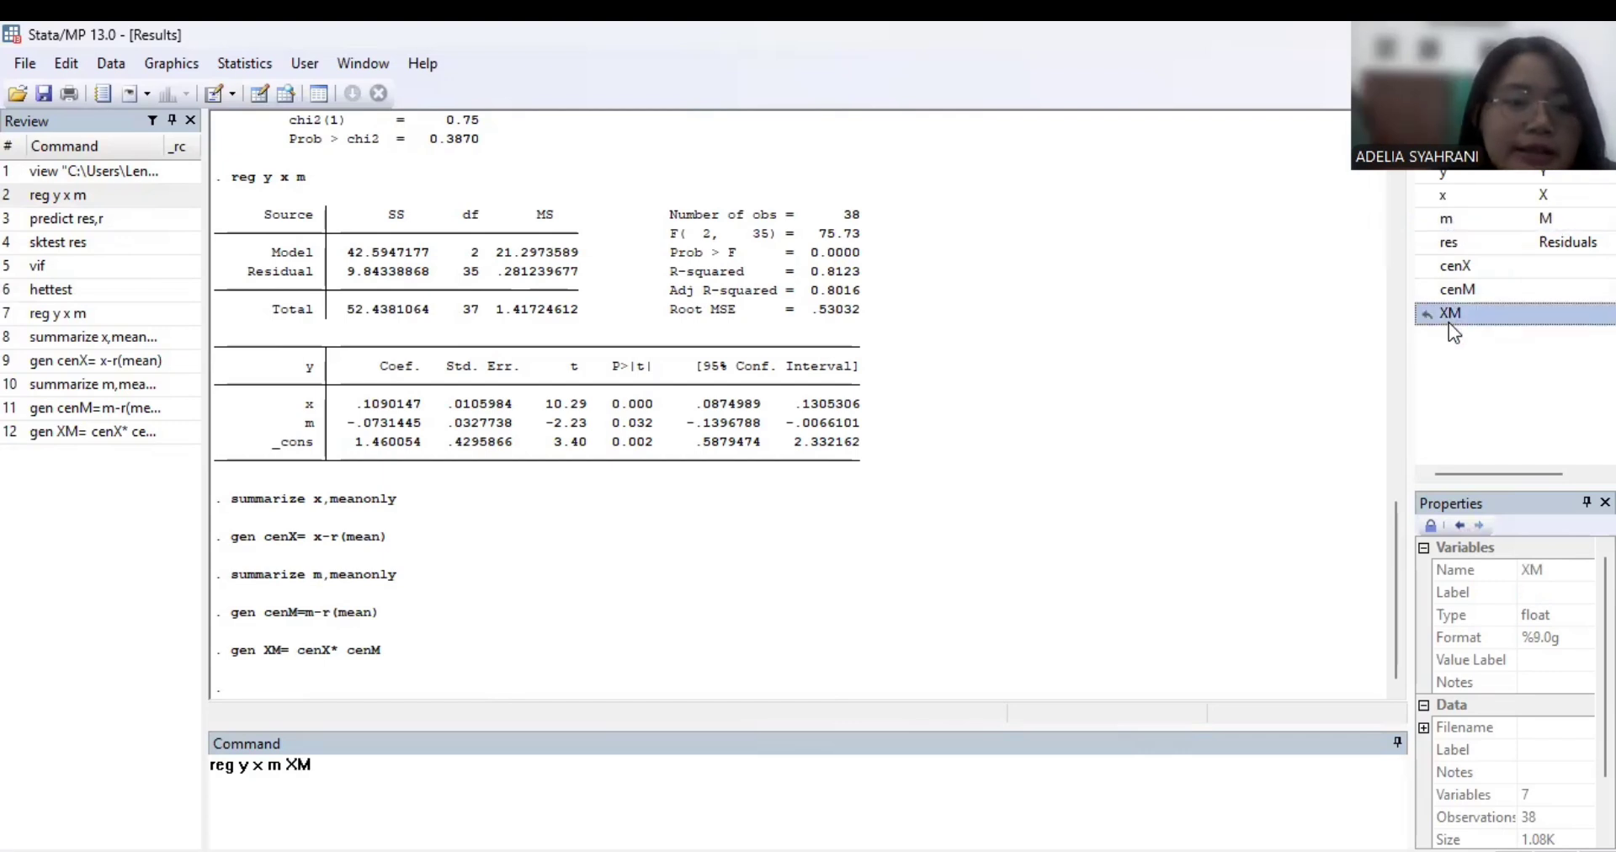
{"action": "left_click", "coordinate": [630, 808]}
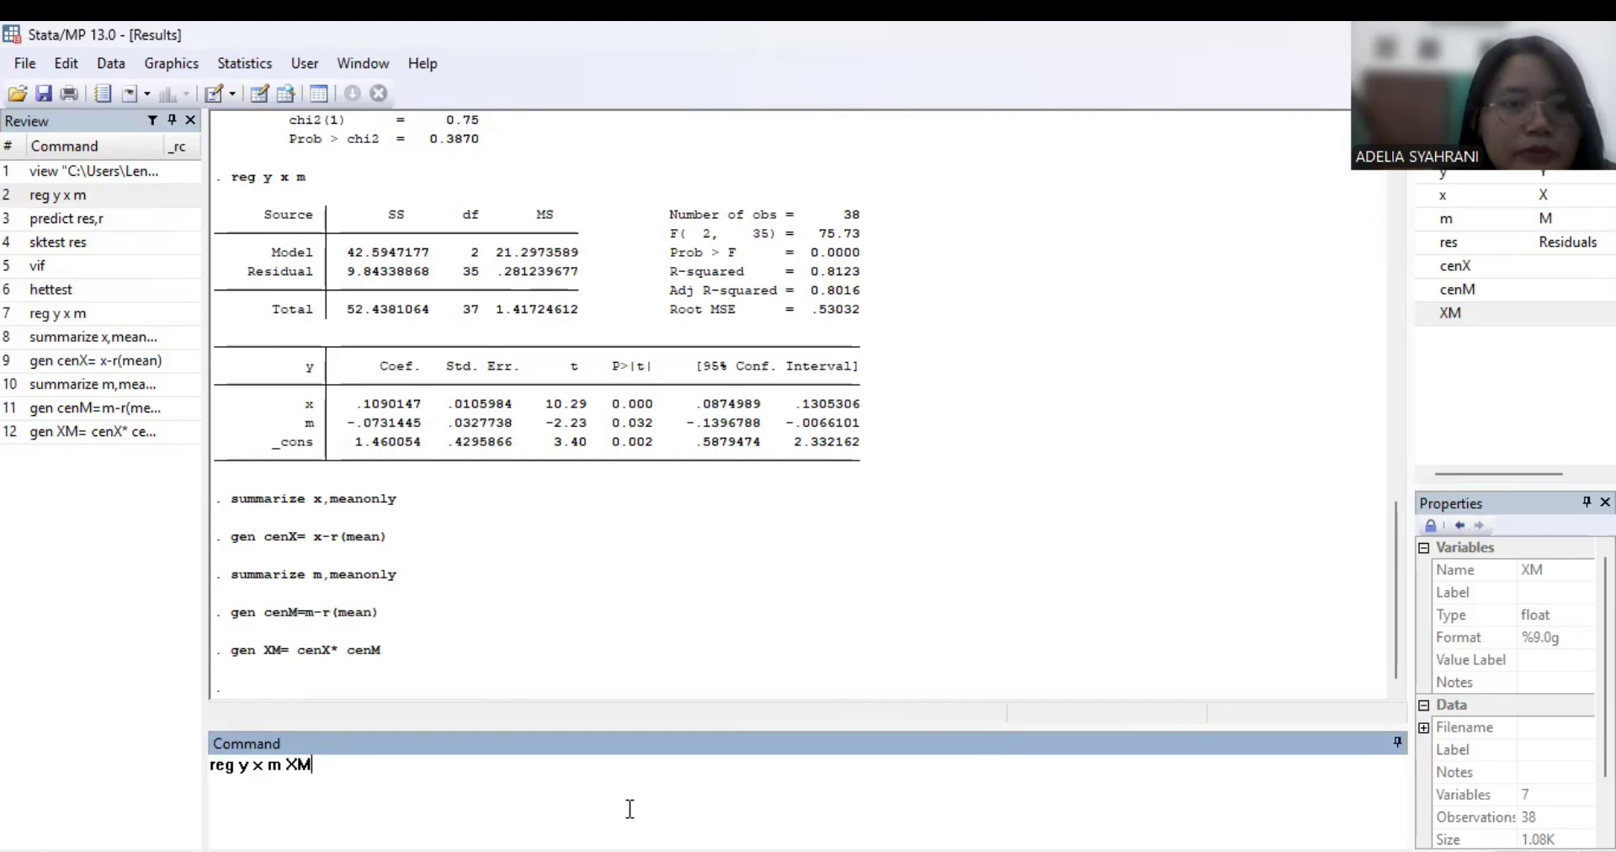
{"action": "key", "text": "Return"}
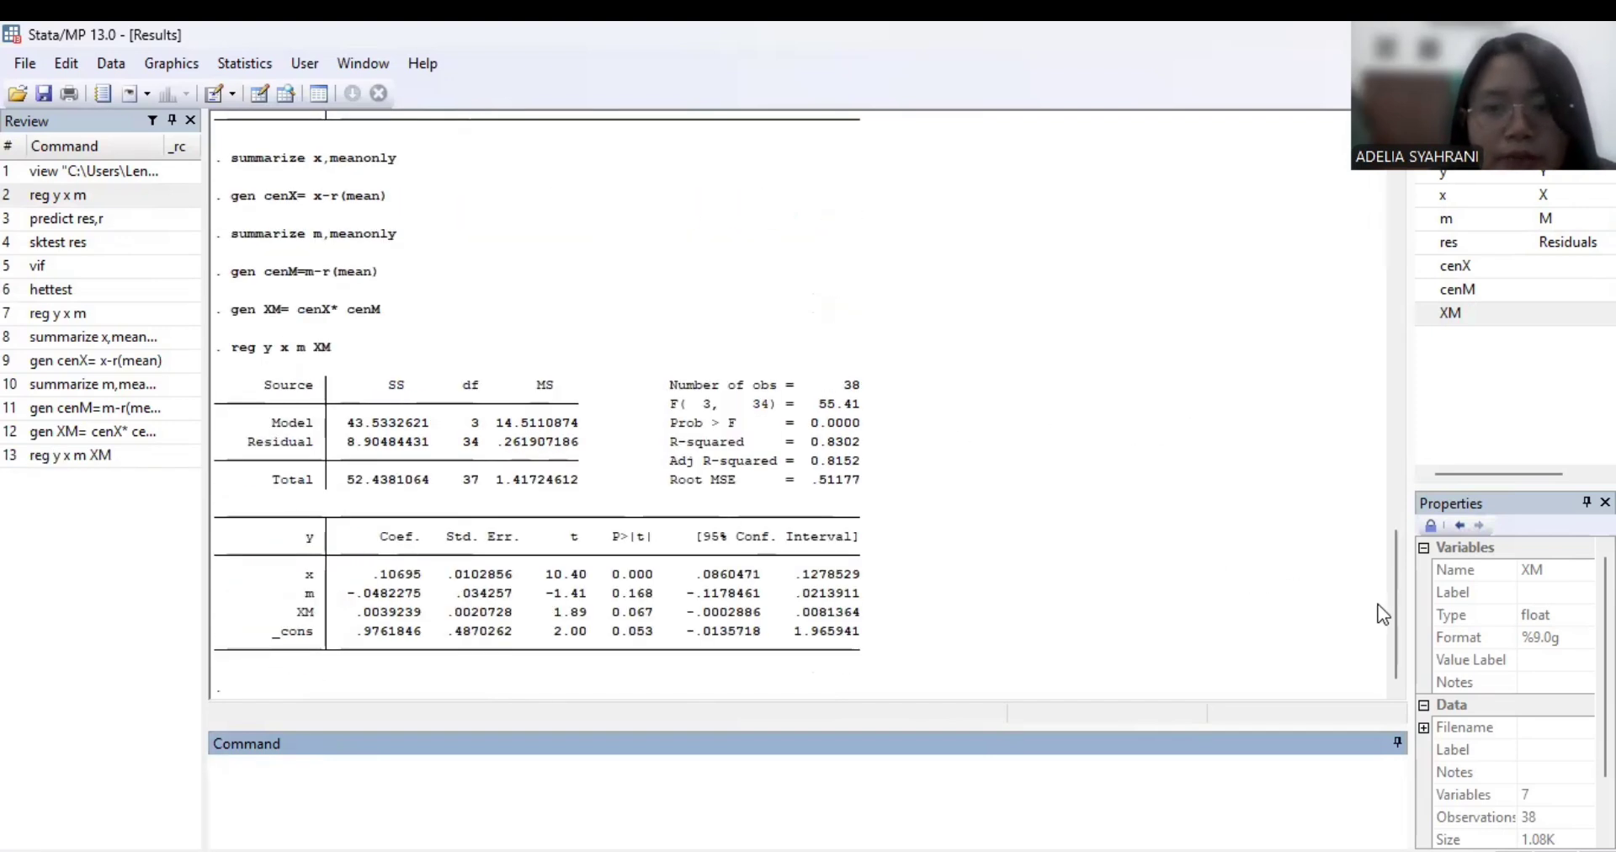
- Store the residuals of the moderation regression as the variable res2 with the command "predict res2,r"
{"action": "scroll", "coordinate": [1385, 584], "scroll_direction": "up", "scroll_amount": 6}
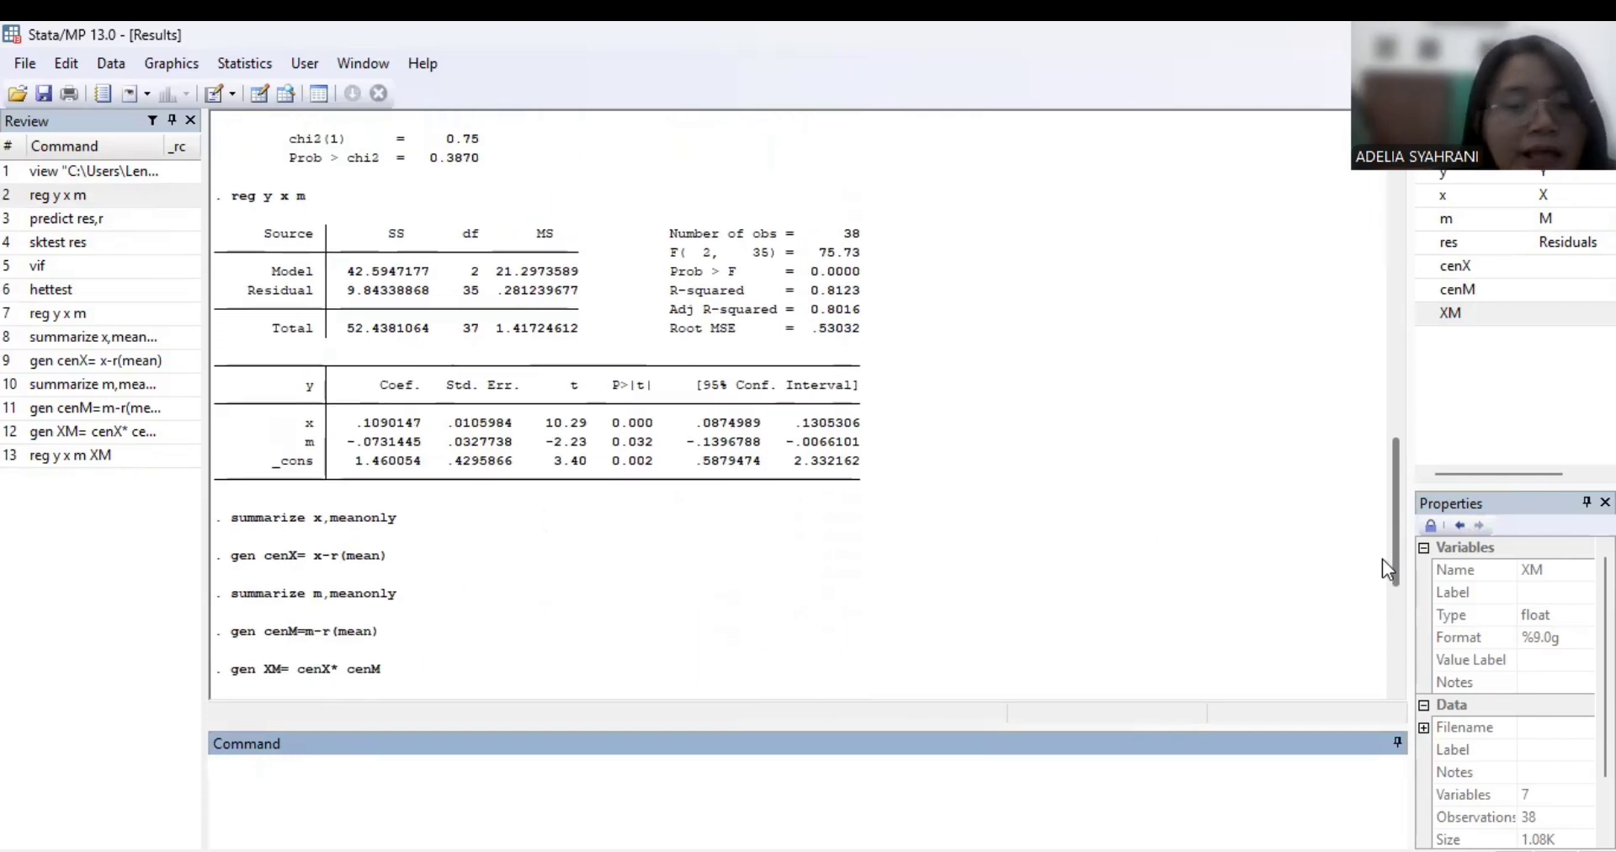
{"action": "left_click", "coordinate": [1382, 558]}
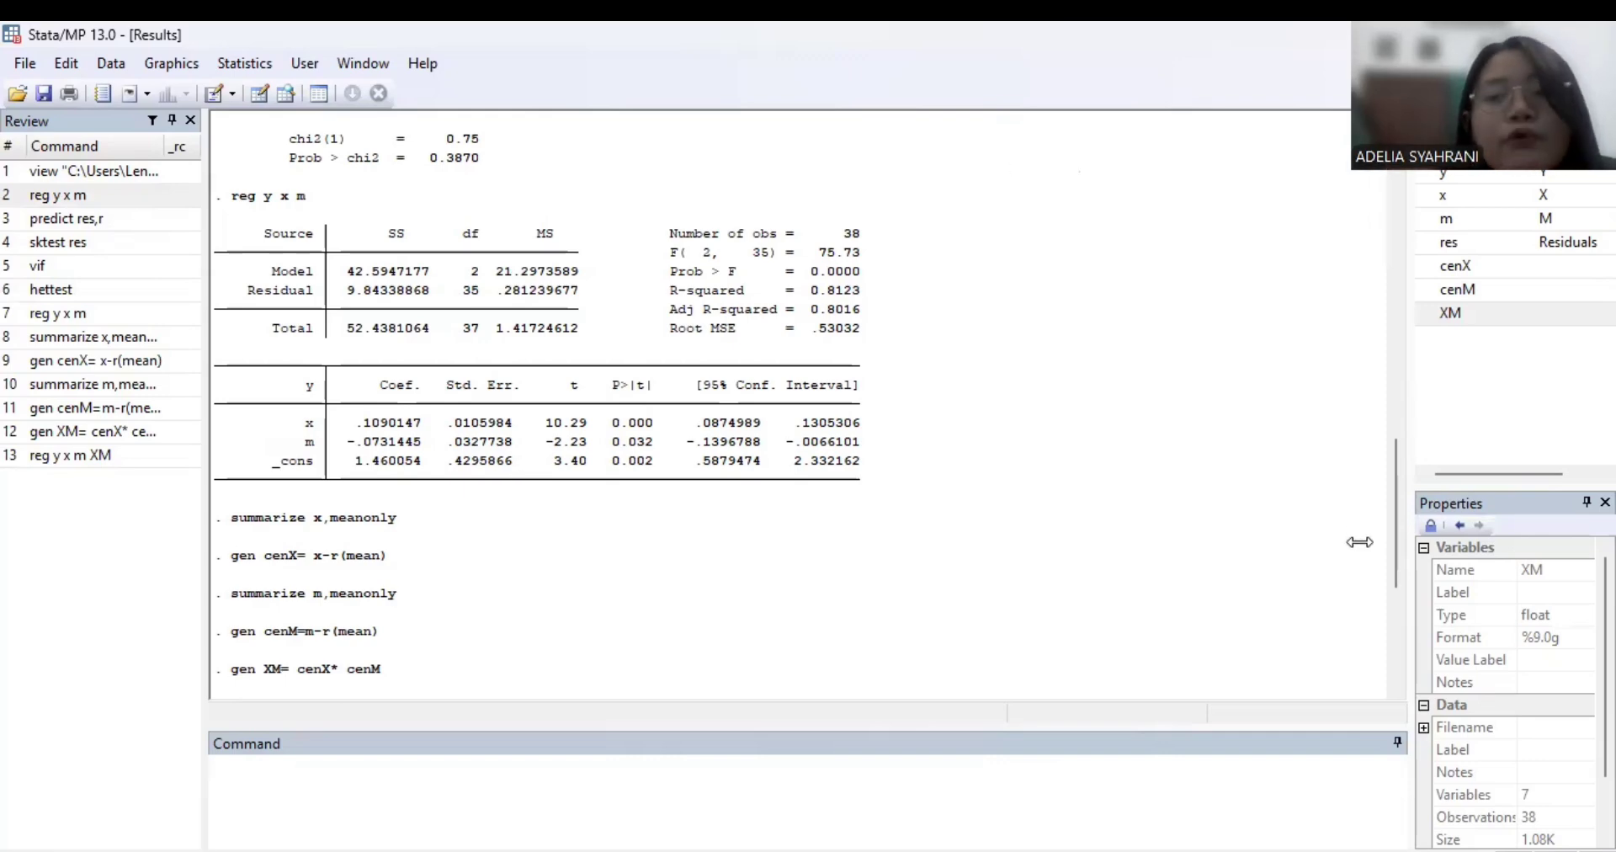
{"action": "left_click_drag", "start_coordinate": [1393, 549], "coordinate": [1395, 697]}
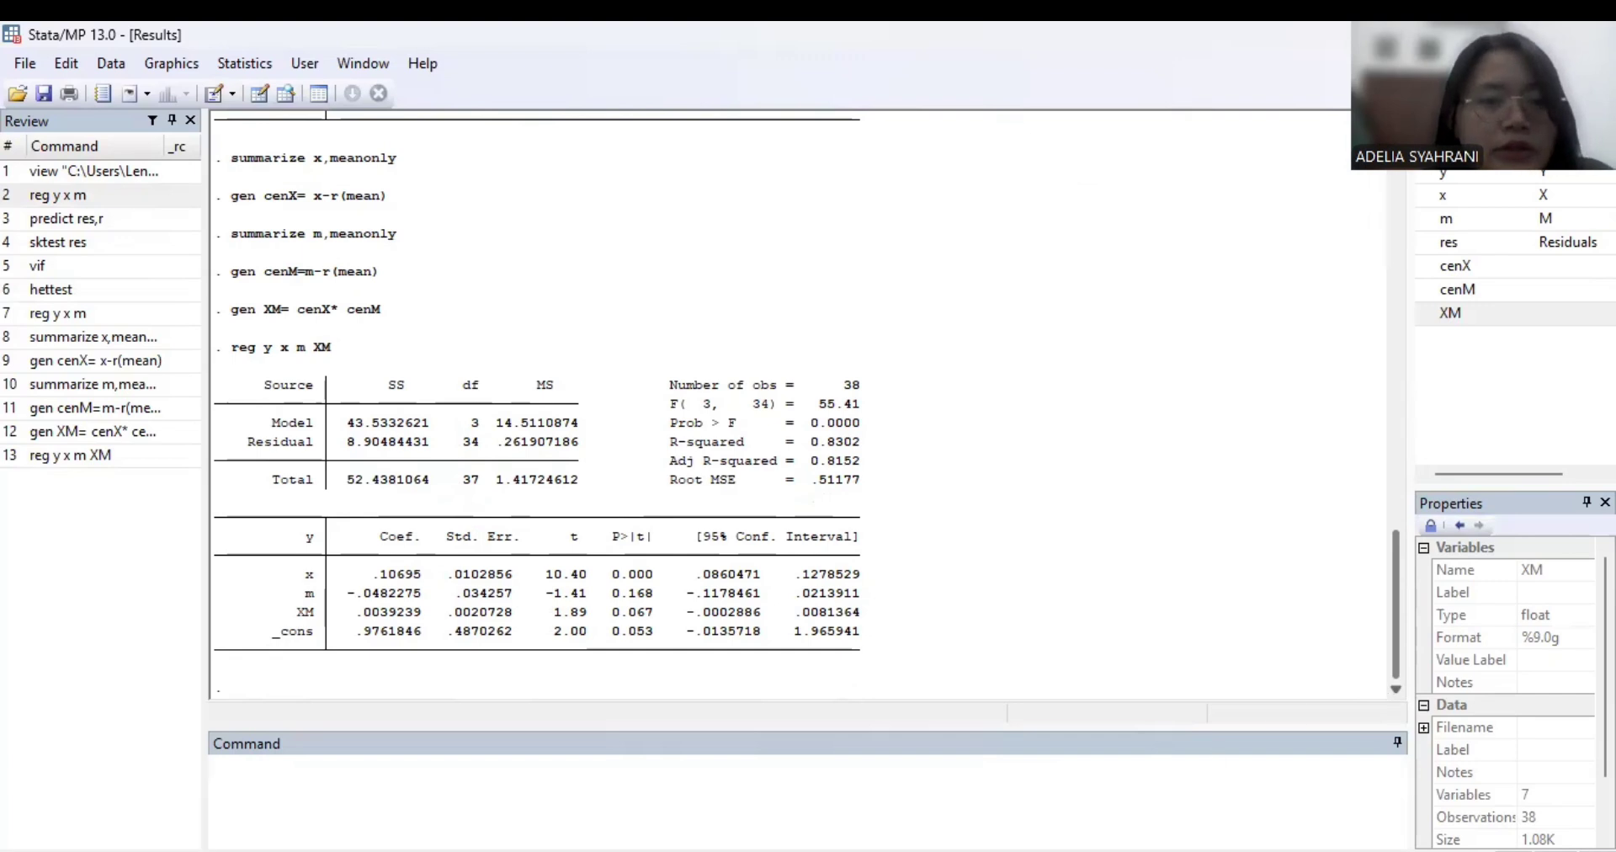
{"action": "left_click", "coordinate": [653, 819]}
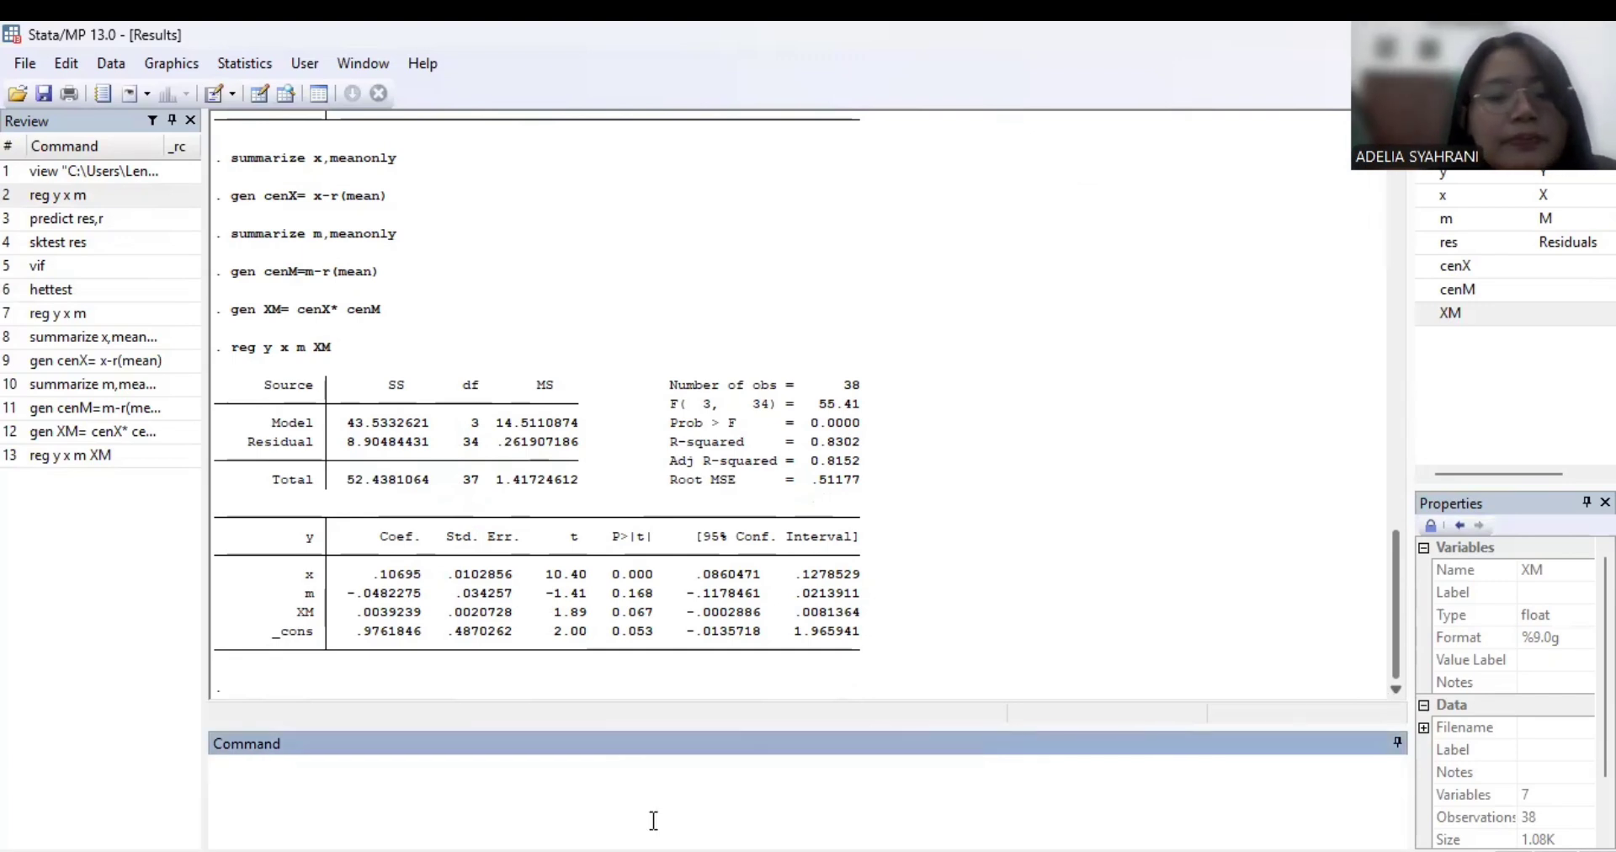
{"action": "type", "text": "predict r"}
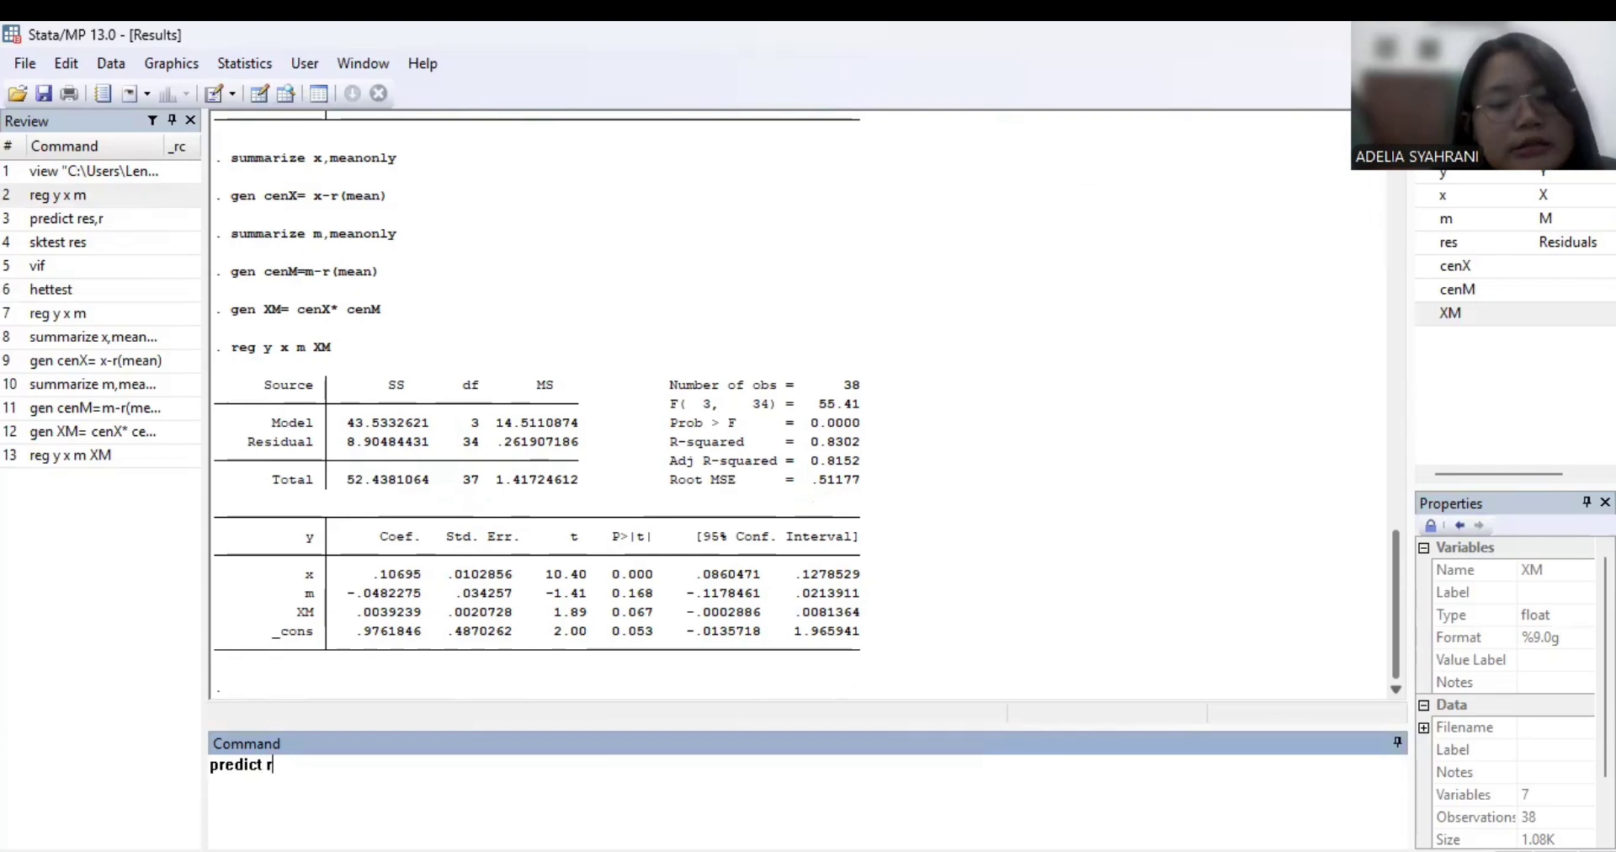
{"action": "type", "text": "es2,r"}
{"action": "key", "text": "Return"}
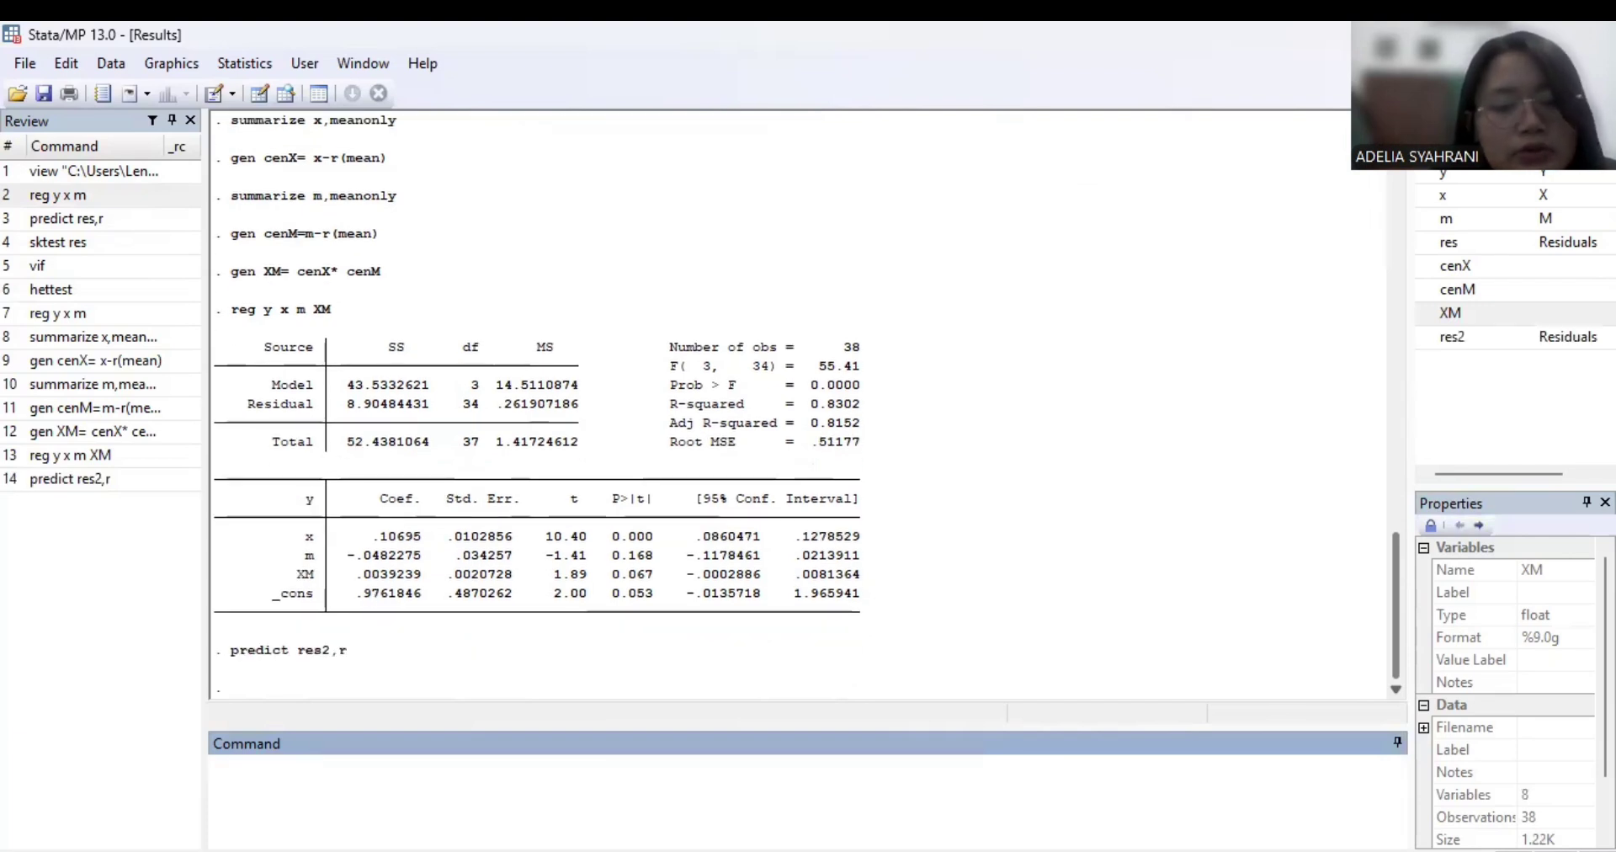
- Test the moderation model's residuals for normality with the command "sktest res2"
{"action": "type", "text": "sktest res"}
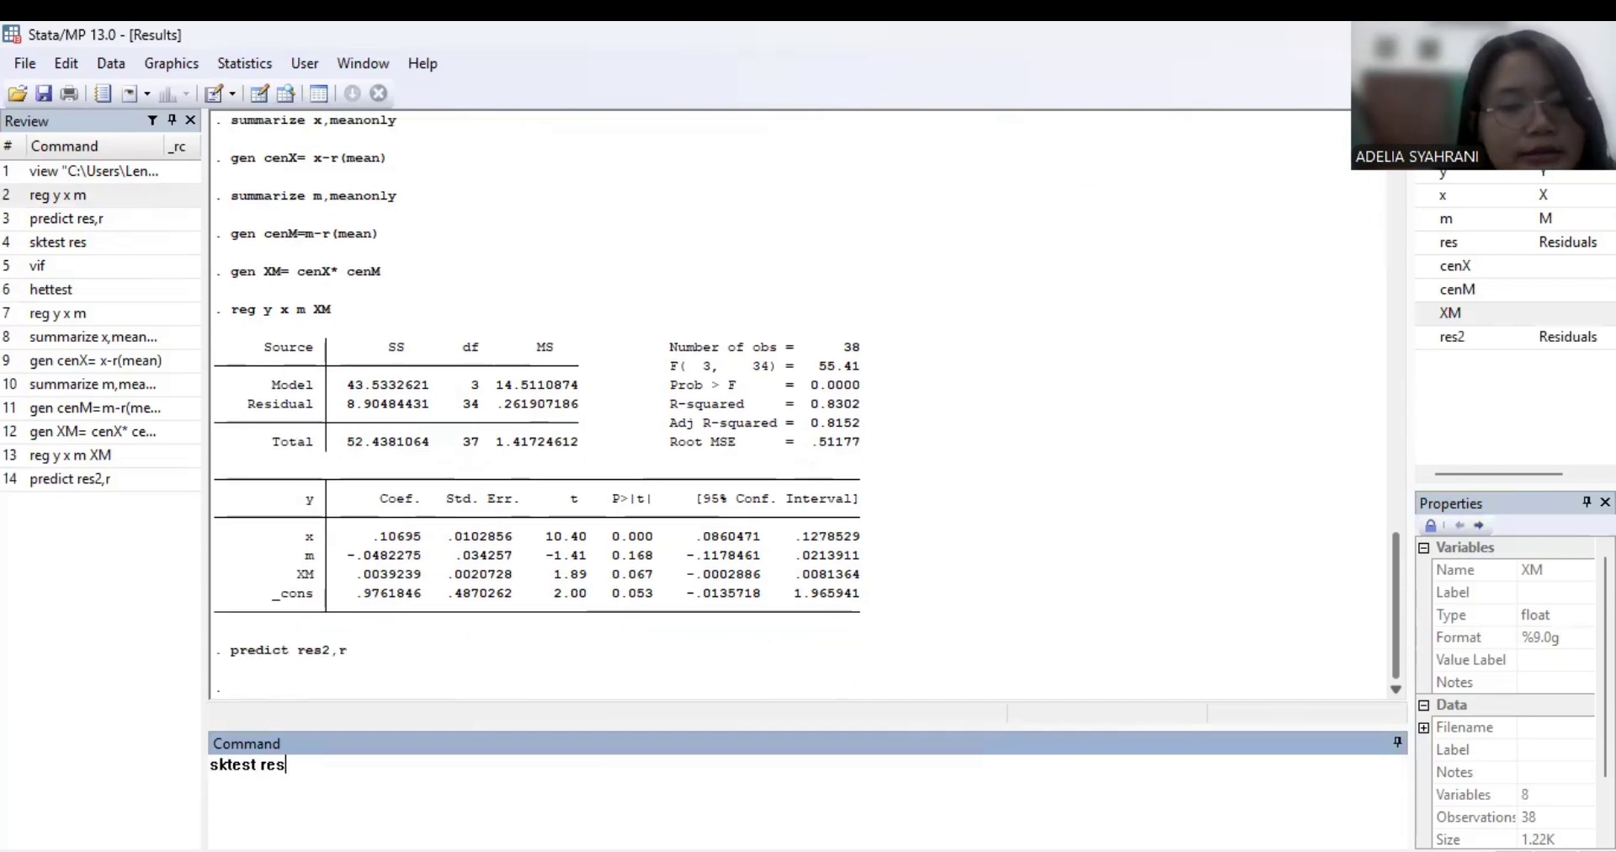
{"action": "type", "text": "2"}
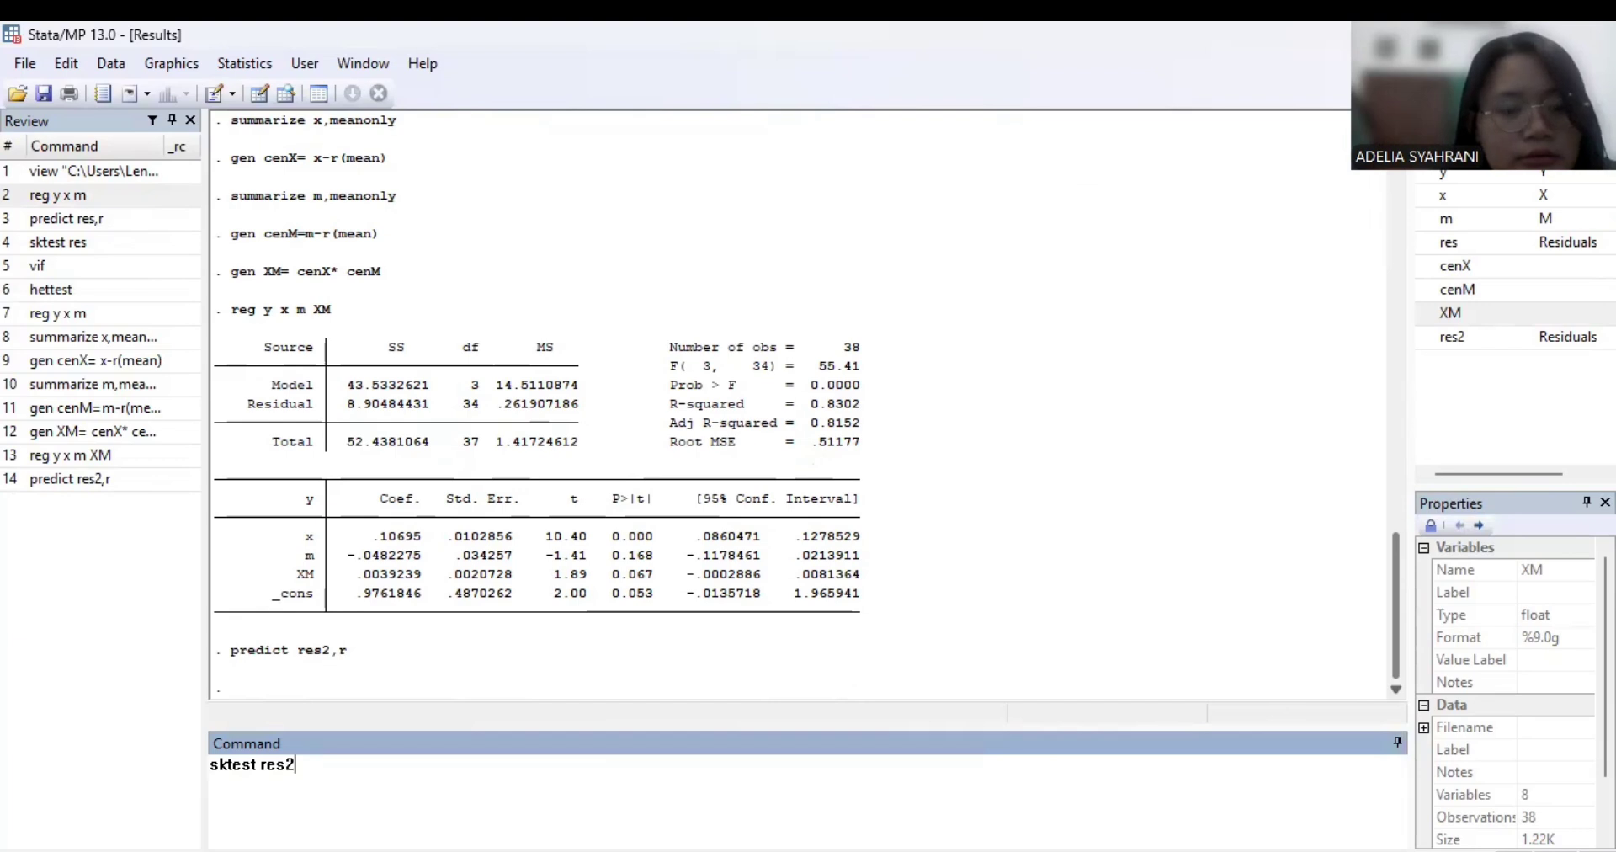
{"action": "key", "text": "Return"}
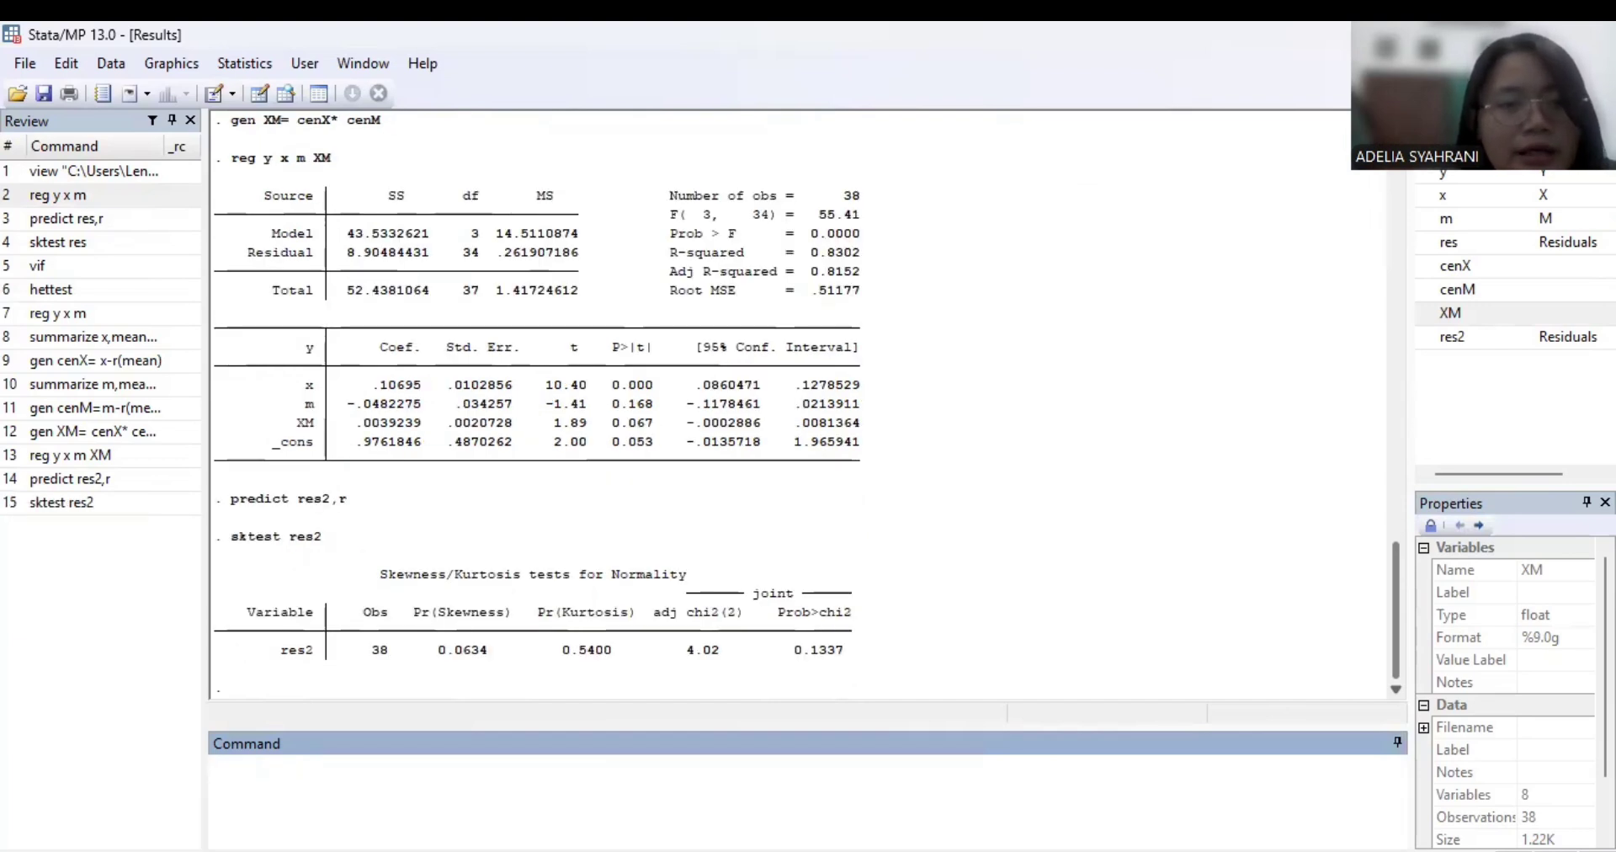
- Check the moderation model for multicollinearity with the command "vif" and for heteroskedasticity with the command "hettest"
{"action": "type", "text": "vif"}
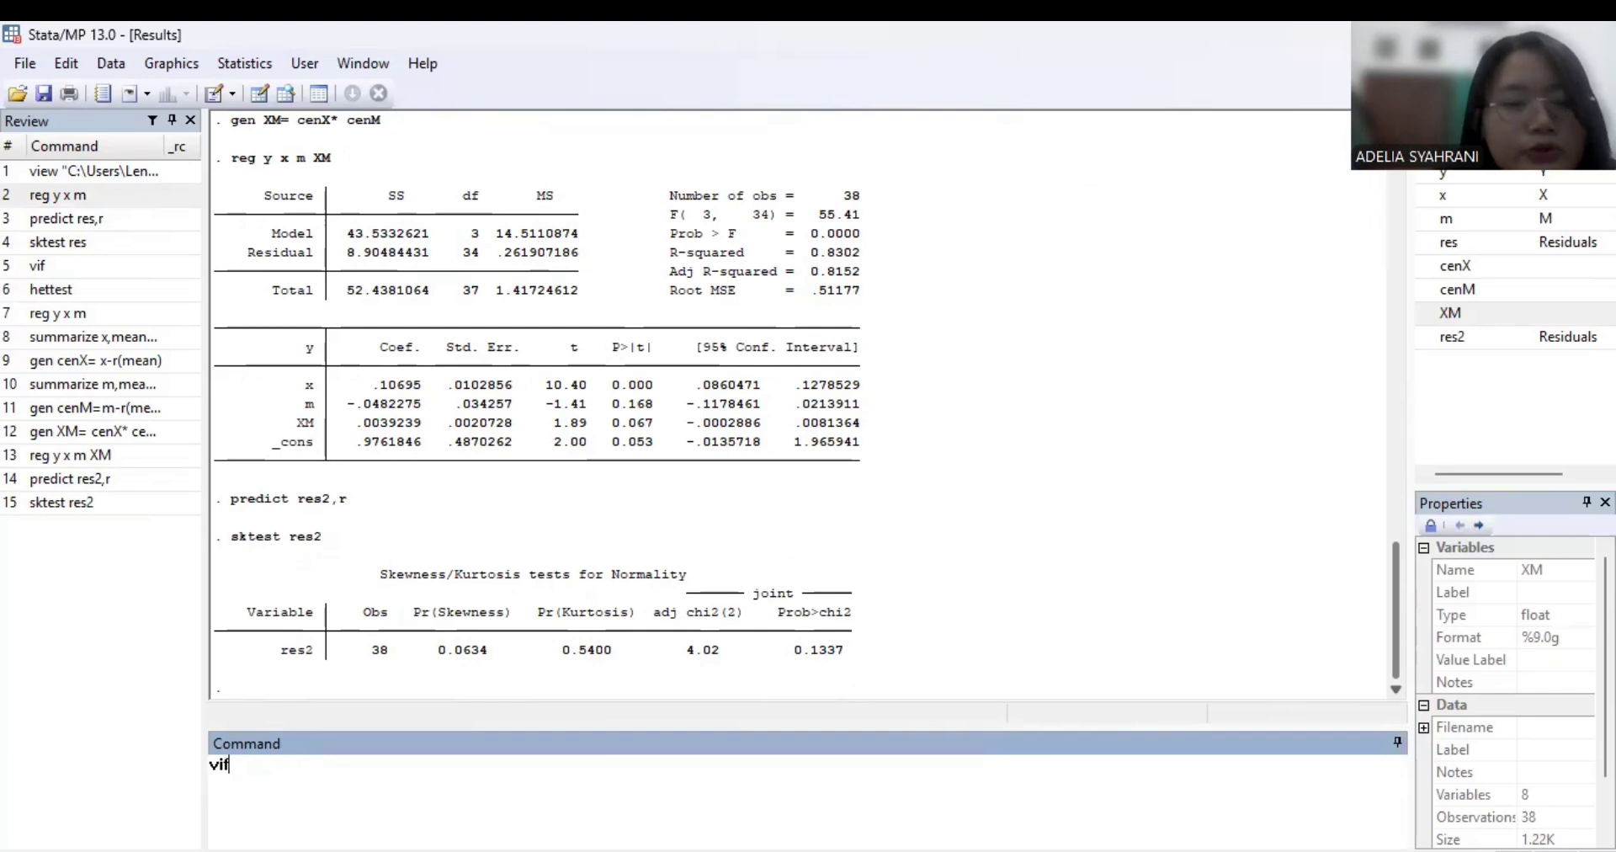
{"action": "key", "text": "Return"}
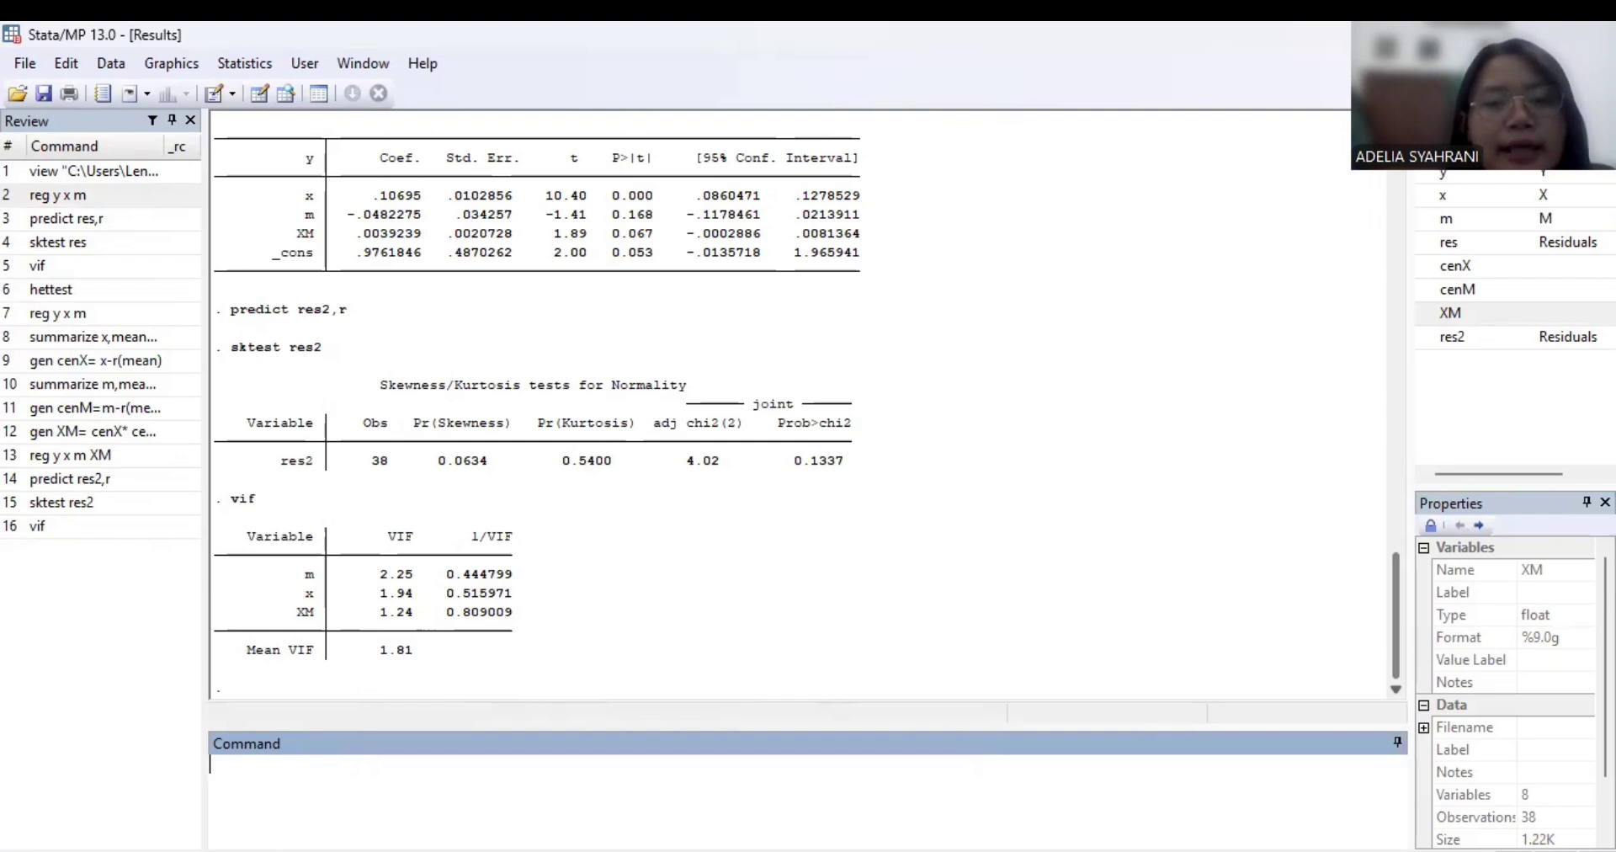
{"action": "key", "text": "alt+Tab"}
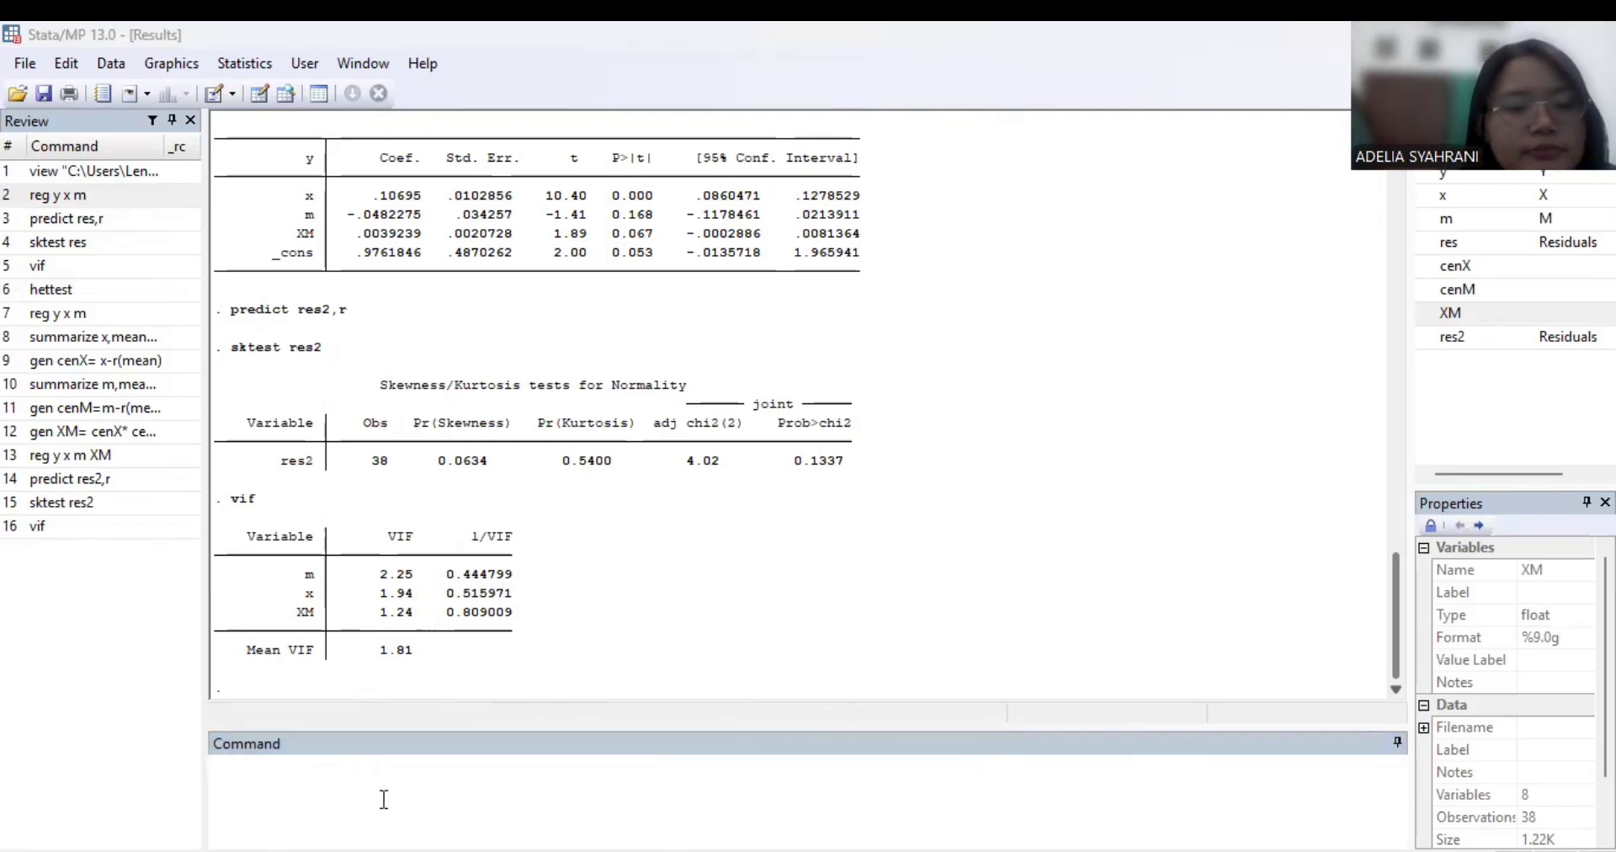
{"action": "left_click", "coordinate": [383, 799]}
{"action": "type", "text": "hettest"}
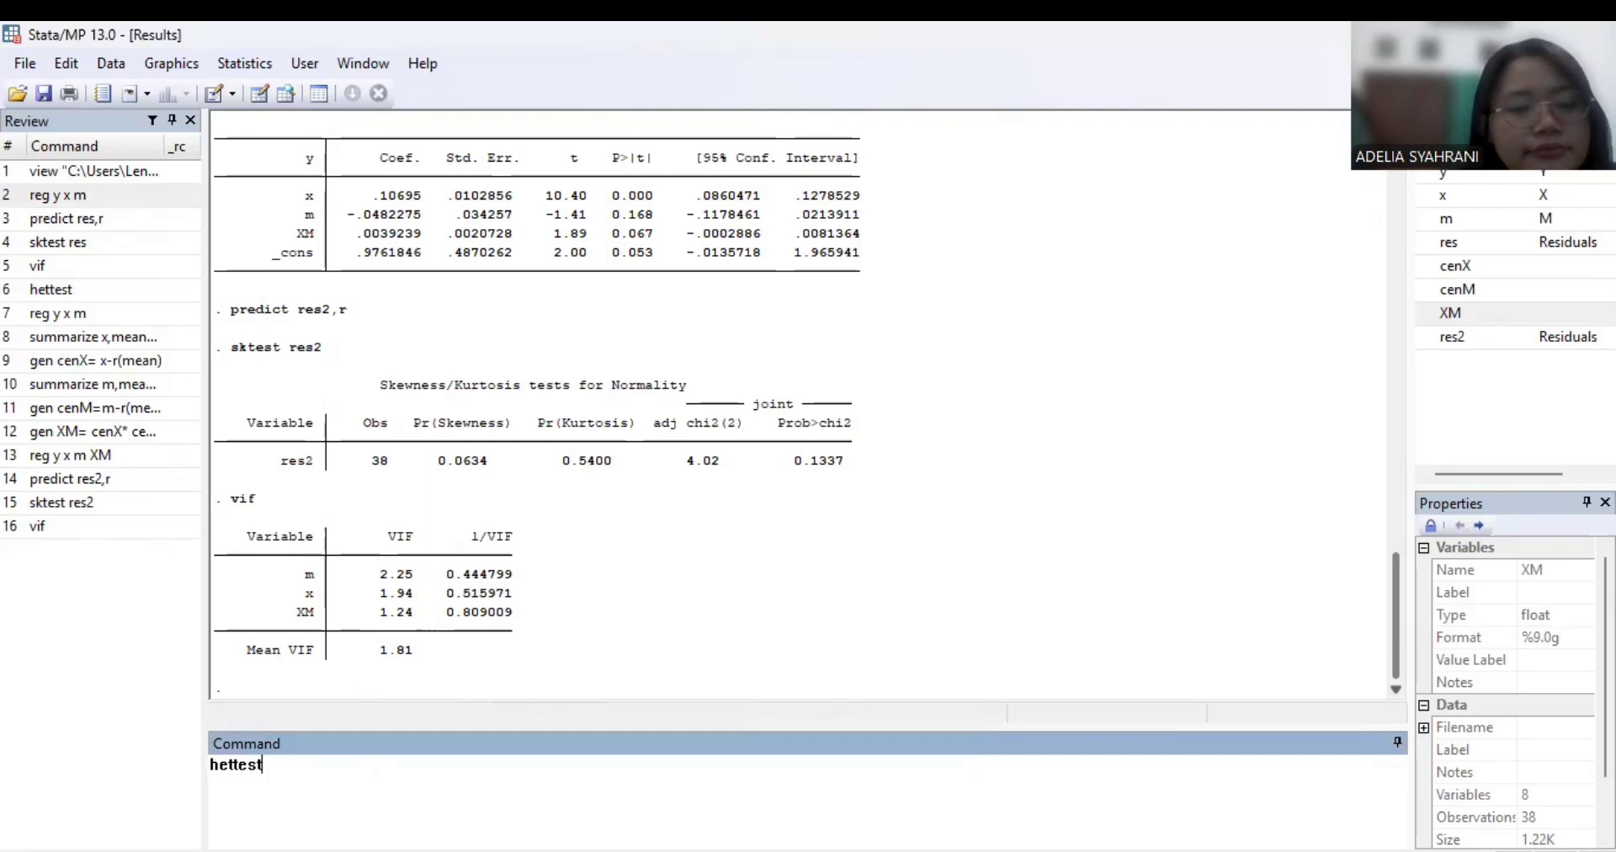
{"action": "key", "text": "Return"}
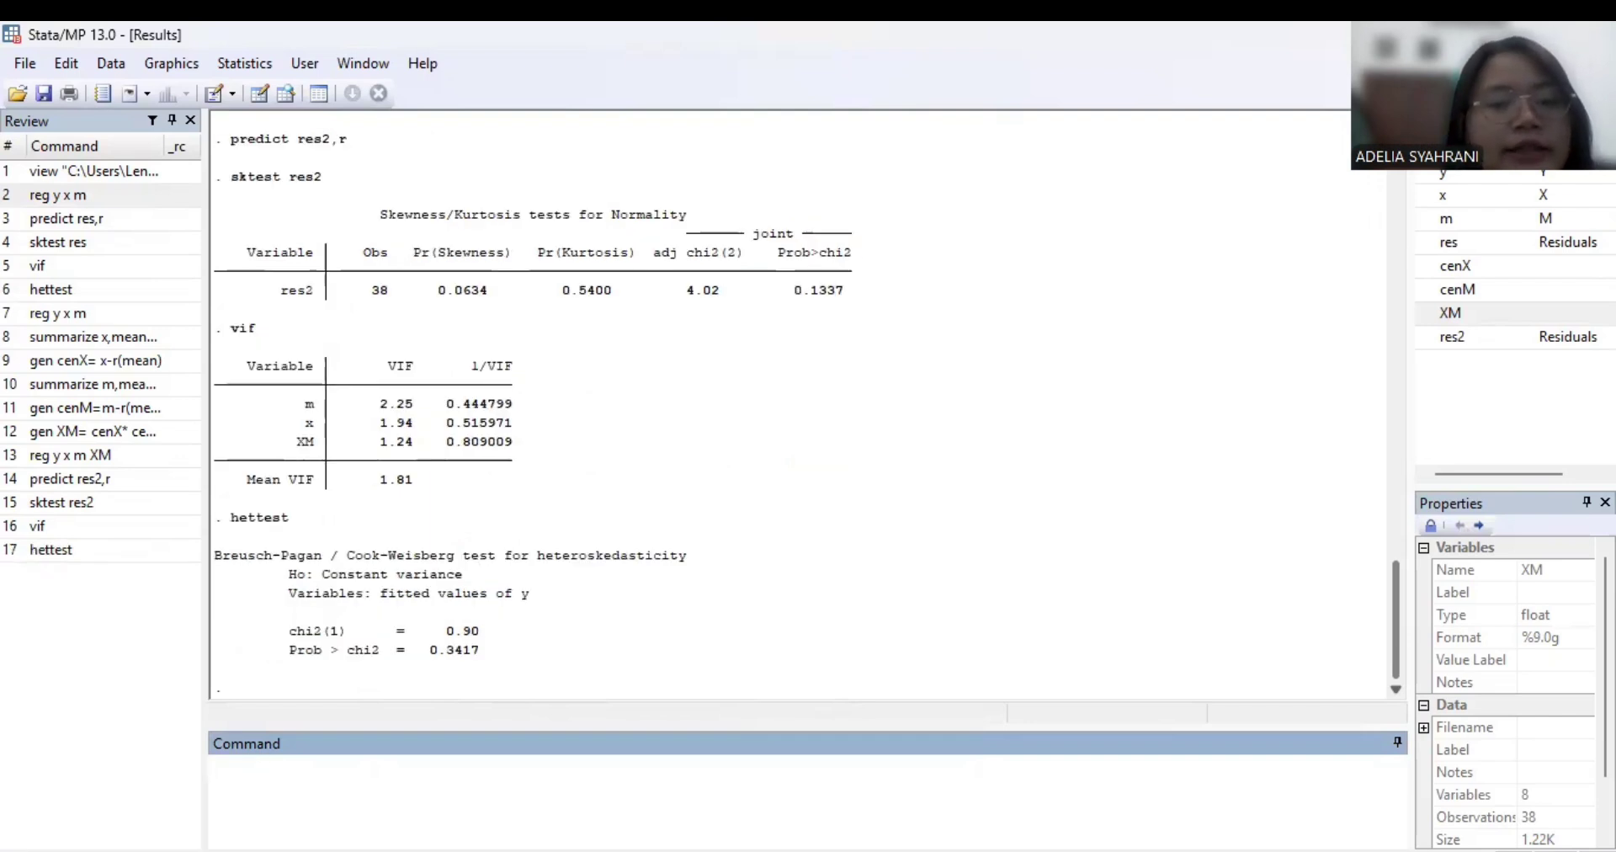
- Rerun the moderation regression "reg y x m XM" and highlight the XM row of its coefficient table
{"action": "double_click", "coordinate": [115, 463]}
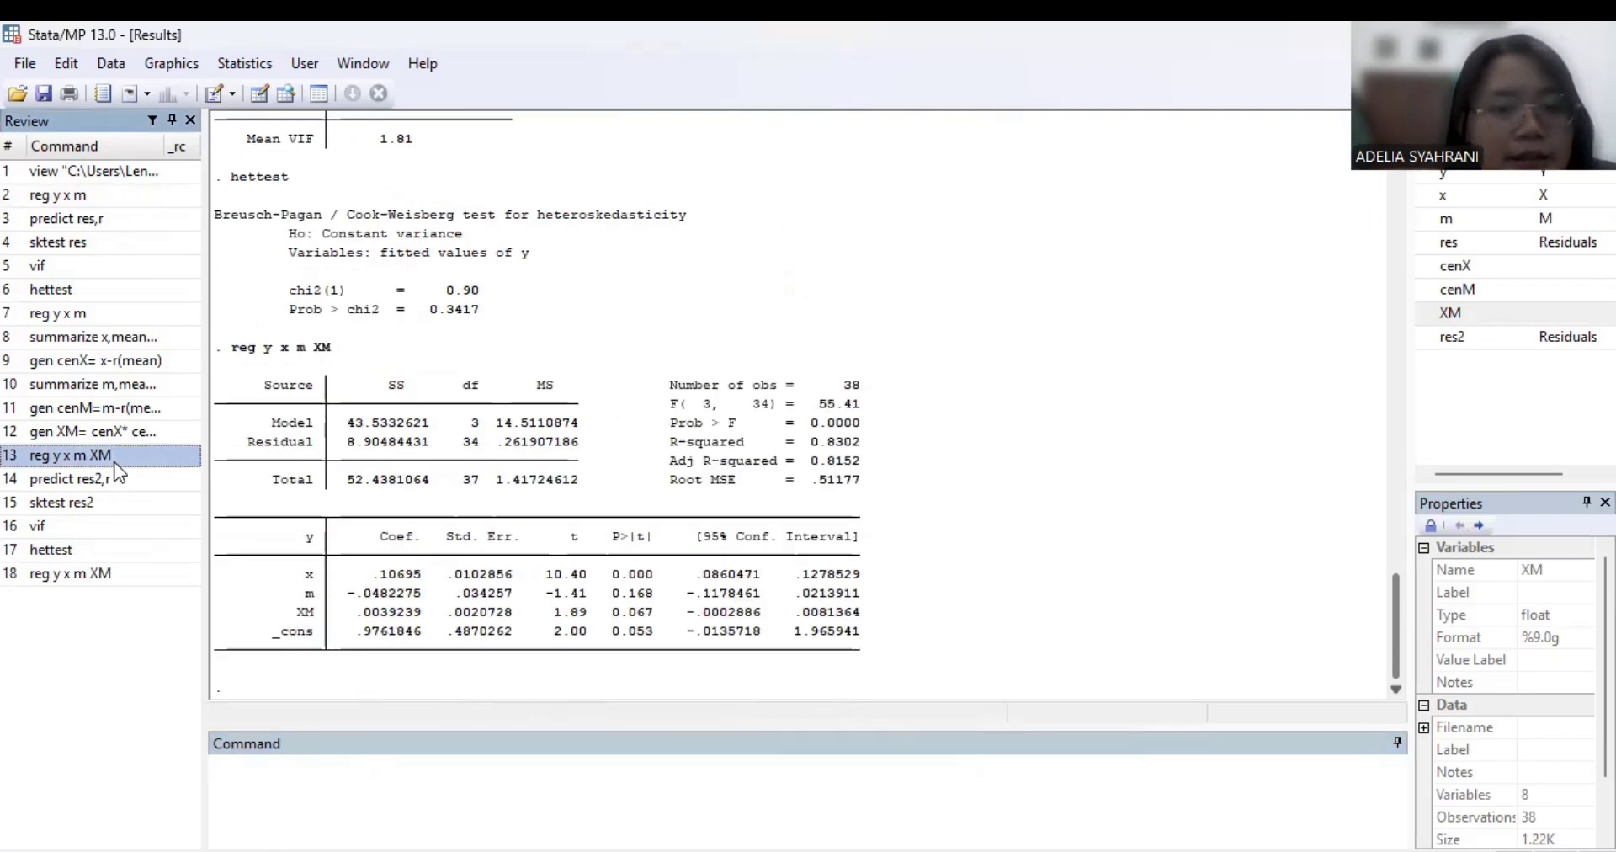
{"action": "left_click", "coordinate": [432, 549]}
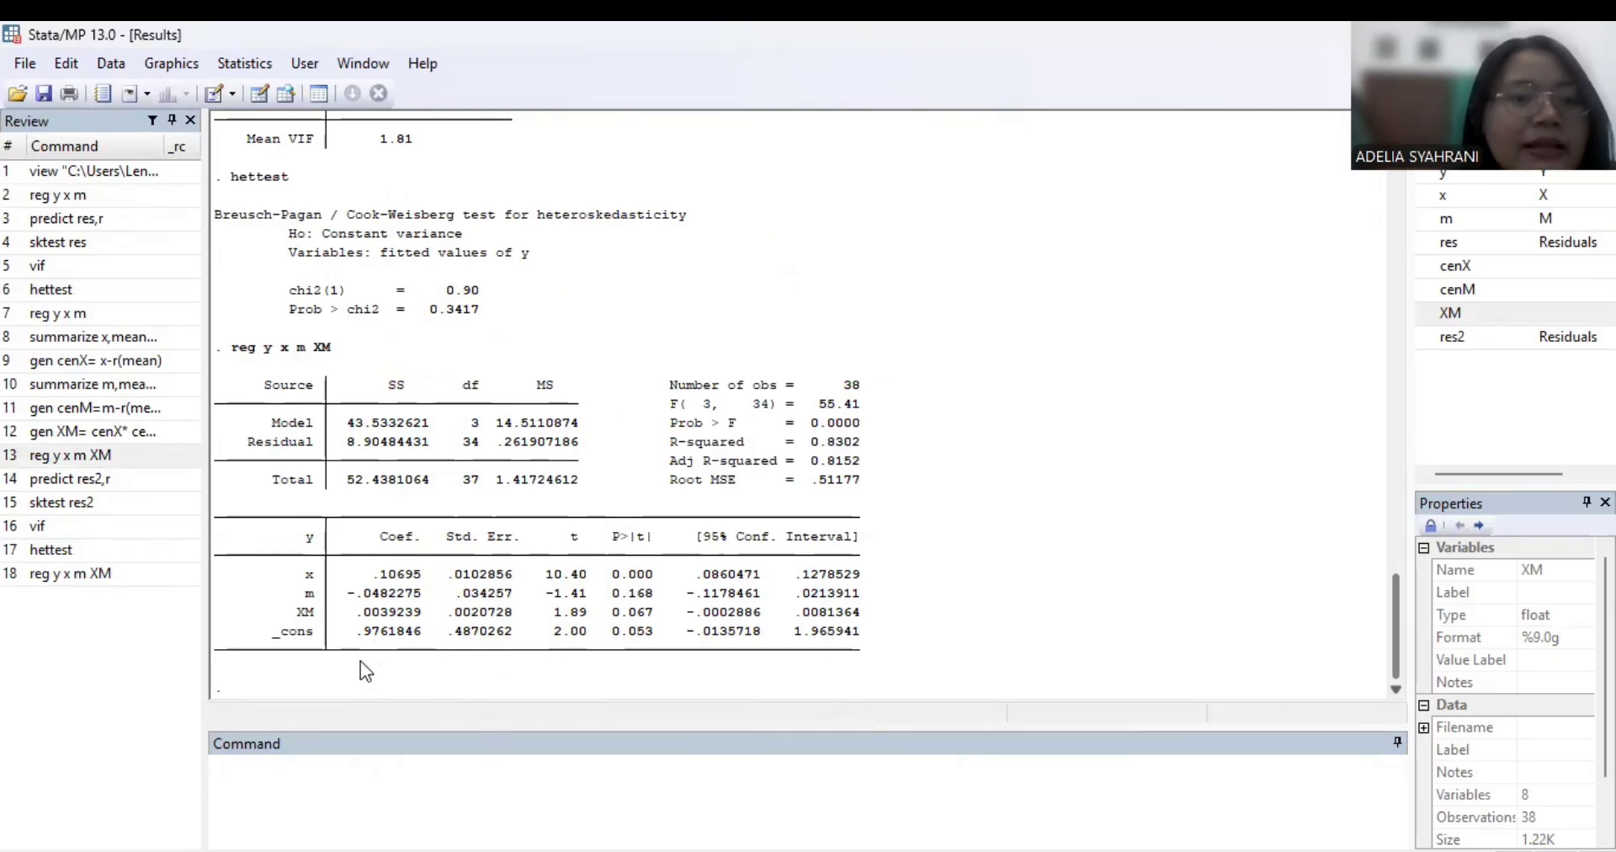
{"action": "left_click_drag", "start_coordinate": [308, 606], "coordinate": [462, 628]}
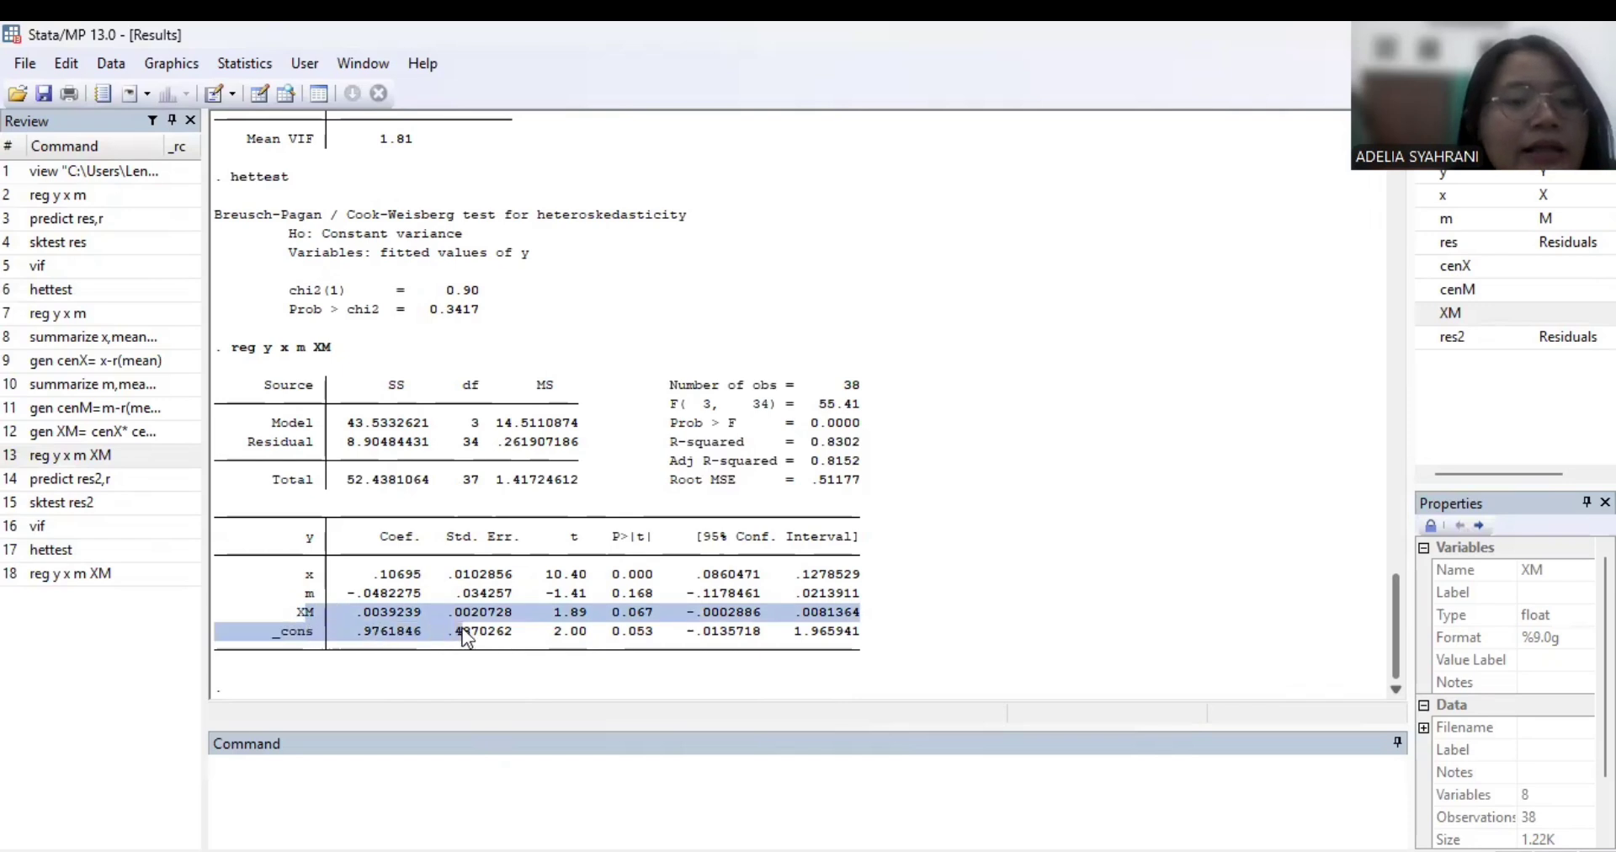
{"action": "mouse_move", "coordinate": [594, 628]}
{"action": "left_mouse_down"}
{"action": "mouse_move", "coordinate": [503, 596]}
{"action": "mouse_move", "coordinate": [584, 611]}
{"action": "left_mouse_up"}
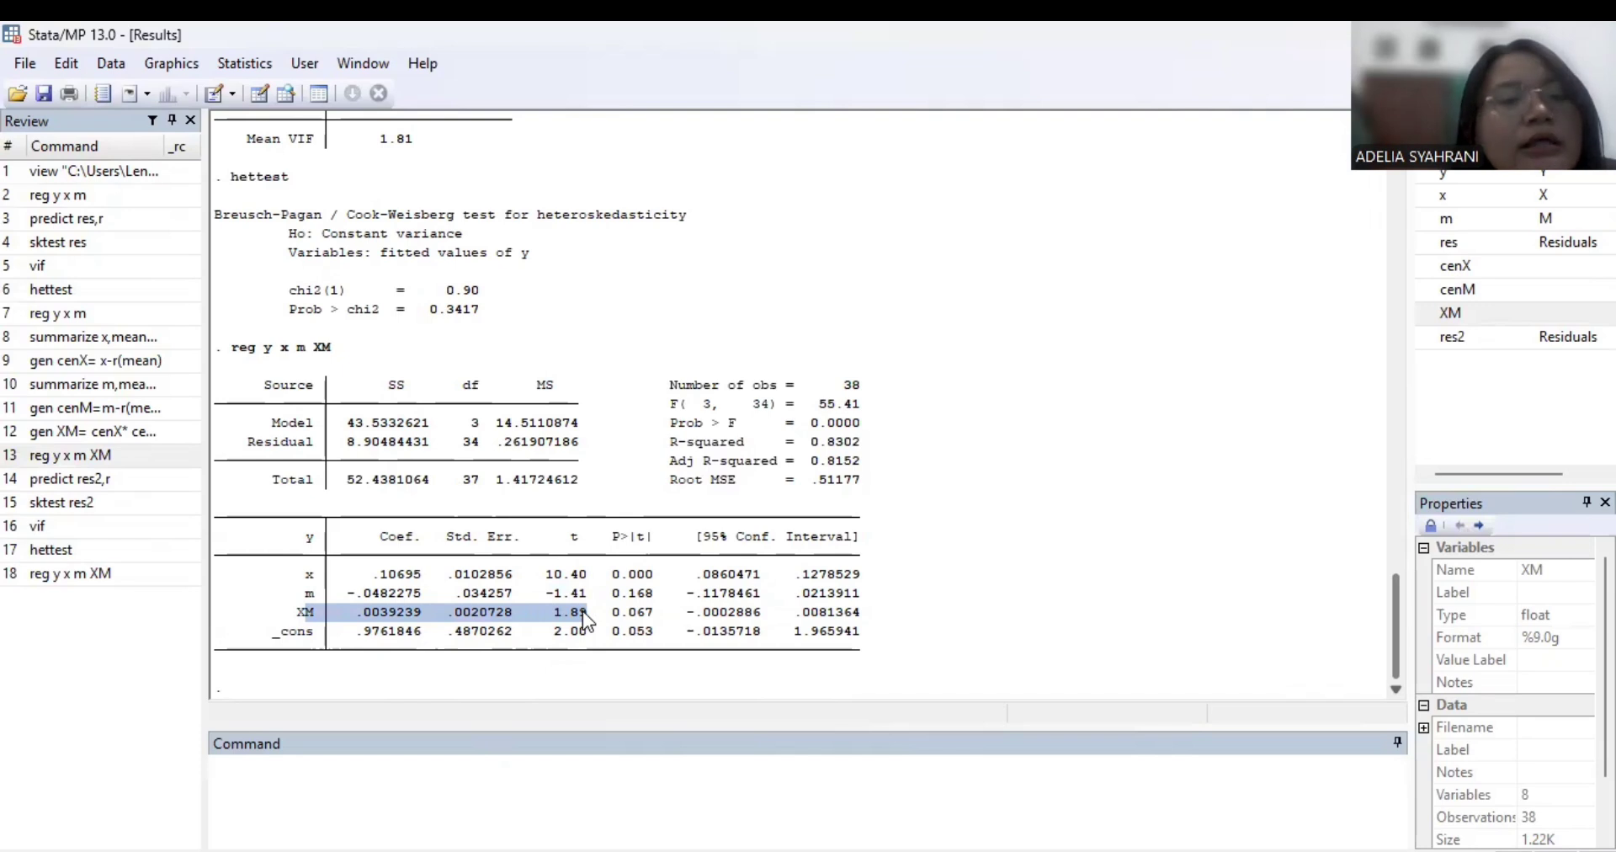
{"action": "mouse_move", "coordinate": [582, 609]}
{"action": "left_mouse_down"}
{"action": "mouse_move", "coordinate": [551, 595]}
{"action": "mouse_move", "coordinate": [571, 606]}
{"action": "left_mouse_up"}
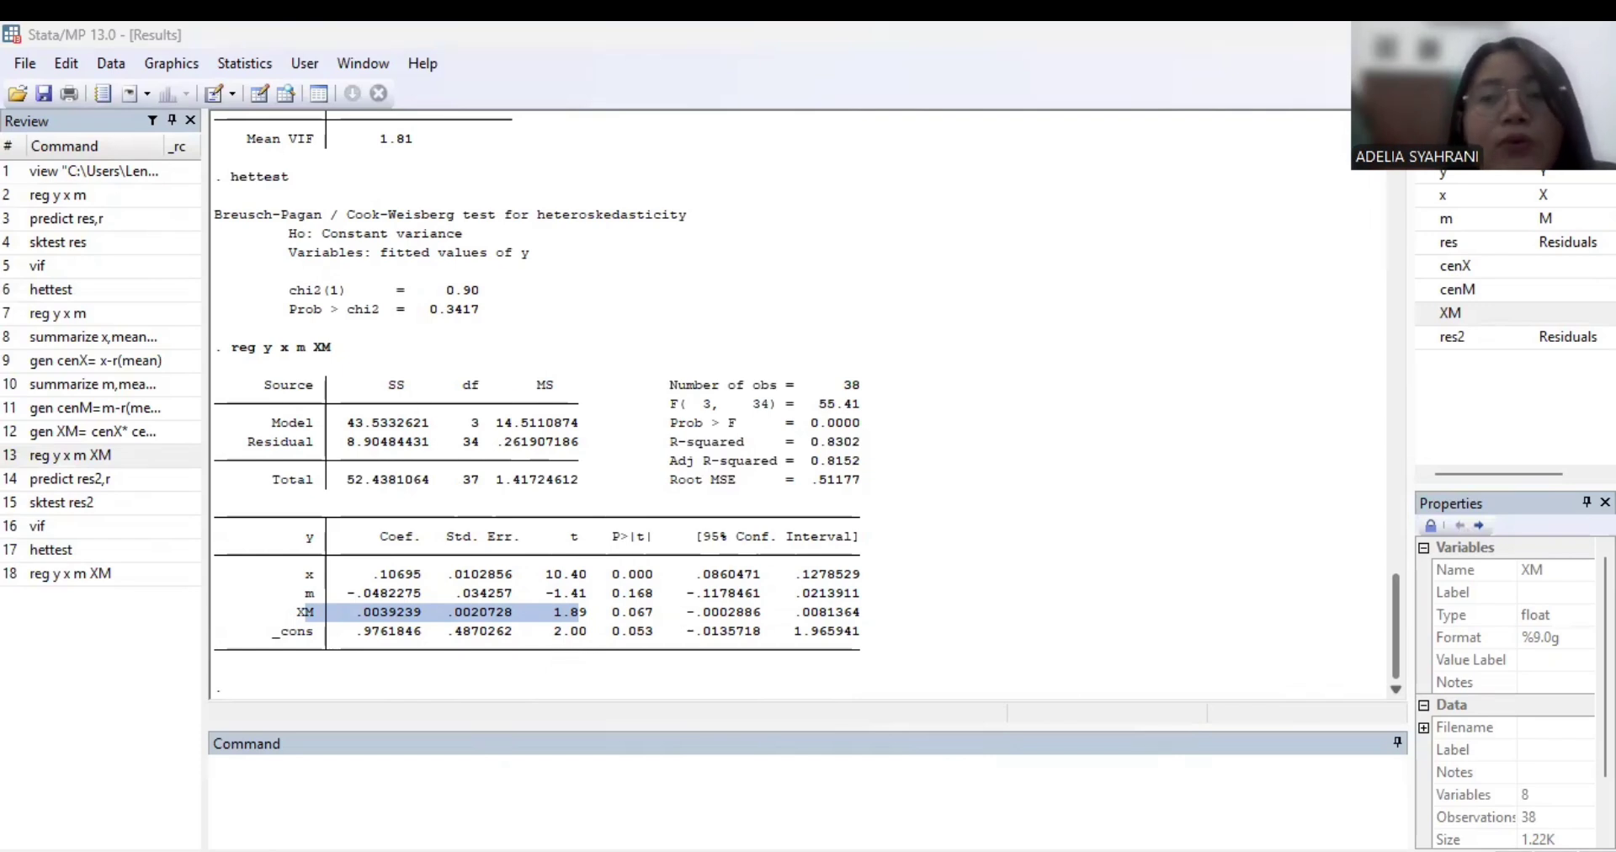
{"action": "key", "text": "alt+Tab"}
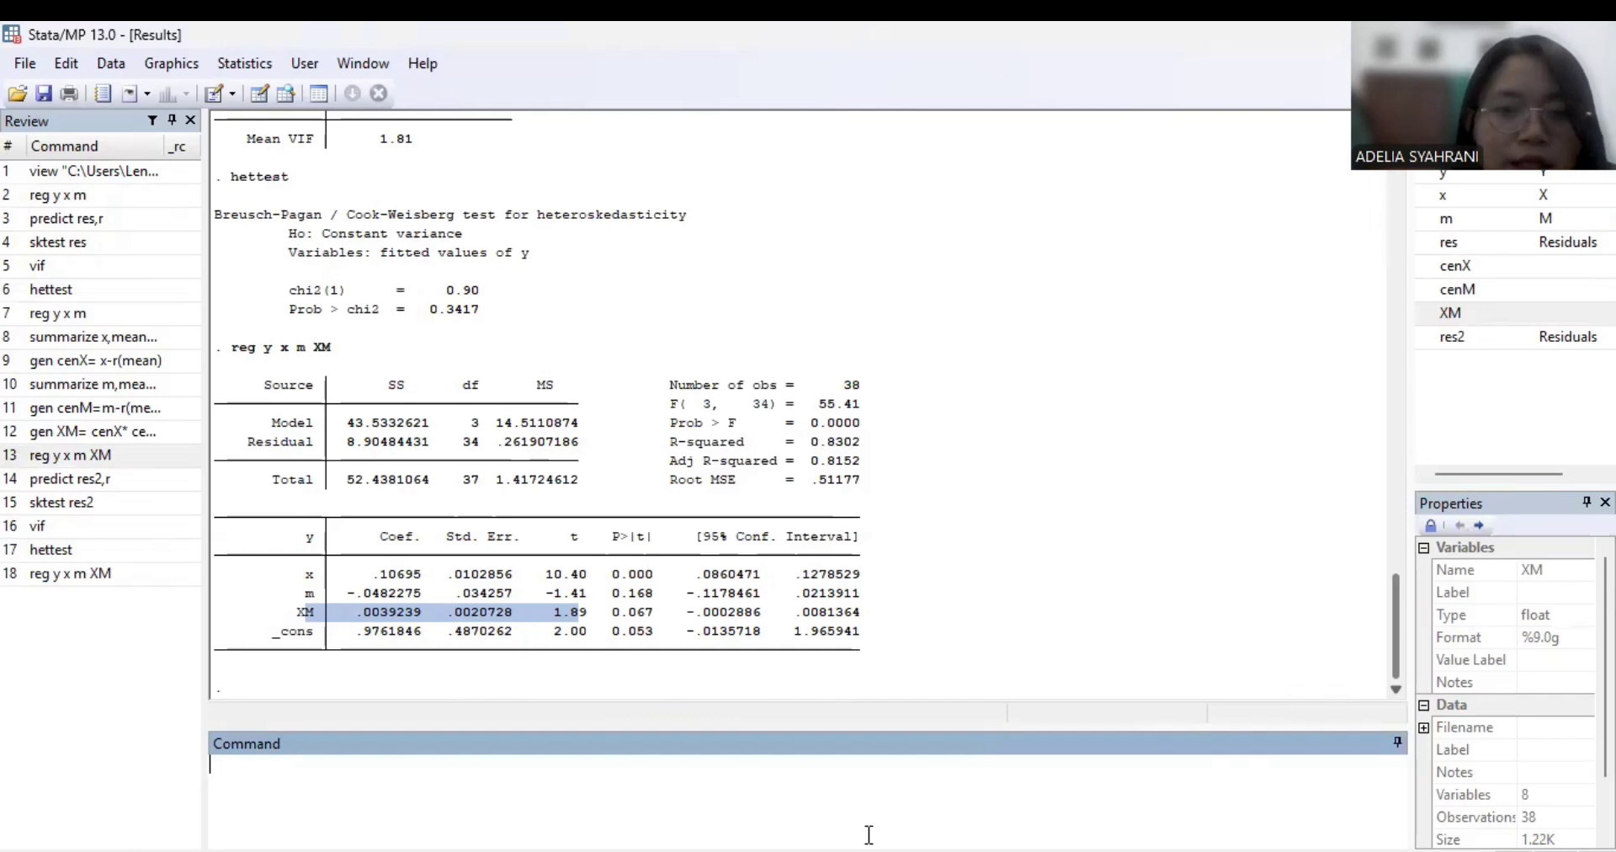
{"action": "key", "text": "alt+Tab"}
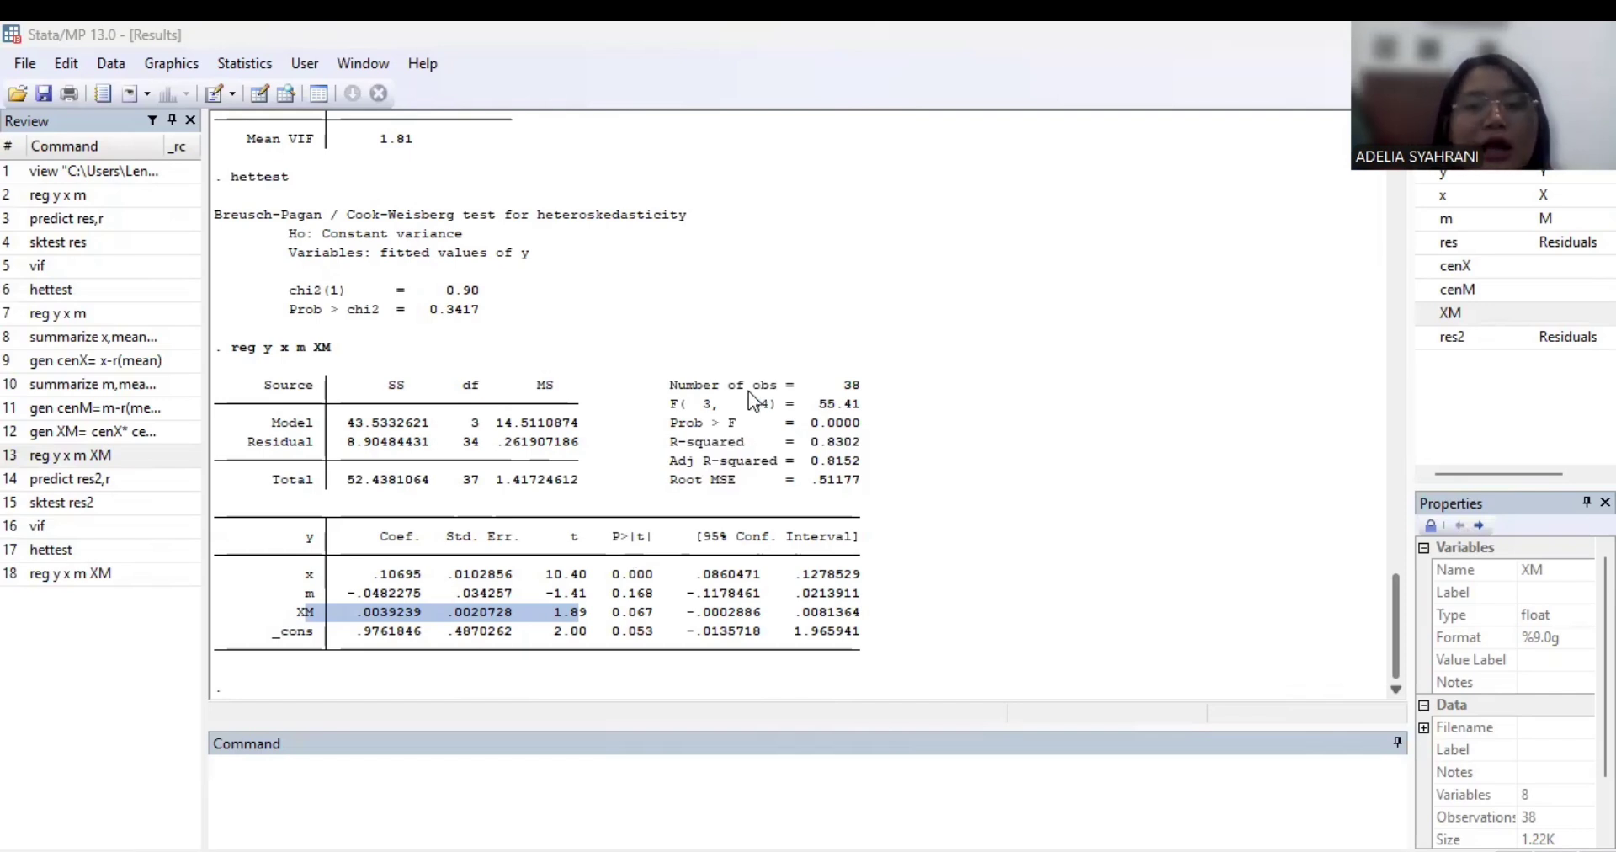
{"action": "left_click", "coordinate": [492, 587]}
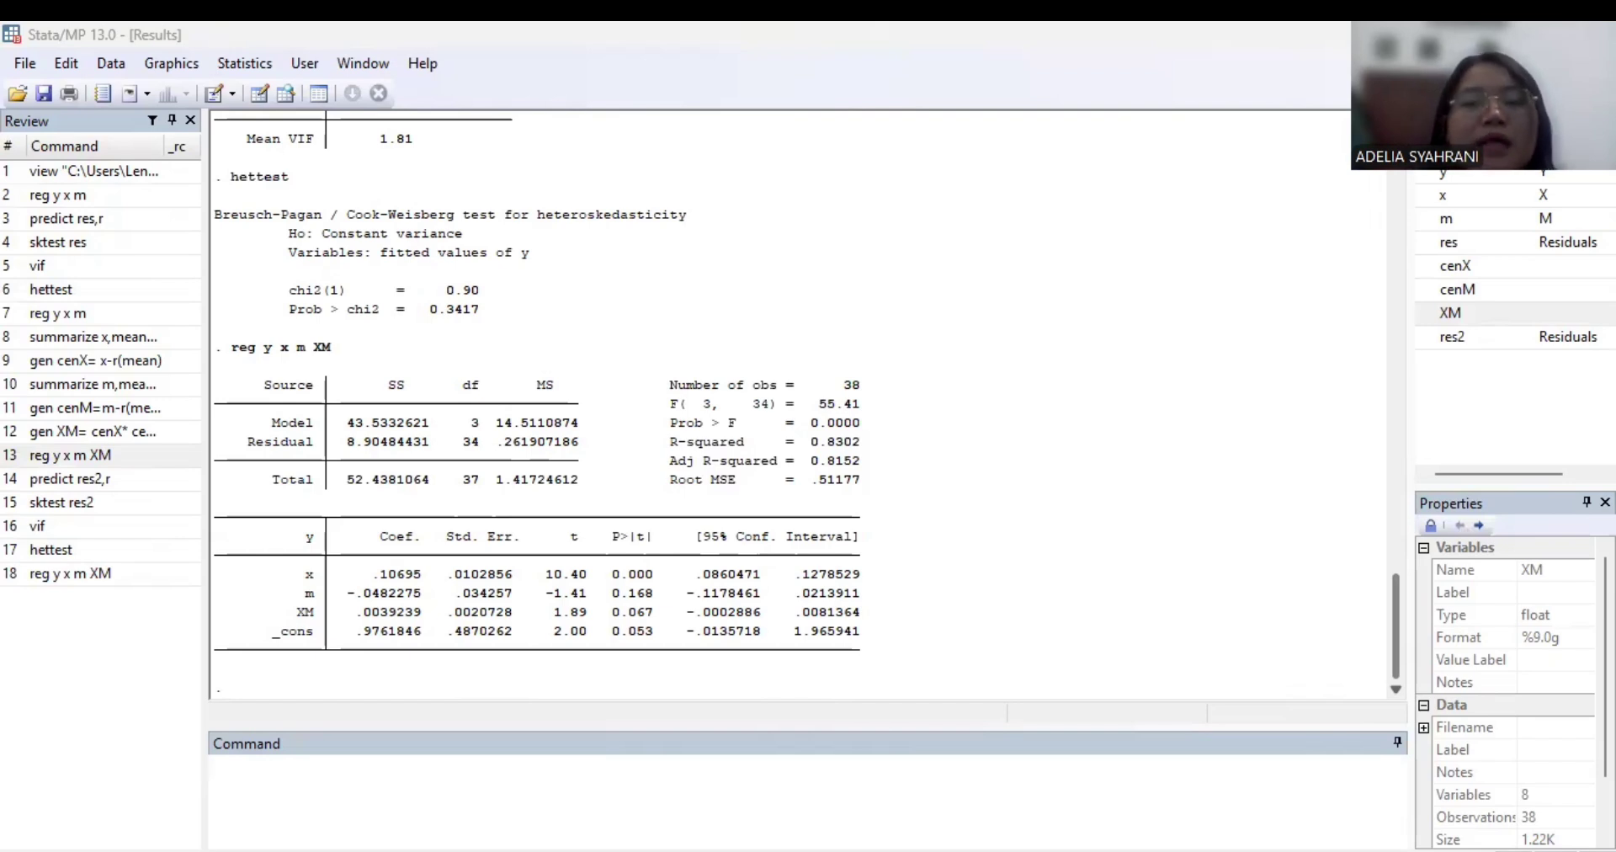
{"action": "left_click", "coordinate": [526, 627]}
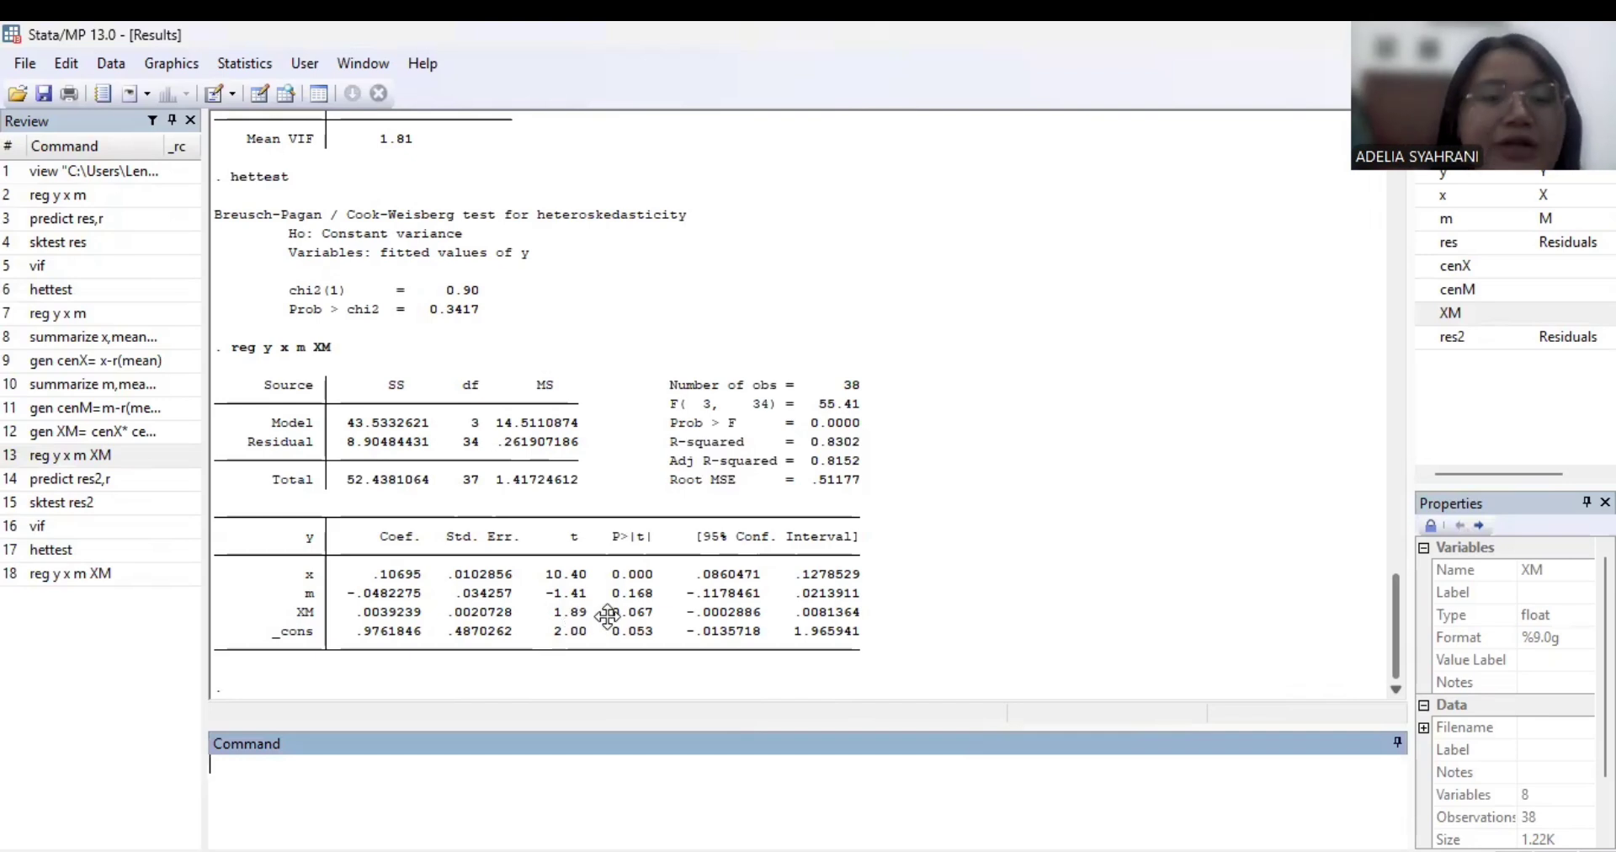